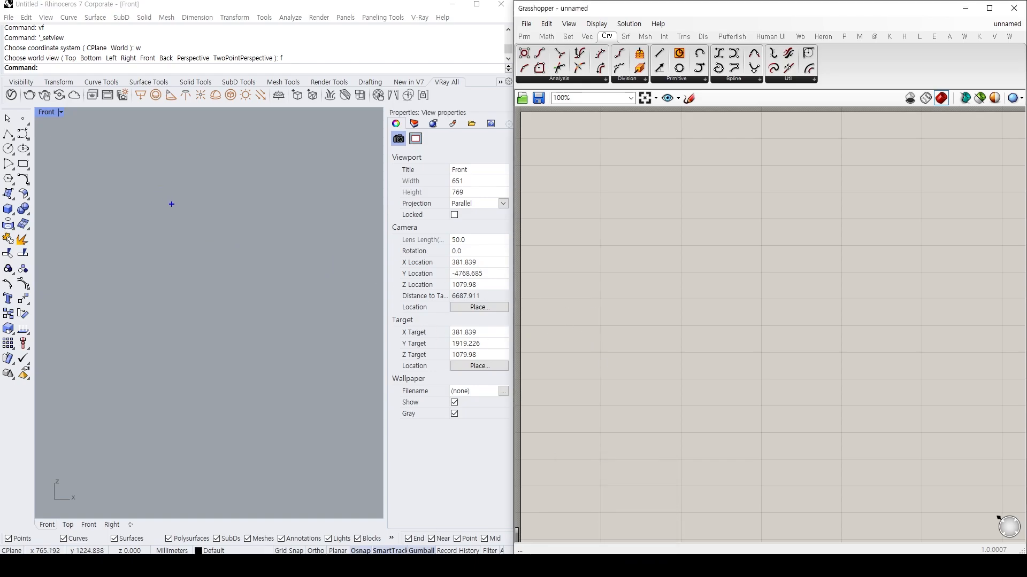
mouse_move(133, 275)
left_mouse_down()
mouse_move(154, 197)
mouse_move(251, 190)
mouse_move(275, 265)
left_mouse_up()
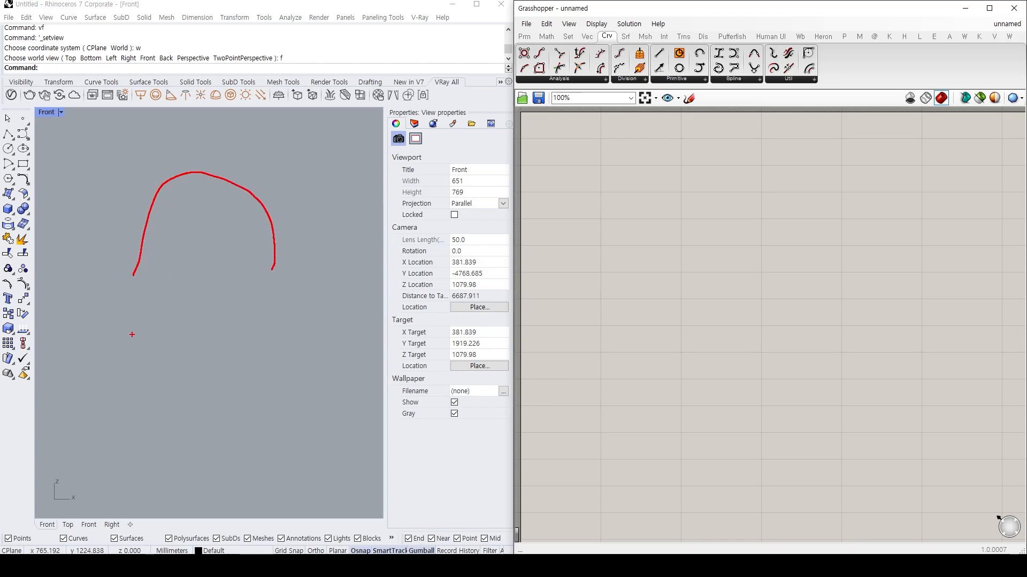
mouse_move(133, 314)
left_mouse_down()
mouse_move(106, 384)
mouse_move(230, 378)
left_mouse_up()
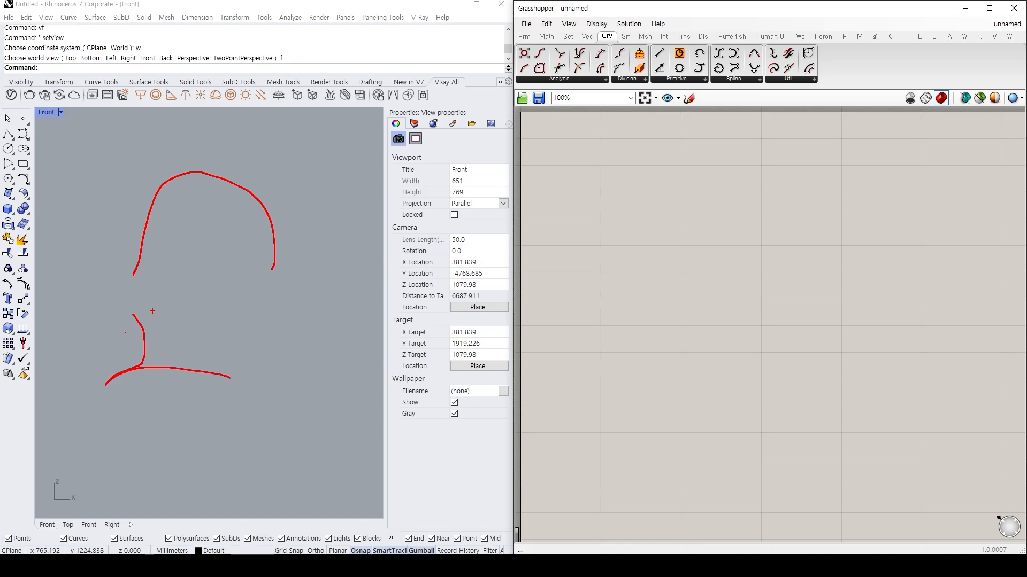
mouse_move(144, 319)
left_mouse_down()
mouse_move(245, 336)
mouse_move(230, 377)
left_mouse_up()
left_click_drag(152, 345, 164, 368)
left_click_drag(174, 346, 179, 369)
left_click_drag(189, 349, 196, 376)
left_click_drag(206, 341, 212, 370)
mouse_move(220, 344)
left_mouse_down()
mouse_move(220, 360)
mouse_move(316, 277)
mouse_move(401, 337)
left_mouse_up()
mouse_move(180, 363)
left_mouse_down()
mouse_move(182, 298)
mouse_move(150, 354)
mouse_move(153, 315)
mouse_move(140, 367)
left_mouse_up()
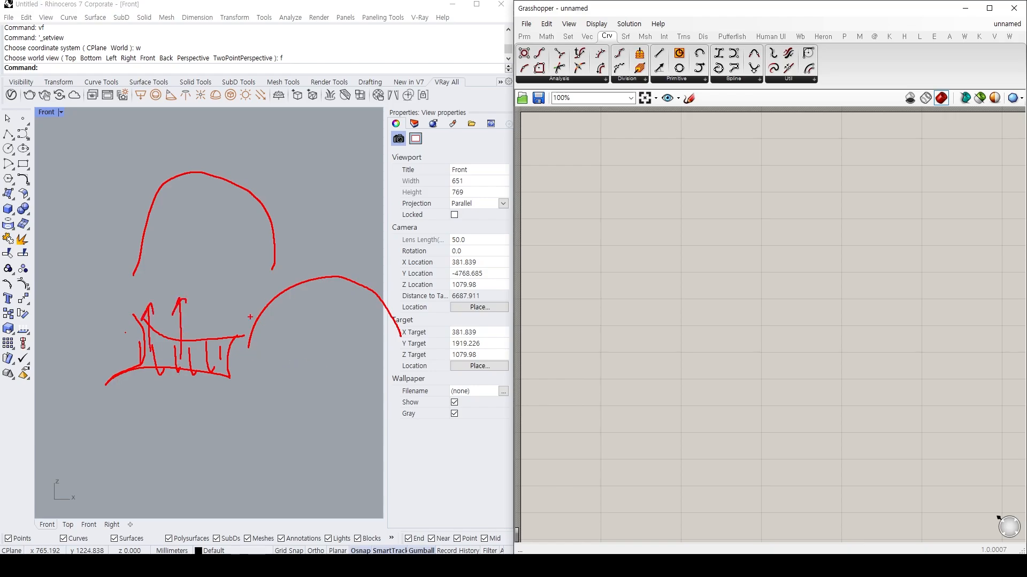
mouse_move(250, 348)
left_mouse_down()
mouse_move(256, 328)
mouse_move(373, 289)
mouse_move(400, 334)
left_mouse_up()
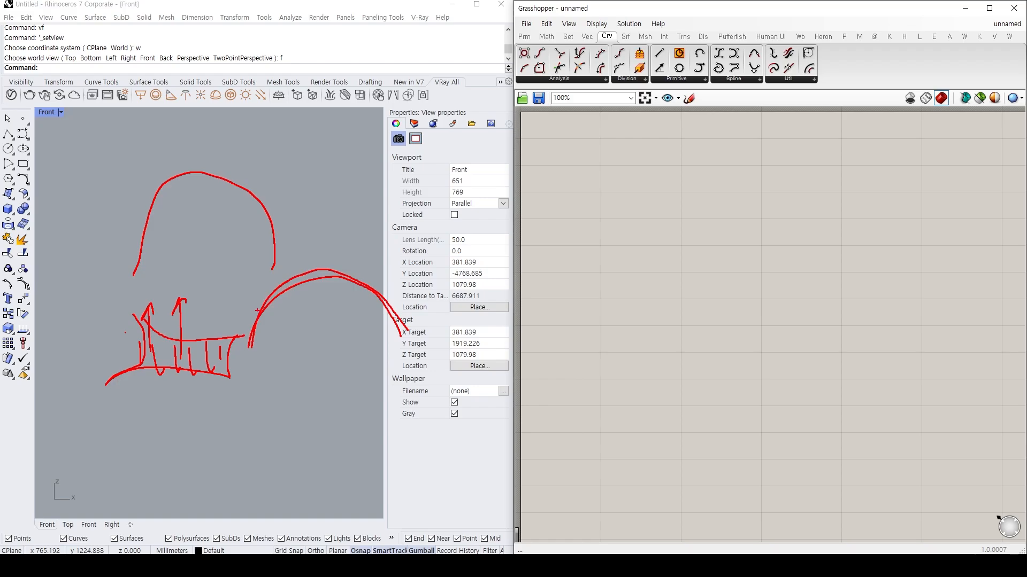
mouse_move(256, 314)
left_mouse_down()
mouse_move(288, 234)
mouse_move(398, 263)
mouse_move(400, 318)
left_mouse_up()
left_click_drag(301, 257, 314, 276)
mouse_move(330, 260)
left_mouse_down()
mouse_move(332, 283)
mouse_move(351, 290)
left_mouse_up()
left_click_drag(369, 268, 371, 287)
left_click_drag(387, 272, 389, 306)
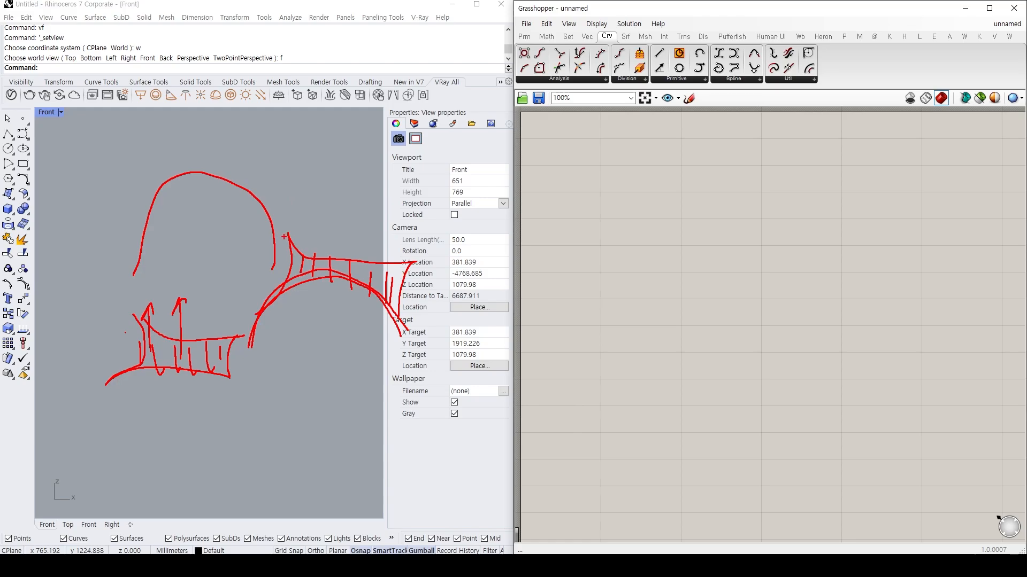
left_click_drag(285, 236, 255, 322)
mouse_move(288, 290)
left_mouse_down()
mouse_move(313, 280)
mouse_move(378, 316)
left_mouse_up()
mouse_move(288, 231)
left_mouse_down()
mouse_move(393, 238)
mouse_move(394, 311)
left_mouse_up()
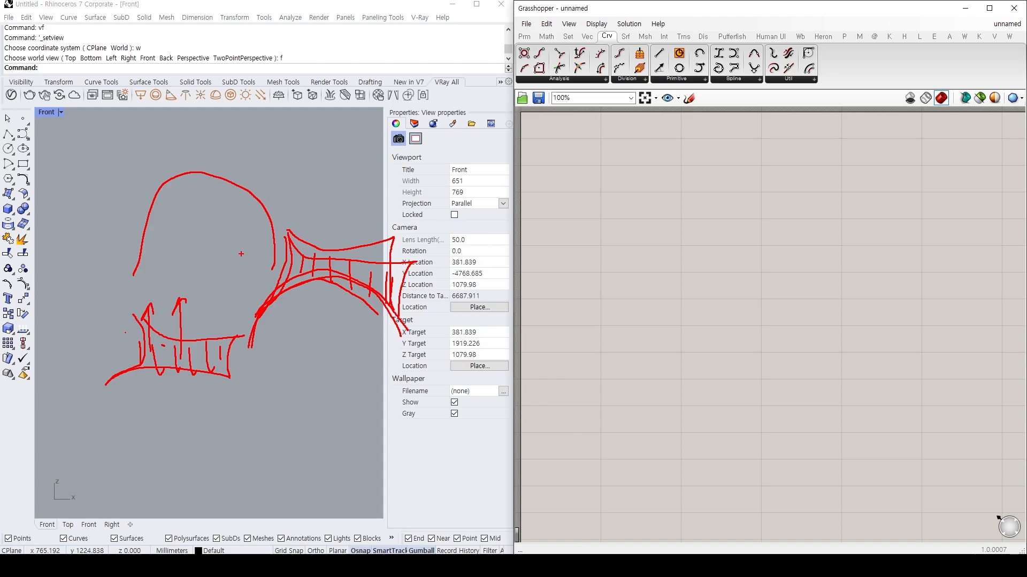
mouse_move(308, 246)
left_mouse_down()
mouse_move(300, 267)
mouse_move(292, 262)
mouse_move(324, 258)
mouse_move(323, 273)
mouse_move(350, 250)
mouse_move(339, 289)
mouse_move(344, 274)
left_mouse_up()
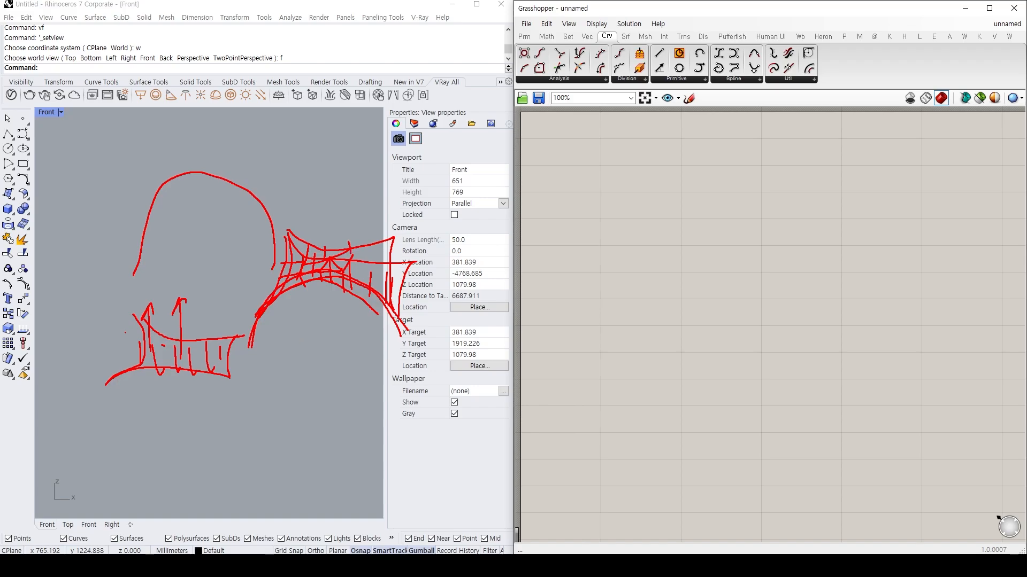
mouse_move(255, 412)
left_mouse_down()
mouse_move(289, 342)
mouse_move(346, 400)
left_mouse_up()
mouse_move(302, 243)
left_mouse_down()
mouse_move(293, 248)
mouse_move(309, 216)
left_mouse_up()
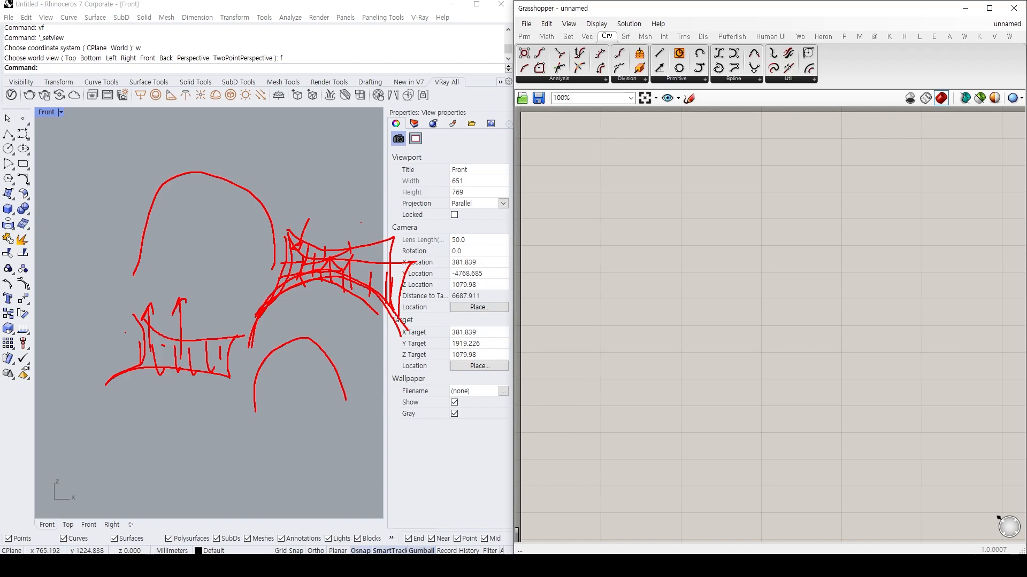
key("Escape")
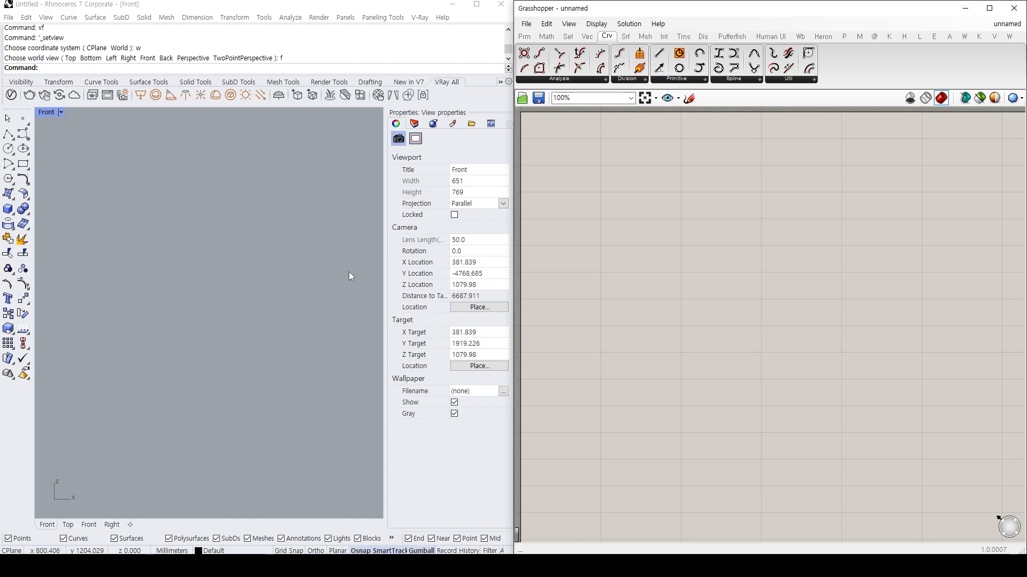
mouse_move(141, 180)
left_mouse_down()
mouse_move(149, 217)
mouse_move(107, 269)
mouse_move(187, 235)
left_mouse_up()
mouse_move(147, 205)
left_mouse_down()
mouse_move(237, 197)
mouse_move(191, 246)
left_mouse_up()
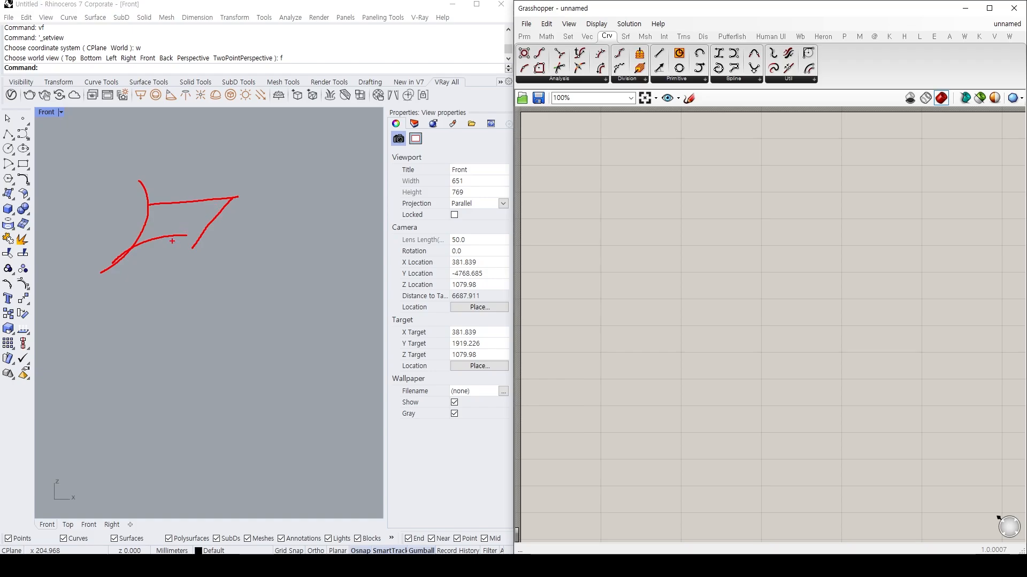
mouse_move(170, 230)
left_mouse_down()
mouse_move(170, 187)
mouse_move(166, 198)
mouse_move(195, 194)
left_mouse_up()
mouse_move(102, 339)
left_mouse_down()
mouse_move(111, 315)
mouse_move(176, 285)
mouse_move(211, 315)
left_mouse_up()
mouse_move(109, 324)
left_mouse_down()
mouse_move(124, 265)
mouse_move(213, 268)
mouse_move(218, 315)
left_mouse_up()
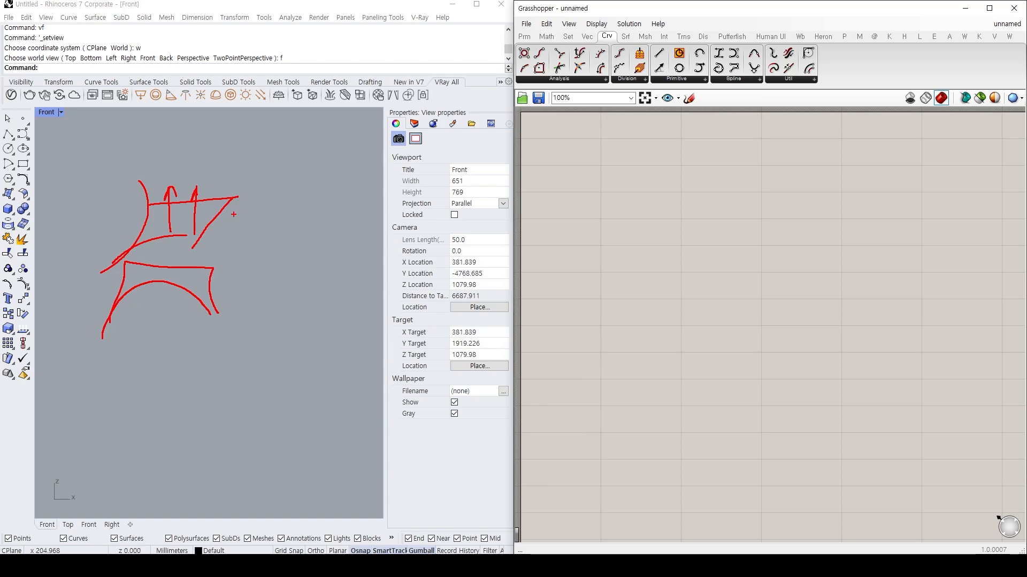
left_click_drag(268, 153, 265, 193)
mouse_move(290, 165)
left_mouse_down()
mouse_move(270, 182)
mouse_move(294, 197)
left_mouse_up()
mouse_move(293, 197)
left_mouse_down()
mouse_move(304, 162)
mouse_move(313, 192)
left_mouse_up()
mouse_move(295, 184)
left_mouse_down()
mouse_move(353, 163)
mouse_move(367, 184)
mouse_move(384, 168)
mouse_move(448, 205)
mouse_move(443, 189)
left_mouse_up()
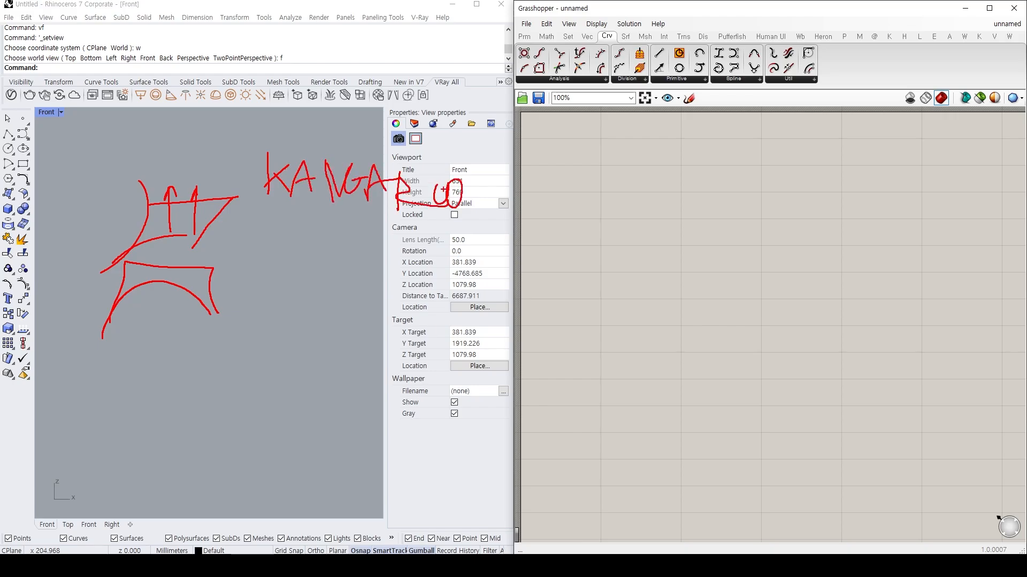
key("Escape")
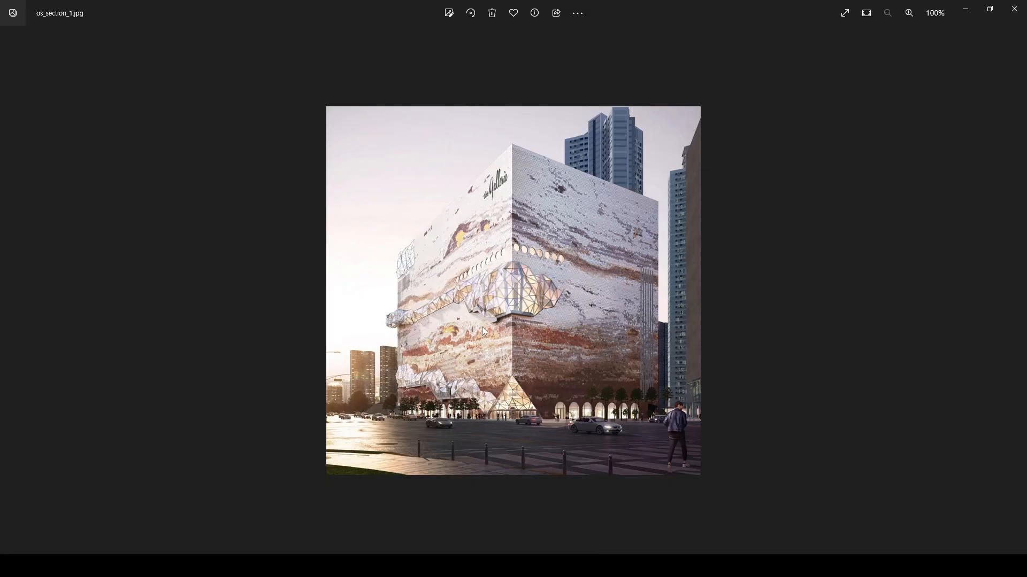
key("ctrl+2")
mouse_move(383, 304)
left_mouse_down()
mouse_move(437, 319)
mouse_move(560, 326)
mouse_move(529, 263)
mouse_move(396, 300)
left_mouse_up()
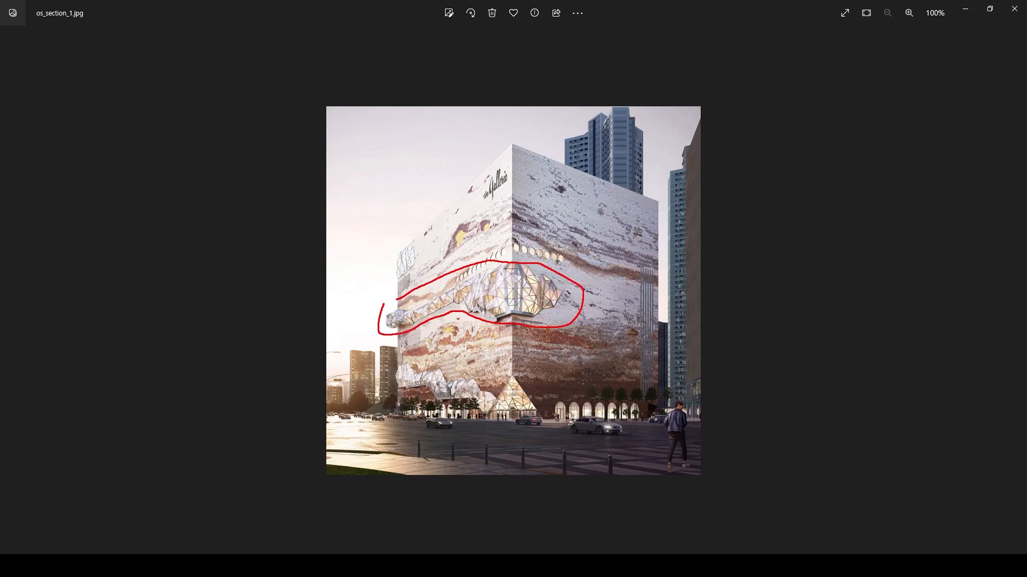
left_click_drag(400, 133, 398, 208)
mouse_move(397, 152)
left_mouse_down()
mouse_move(413, 143)
mouse_move(443, 201)
mouse_move(438, 179)
left_mouse_up()
mouse_move(437, 132)
left_mouse_down()
mouse_move(489, 163)
mouse_move(474, 202)
left_mouse_up()
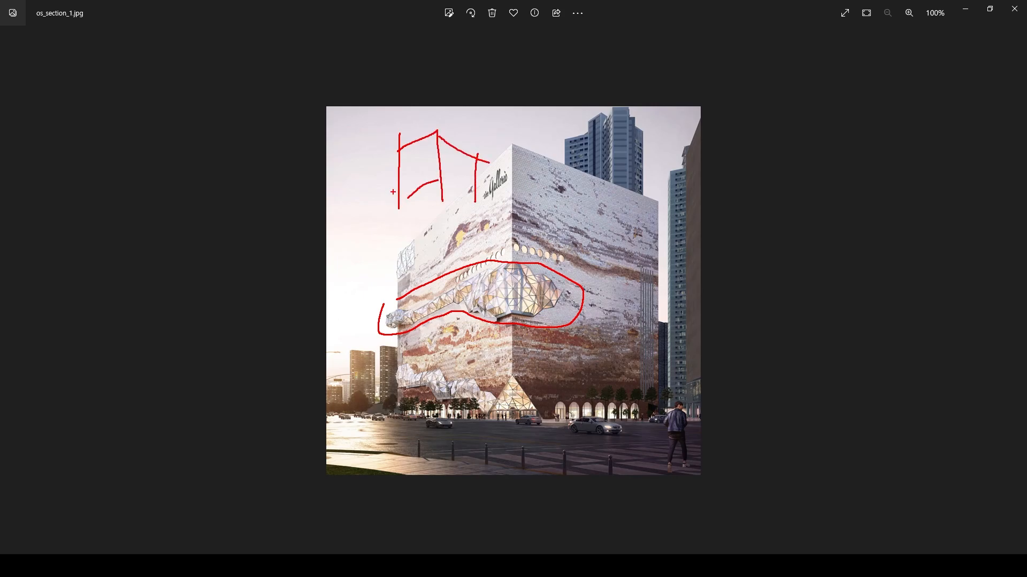
left_click_drag(394, 197, 492, 190)
mouse_move(401, 167)
left_mouse_down()
mouse_move(450, 155)
mouse_move(439, 174)
mouse_move(471, 175)
mouse_move(464, 180)
mouse_move(414, 166)
mouse_move(452, 163)
mouse_move(455, 176)
left_mouse_up()
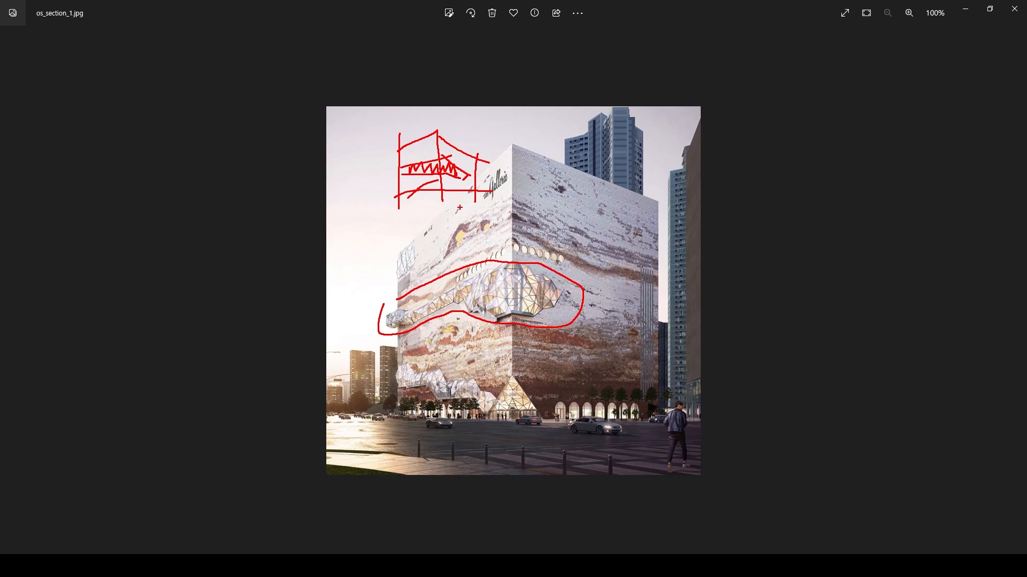
mouse_move(411, 175)
left_mouse_down()
mouse_move(433, 160)
mouse_move(425, 177)
left_mouse_up()
left_click_drag(405, 211, 379, 220)
left_click_drag(381, 213, 391, 223)
left_click_drag(415, 230, 435, 221)
left_click(426, 218)
mouse_move(397, 256)
left_mouse_down()
mouse_move(422, 261)
mouse_move(441, 245)
left_mouse_up()
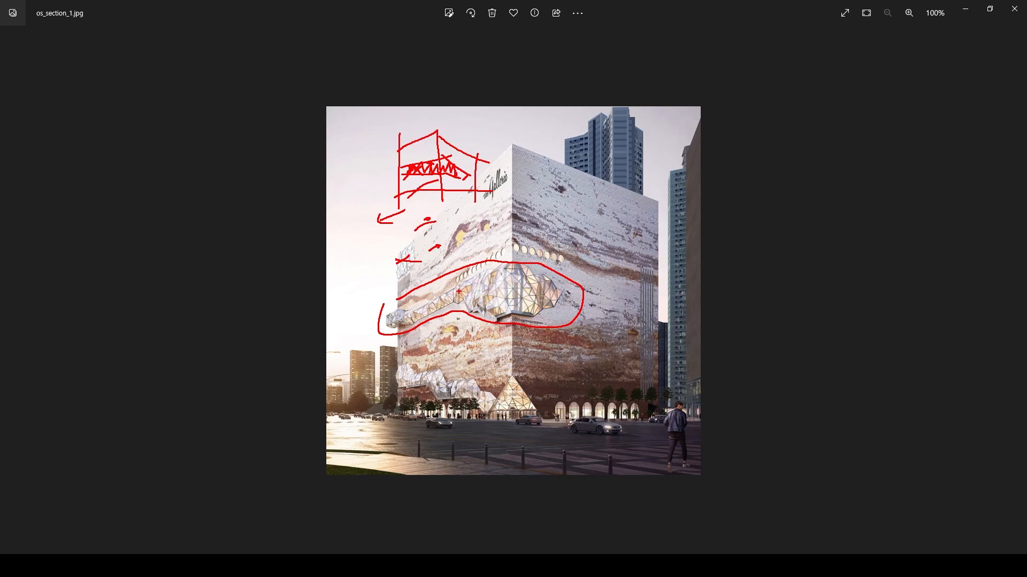
left_click_drag(459, 282, 469, 293)
mouse_move(485, 212)
left_mouse_down()
mouse_move(491, 229)
mouse_move(514, 219)
mouse_move(517, 240)
left_mouse_up()
mouse_move(490, 283)
left_mouse_down()
mouse_move(510, 278)
mouse_move(520, 301)
left_mouse_up()
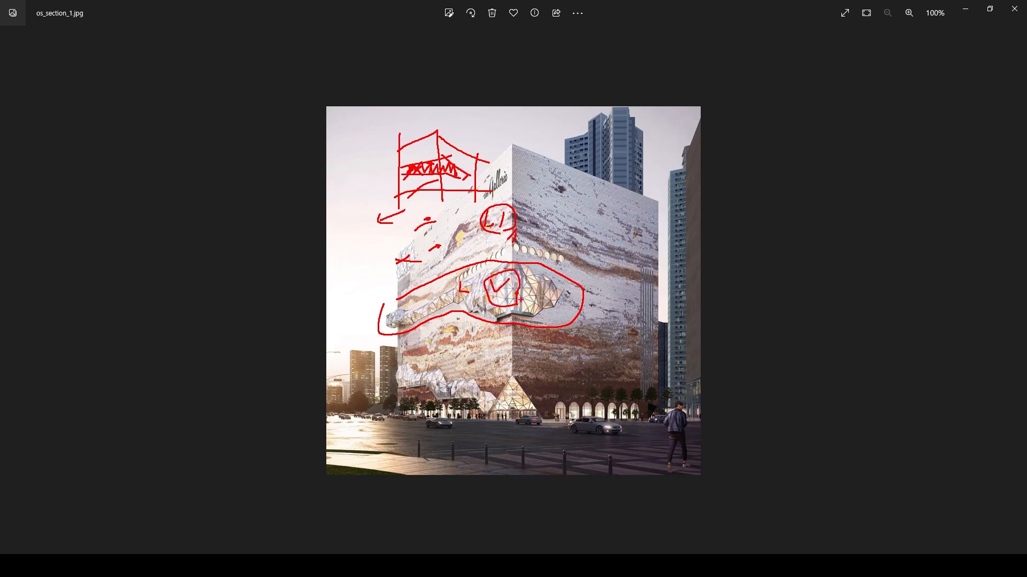
key("Escape")
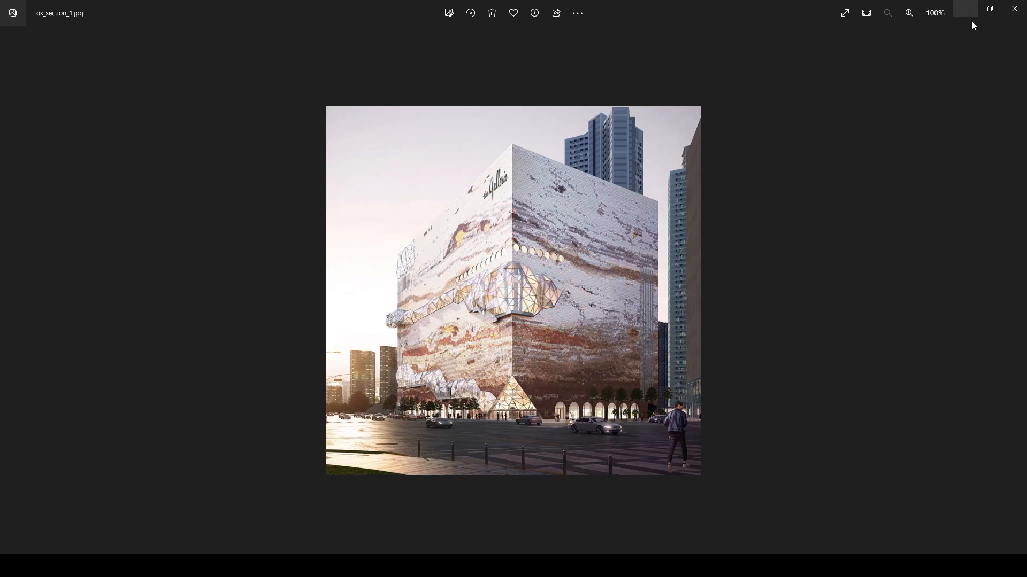
Leave the reference building image and place a Rectangle component on the Grasshopper canvas.
left_click(1008, 13)
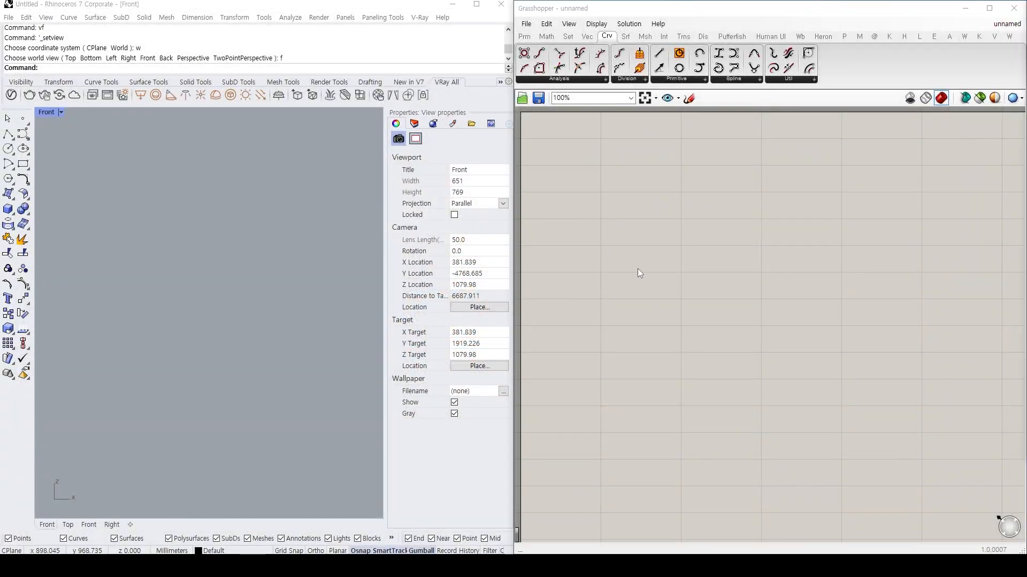
double_click(659, 242)
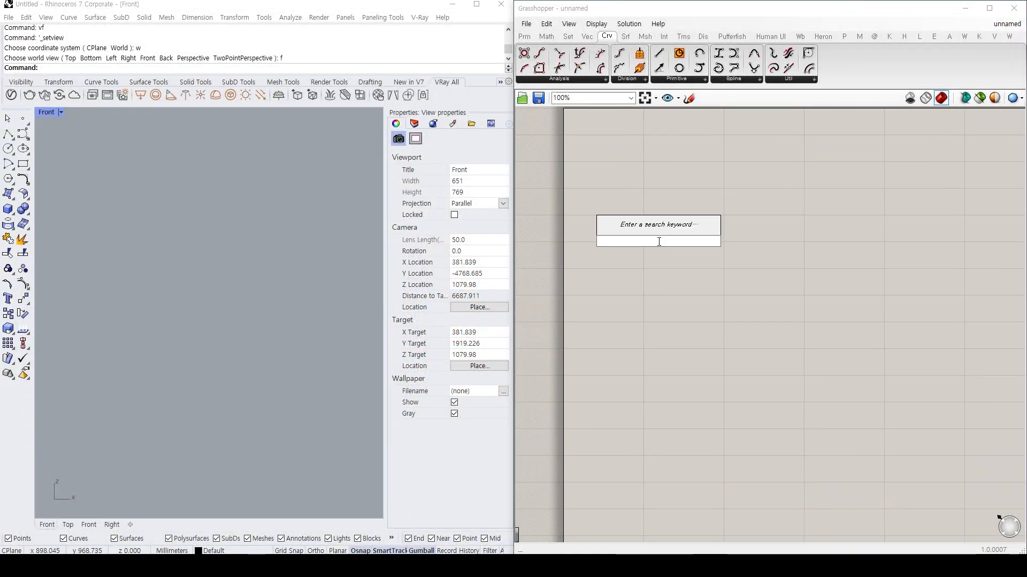
type("rectangle")
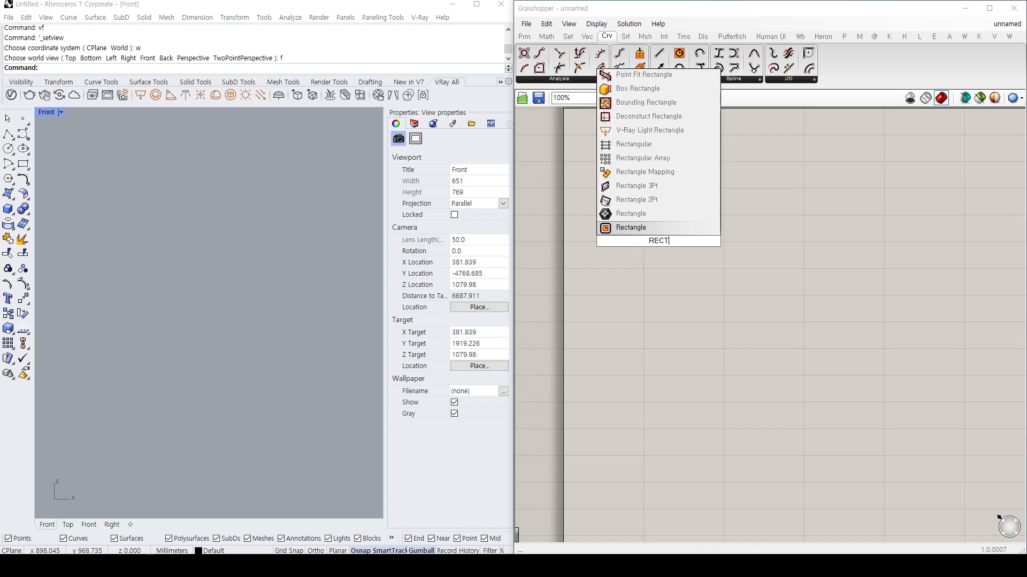
key("Return")
left_click_drag(660, 245, 714, 246)
Create number sliders of 300 and 200 and connect them to the Rectangle's X and Y sizes.
double_click(636, 265)
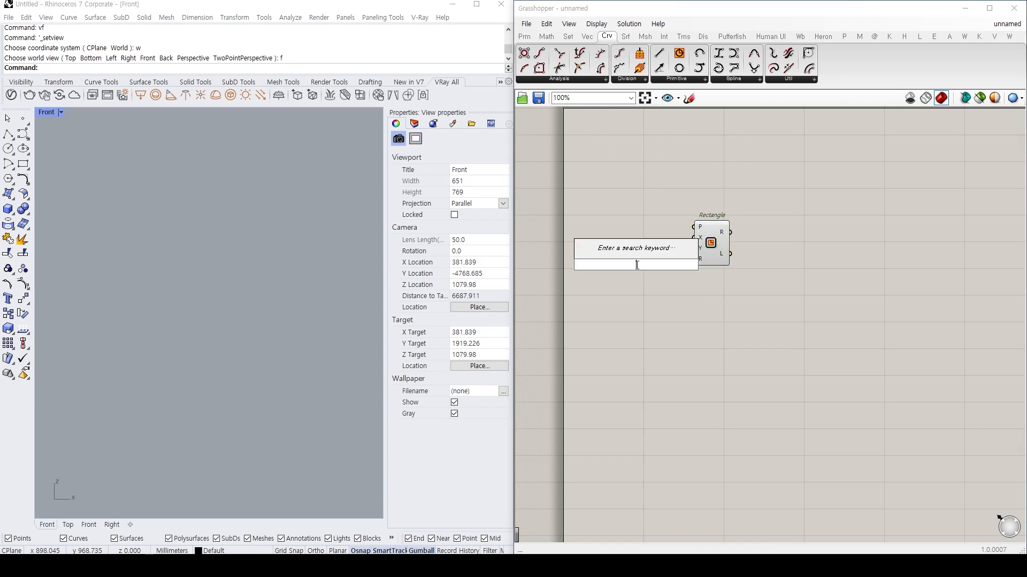
type("300")
key("Return")
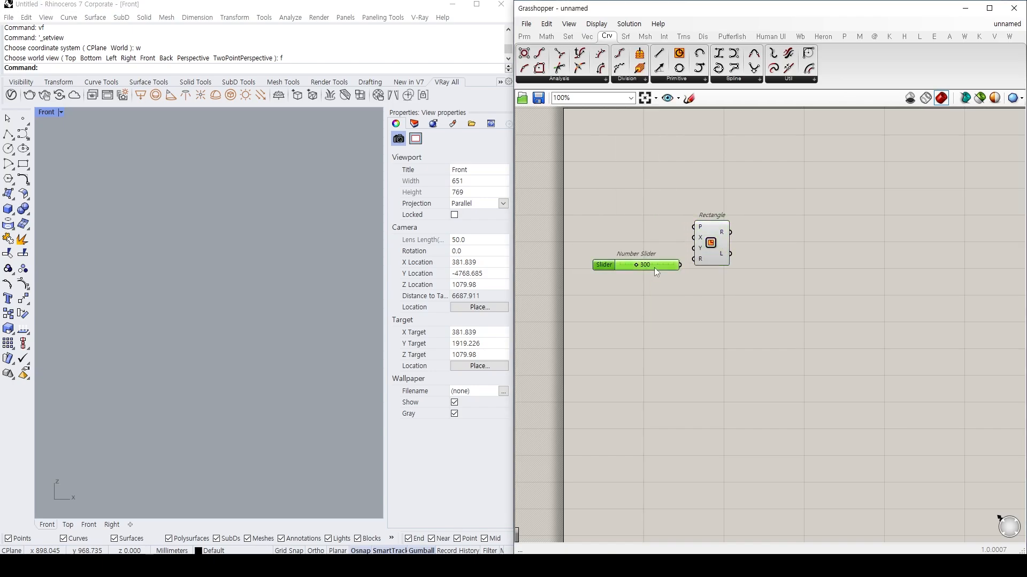
double_click(644, 264)
type("200")
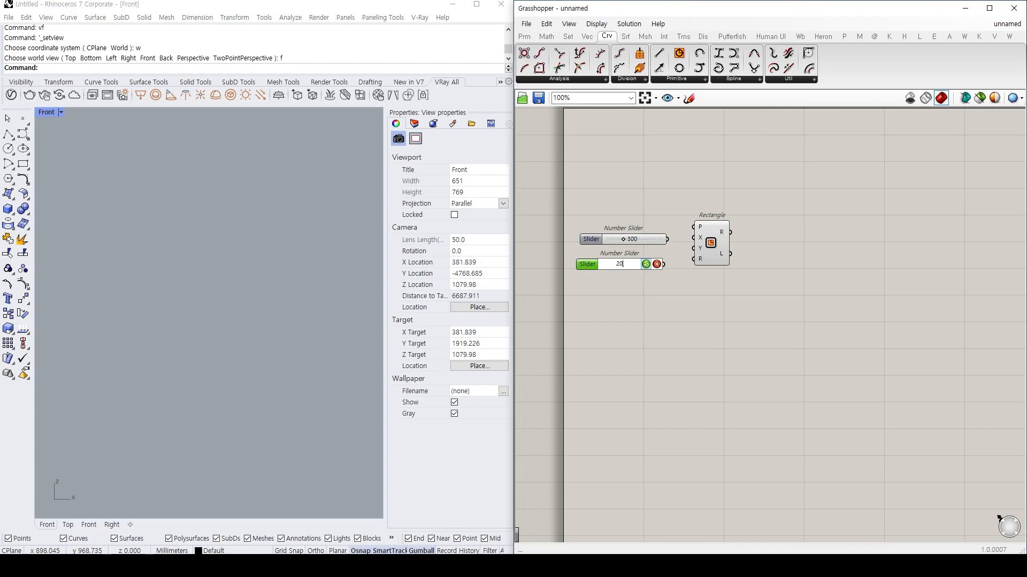
key("Return")
left_click_drag(668, 239, 694, 248)
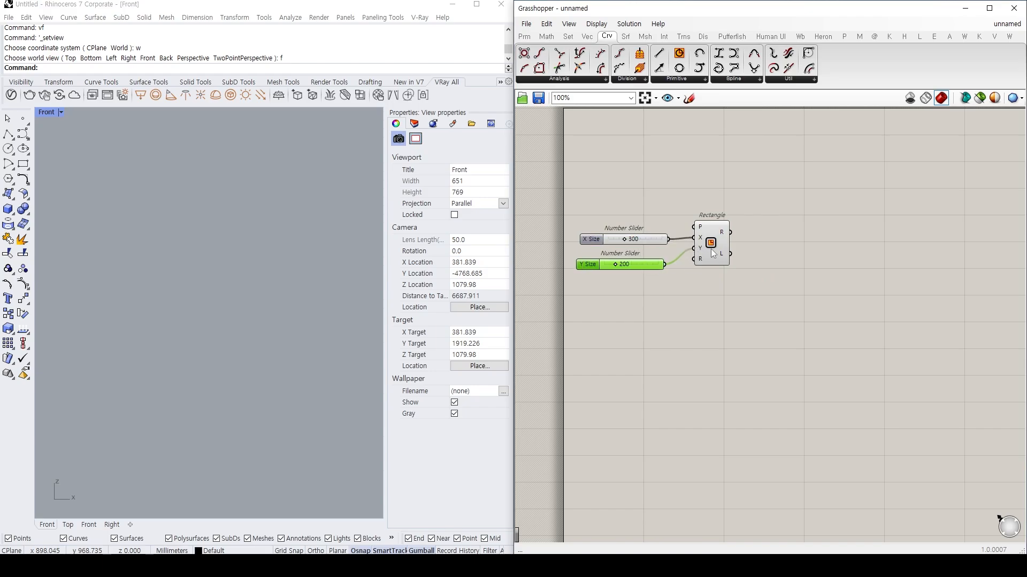
Zoom the Rhino viewport to the rectangle's extents and switch it to the Perspective view.
left_click(307, 317)
type("Z")
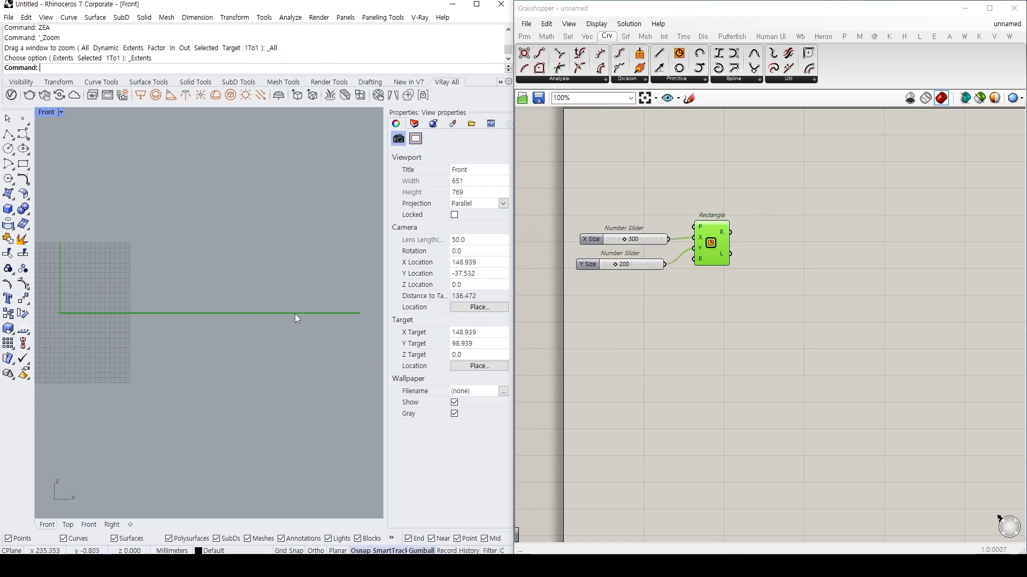
type("vp")
key("Return")
type("vt")
key("Return")
type("vp")
key("Return")
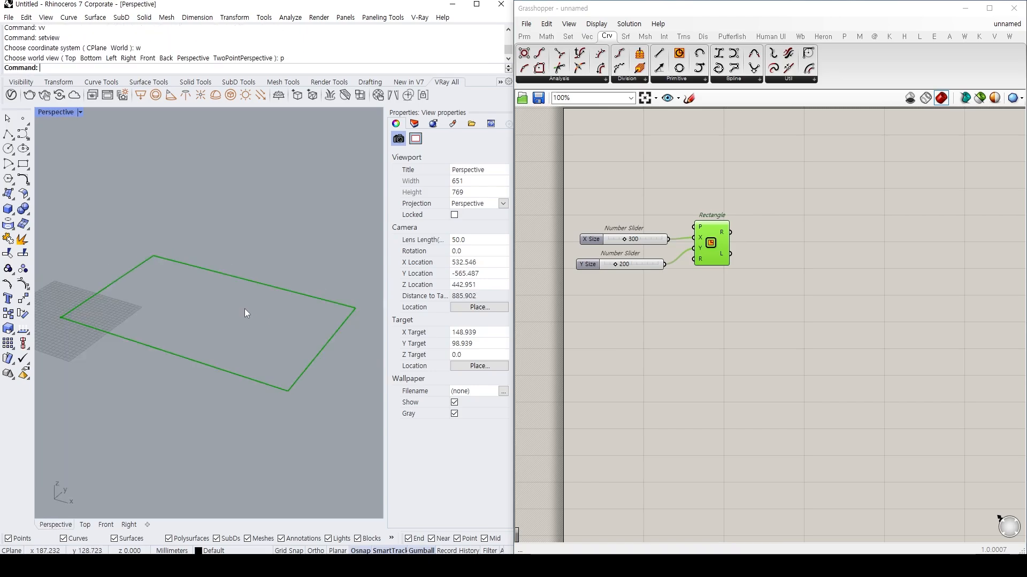
Add an Extrude component beside the Rectangle and a Unit Z vector component to its left in Grasshopper.
double_click(777, 334)
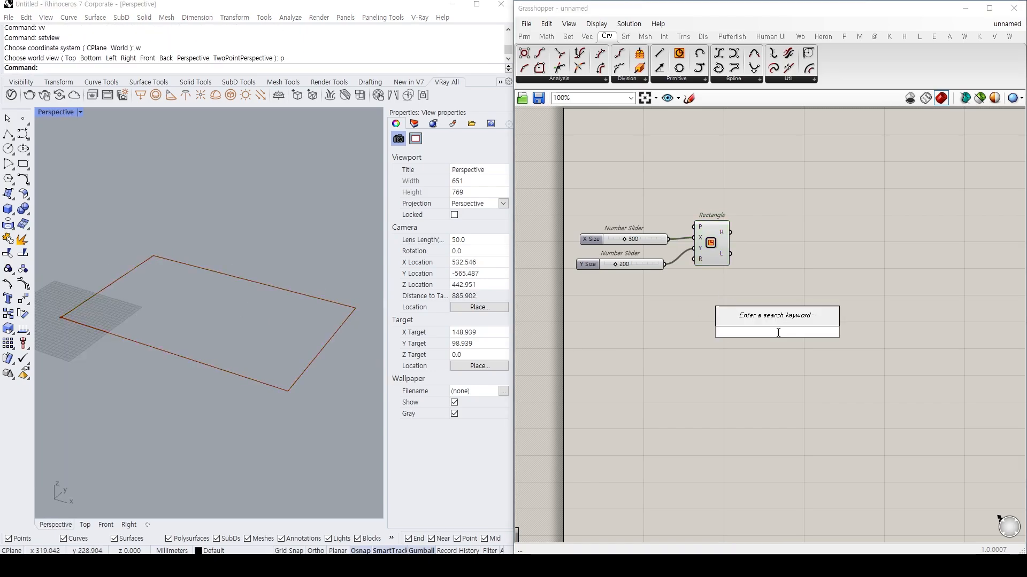
type("extrude")
key("Return")
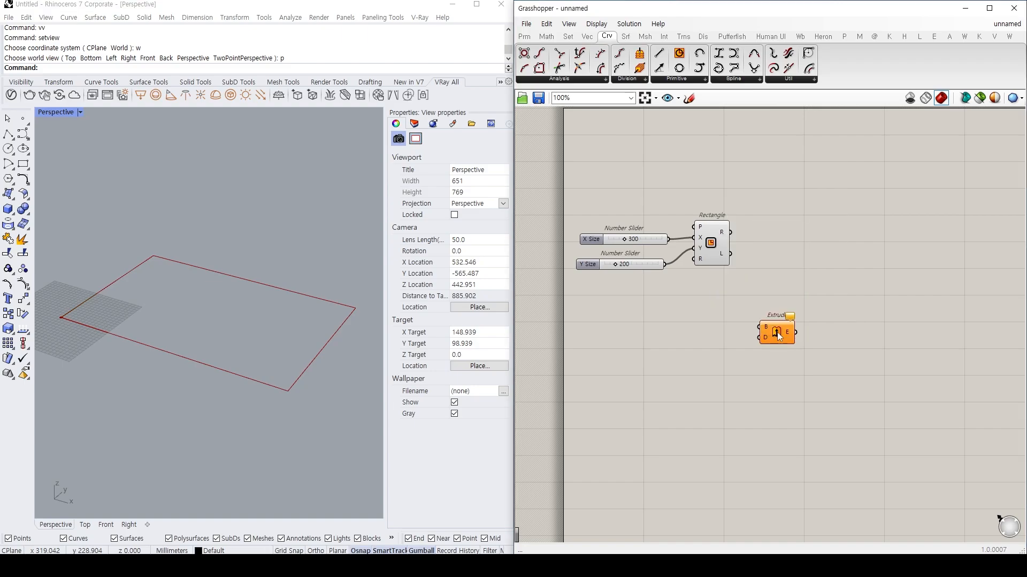
left_click_drag(777, 332, 776, 298)
double_click(708, 316)
type("z")
key("Return")
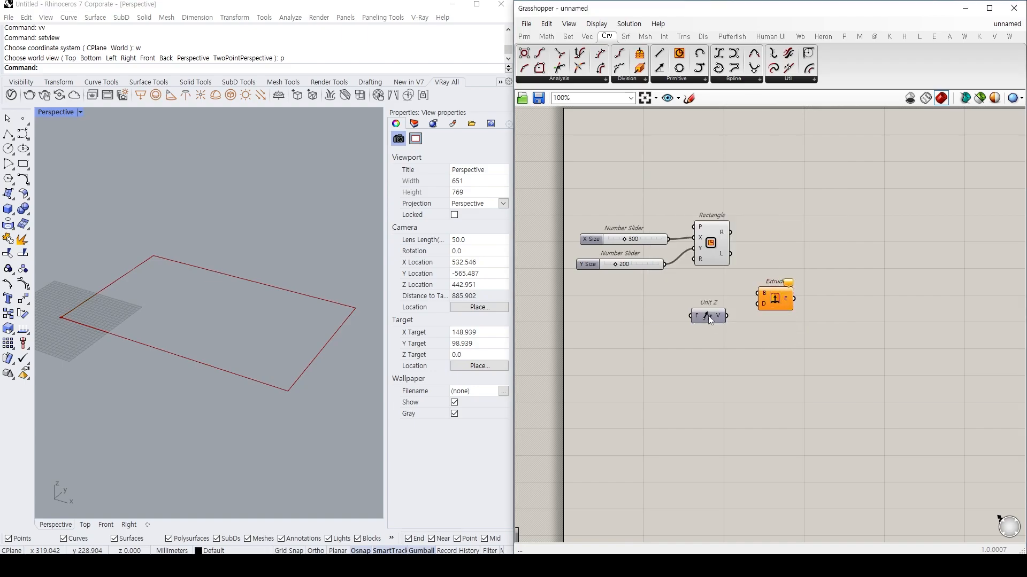
Feed a slider of 300 into Unit Z's factor and connect the rectangle and Z vector to Extrude's base and direction.
double_click(634, 343)
type("300")
key("Return")
left_click_drag(679, 342, 758, 304)
left_click_drag(736, 232, 731, 233)
left_click(765, 303)
Add a Deconstruct Brep component beside Extrude and connect Extrude's output to its brep input.
scroll(301, 272, "down", 6)
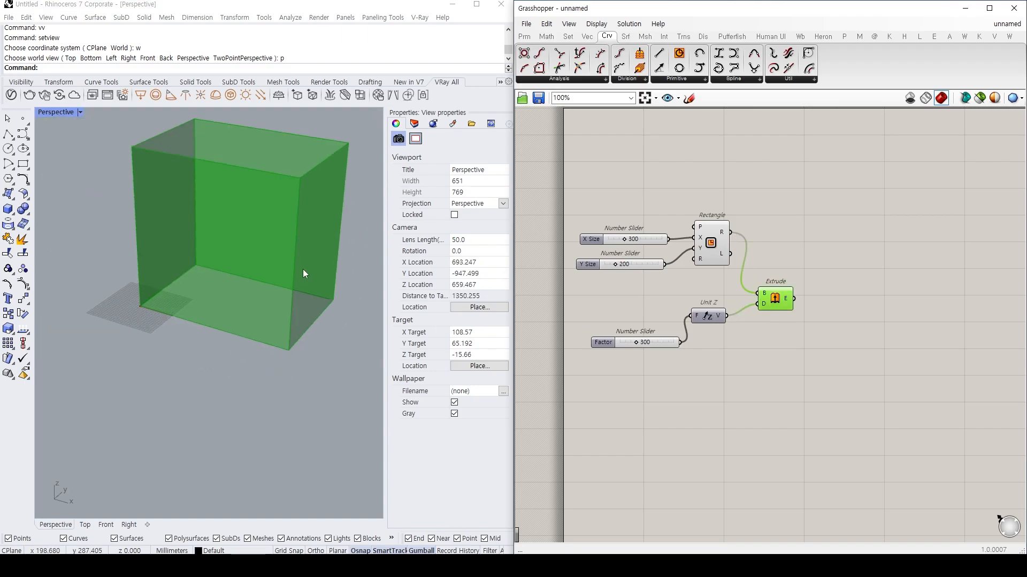
right_click_drag(304, 299, 246, 364, "shift")
right_click_drag(877, 368, 723, 344)
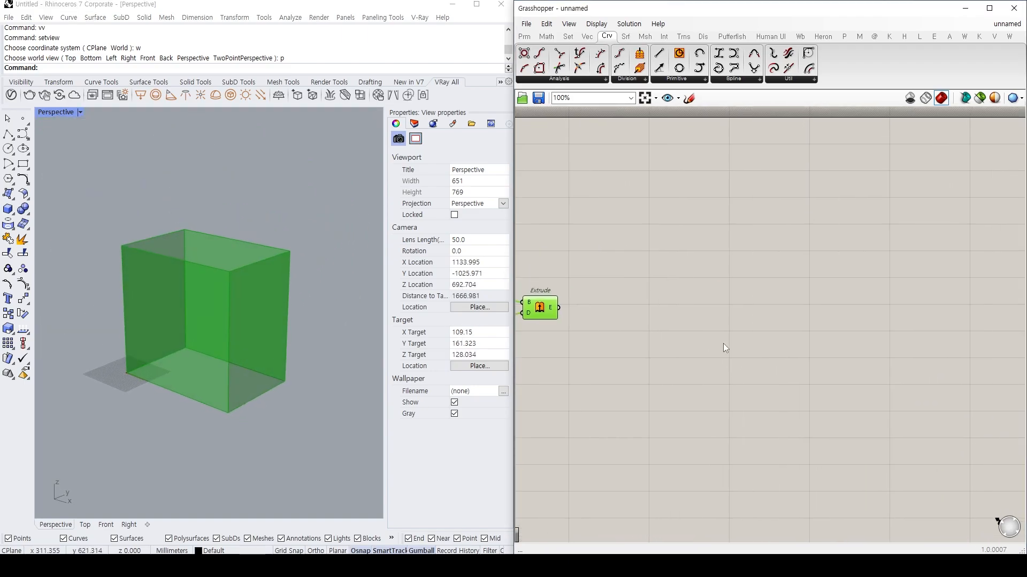
double_click(703, 328)
type("DEC")
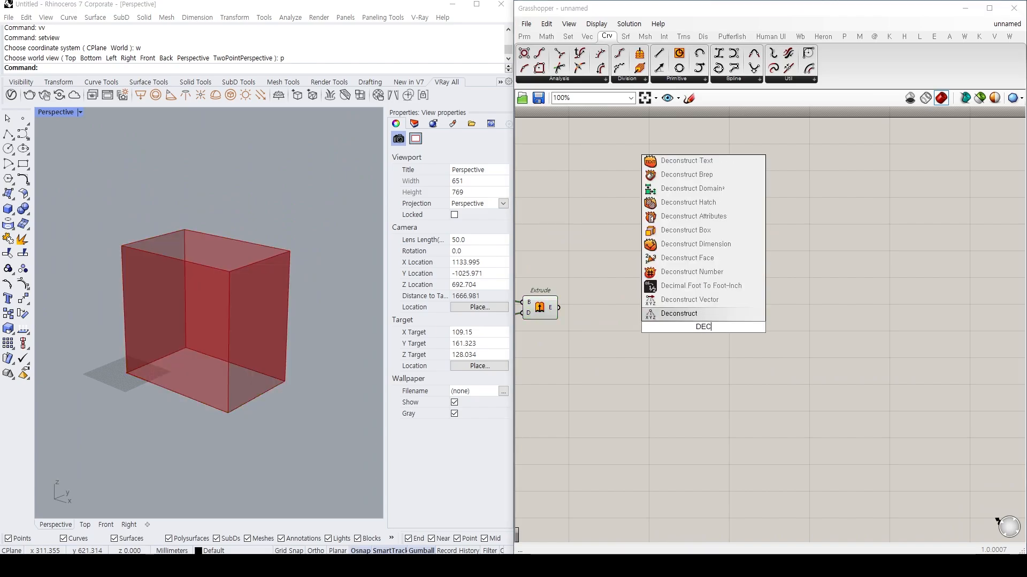
type("ONSTRUCT BREP")
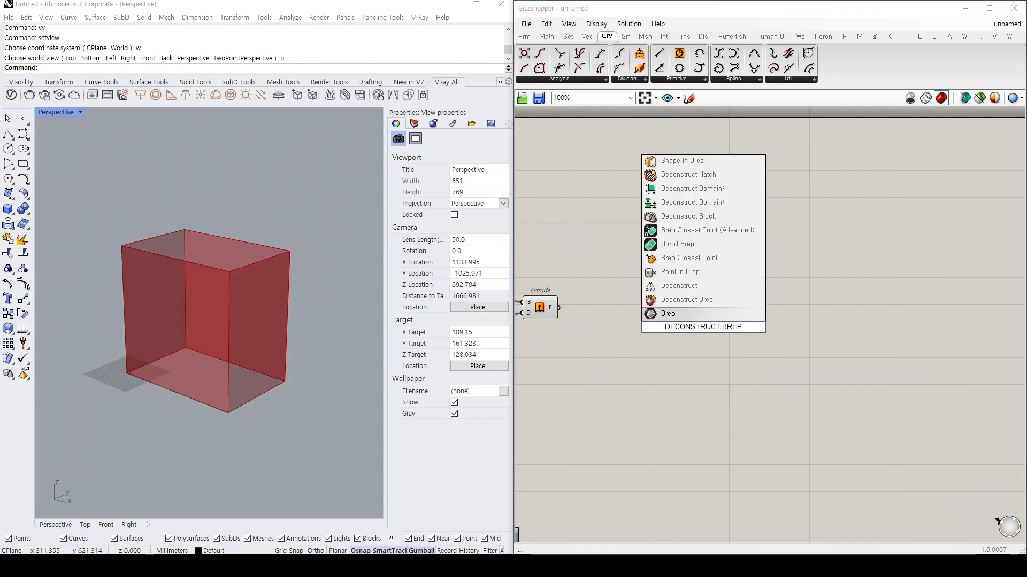
key("Return")
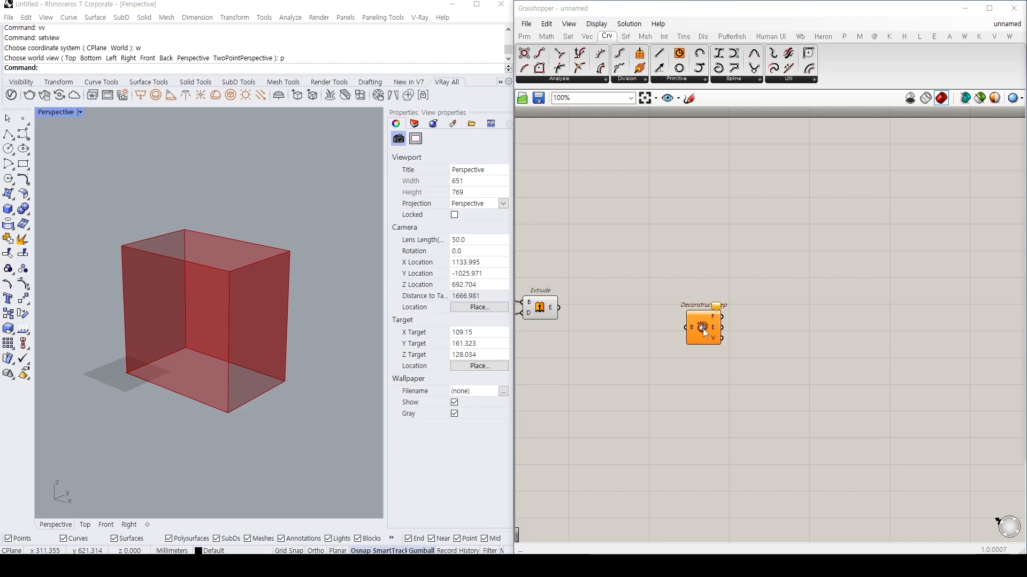
left_click_drag(703, 327, 585, 308)
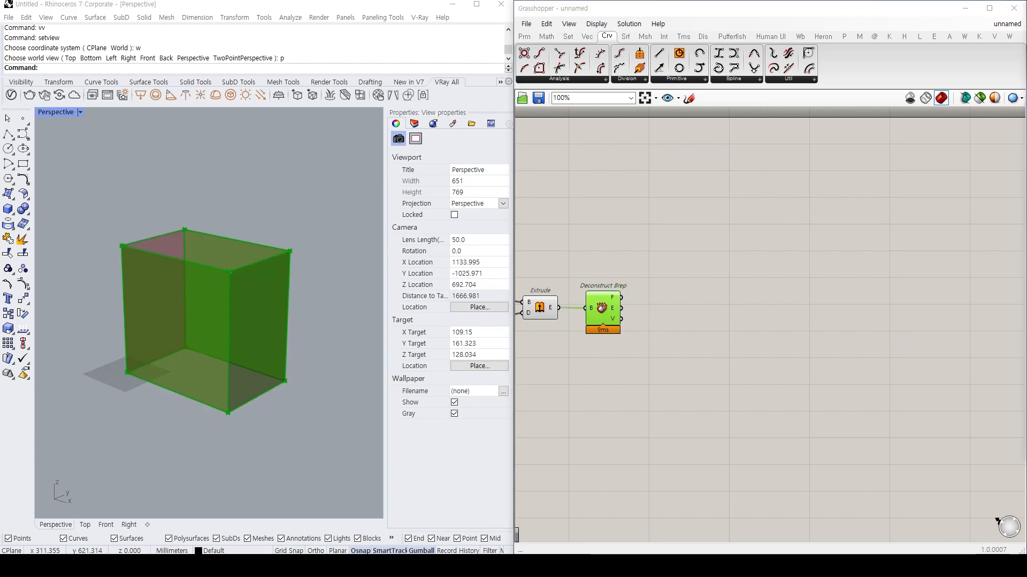
left_click(663, 293)
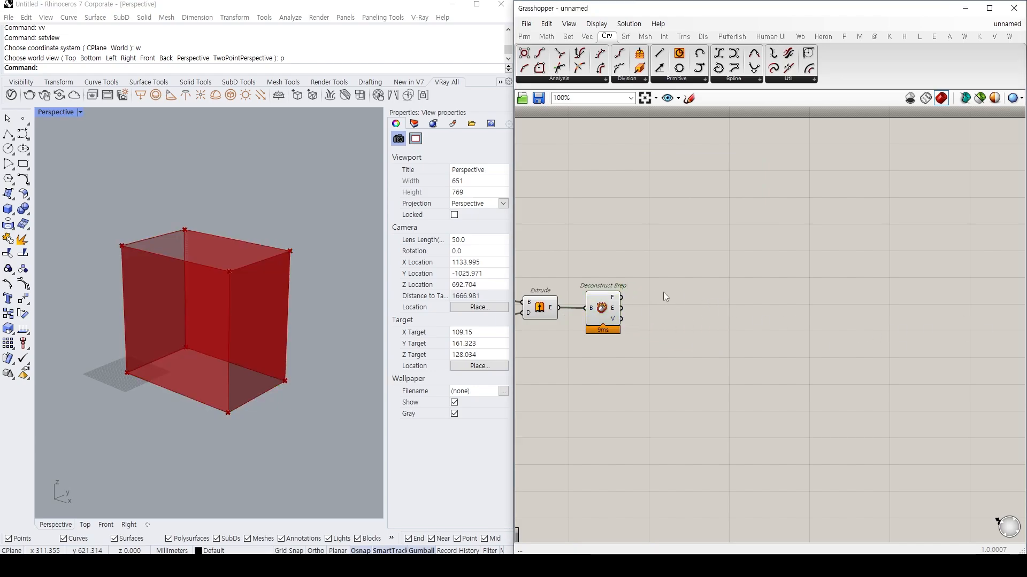
Add a List Item component beside Deconstruct Brep and connect the faces output to its list input.
double_click(689, 326)
right_click_drag(691, 360, 762, 355)
double_click(788, 350)
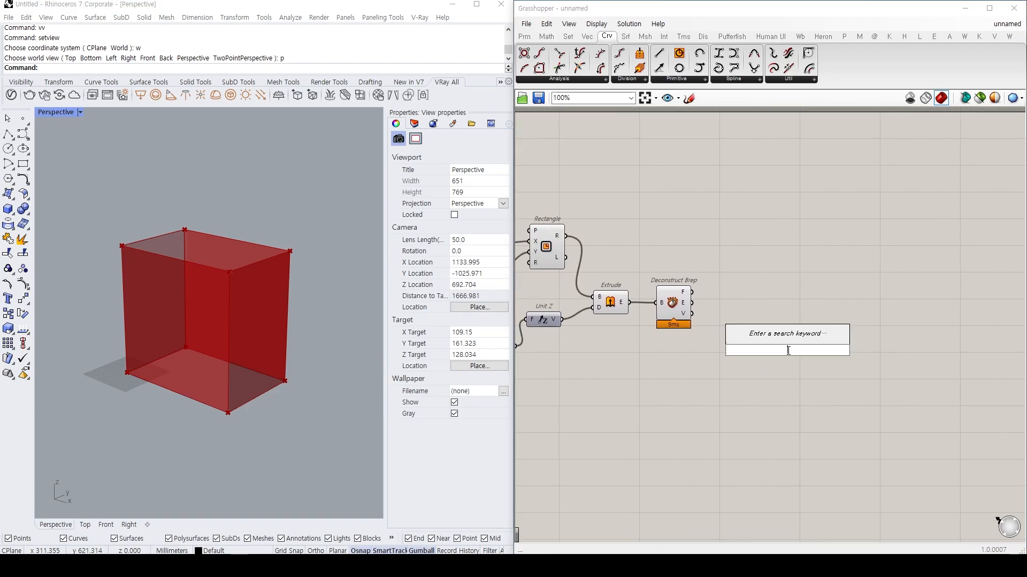
type("list item")
key("Return")
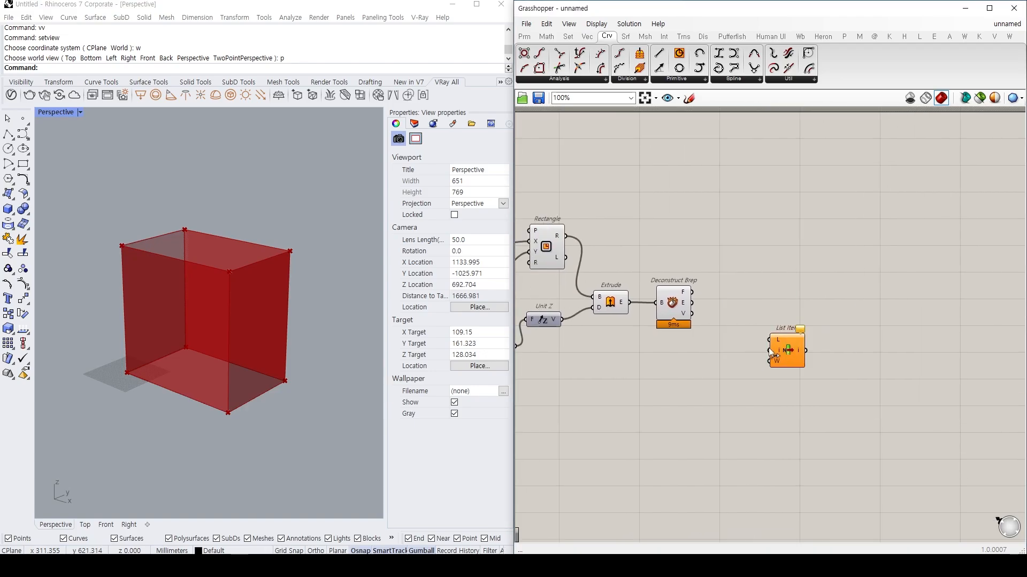
left_click_drag(698, 298, 711, 300)
scroll(734, 309, "up", 2)
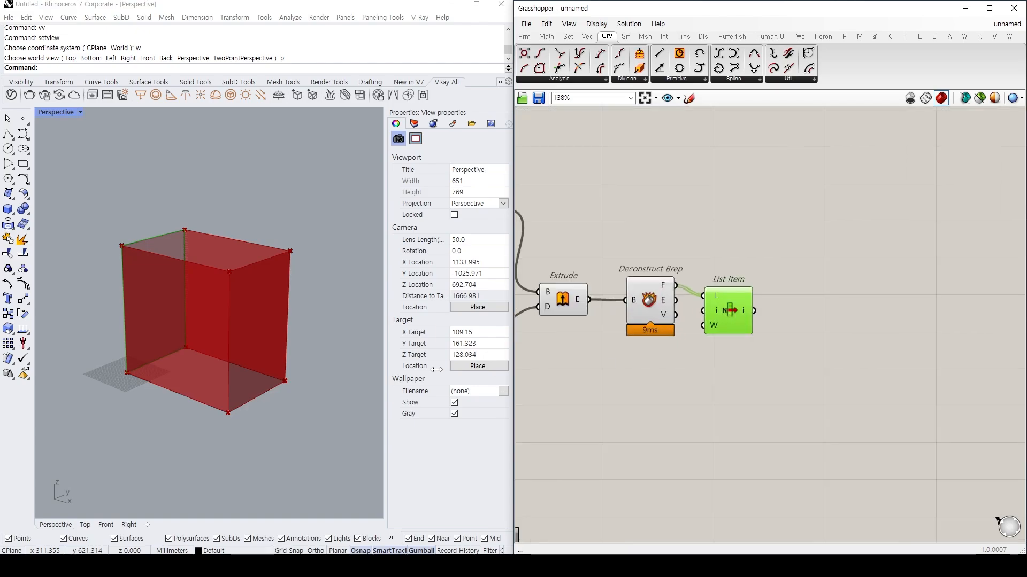
Add a +1 output to List Item to pick out a second adjacent face of the box.
right_click_drag(188, 364, 267, 364)
scroll(734, 310, "up", 6)
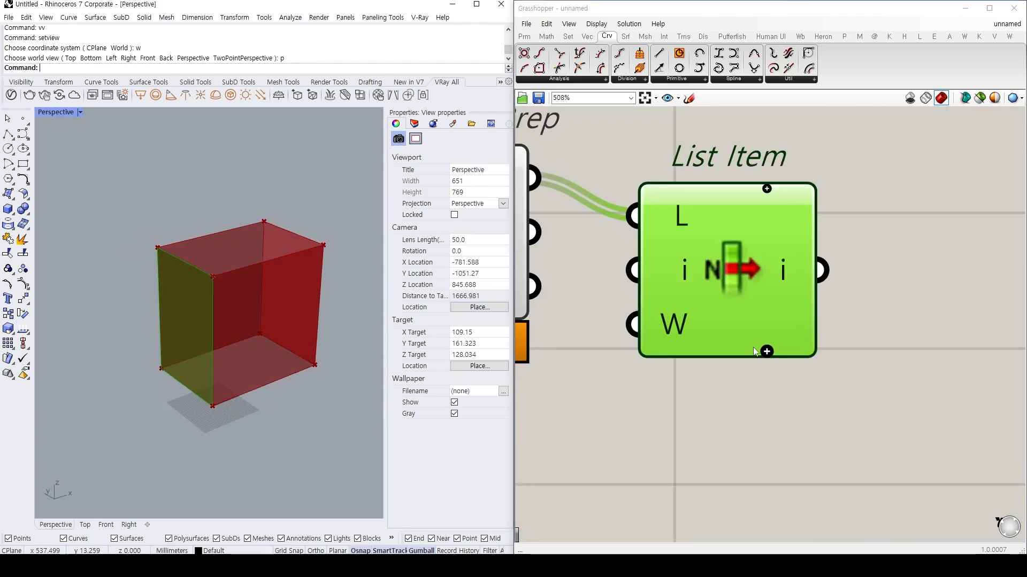
left_click(764, 346)
scroll(333, 320, "down", 3)
scroll(620, 357, "down", 2)
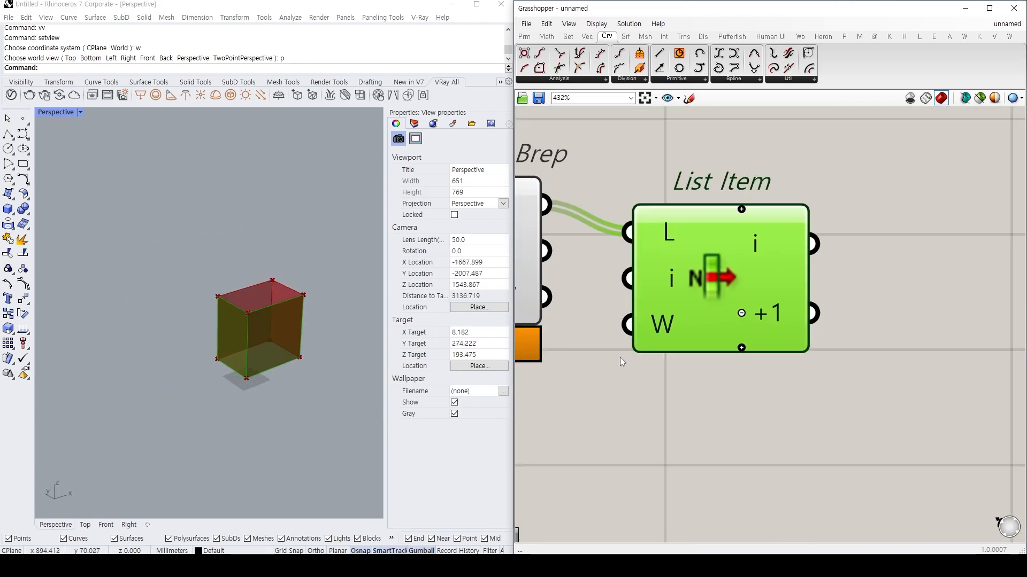
Turn off the preview of the Extrude, Deconstruct Brep and Rectangle components.
right_click_drag(621, 358, 819, 366)
scroll(819, 363, "down", 4)
left_click_drag(791, 394, 623, 243)
key("ctrl+q")
scroll(623, 251, "down", 3)
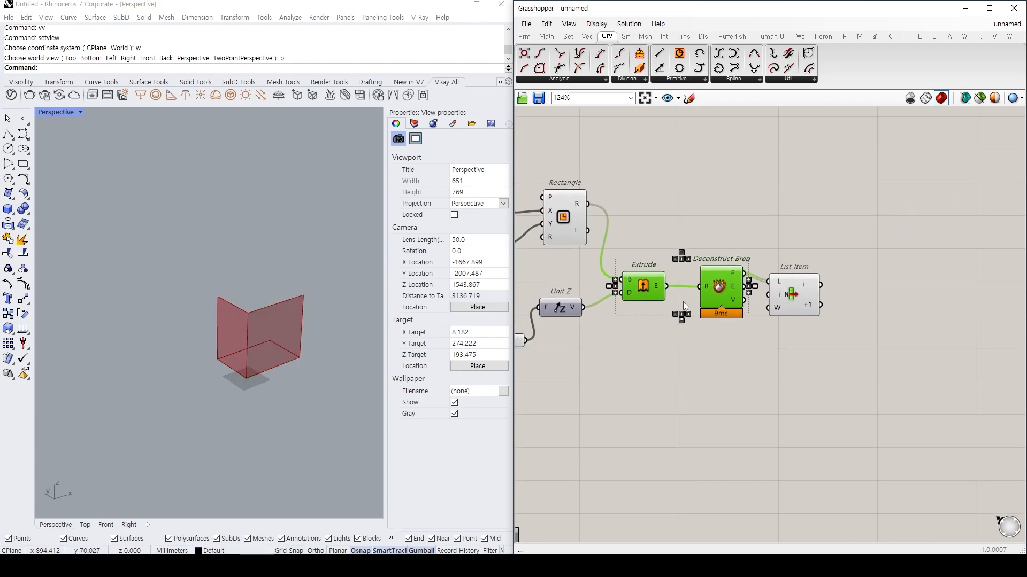
right_click_drag(605, 280, 713, 303)
left_click_drag(667, 286, 641, 265)
key("ctrl+q")
Zoom to the extents of the two faces in Rhino's Top view and return the viewport to Perspective.
right_click_drag(294, 382, 284, 399)
type("tt")
key("Return")
type("zea")
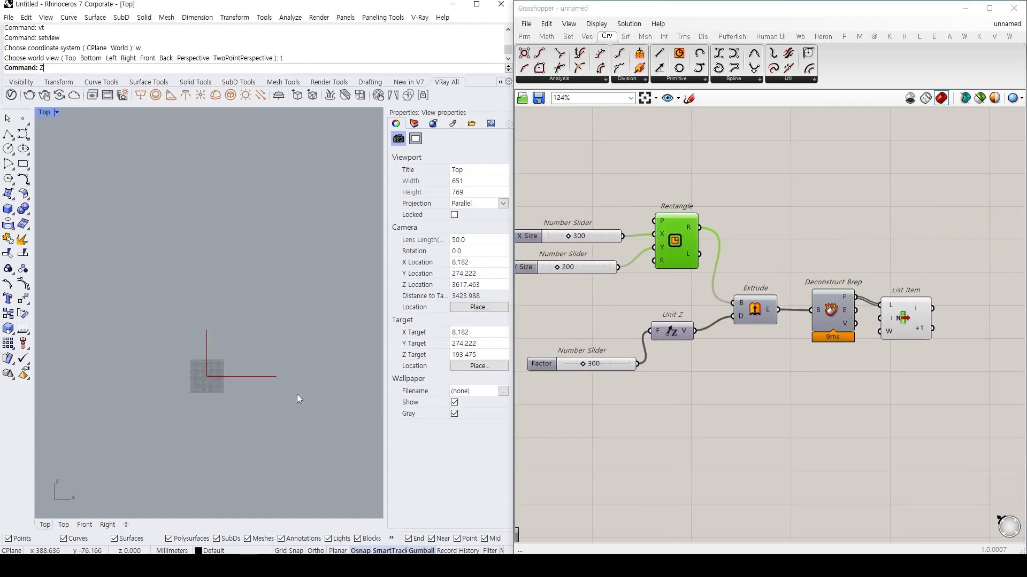
key("Return")
type("vv")
key("Return")
right_click_drag(208, 373, 210, 368)
scroll(697, 344, "down", 3)
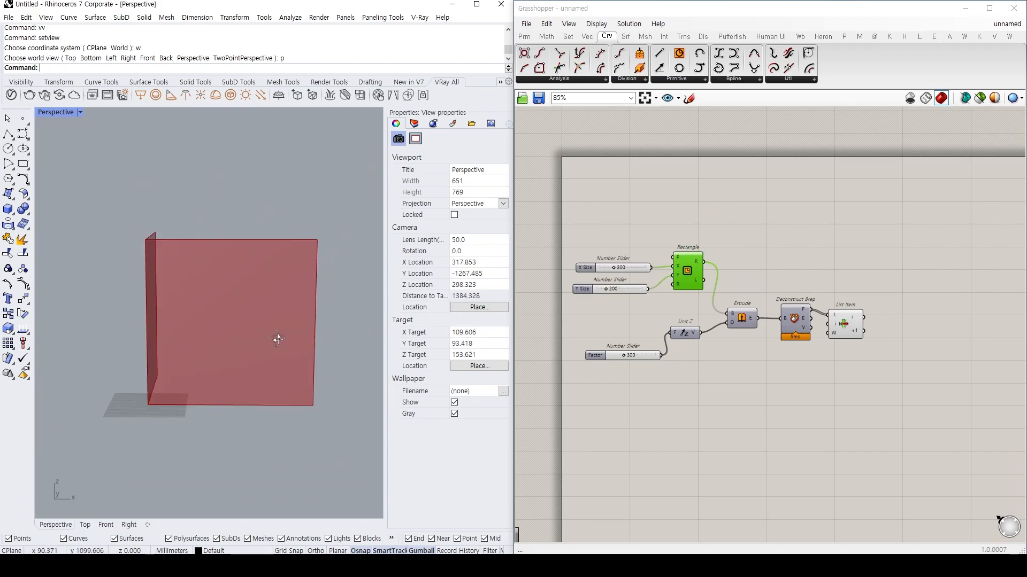
Add an Edges from Directions component to the right of List Item in Grasshopper.
left_click_drag(730, 273, 775, 319)
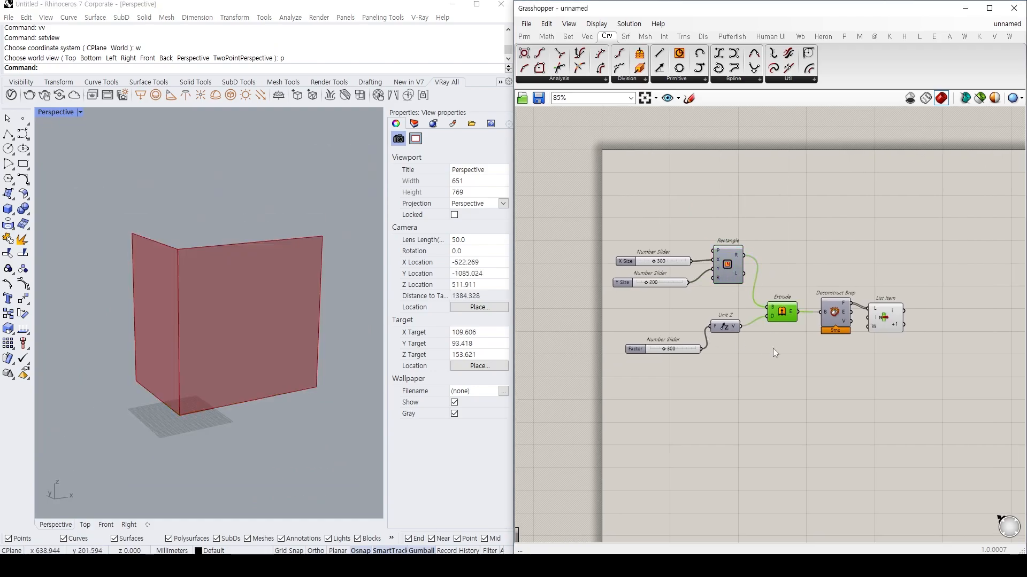
right_click_drag(969, 366, 868, 373)
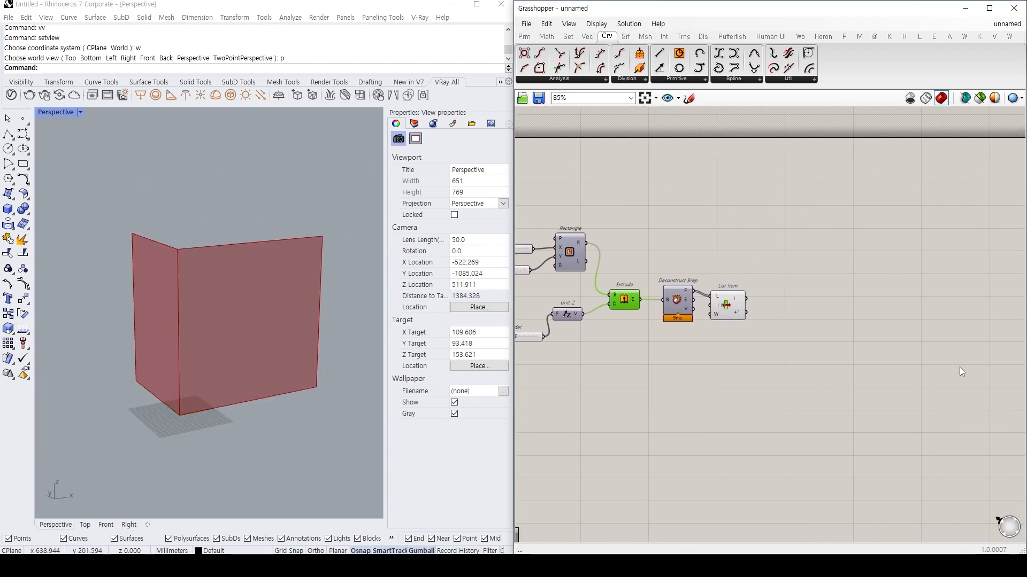
double_click(935, 374)
type("EDGE FROM")
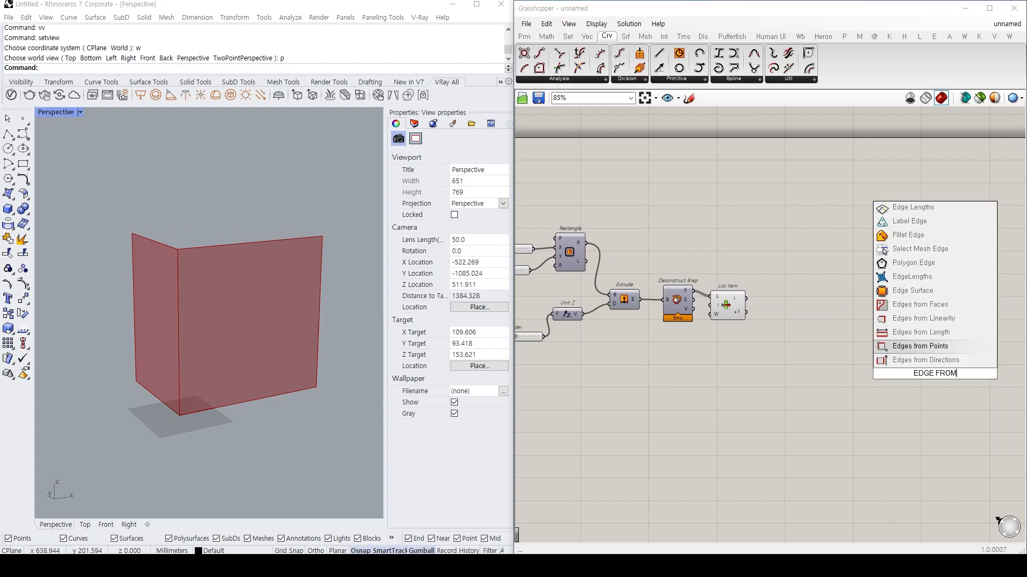
key("Return")
scroll(928, 374, "up", 2)
left_click_drag(929, 375, 833, 314)
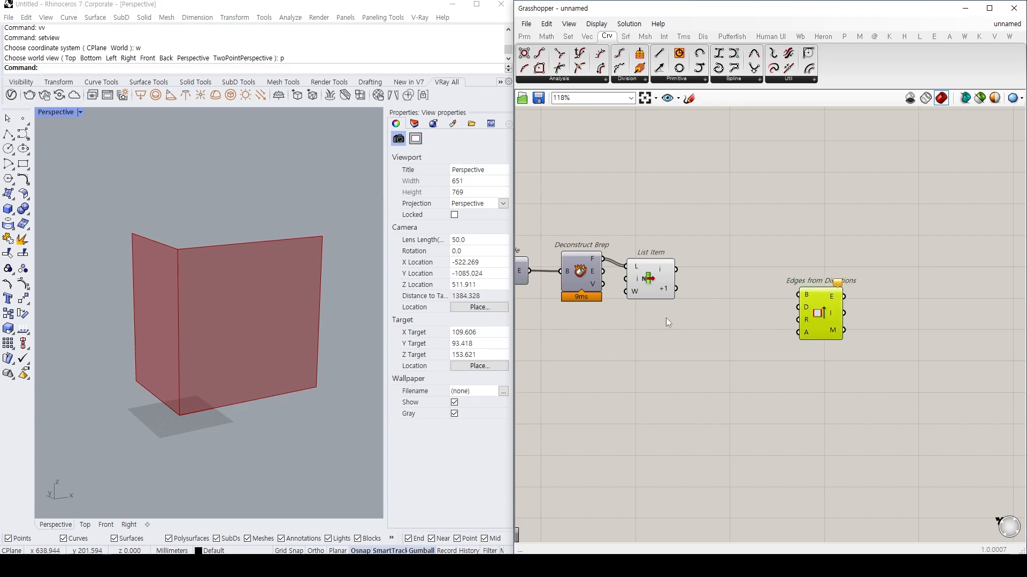
Connect Unit Z's vector output to the direction input of Edges from Directions and move that component closer to List Item.
scroll(665, 317, "down", 1)
right_click_drag(601, 337, 715, 329)
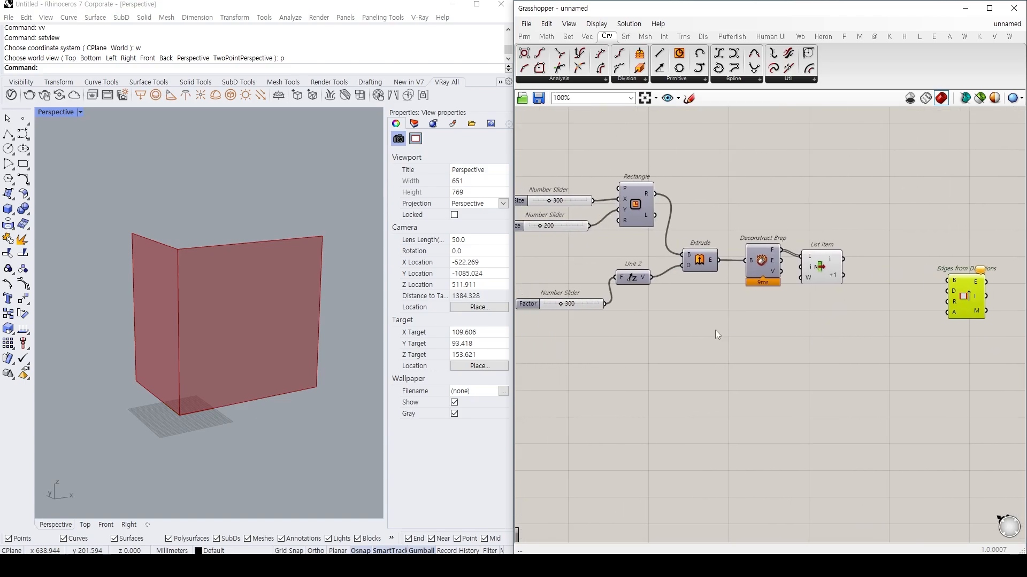
left_click_drag(651, 277, 910, 311)
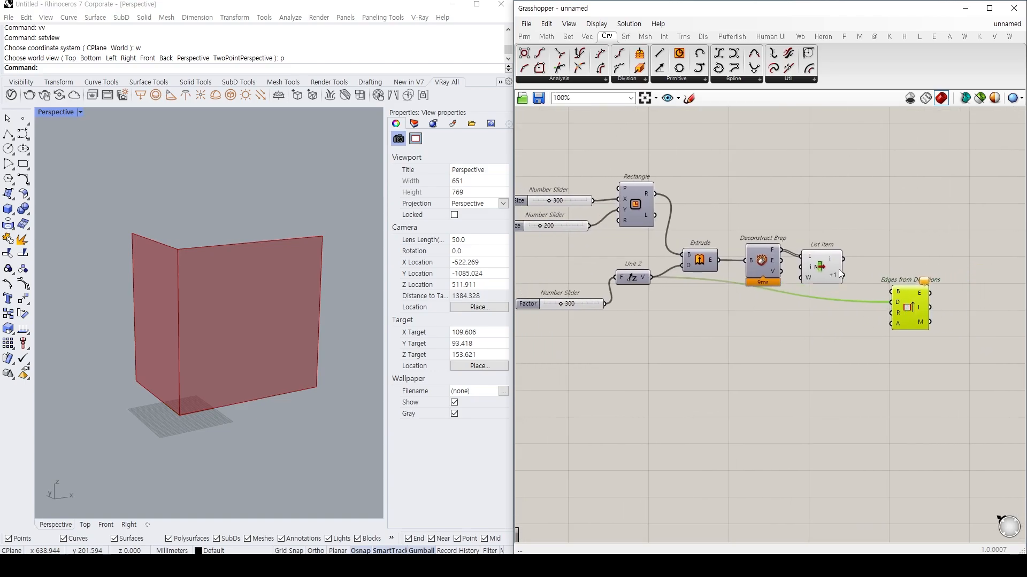
left_click(935, 256)
Add a Brep Join component between List Item and Edges from Directions.
scroll(903, 261, "up", 2)
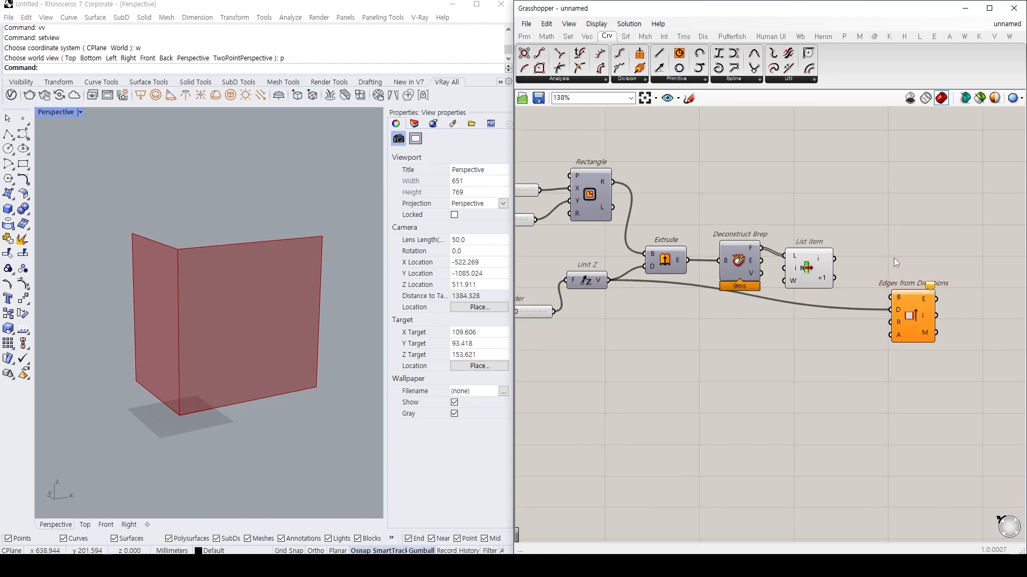
left_click(798, 274)
double_click(859, 251)
type("BREP")
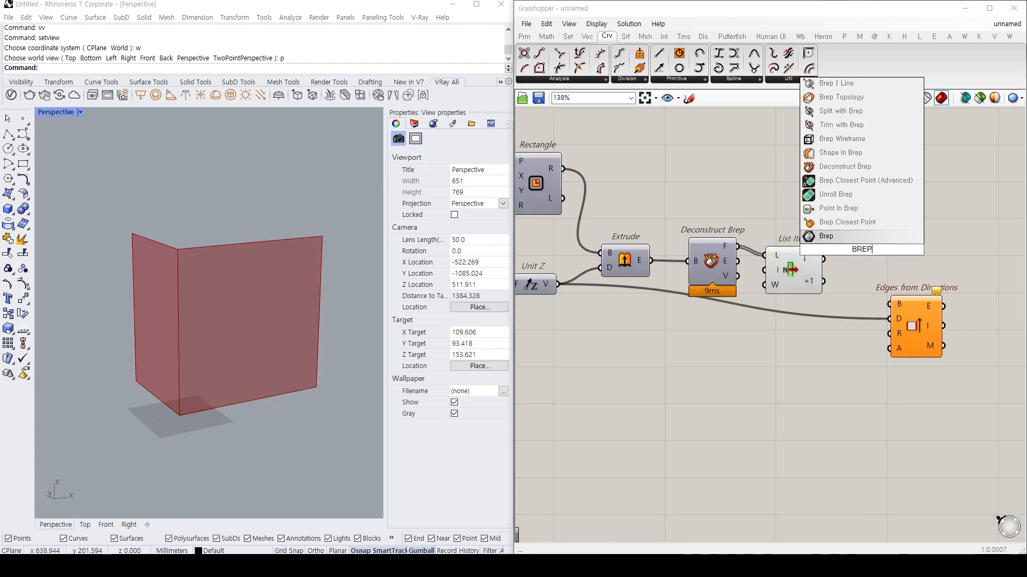
type(" JOIN")
key("Return")
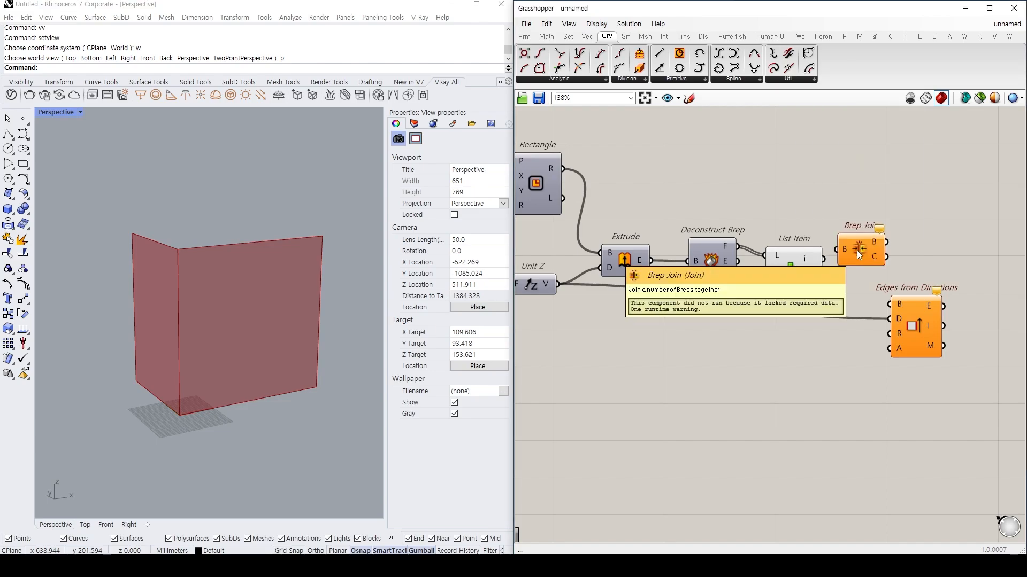
Connect both List Item outputs, i and +1, to Brep Join's input and turn off List Item's preview.
left_click_drag(841, 265, 851, 264)
left_click_drag(823, 282, 852, 265)
left_click_drag(870, 258, 858, 263)
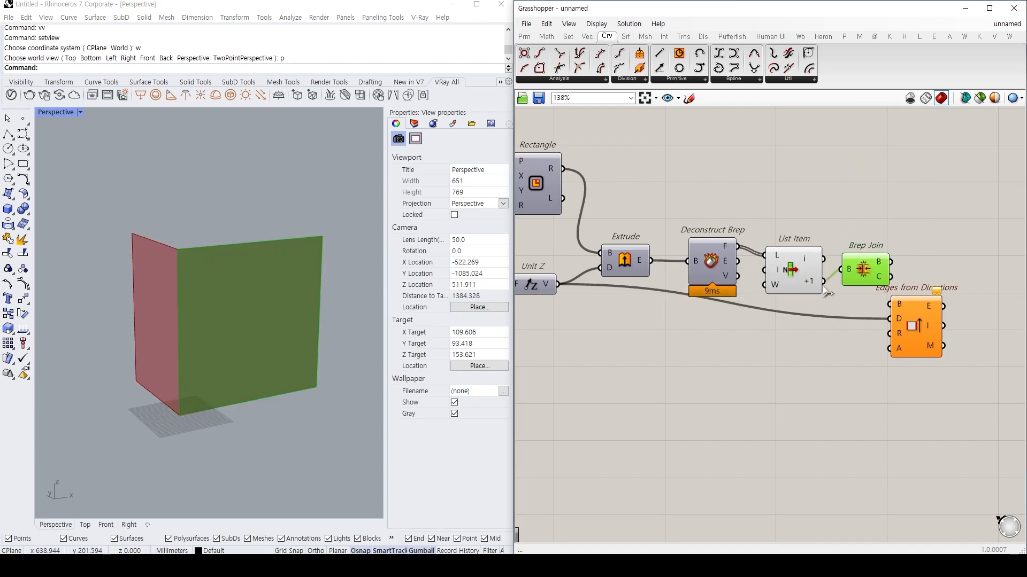
left_click_drag(830, 300, 840, 272)
key("ctrl+q")
left_click(864, 273)
key("ctrl+z")
Connect Brep Join's brep output to the B input of Edges from Directions and reposition that component to its right.
right_click_drag(820, 306, 726, 305)
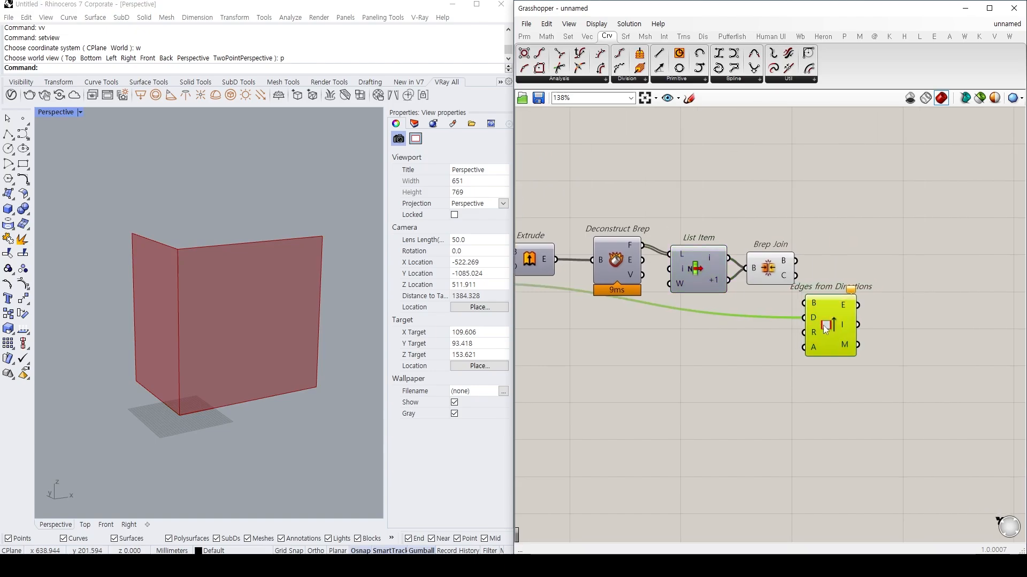
left_click_drag(823, 328, 890, 294)
left_click_drag(796, 266, 903, 297)
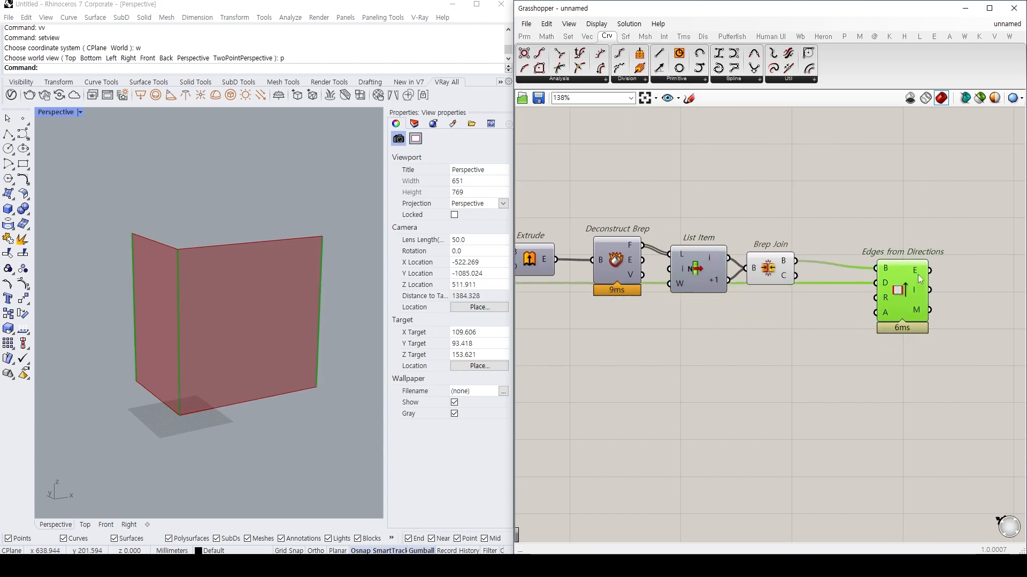
mouse_move(918, 278)
left_click_drag(915, 274, 886, 303)
Insert a relay on the wire from Unit Z to Edges from Directions and move it next to Unit Z.
double_click(737, 308)
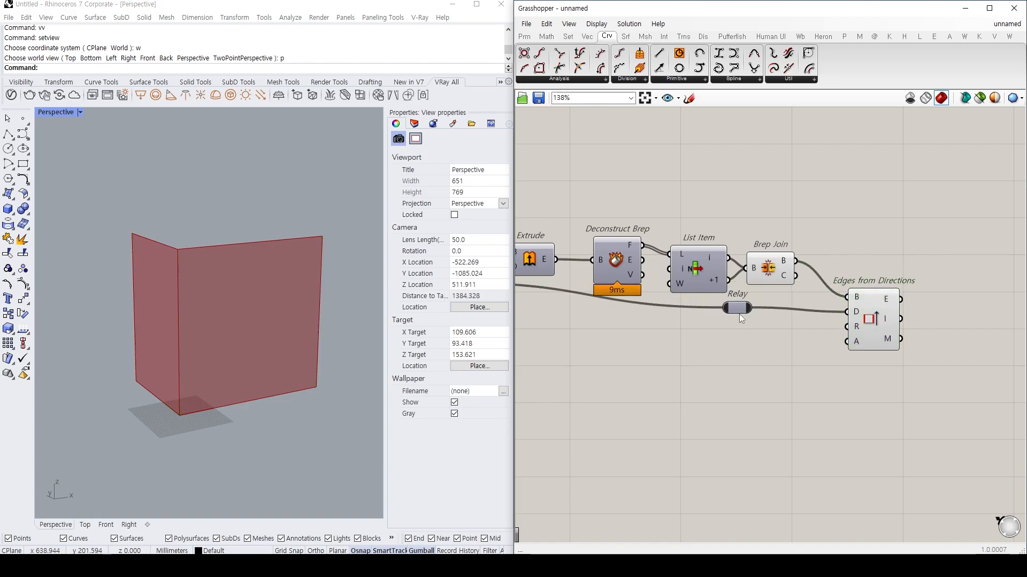
scroll(739, 320, "down", 2)
right_click_drag(739, 323, 818, 300)
left_click_drag(817, 288, 662, 300)
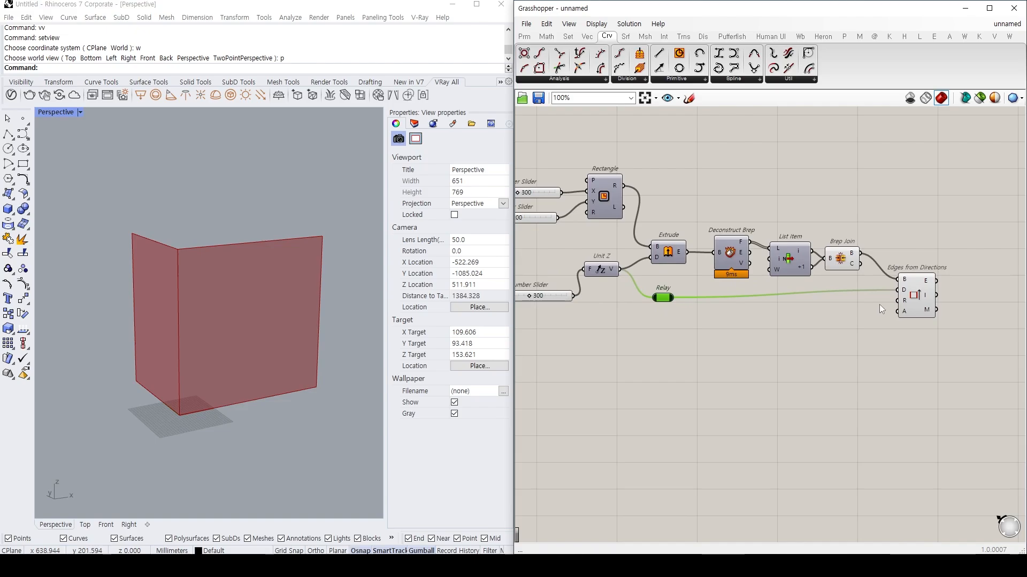
Inspect the vertical edges returned by the E output of Edges from Directions.
left_click(915, 300)
scroll(857, 299, "up", 3)
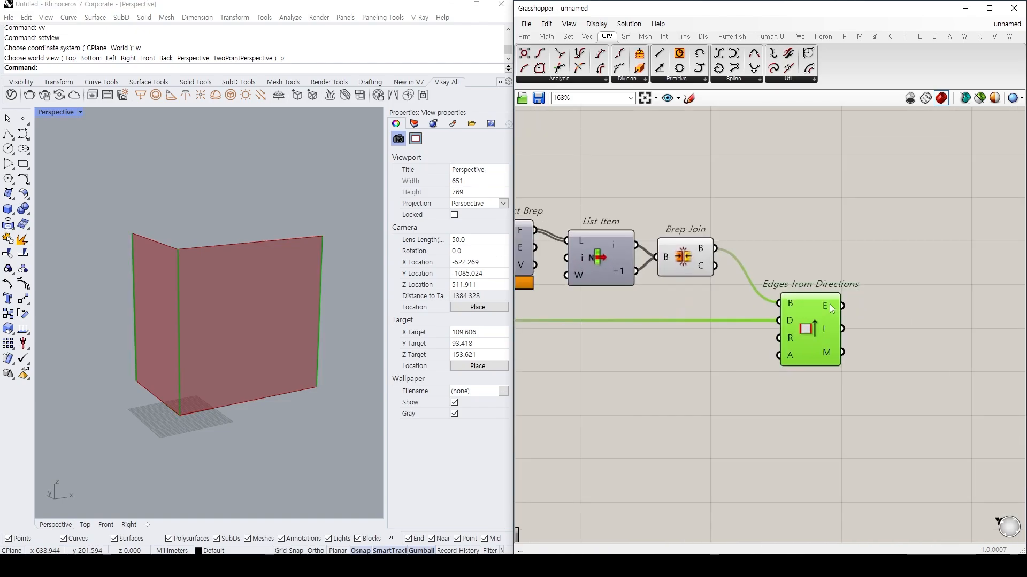
mouse_move(830, 304)
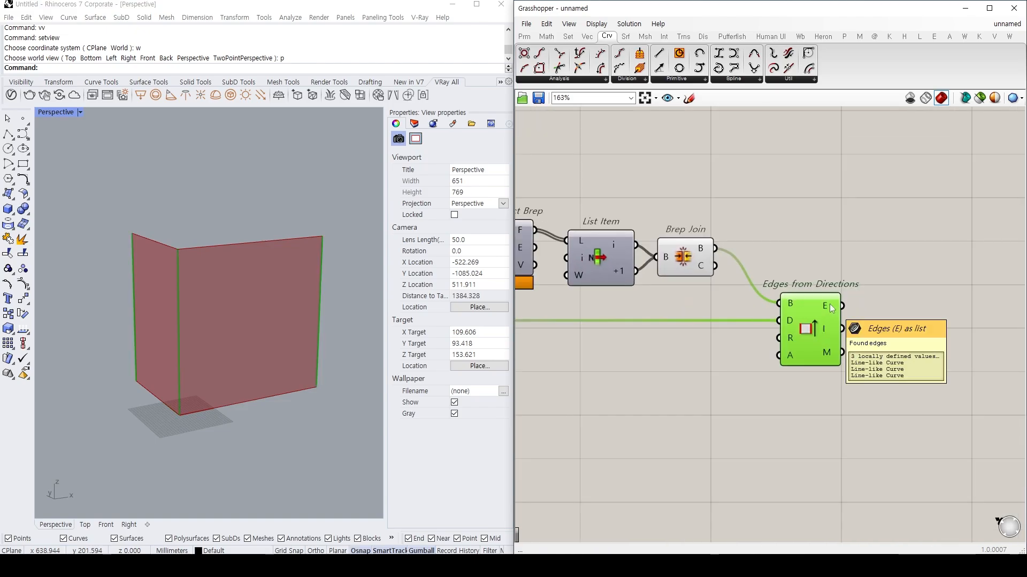
double_click(856, 275)
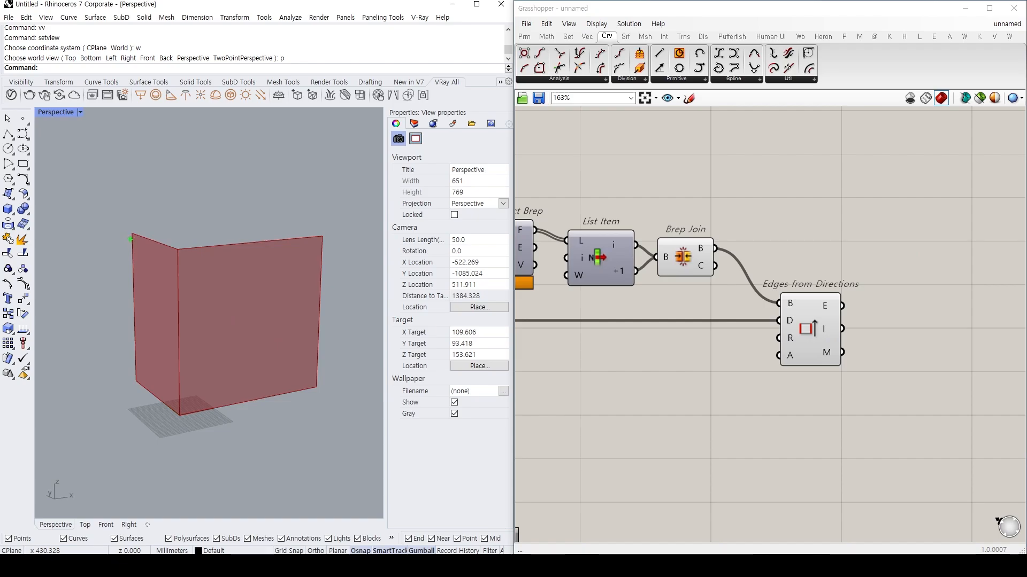
left_click_drag(172, 254, 181, 421)
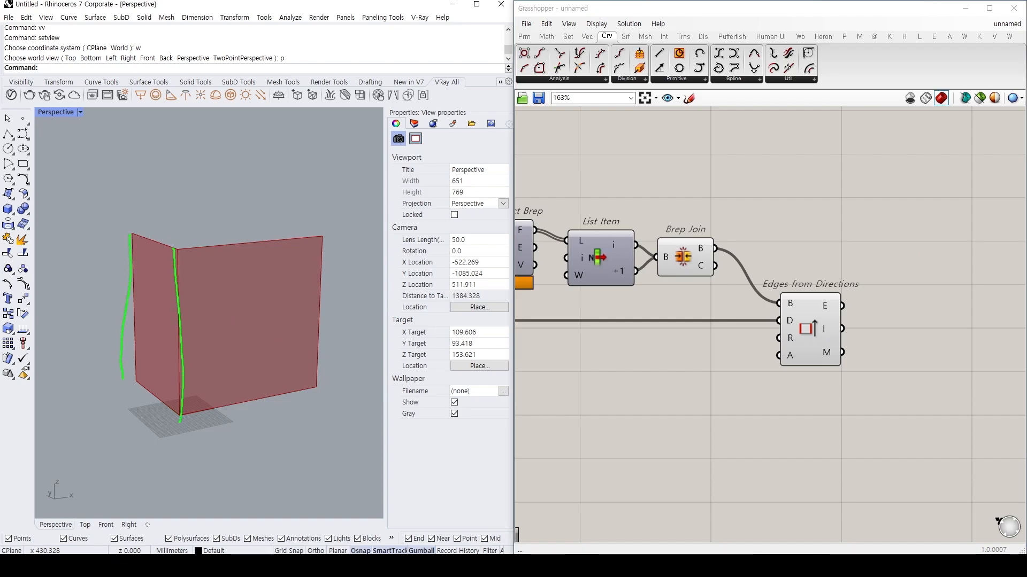
left_click_drag(303, 240, 314, 422)
left_click_drag(133, 268, 129, 276)
left_click_drag(134, 319, 118, 336)
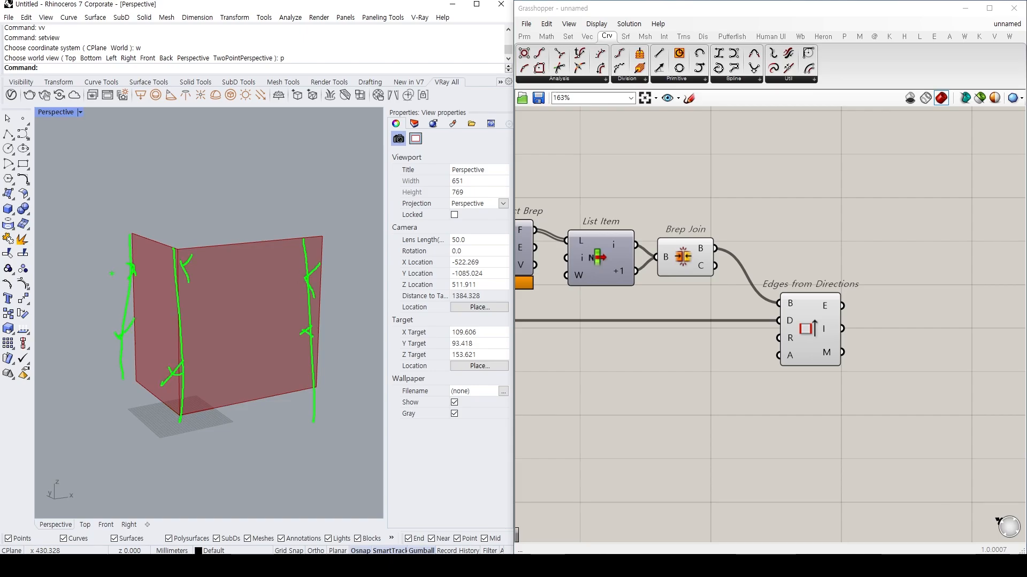
mouse_move(128, 339)
left_mouse_down()
mouse_move(210, 358)
mouse_move(318, 302)
mouse_move(171, 256)
mouse_move(144, 328)
mouse_move(278, 295)
left_mouse_up()
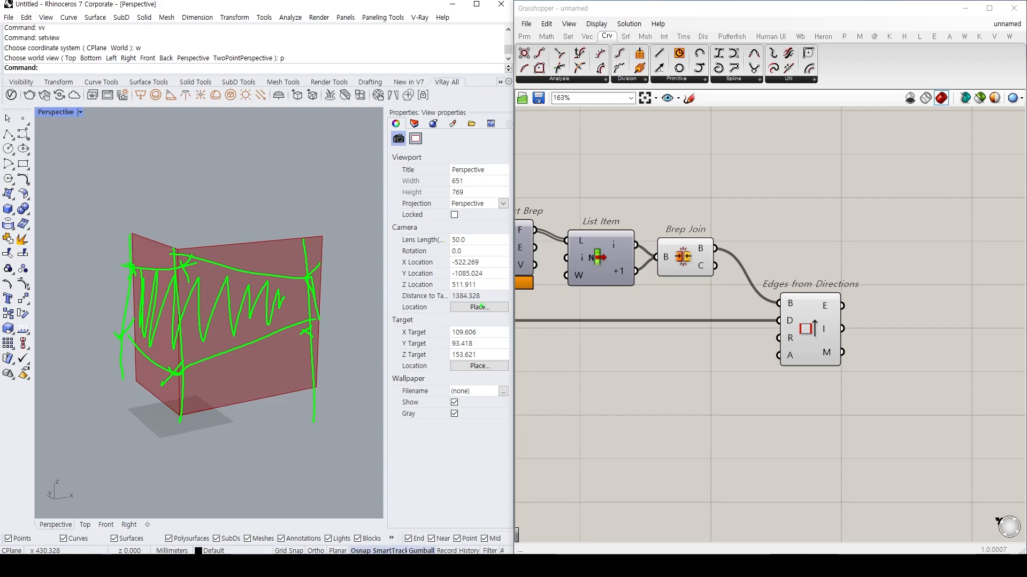
Add an Extend Curve component above and to the right of Edges from Directions.
key("Escape")
right_click_drag(763, 303, 681, 278)
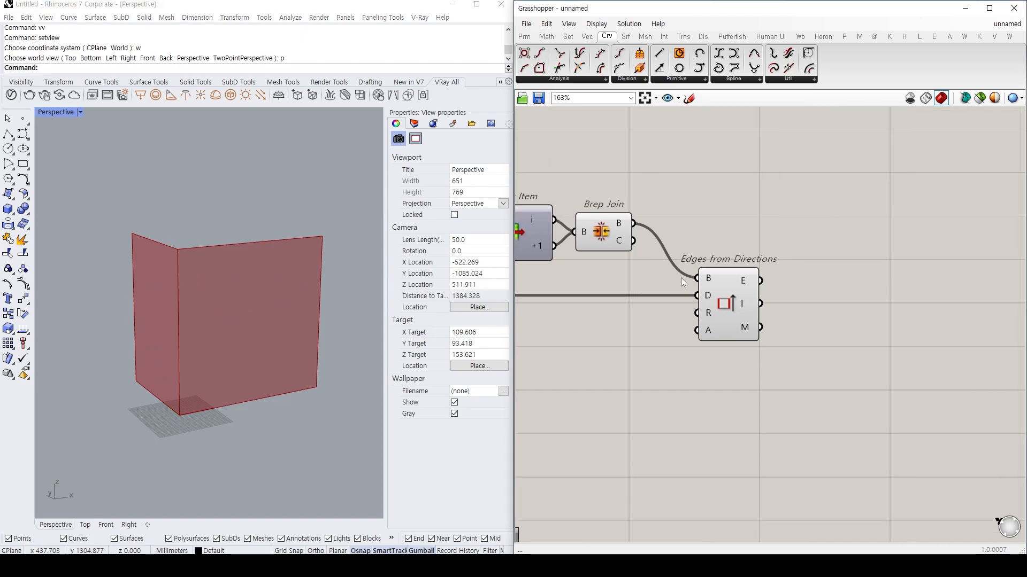
left_click(734, 281)
double_click(806, 223)
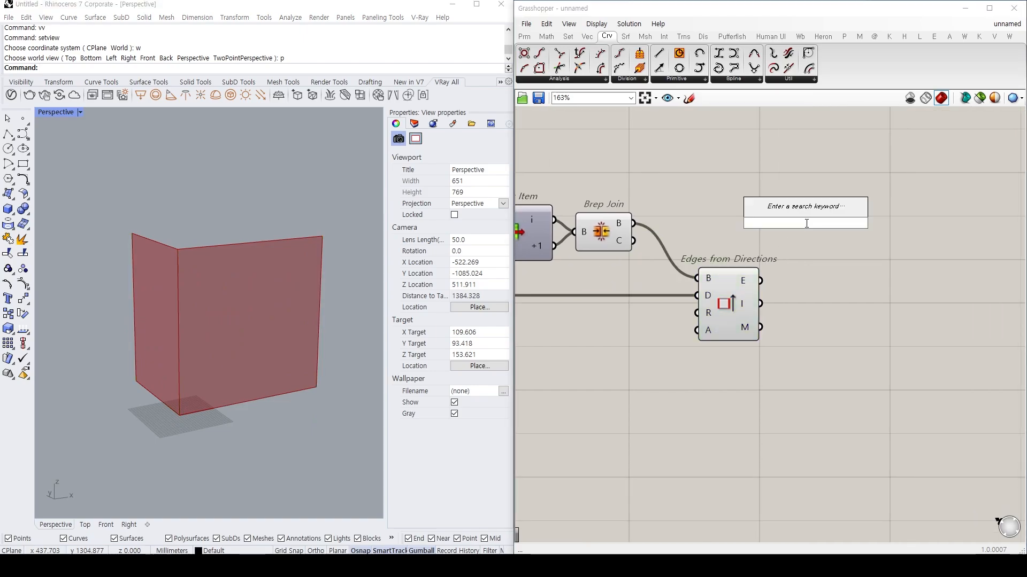
type("EXTEND")
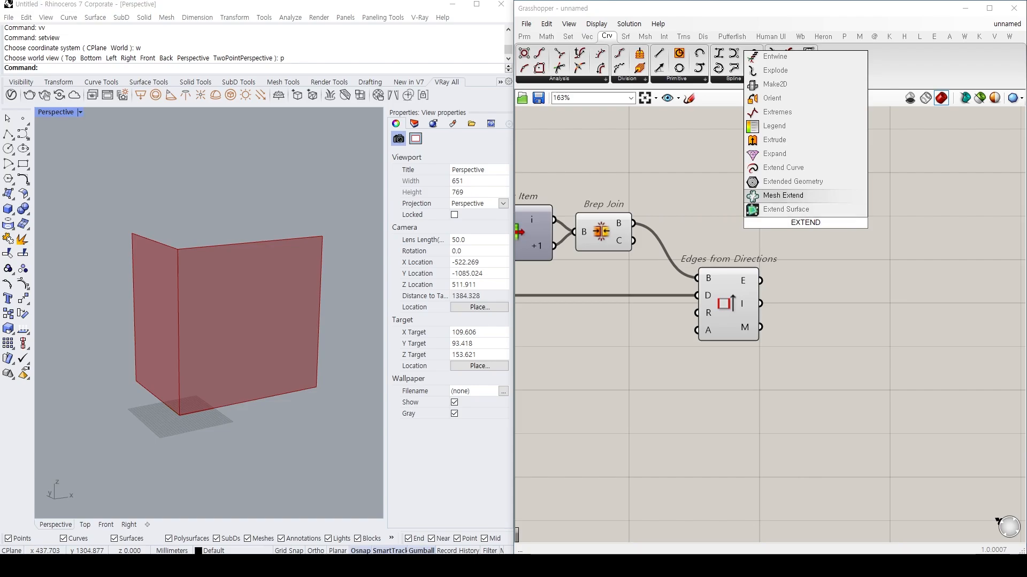
left_click(784, 167)
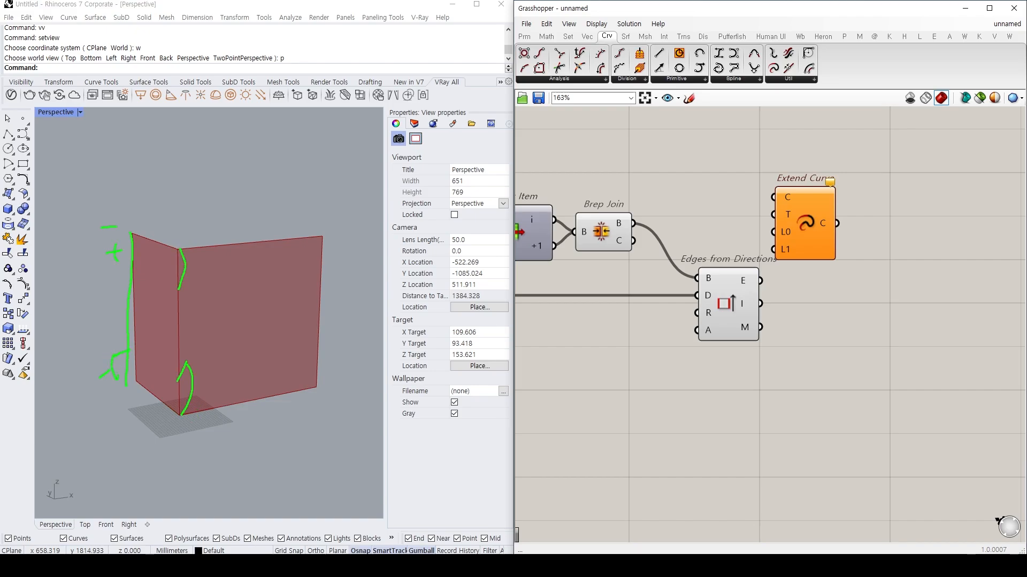
left_click_drag(322, 236, 322, 324)
mouse_move(183, 292)
left_mouse_down()
mouse_move(187, 360)
mouse_move(177, 377)
mouse_move(302, 292)
mouse_move(320, 348)
left_mouse_up()
left_click_drag(185, 374, 313, 348)
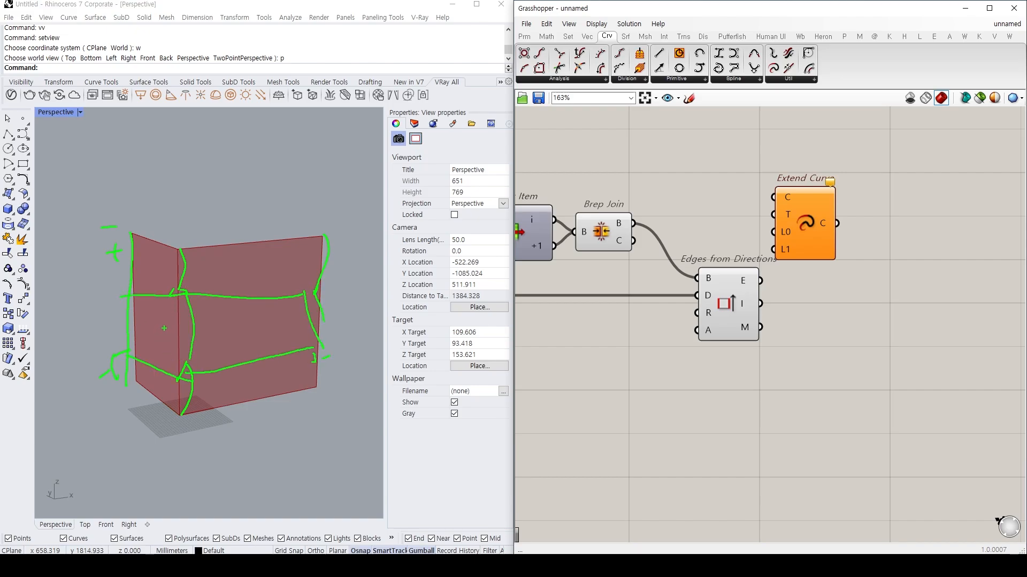
mouse_move(144, 350)
left_mouse_down()
mouse_move(158, 300)
mouse_move(209, 302)
mouse_move(285, 339)
left_mouse_up()
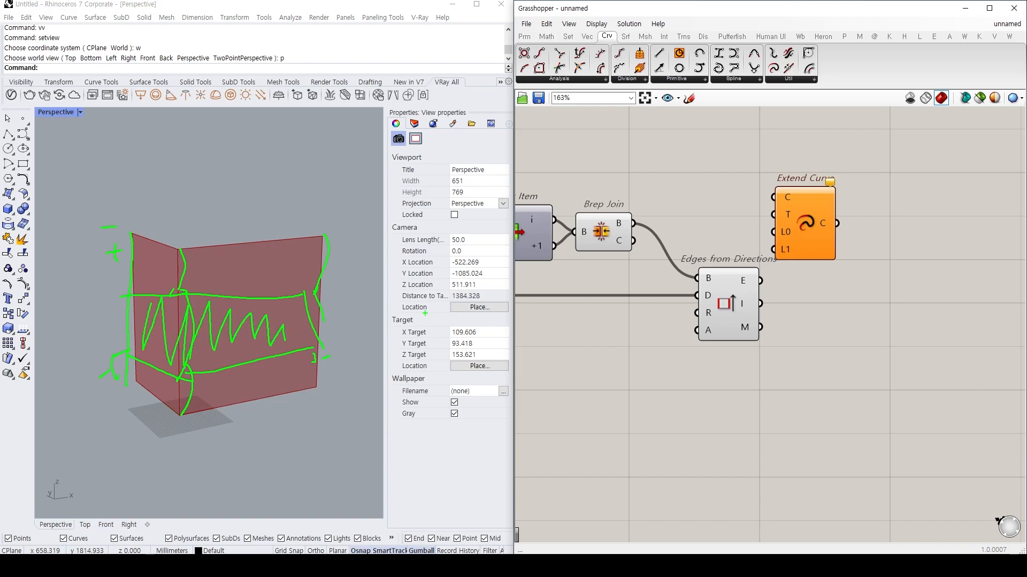
key("Escape")
Add a curve Length component, feed it from the E output of Edges from Directions, and place it beside Extend Curve.
double_click(728, 185)
type("length")
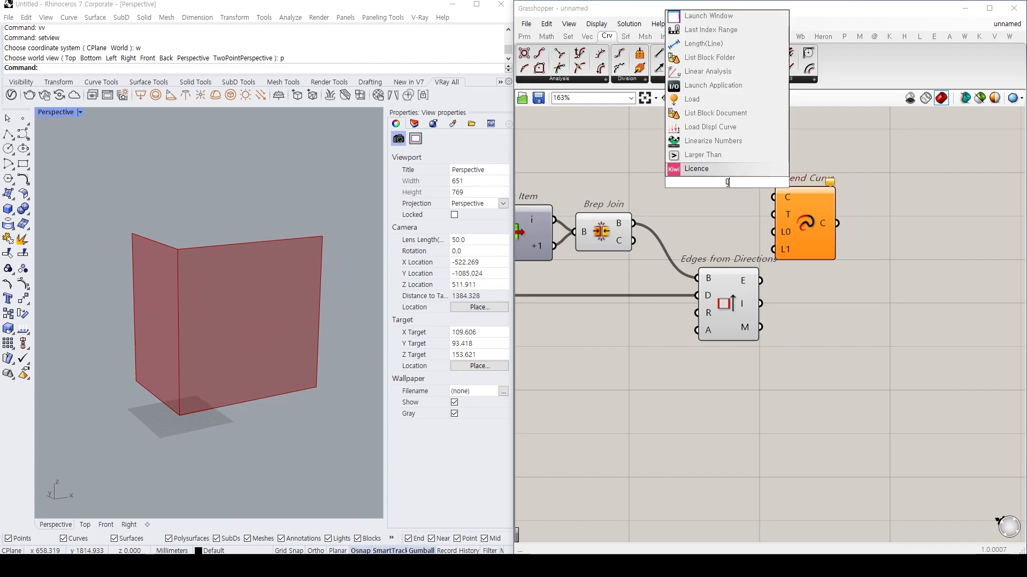
key("Return")
right_click_drag(750, 205, 706, 211)
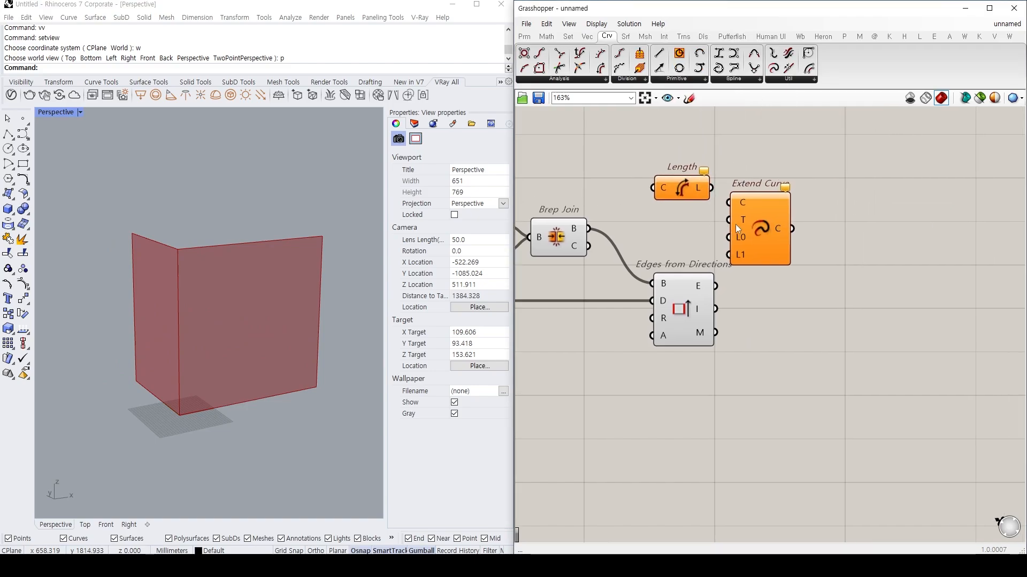
left_click_drag(745, 227, 801, 217)
left_click_drag(687, 192, 758, 271)
left_click_drag(774, 275, 759, 194)
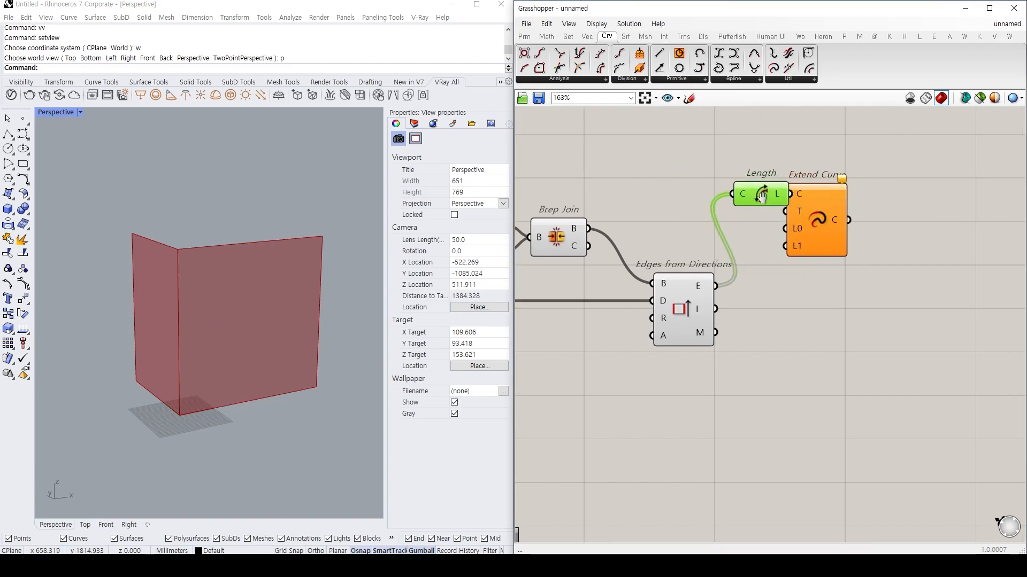
Add a Multiplication component and a number slider set to 0.1 near Length, moving Extend Curve aside for space.
right_click_drag(807, 218, 764, 237)
left_click_drag(768, 241, 827, 235)
double_click(803, 168)
type("*9")
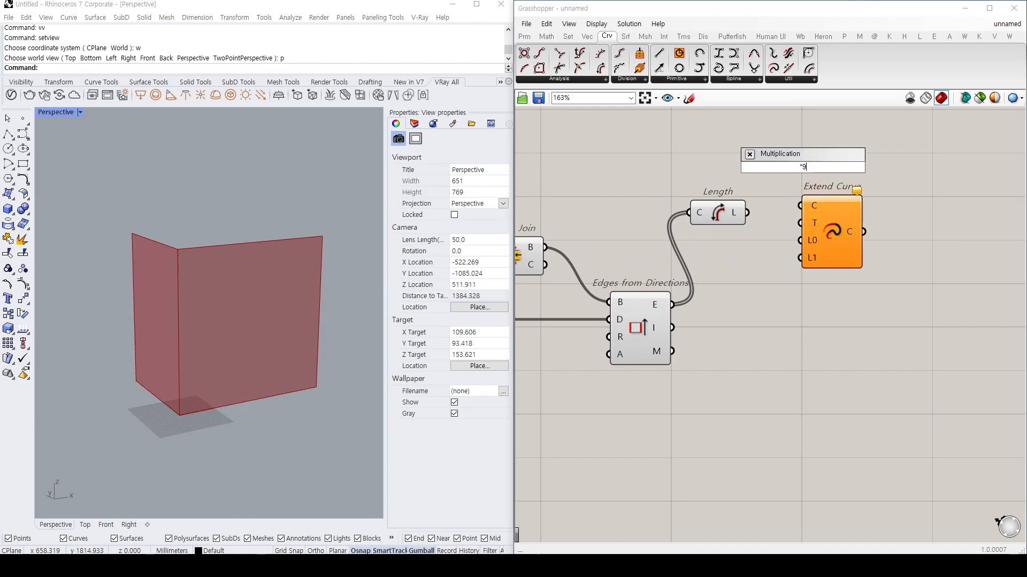
key("Return")
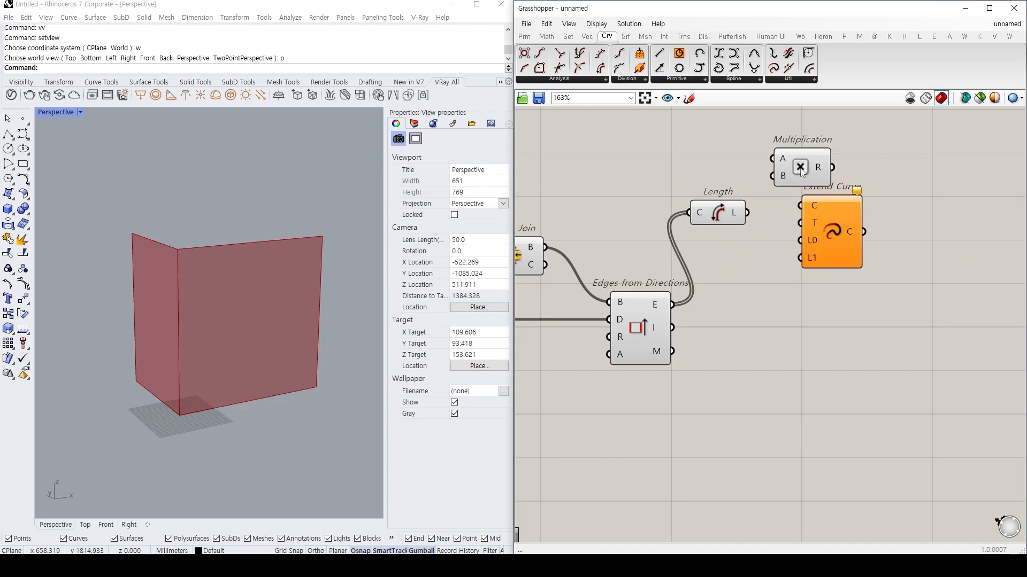
double_click(769, 245)
type("0.1")
key("Return")
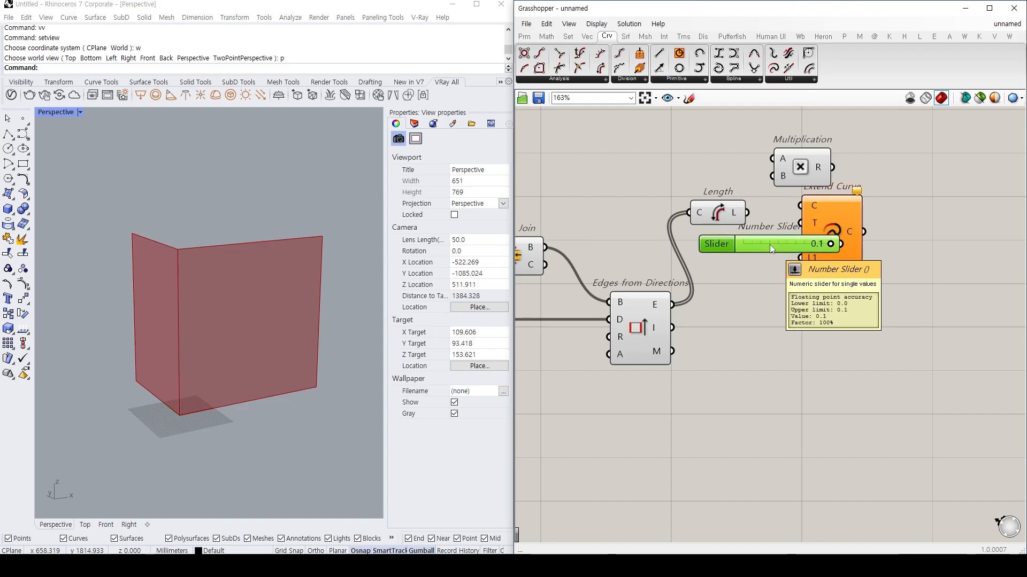
Connect Length's L output to Multiplication's A input and the 0.1 slider to its B input, arranging them in a row.
left_click_drag(769, 245, 692, 250)
left_click_drag(823, 238, 847, 213)
left_click_drag(800, 171, 764, 249)
left_click(726, 249)
right_click_drag(851, 219, 740, 238)
right_click_drag(768, 271, 793, 247)
left_click_drag(770, 209, 822, 197)
Add a Negative component fed by Multiplication's R output and move Extend Curve down and away from it.
double_click(786, 256)
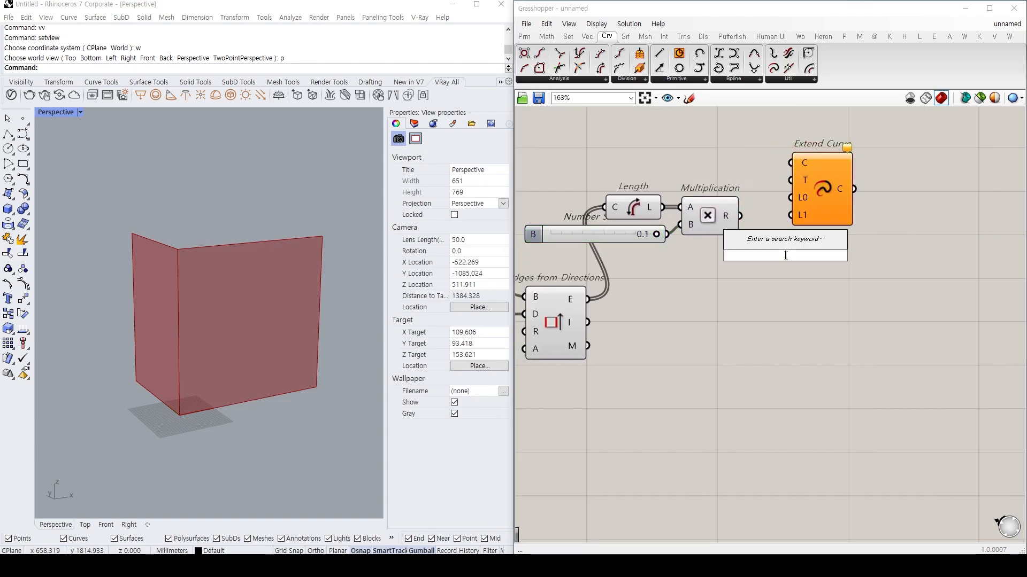
type("negative")
key("Return")
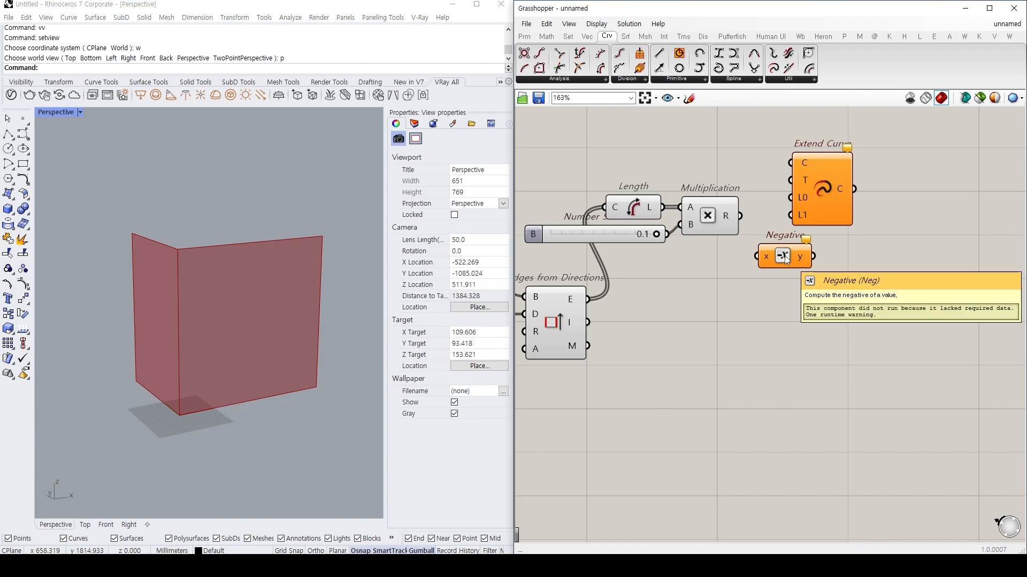
left_click_drag(785, 256, 753, 217)
mouse_move(791, 216)
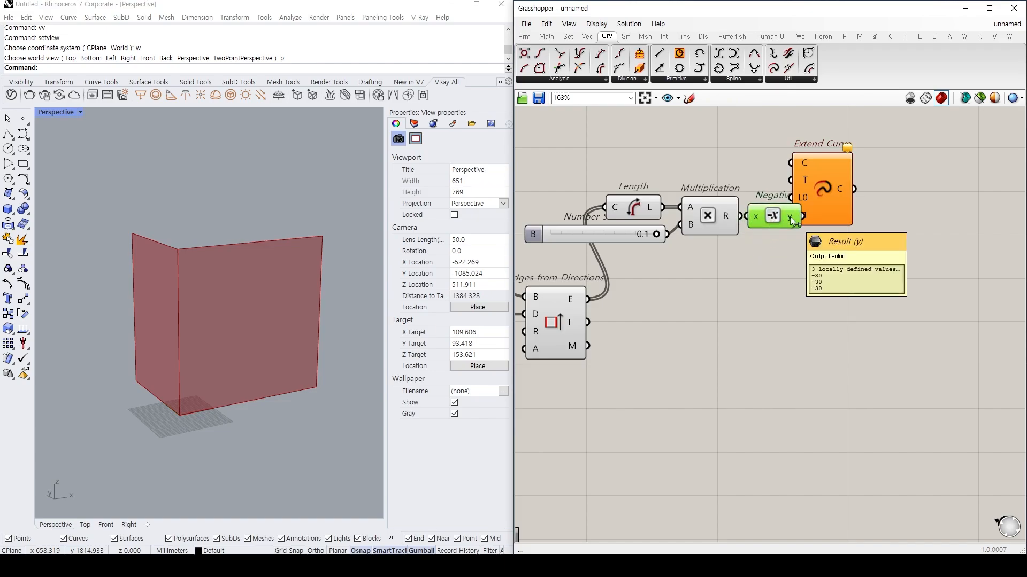
left_click_drag(818, 175, 873, 260)
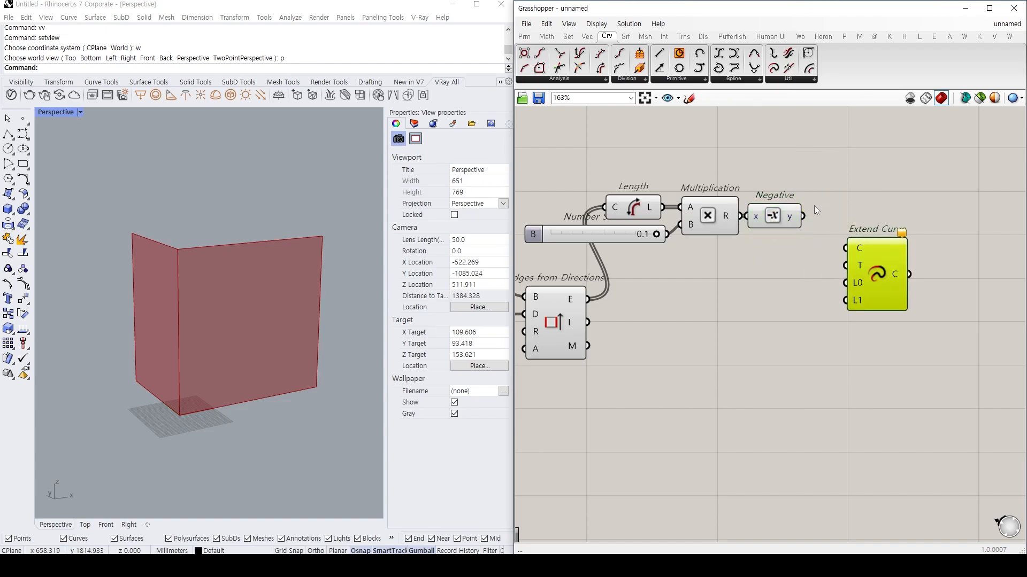
double_click(826, 197)
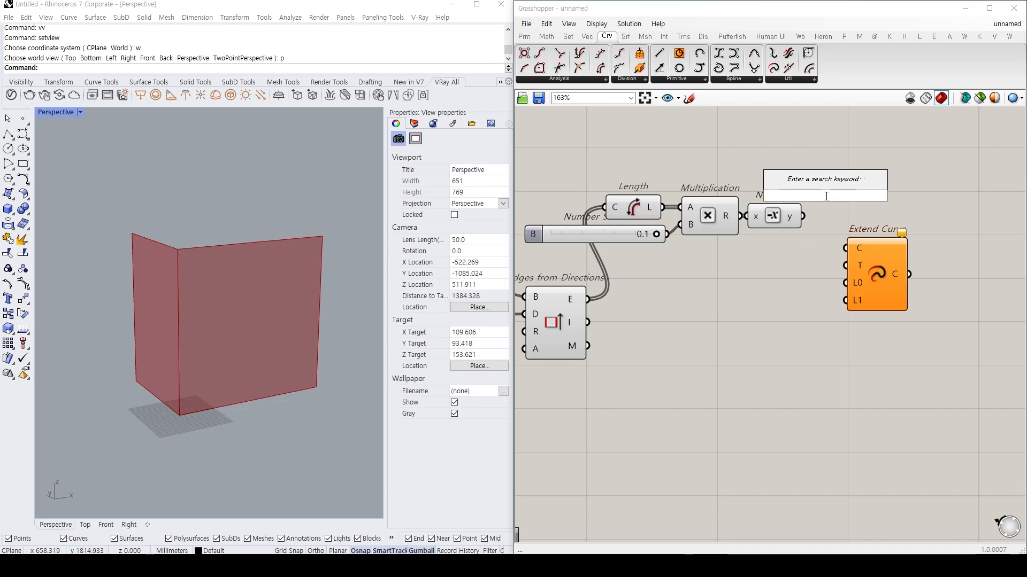
type("value list")
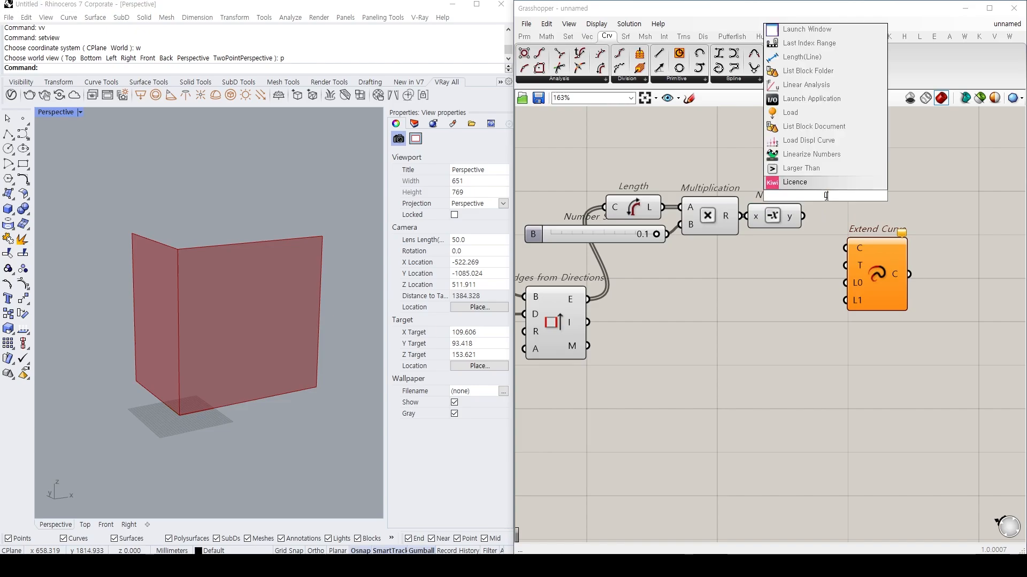
key("Return")
key("Delete")
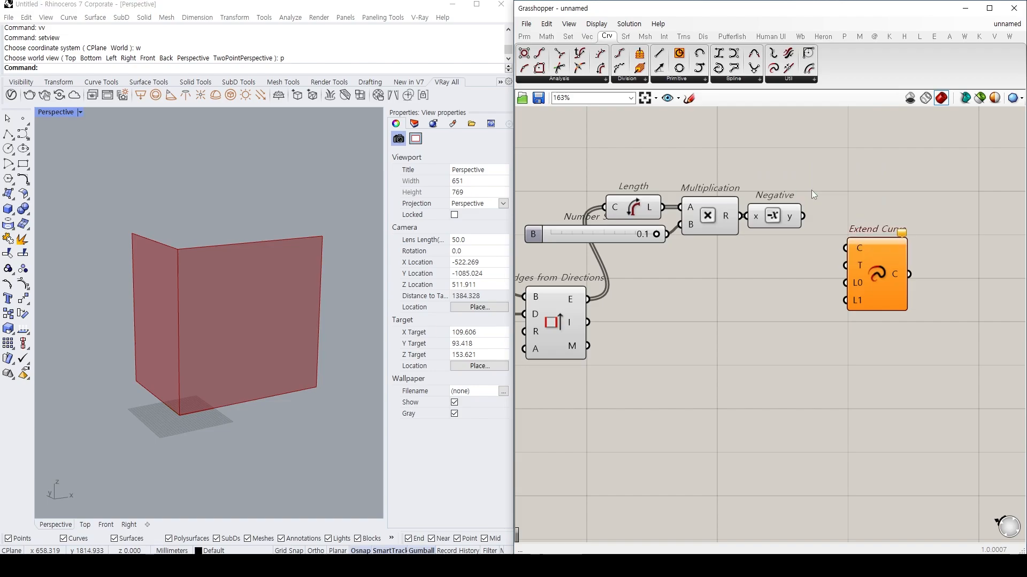
Add a List Item component after Negative, connect Negative's y output to its L input, and move Extend Curve to its right.
double_click(810, 190)
type("LIST ITEM")
key("Return")
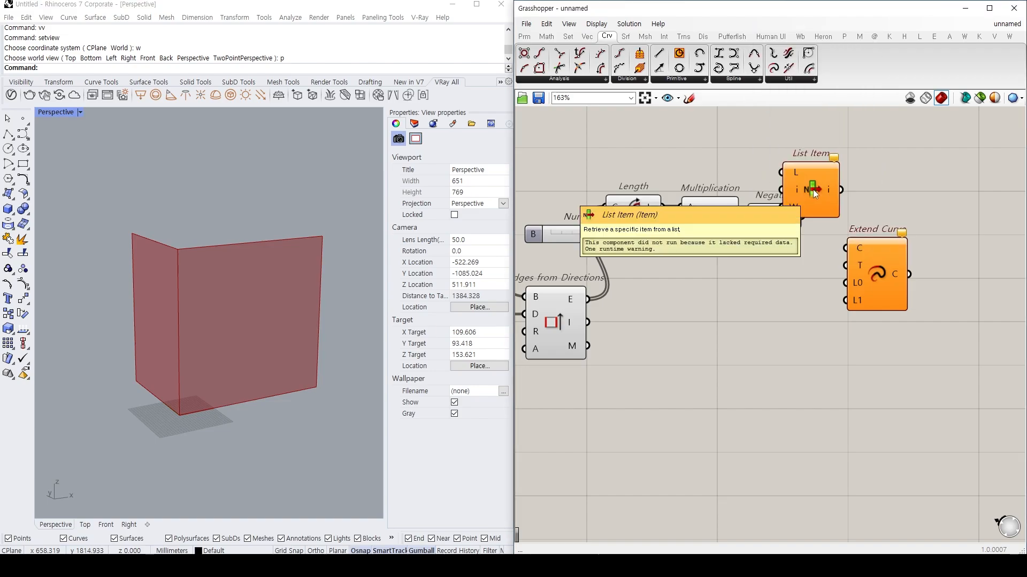
left_click_drag(803, 216, 840, 237)
right_click_drag(886, 291, 819, 297)
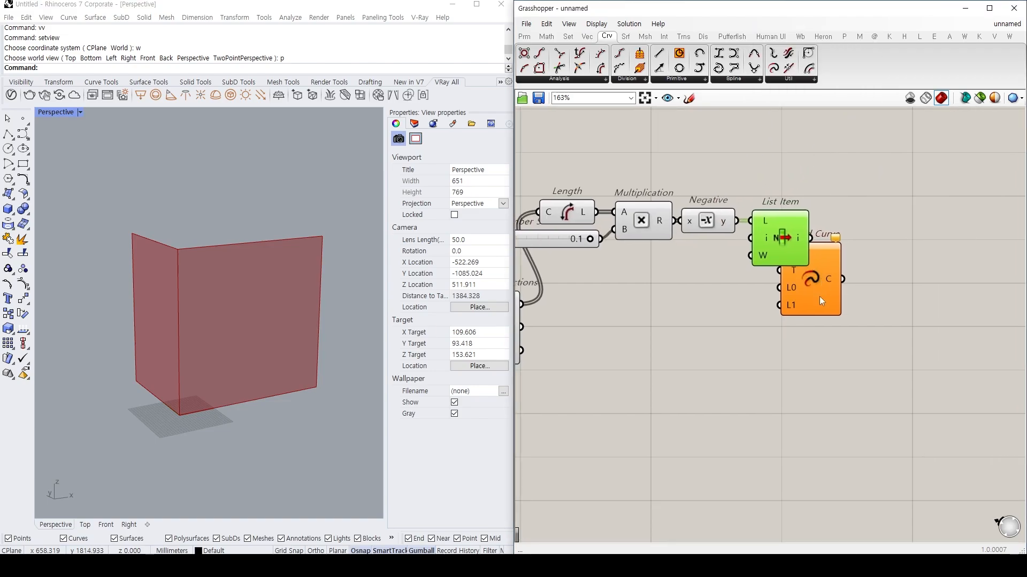
left_click_drag(819, 296, 905, 264)
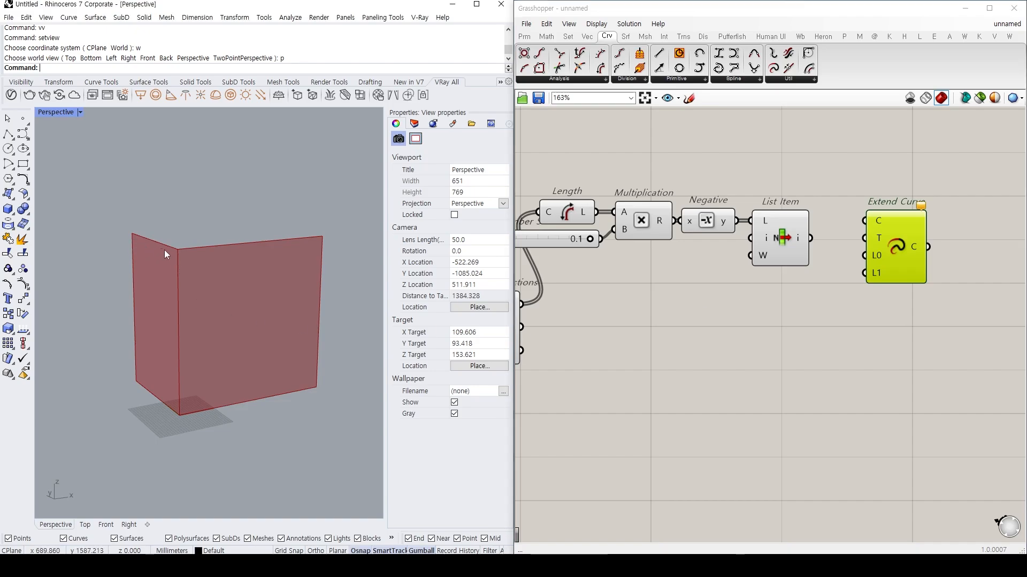
Connect List Item's output to Extend Curve's L0 and L1 inputs, and the E output of Edges from Directions to its C input.
left_click_drag(812, 238, 908, 347)
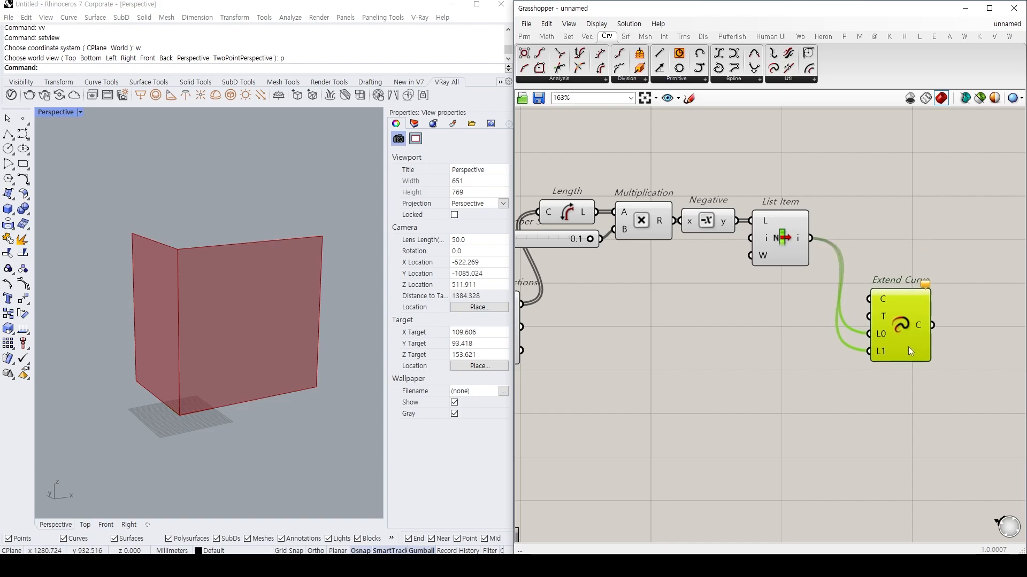
right_click_drag(763, 316, 794, 304)
scroll(698, 281, "down", 1)
left_click(674, 288)
left_click_drag(574, 288, 870, 284)
left_click(892, 320)
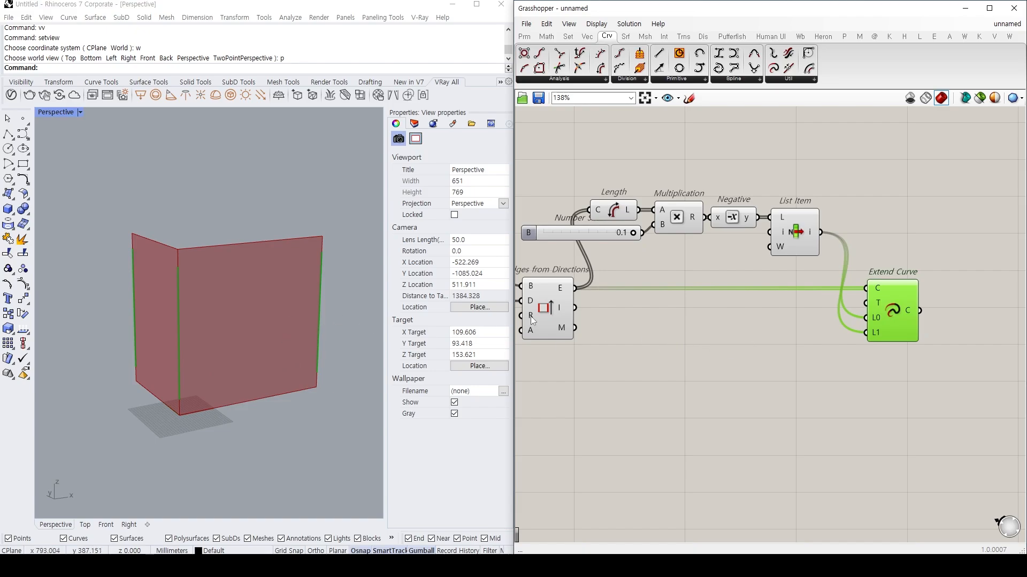
Add a Random component below the Extend Curve wire and make a second copy of it beside the first.
right_click_drag(770, 338, 778, 331)
left_click(750, 371)
double_click(750, 371)
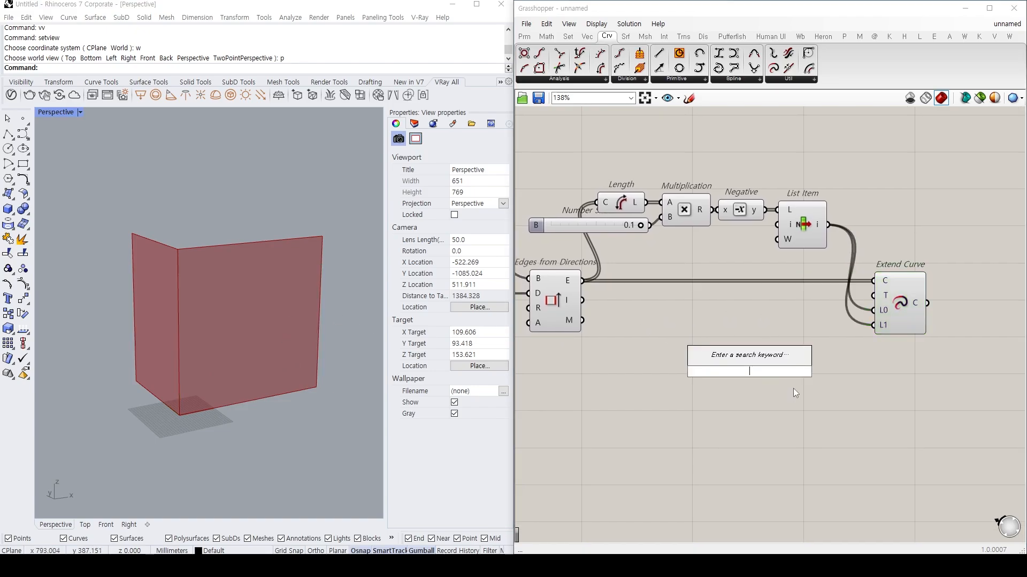
type("LIST I")
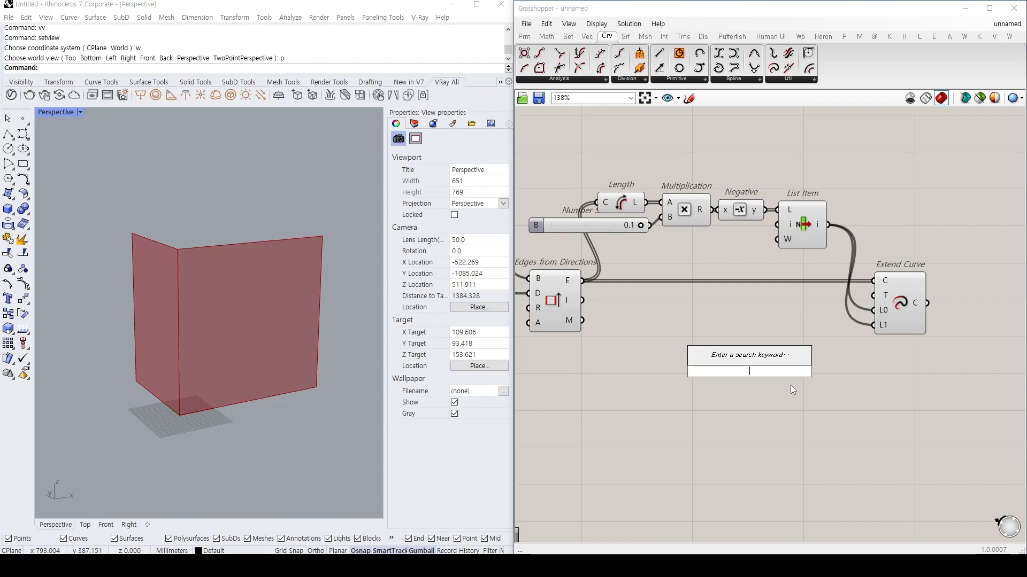
key("BackSpace")
key("BackSpace")
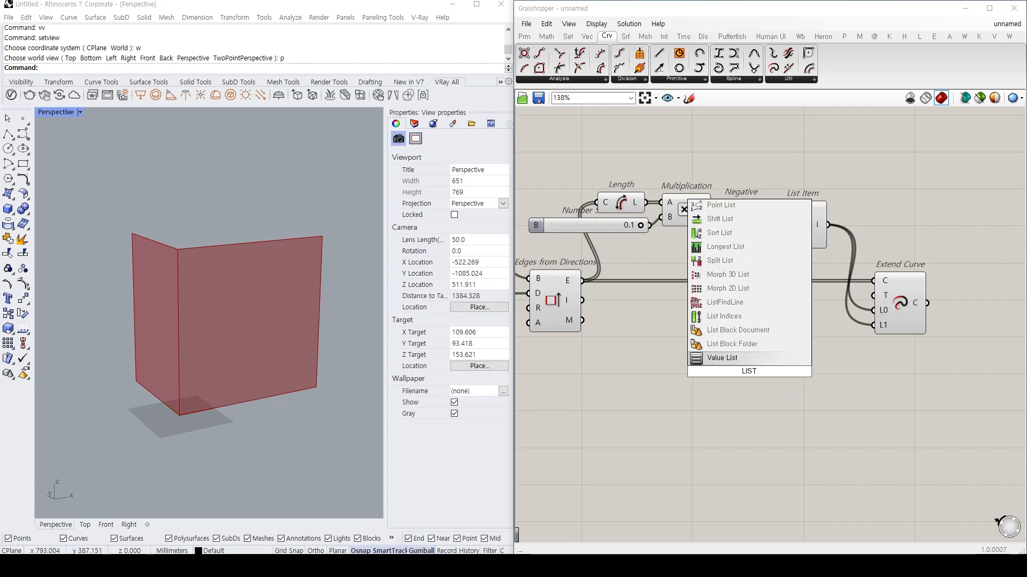
type("random")
key("Return")
right_click_drag(807, 384, 842, 355)
left_click(775, 344)
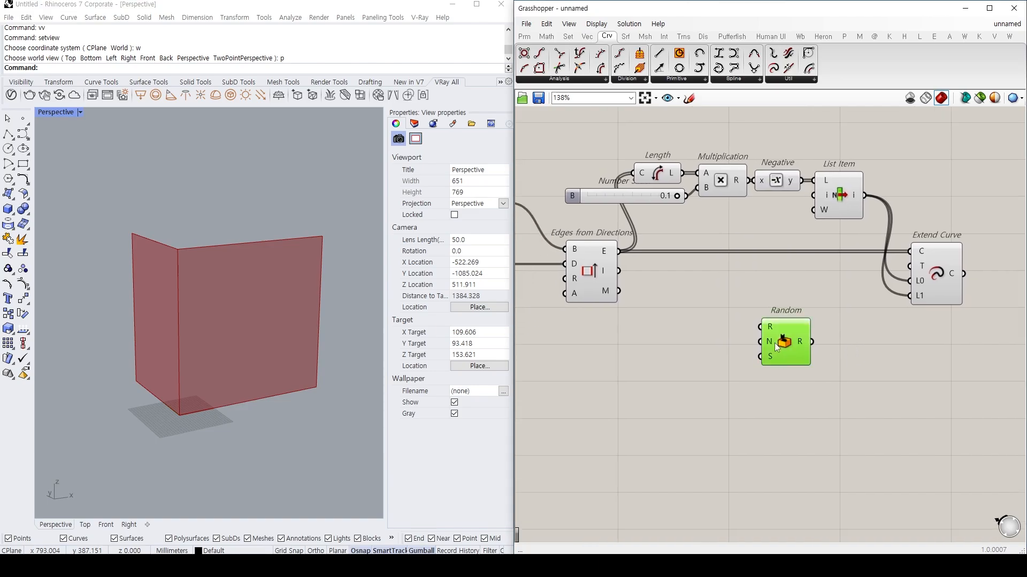
mouse_move(775, 343)
left_mouse_down()
mouse_move(694, 380)
mouse_move(779, 333)
left_mouse_up()
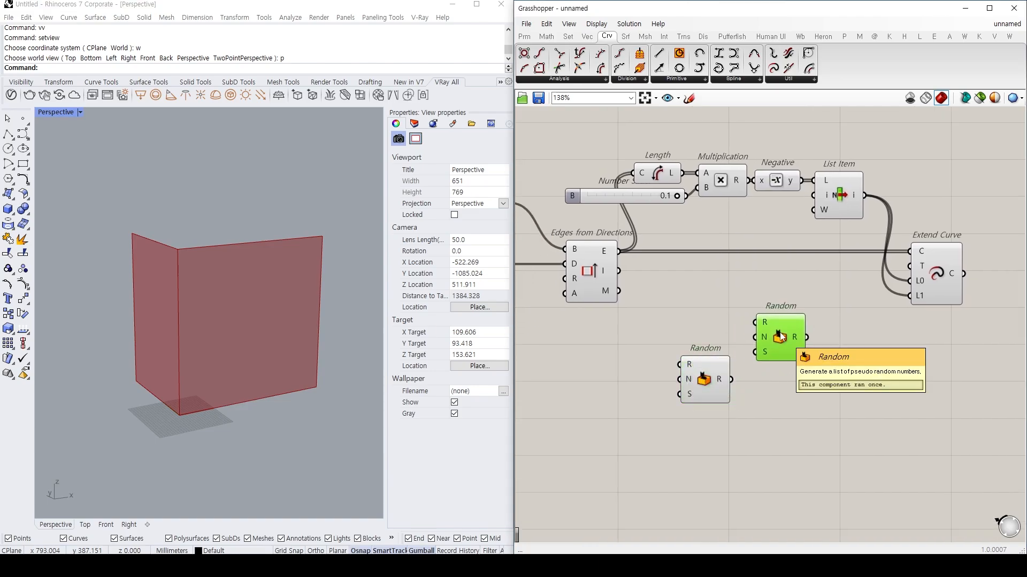
left_click(711, 320)
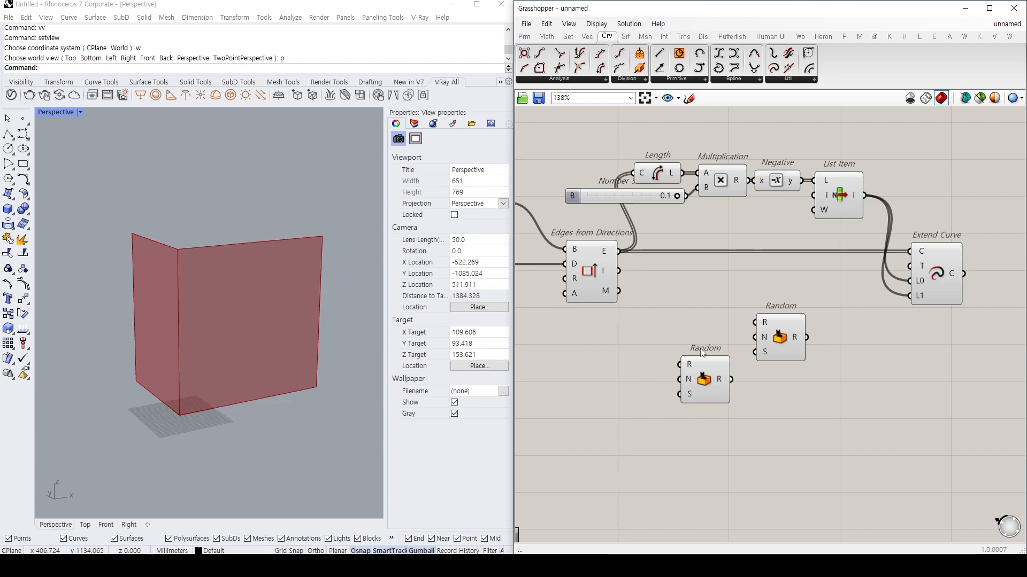
Create a panel containing 0 to 1 and connect it to the R input of the upper Random component.
scroll(637, 312, "up", 3)
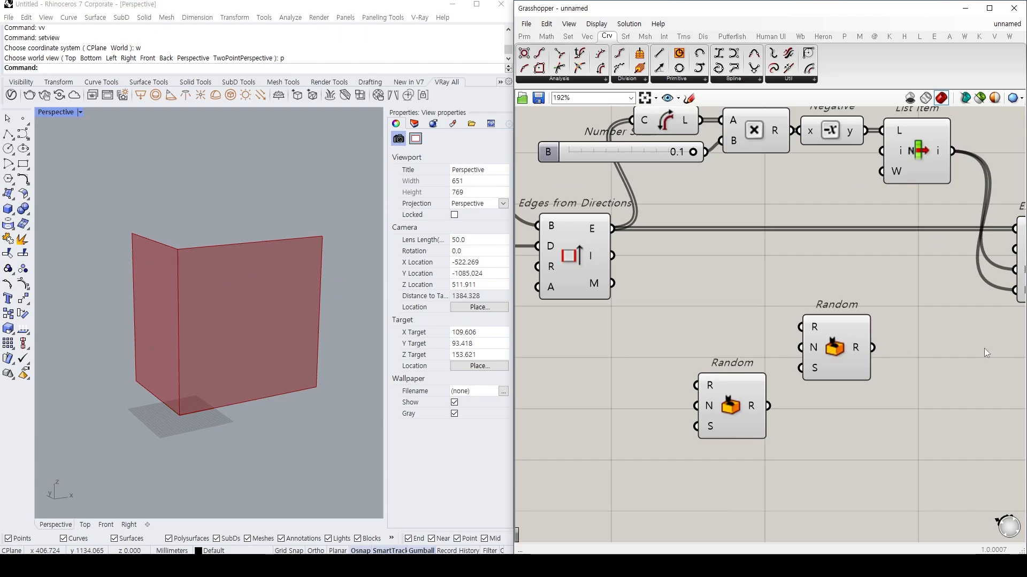
double_click(755, 289)
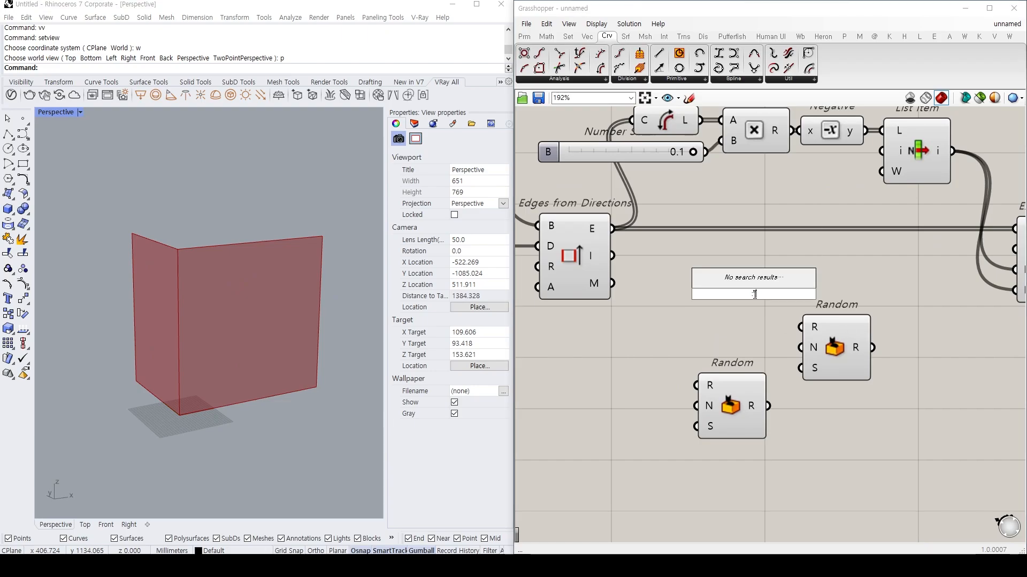
key("Escape")
double_click(753, 294)
type("\"0.")
type("to 1")
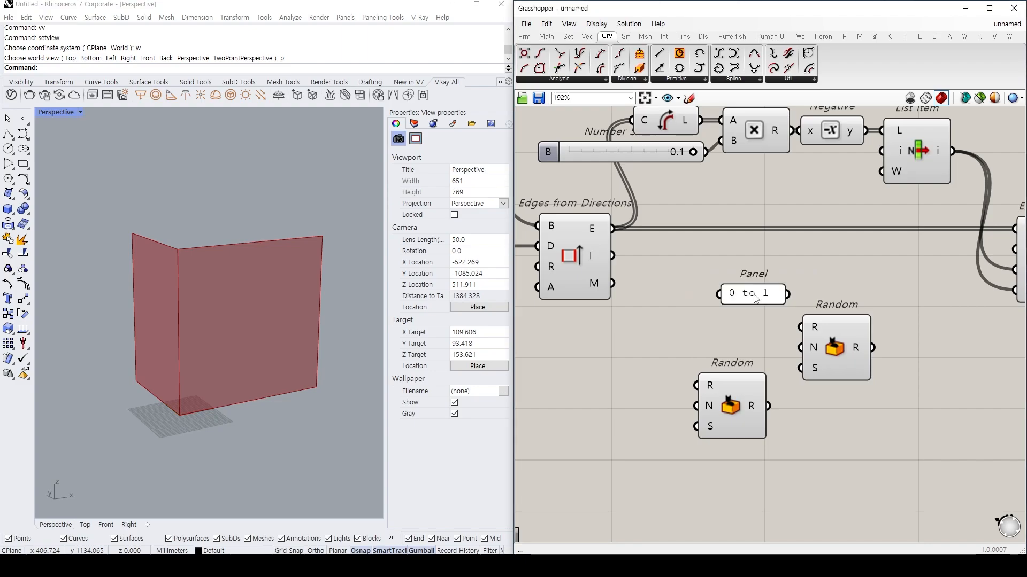
key("Return")
left_click_drag(746, 381, 739, 355)
Create a panel containing 2 and connect it to the N input of the upper Random component.
double_click(704, 384)
type("\"2")
key("Return")
left_click_drag(856, 347, 849, 350)
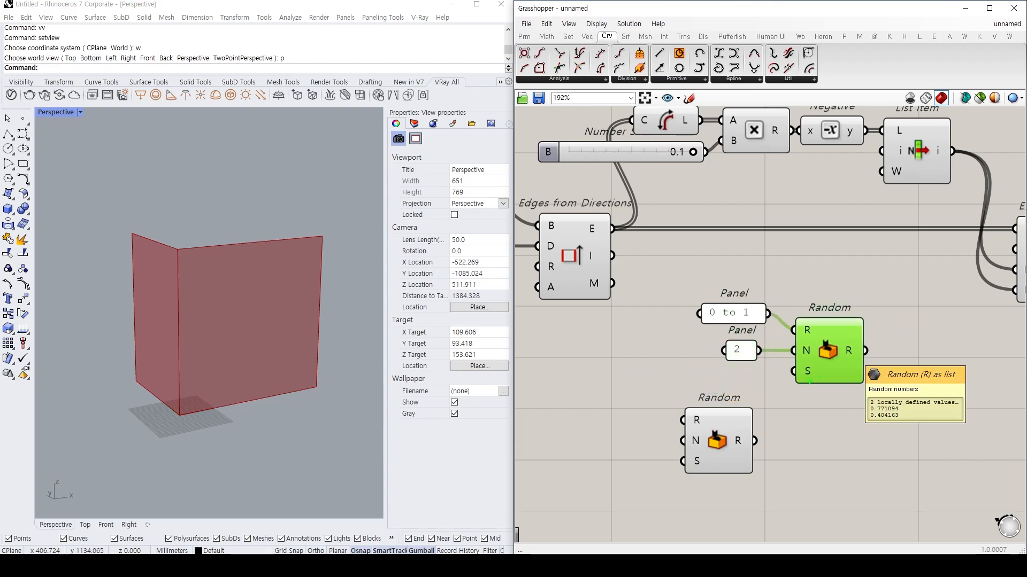
left_click_drag(810, 382, 822, 373)
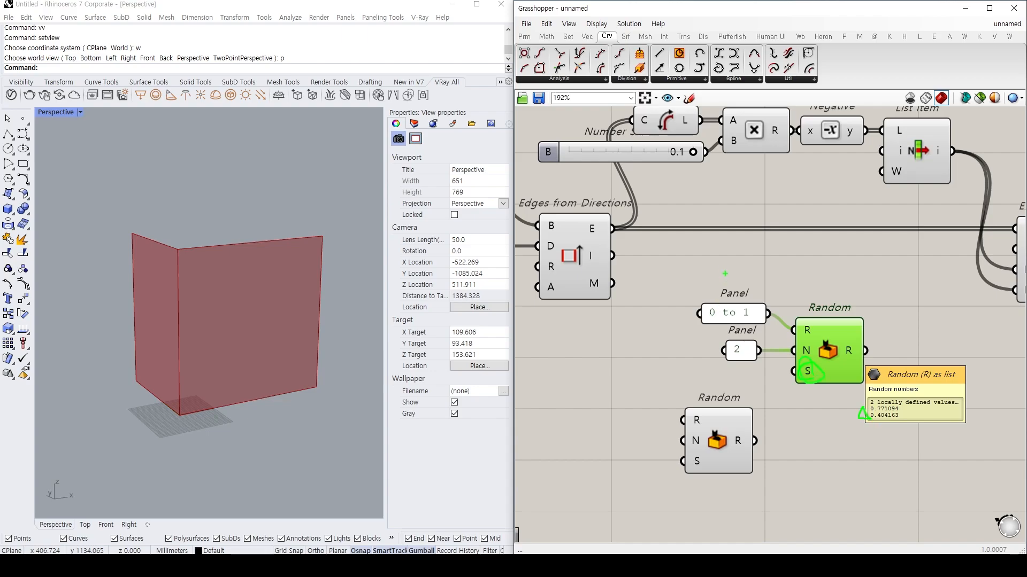
Set the lower Random component to Integer Numbers and connect its output to the S input of the upper Random.
key("Escape")
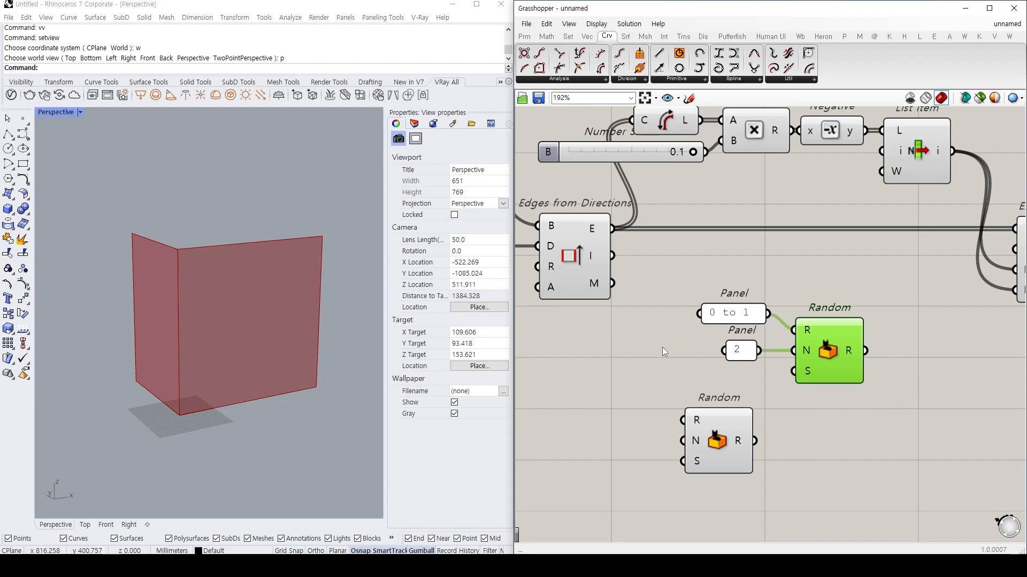
right_click(716, 440)
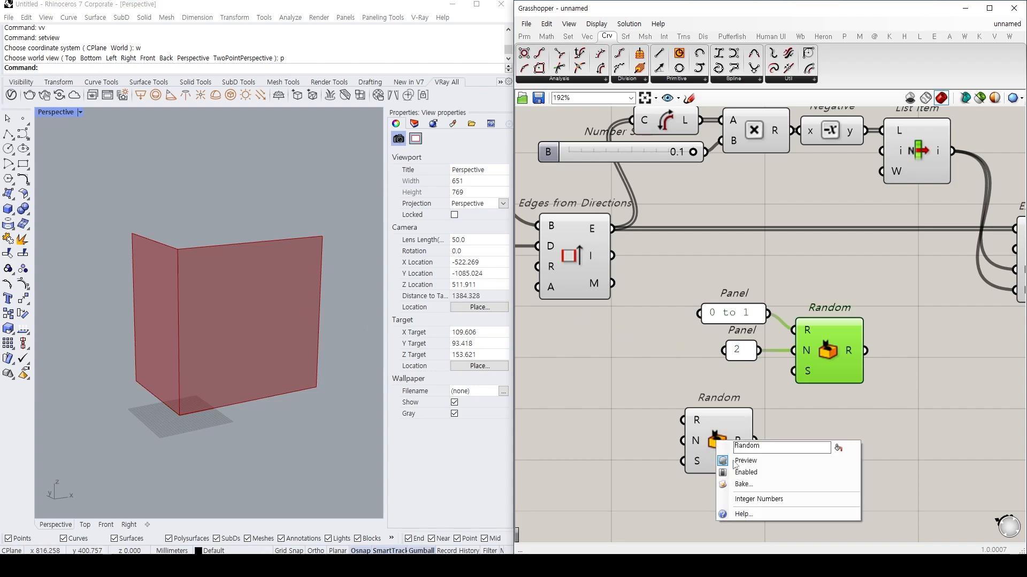
left_click(746, 499)
left_click_drag(754, 440, 794, 371)
left_click_drag(735, 440, 748, 409)
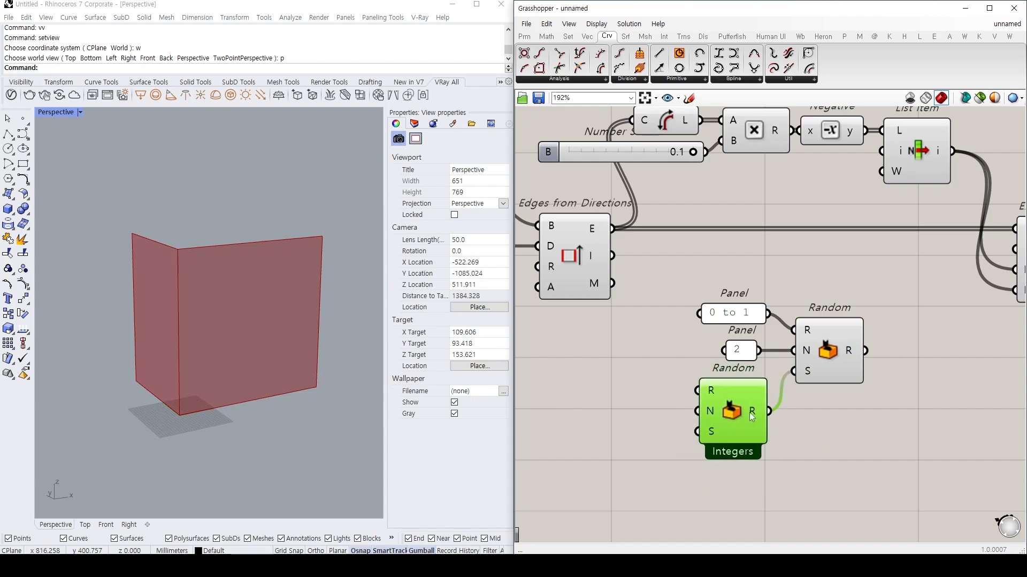
Create a panel containing 0 to 1000 and connect it to the R input of the integer Random.
double_click(654, 375)
type("\"0")
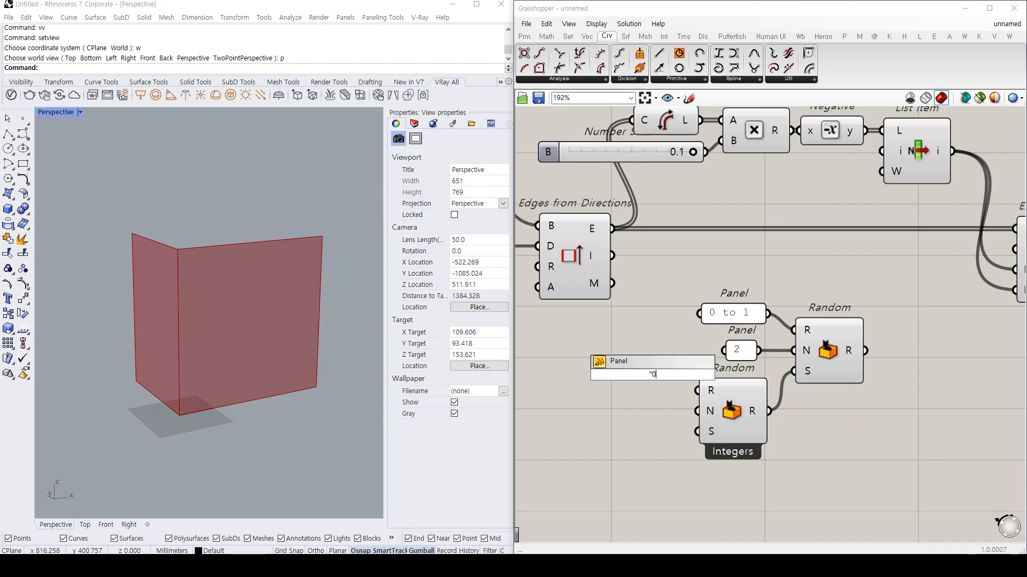
type(" to 1000")
key("Return")
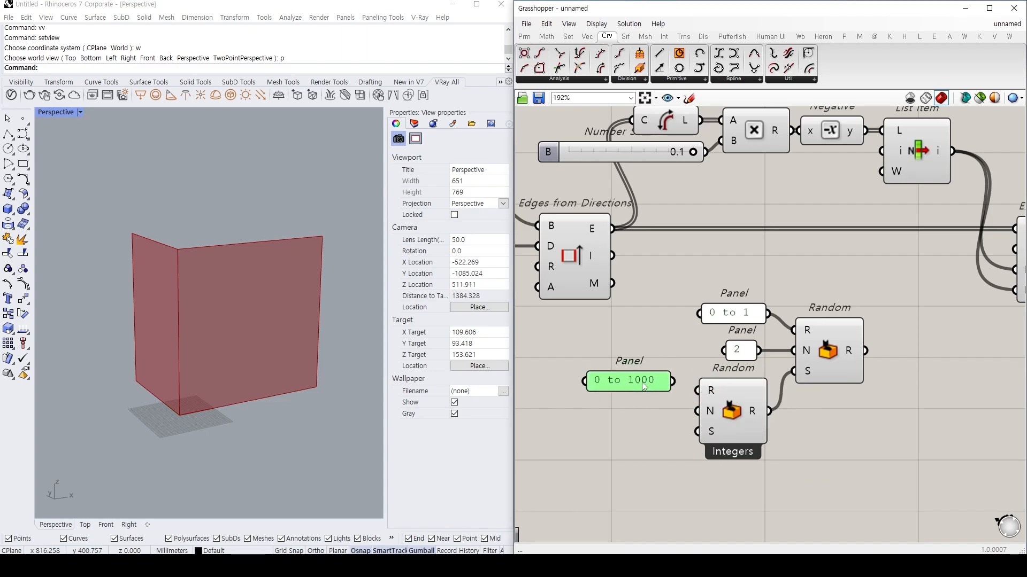
left_click_drag(675, 382, 697, 391)
left_click_drag(702, 400, 649, 390)
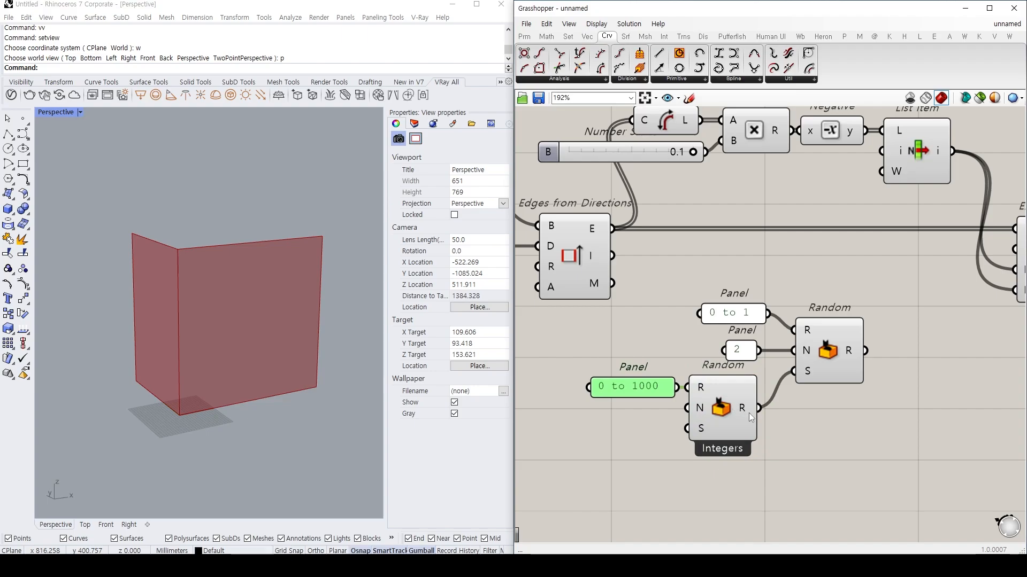
Add a List Length component that counts the E output of Edges from Directions and feeds the N input of the integer Random.
mouse_move(749, 413)
double_click(596, 449)
type("list")
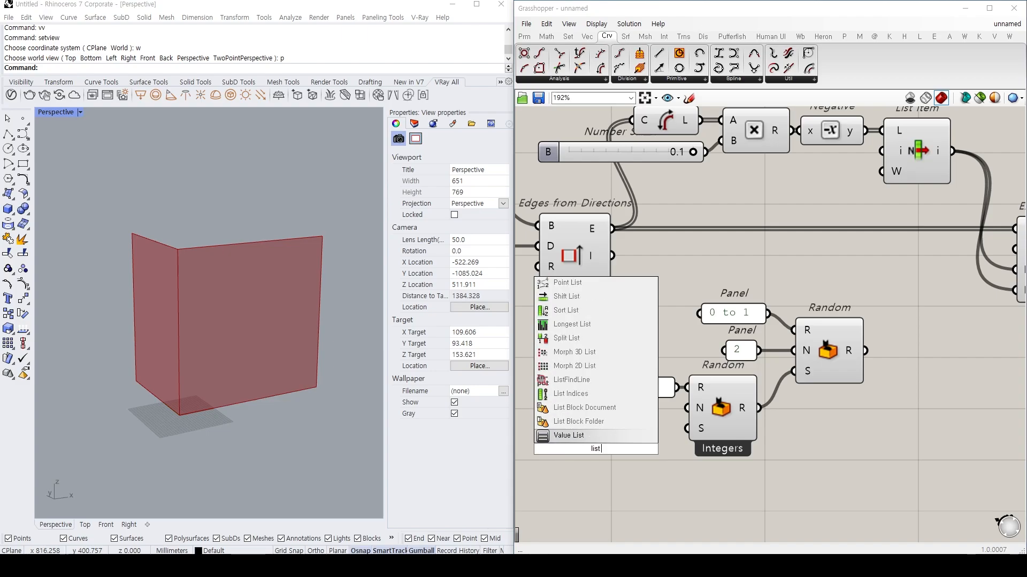
type(" length")
key("Return")
left_click_drag(587, 464, 658, 313)
mouse_move(613, 229)
left_mouse_down()
mouse_move(628, 310)
mouse_move(593, 414)
mouse_move(687, 408)
left_mouse_up()
left_click_drag(599, 415, 625, 411)
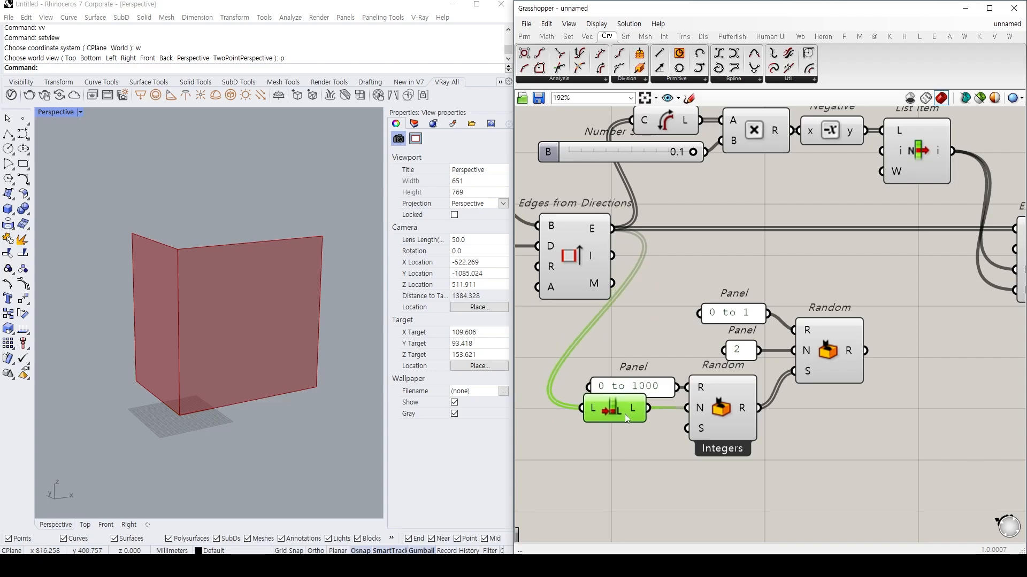
Create a number slider with value 11 and connect it to the S input of the integer Random.
double_click(618, 473)
type("11")
key("Return")
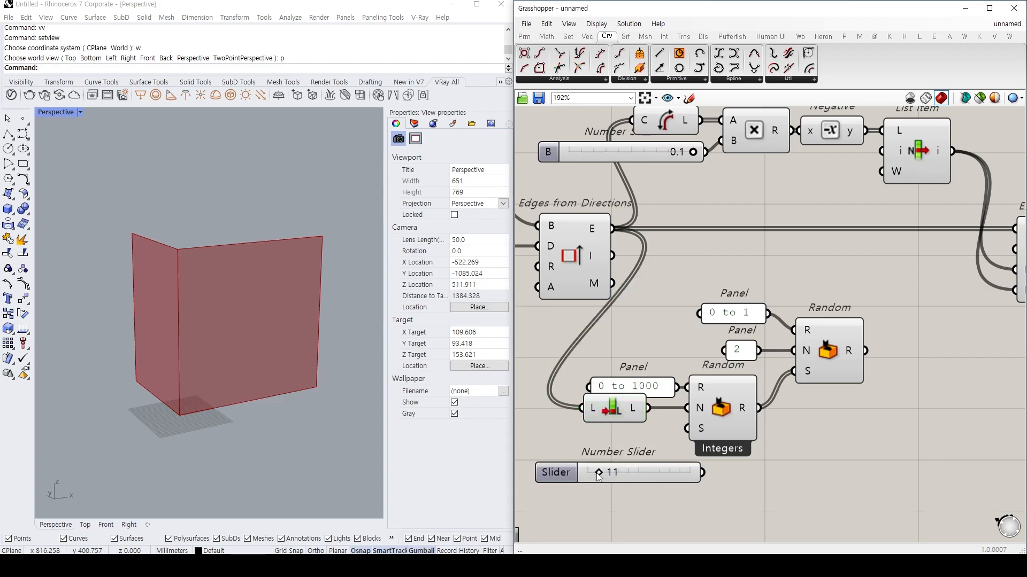
left_click_drag(643, 476, 616, 453)
left_click_drag(678, 450, 857, 419)
Show the output of the integer Random in a panel placed beside it.
left_click(773, 414)
left_click_drag(760, 408, 818, 416)
left_click_drag(854, 426, 801, 437)
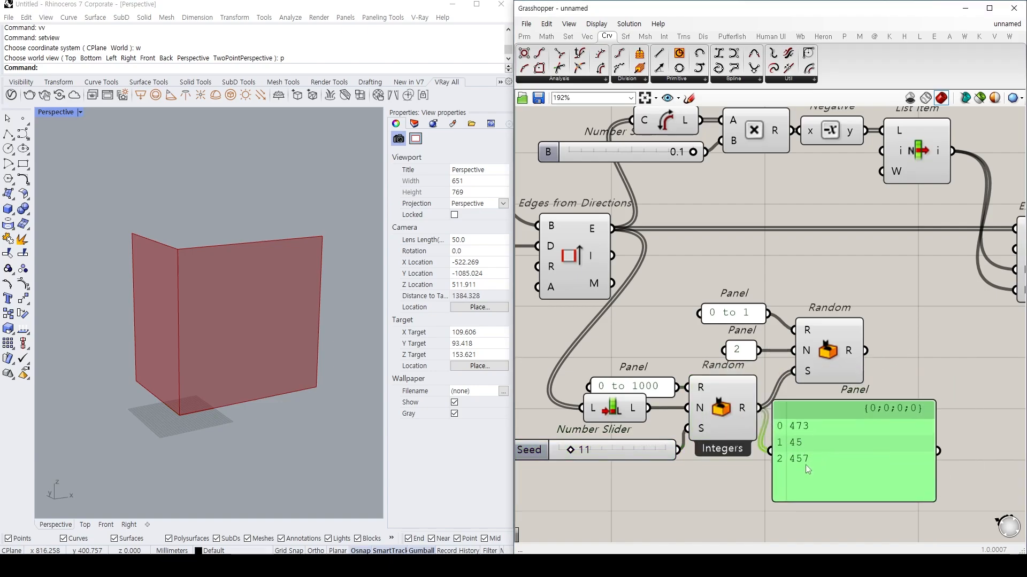
Inspect the upper Random's output in a second panel, and undo the creation of both viewing panels.
left_click(825, 350)
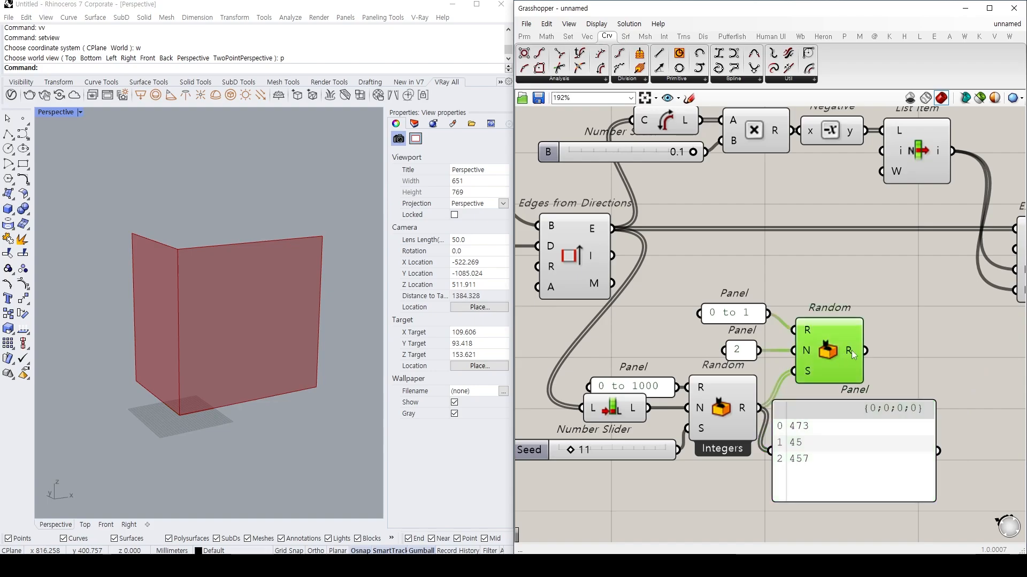
double_click(920, 351)
type("//")
key("Return")
left_click_drag(870, 362, 906, 366)
right_click_drag(883, 360, 772, 360)
left_click_drag(755, 351, 763, 352)
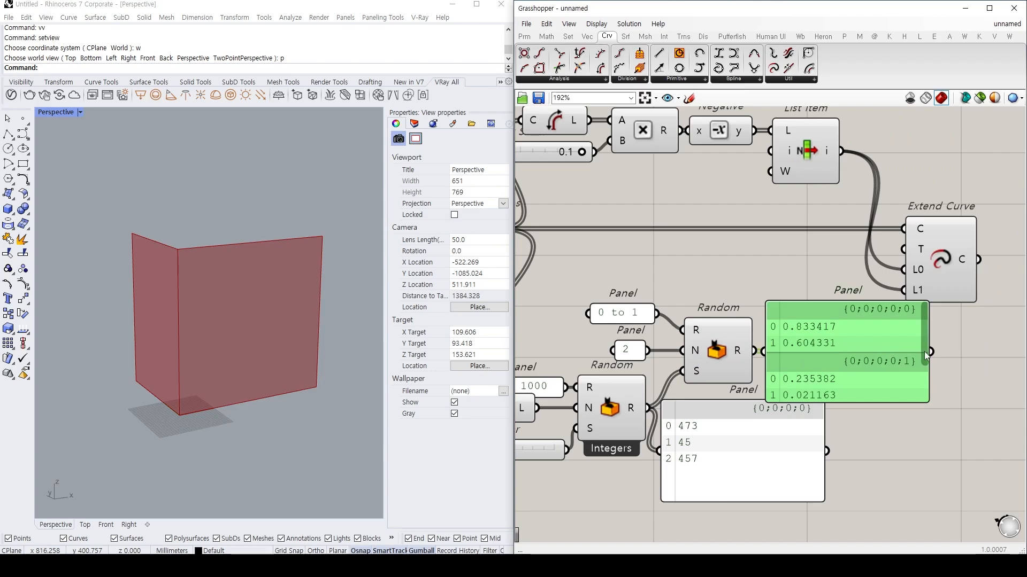
scroll(908, 374, "down", 1)
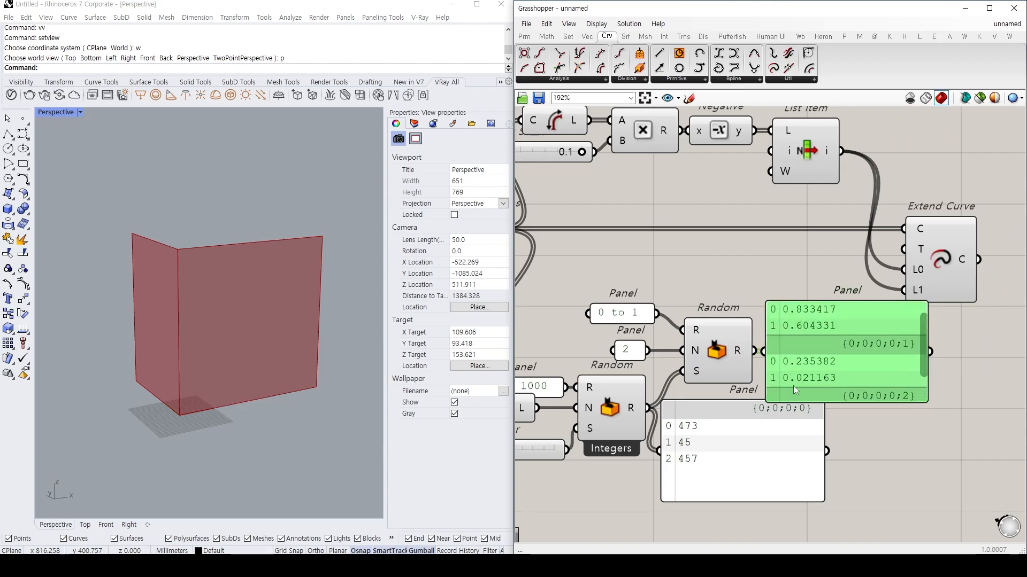
key("ctrl+z")
key("ctrl+z")
Move both Random components together with their panels, List Length and seed slider closer to Extend Curve.
scroll(754, 340, "down", 2)
left_click_drag(775, 440, 580, 323)
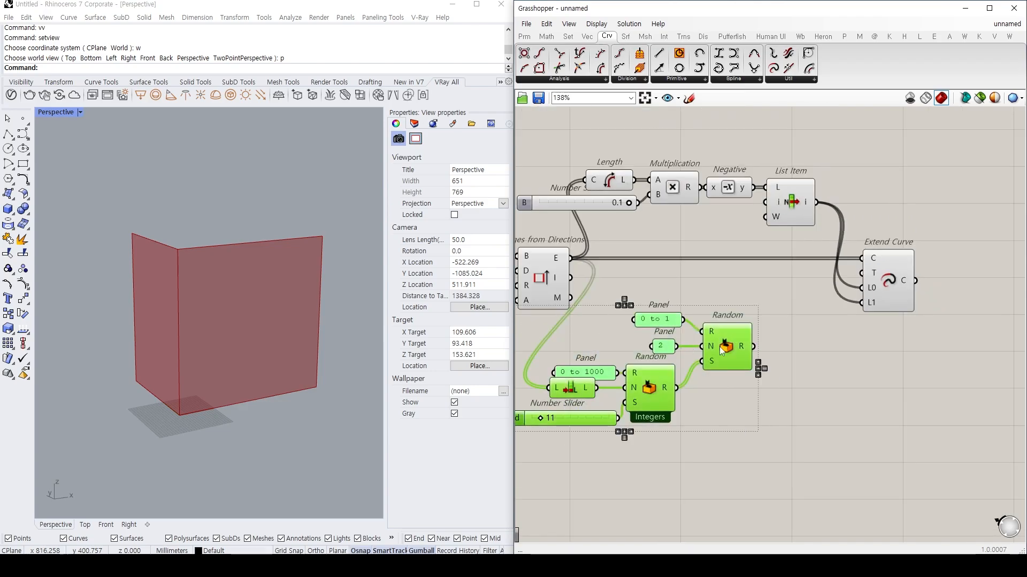
left_click_drag(720, 346, 771, 347)
right_click_drag(859, 328, 704, 335)
left_click(704, 335)
left_click(752, 278)
Add an Evaluate Curve component and connect the output of Extend Curve to its C input.
double_click(820, 297)
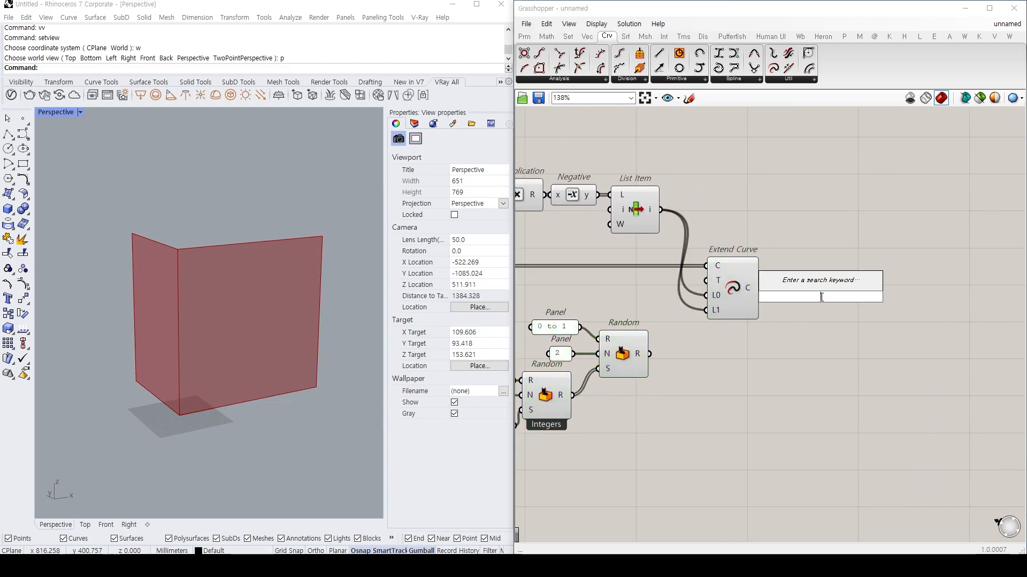
type("eva")
key("Return")
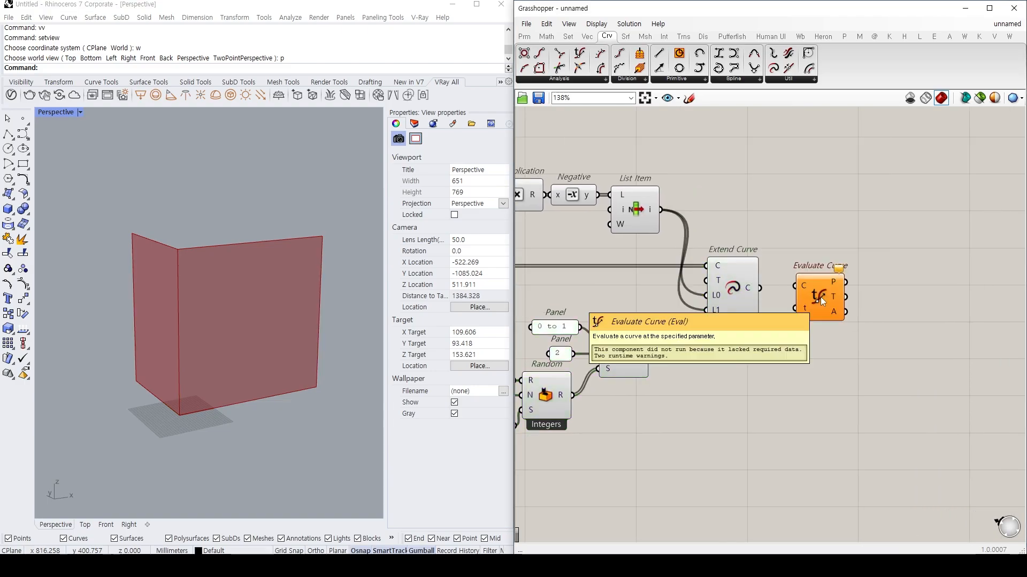
left_click_drag(760, 288, 792, 351)
left_click_drag(817, 294, 819, 353)
Reparameterize the C input of Evaluate Curve and connect the upper Random's output to its t input.
right_click(787, 340)
left_click(818, 457)
left_click_drag(647, 354, 816, 362)
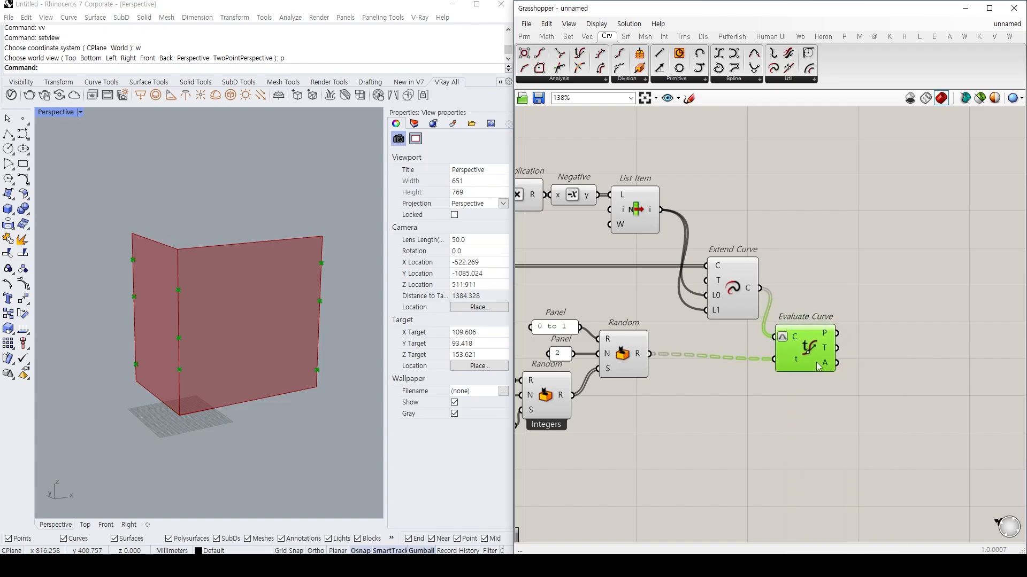
Try other seed values such as 26 on the Seed slider to vary the points along the edges.
right_click_drag(618, 335, 697, 327)
right_click_drag(579, 408, 620, 415)
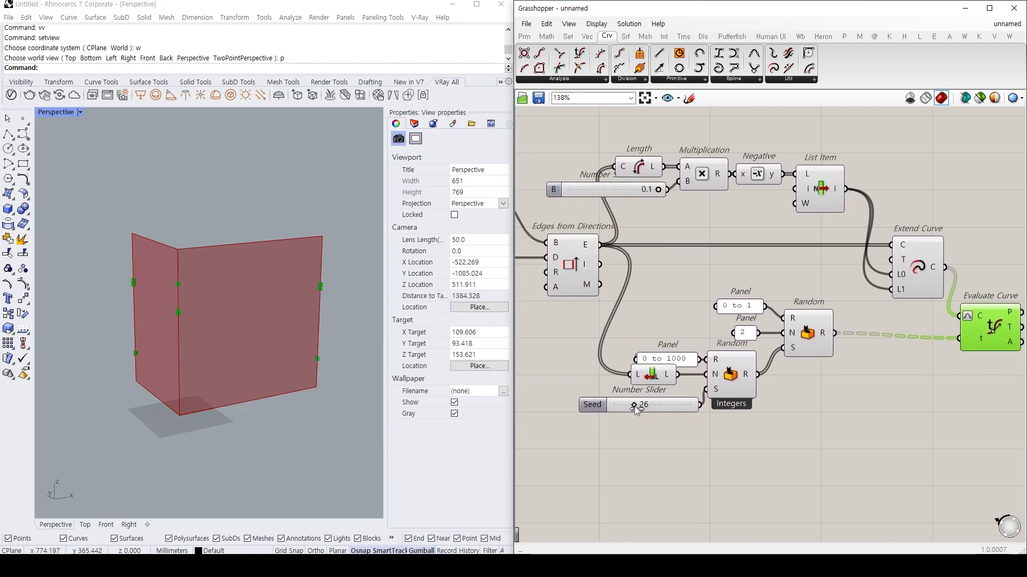
left_click_drag(626, 408, 639, 404)
right_click_drag(1016, 350, 774, 341)
left_click(723, 334)
left_click_drag(724, 334, 727, 323)
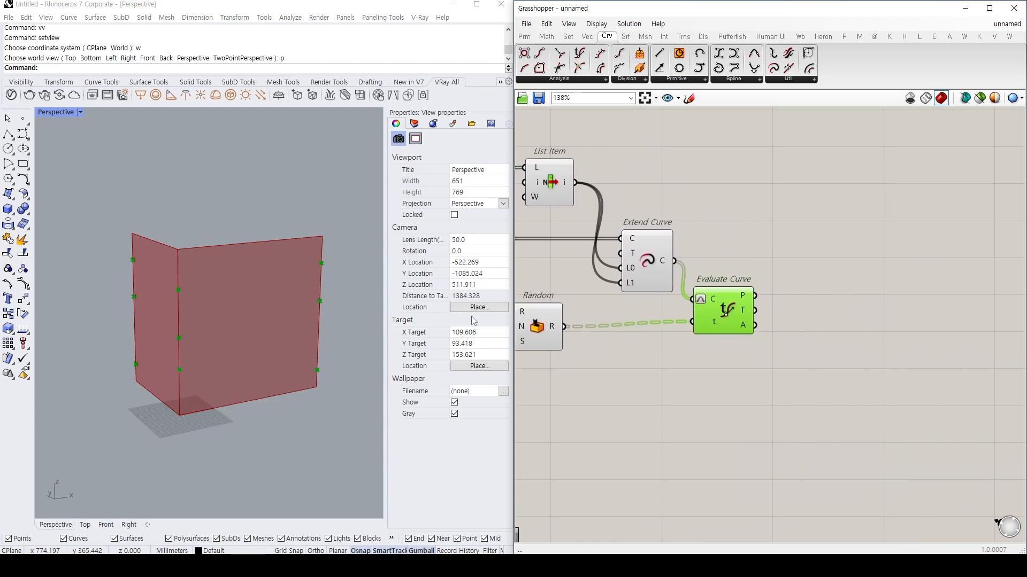
Graft the C input of the Evaluate Curve component.
right_click_drag(657, 305, 830, 297)
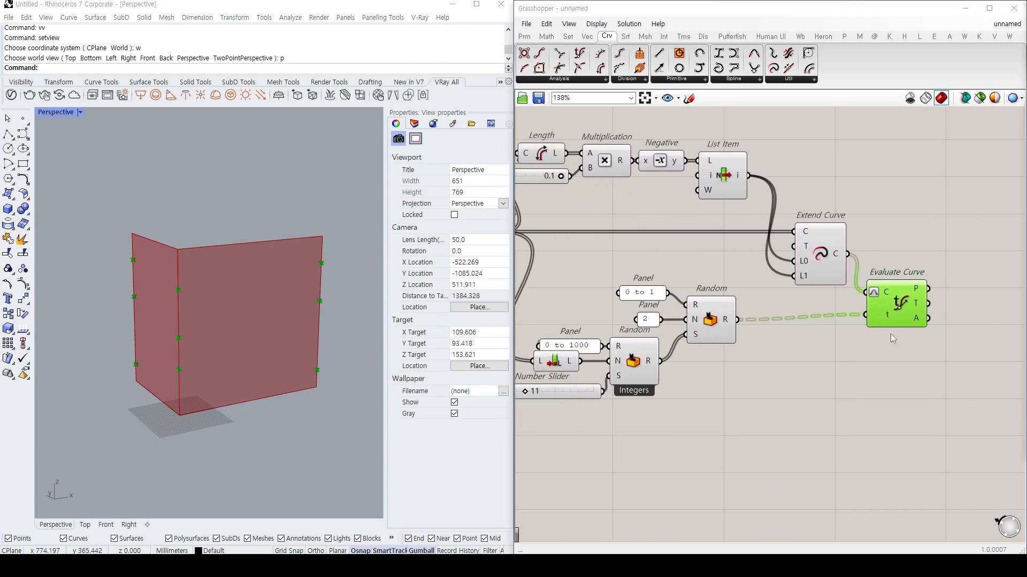
right_click_drag(860, 326, 807, 328)
left_click_drag(835, 314, 848, 316)
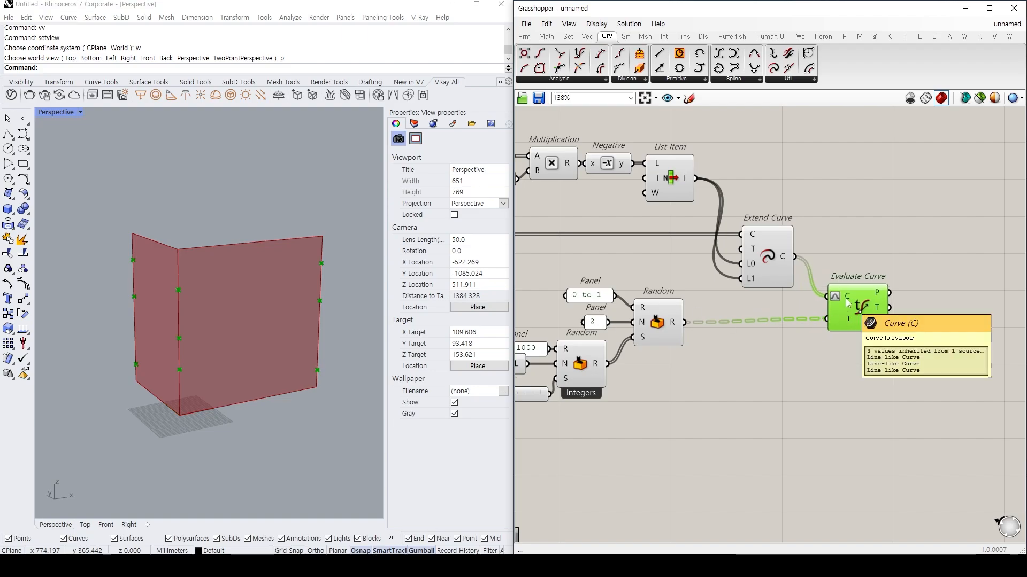
right_click(847, 306)
left_click(690, 328)
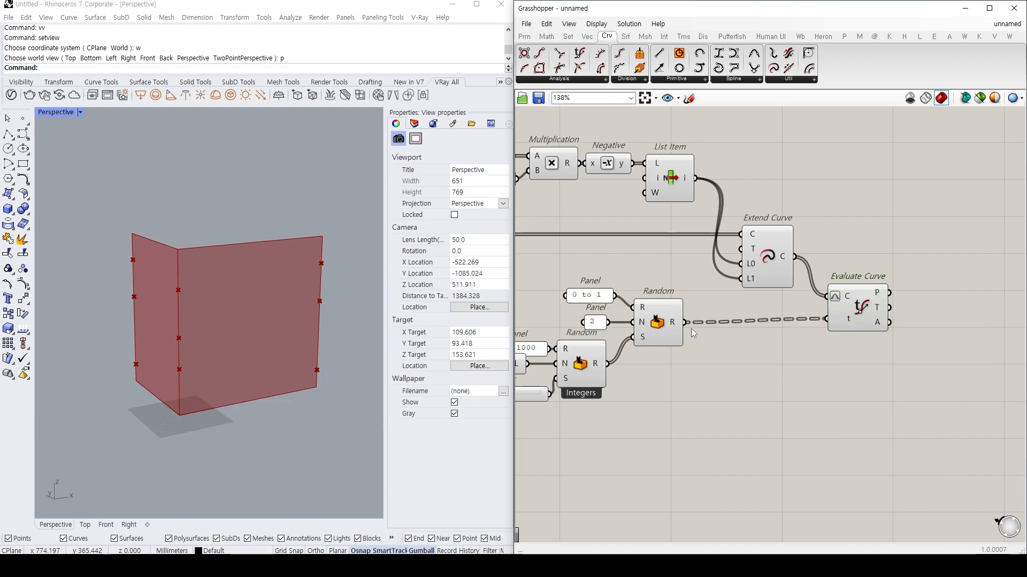
left_click_drag(859, 306, 862, 312)
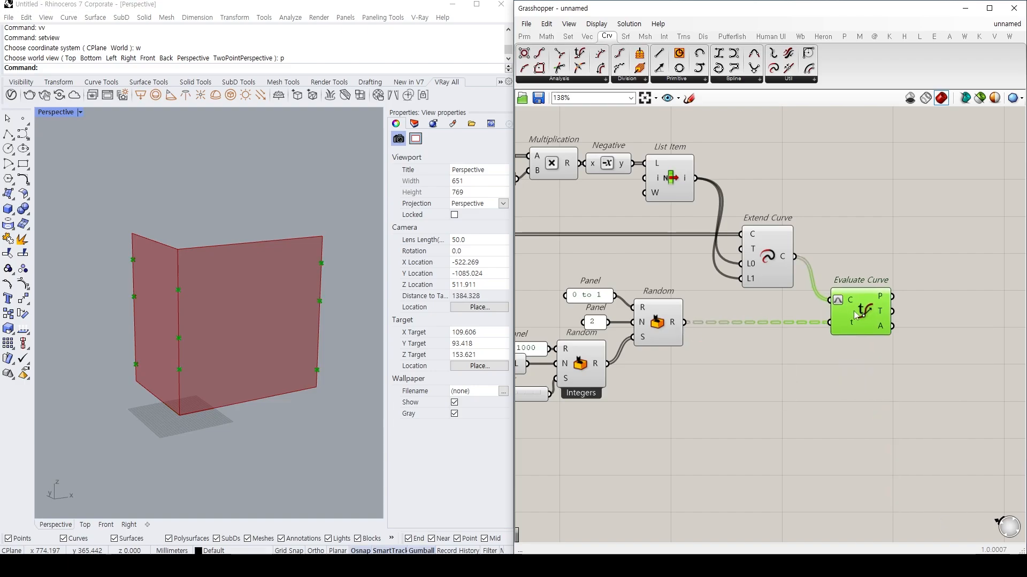
right_click(848, 300)
left_click(874, 393)
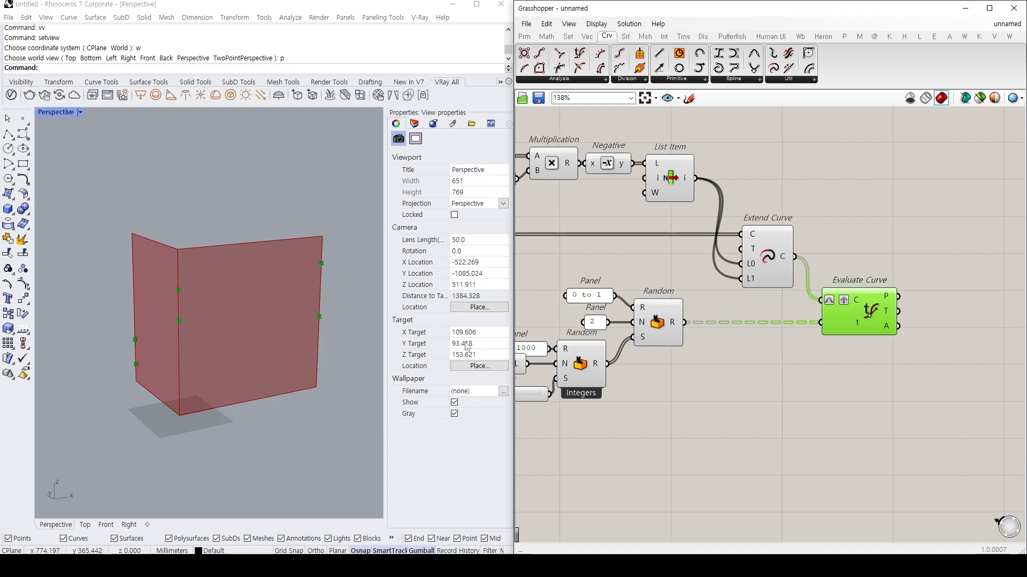
Set the Seed slider of the integer Random to 24.
right_click_drag(728, 361, 725, 330)
right_click_drag(829, 284, 695, 281)
double_click(825, 288)
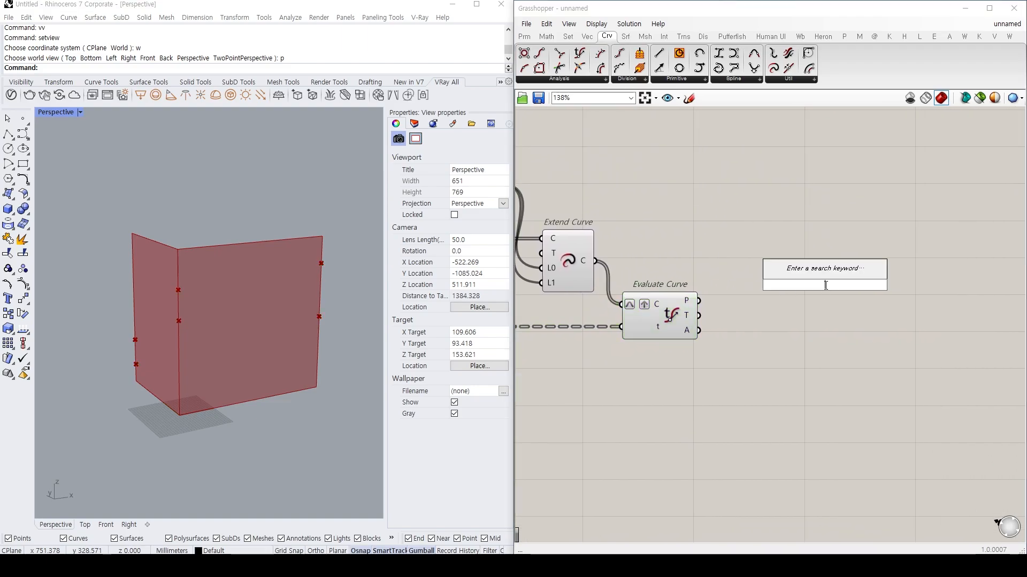
right_click_drag(591, 367, 900, 260)
left_click_drag(588, 292, 593, 292)
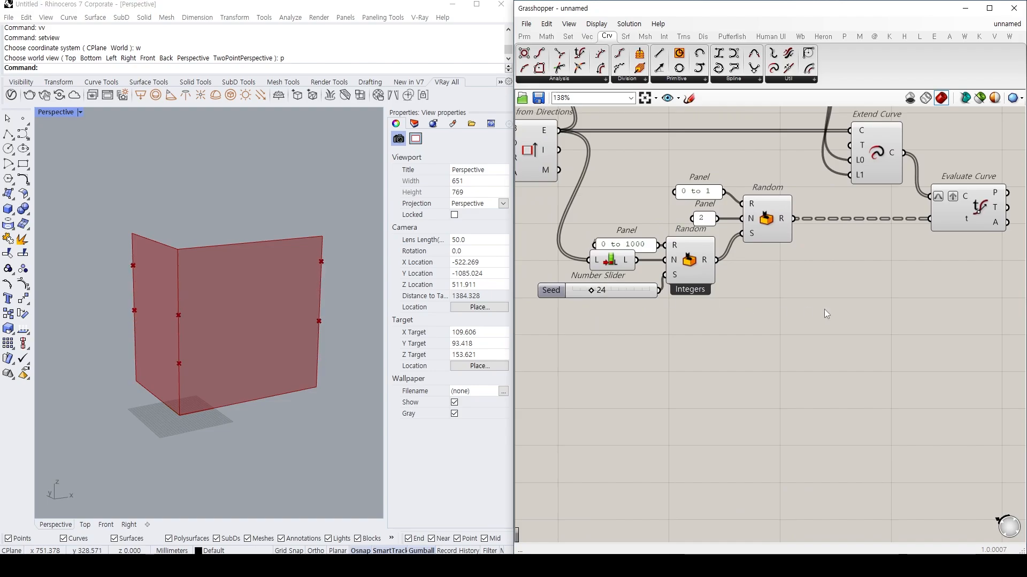
double_click(848, 268)
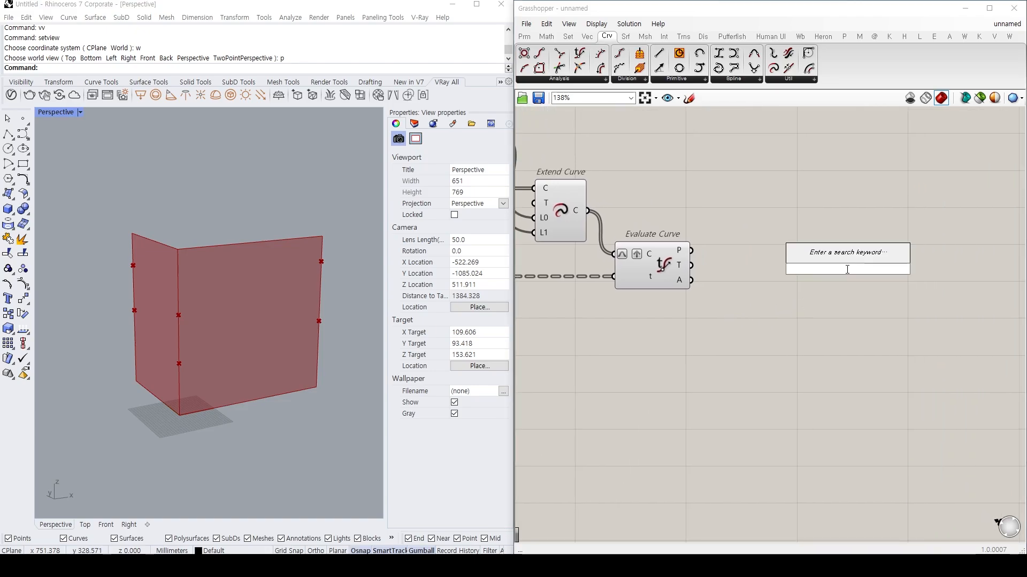
left_click(198, 283)
key("ctrl+2")
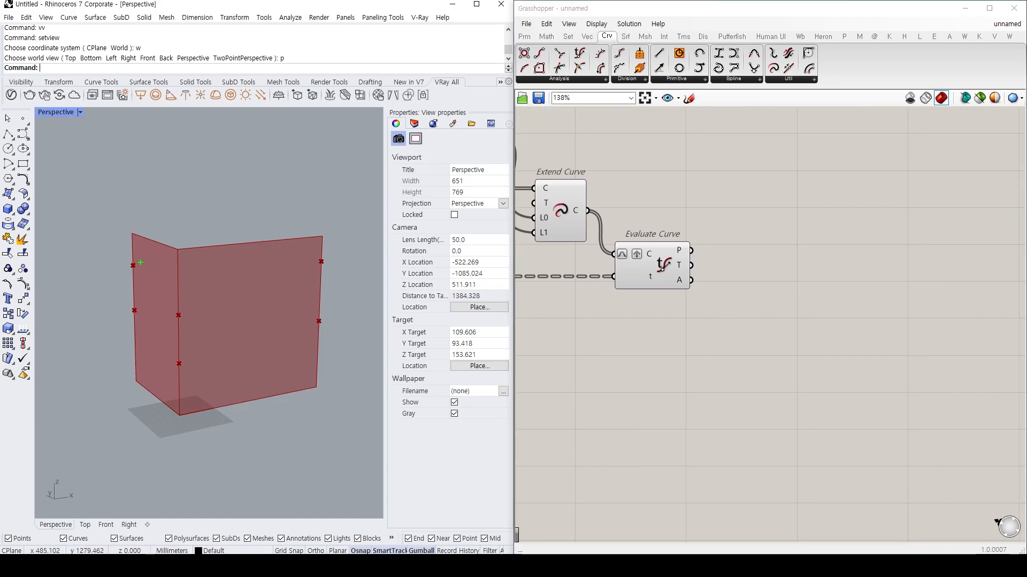
mouse_move(132, 262)
left_mouse_down()
mouse_move(176, 320)
mouse_move(320, 259)
mouse_move(310, 336)
left_mouse_up()
mouse_move(286, 332)
left_mouse_down()
mouse_move(176, 360)
mouse_move(131, 319)
left_mouse_up()
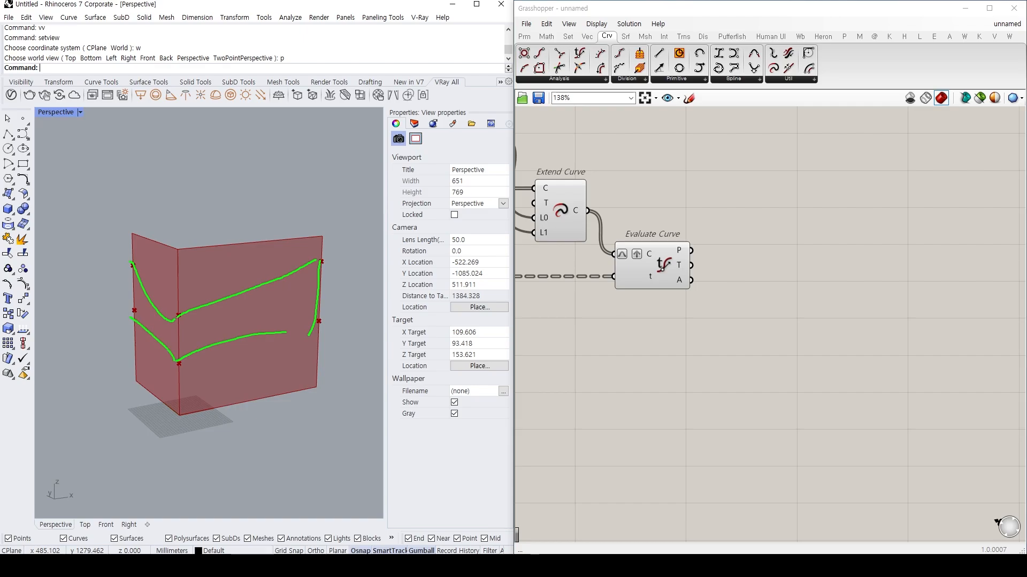
key("Escape")
Add a Shatter component above Evaluate Curve and connect the output of Extend Curve to its C input.
double_click(772, 280)
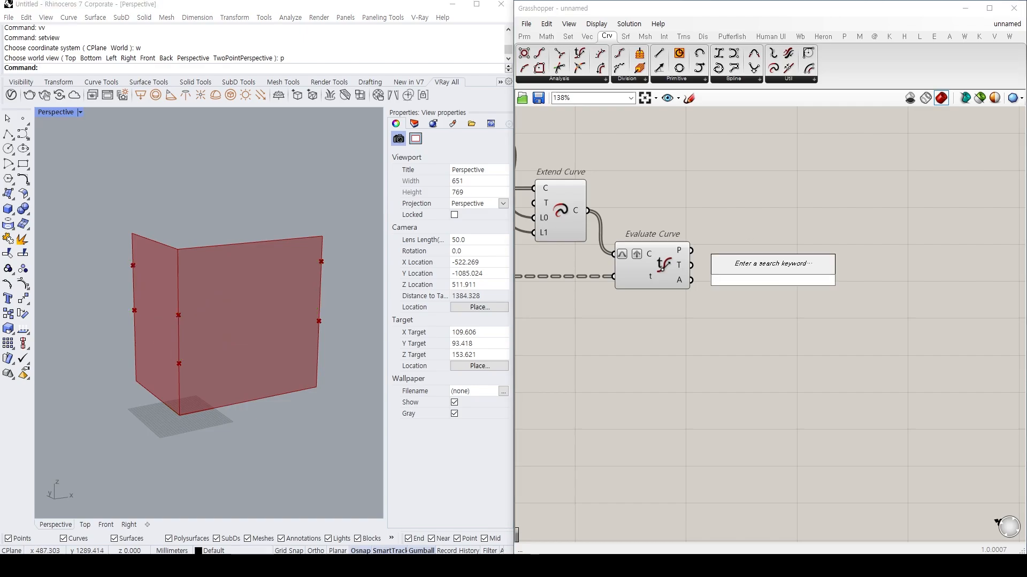
type("shat")
key("Return")
right_click_drag(747, 300, 761, 312)
scroll(748, 270, "down", 1)
right_click_drag(748, 268, 798, 283)
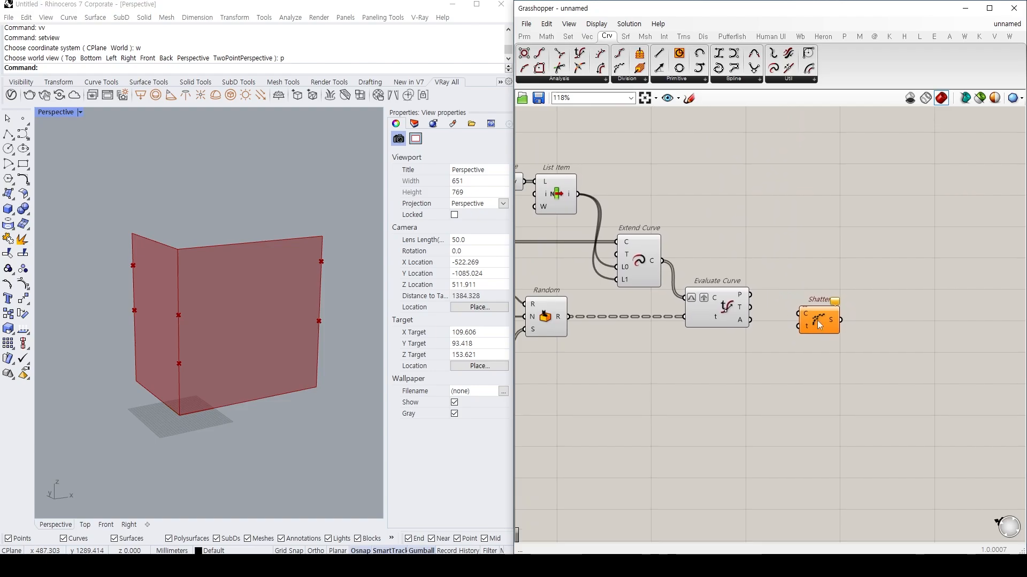
left_click_drag(819, 325, 762, 272)
left_click_drag(663, 261, 737, 261)
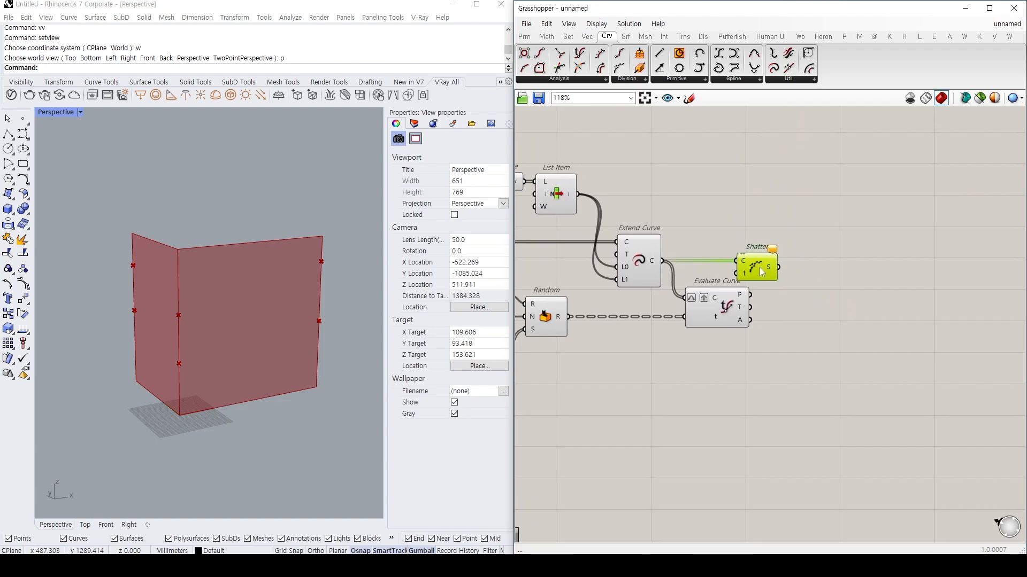
Delete the Evaluate Curve component.
left_click(723, 311)
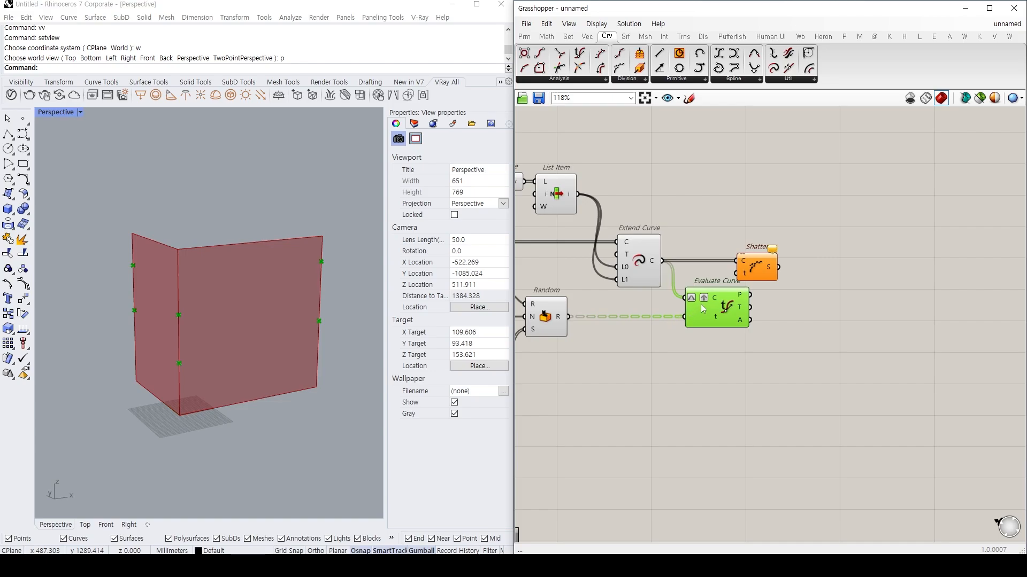
key("Delete")
Graft and reparameterize the C input of Shatter and connect the output of the real-number Random component to its t input.
right_click(747, 265)
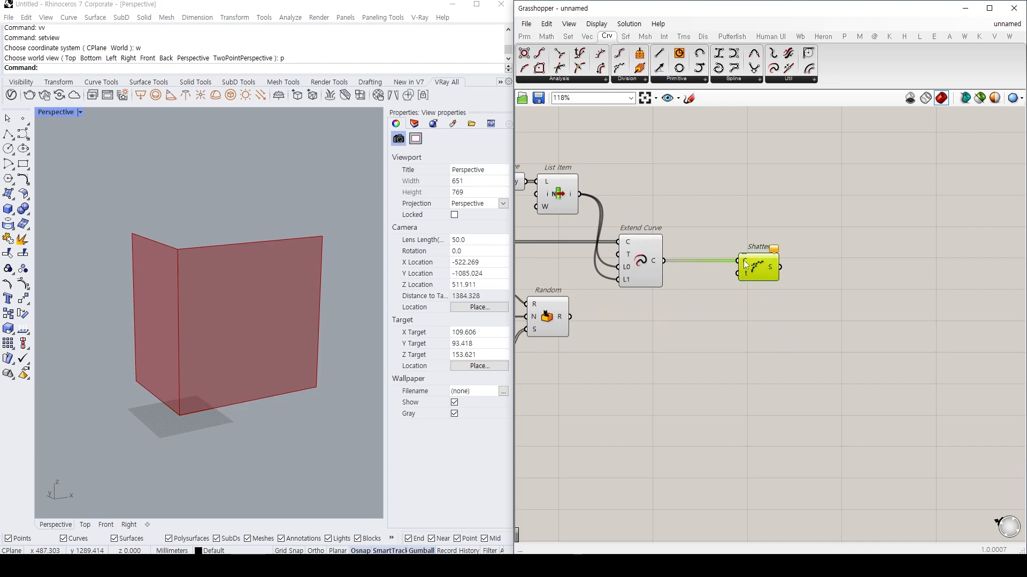
left_click(756, 307)
right_click(747, 269)
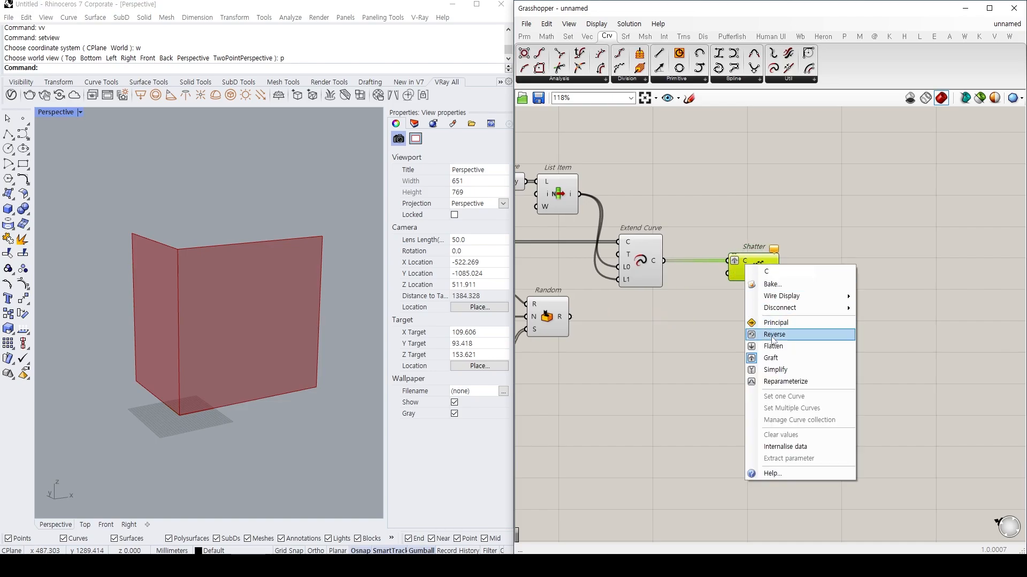
left_click(779, 380)
left_click_drag(570, 316, 717, 308)
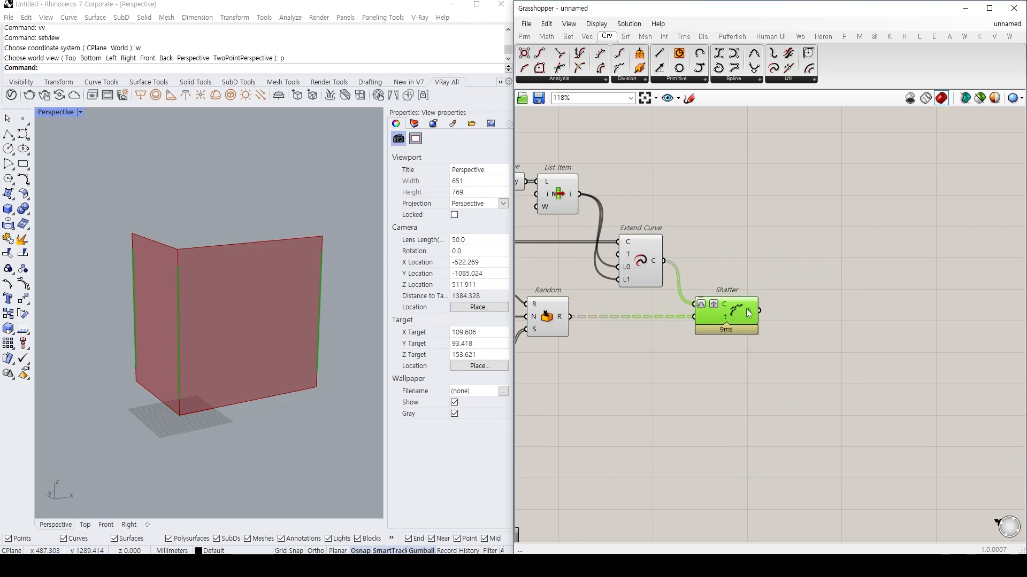
Add a List Item component after Shatter and connect Shatter's S output to its L input.
mouse_move(749, 314)
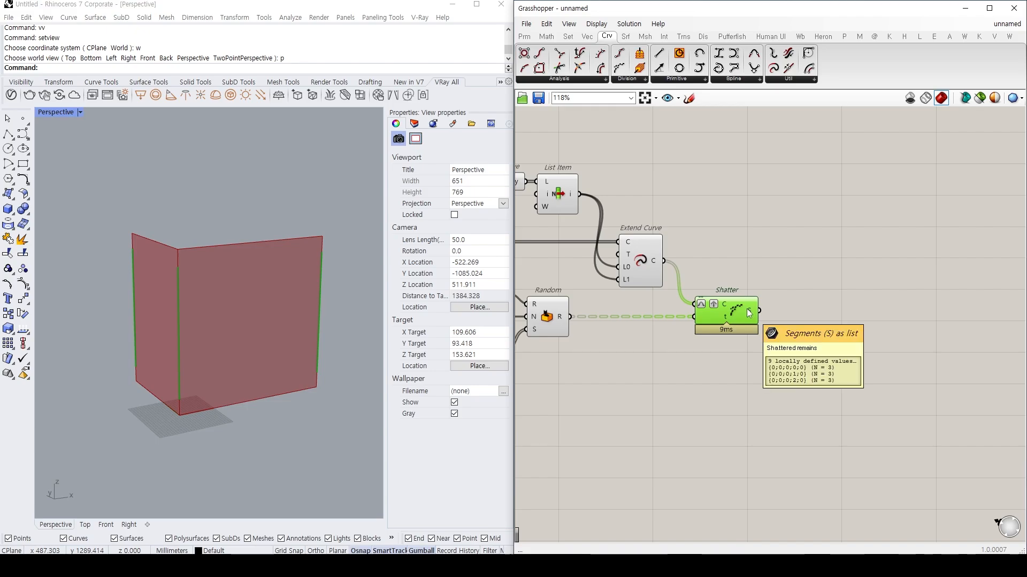
right_click_drag(750, 287, 649, 247)
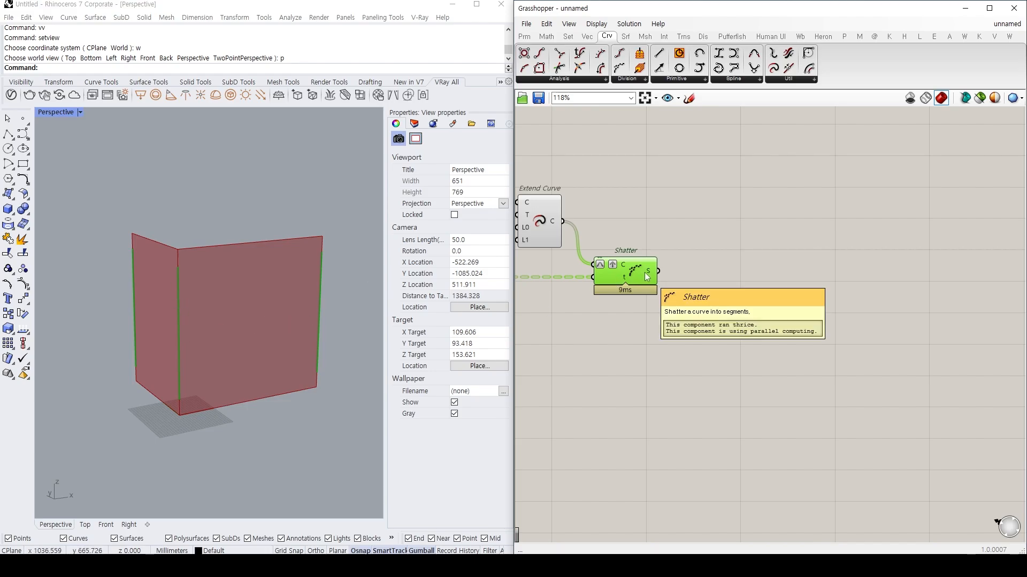
mouse_move(648, 272)
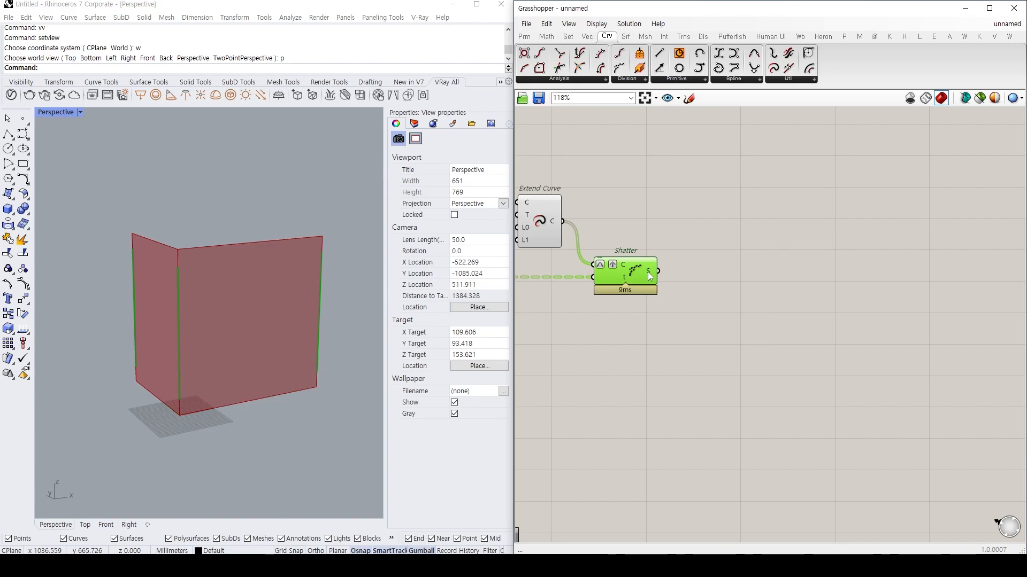
right_click_drag(647, 271, 709, 270)
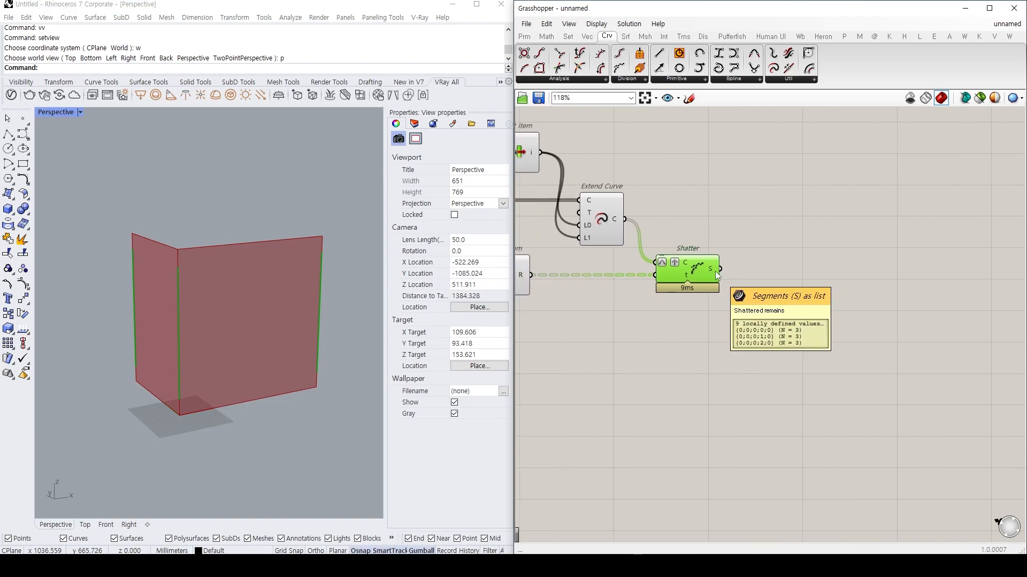
double_click(835, 266)
type("list item")
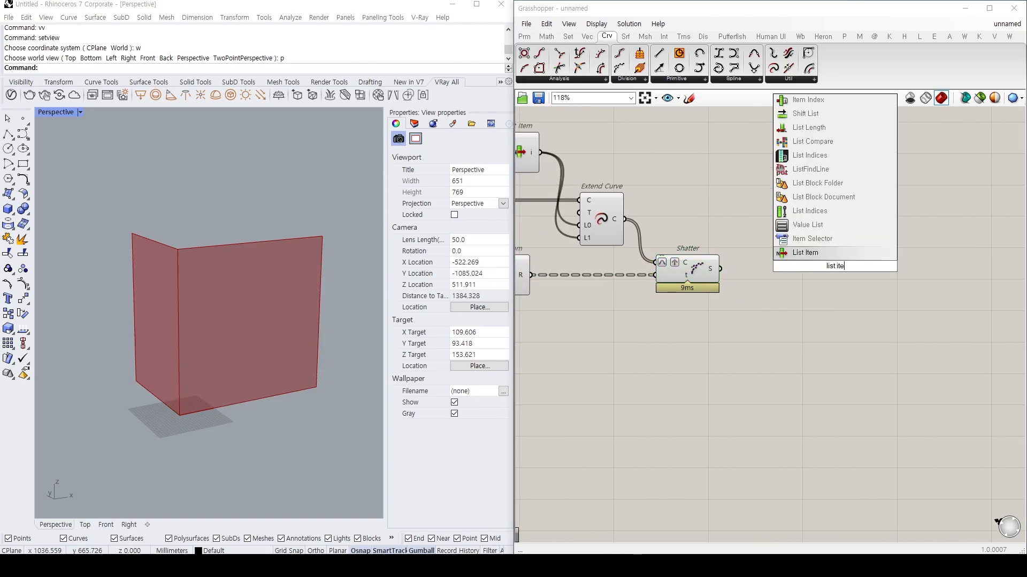
key("Return")
left_click_drag(770, 270, 771, 271)
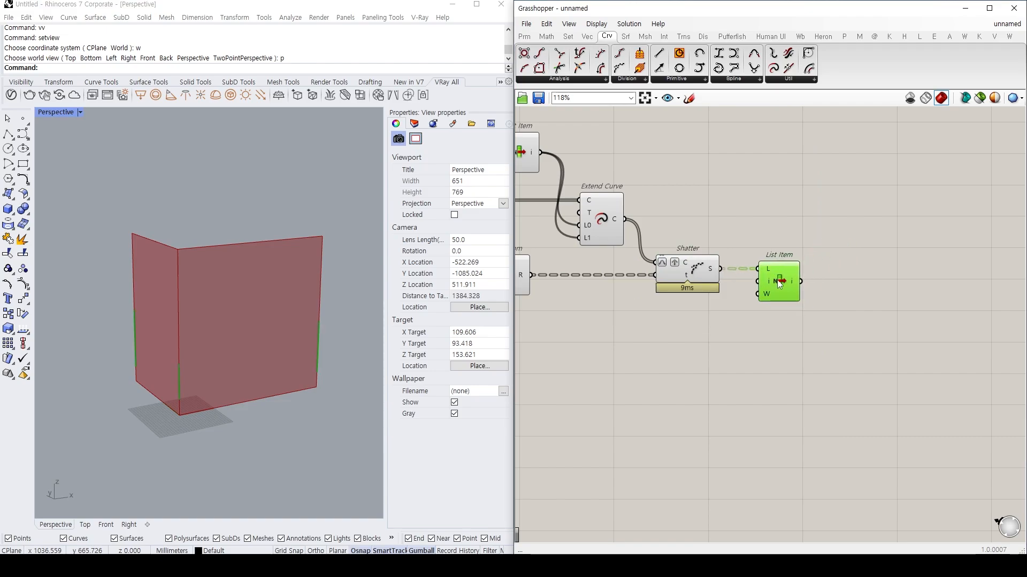
Add two extra outputs, +1 and +2, to the List Item component after Shatter.
scroll(765, 275, "up", 7)
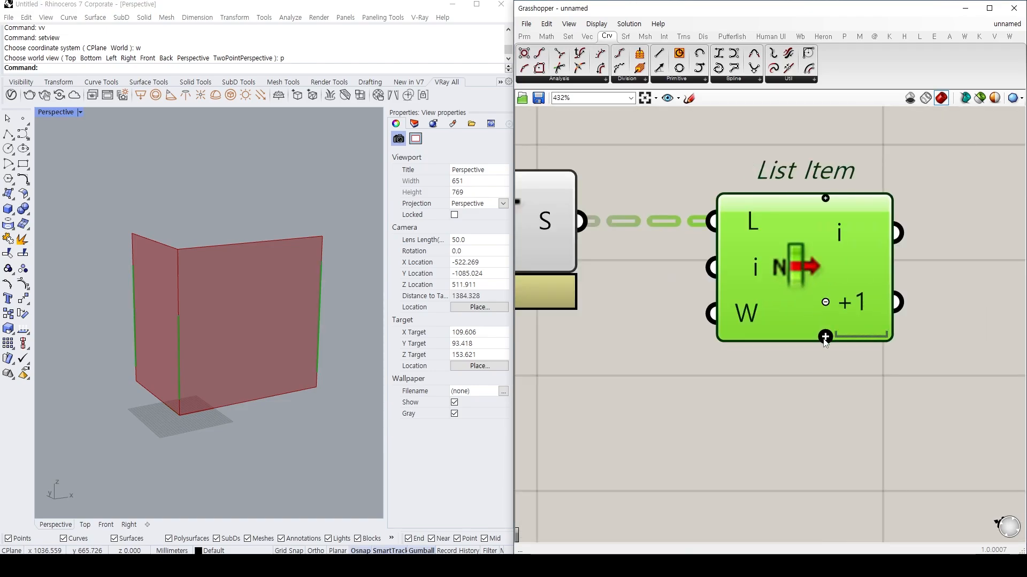
left_click(825, 337)
scroll(793, 284, "down", 2)
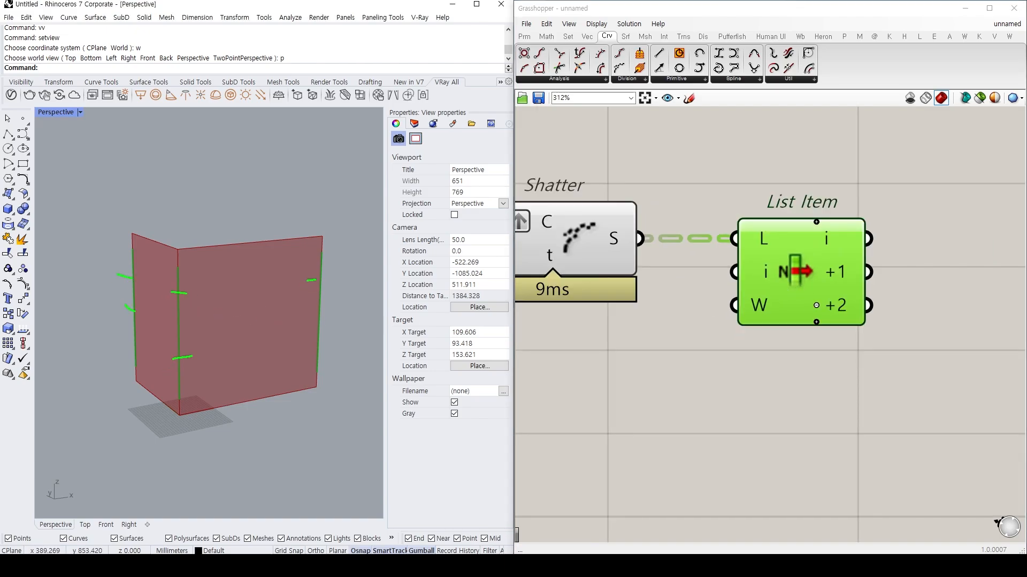
left_click_drag(316, 280, 328, 279)
left_click_drag(301, 319, 327, 312)
key("Escape")
Add a panel containing 1 below the Shatter component.
double_click(639, 338)
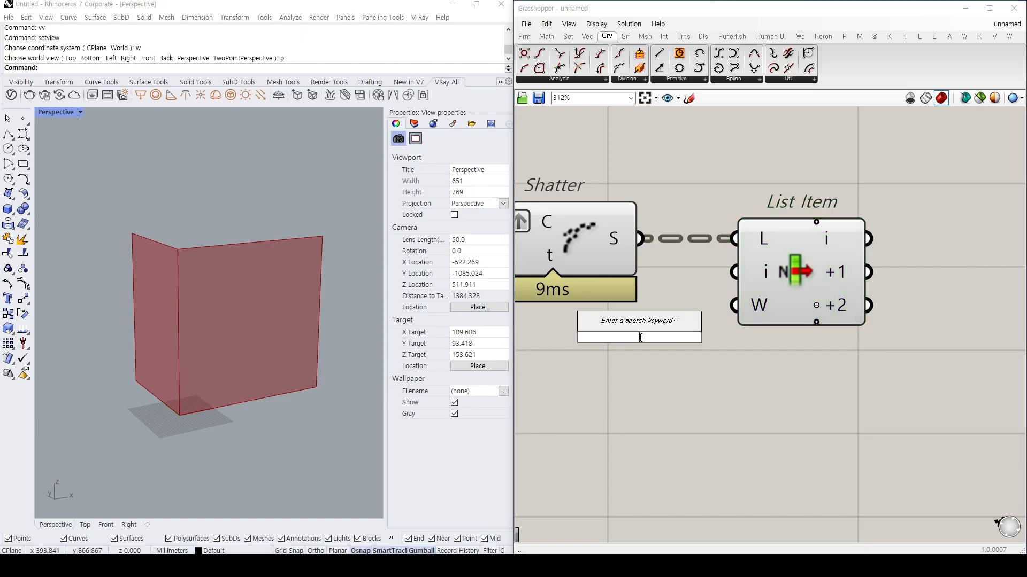
type("//1")
key("Return")
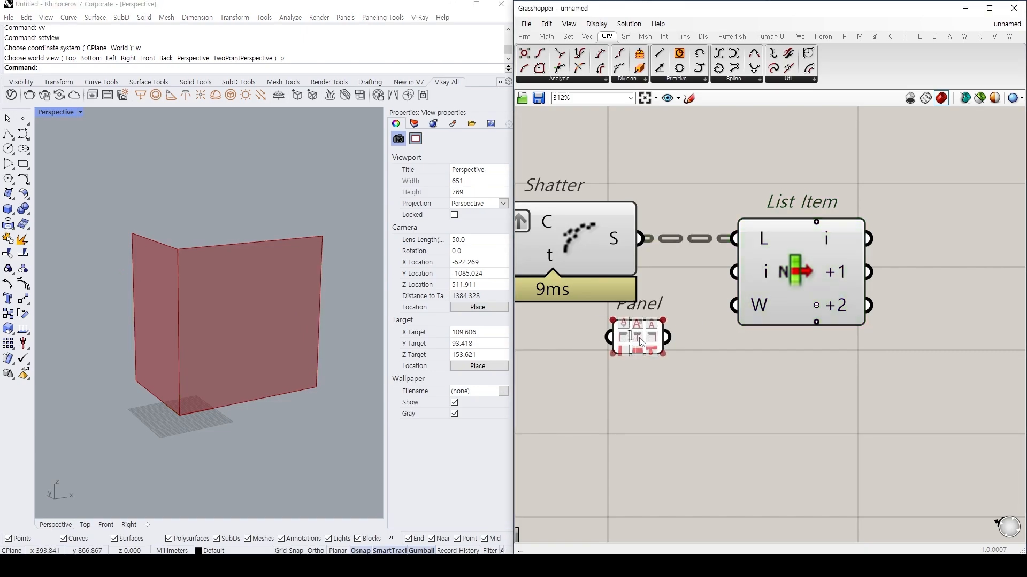
Remove the +1 and +2 outputs from the List Item component.
left_click(820, 278)
scroll(843, 277, "up", 2)
left_click(818, 314)
left_click(817, 301)
scroll(738, 337, "down", 3)
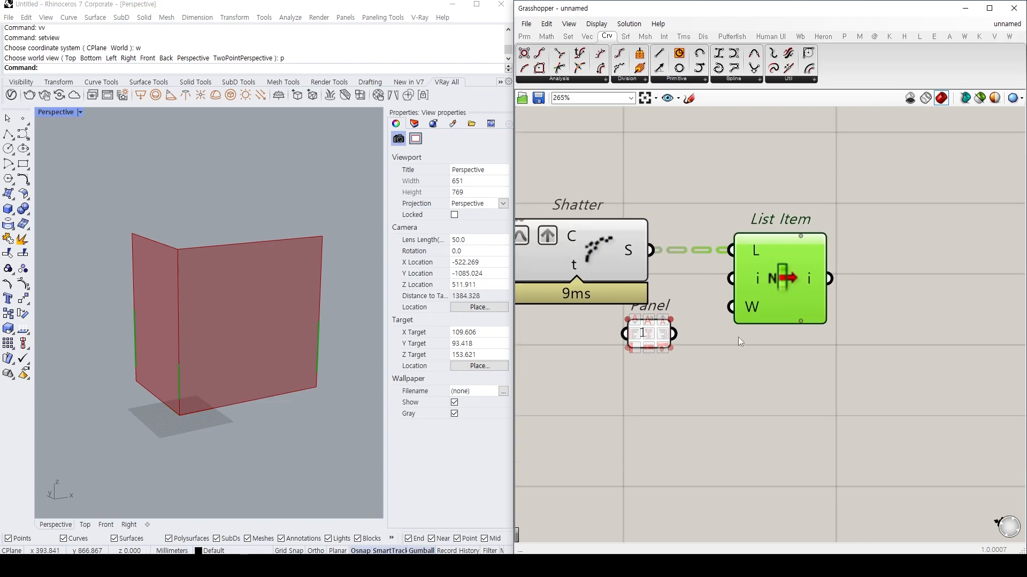
Connect the panel containing 1 to the i input of List Item to pick the middle segment of each shattered edge.
left_click_drag(673, 333, 726, 308)
left_click_drag(678, 382, 640, 333)
left_click(614, 233)
scroll(748, 295, "down", 4)
right_click_drag(582, 284, 865, 289)
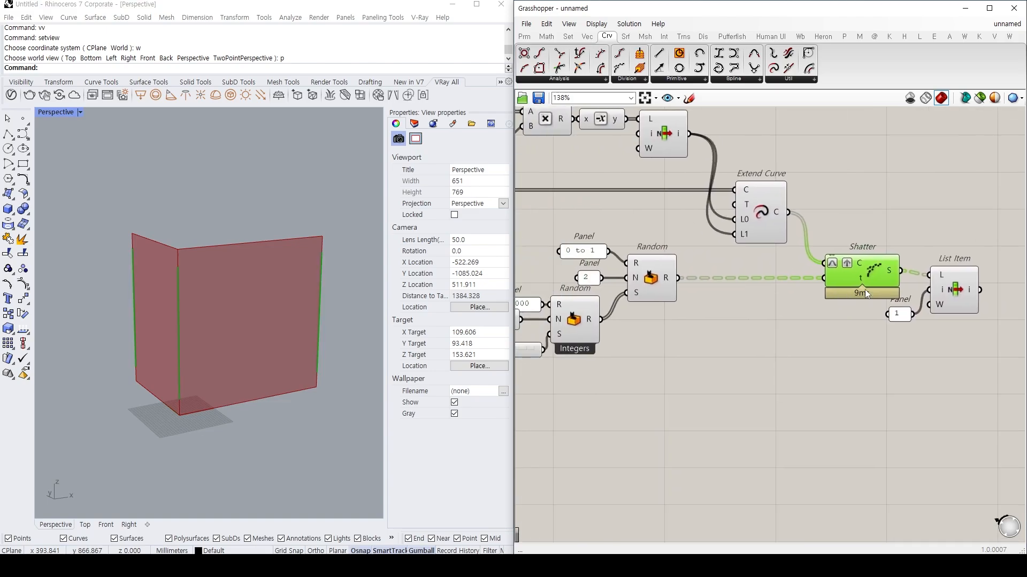
left_click(864, 290)
left_click(945, 305)
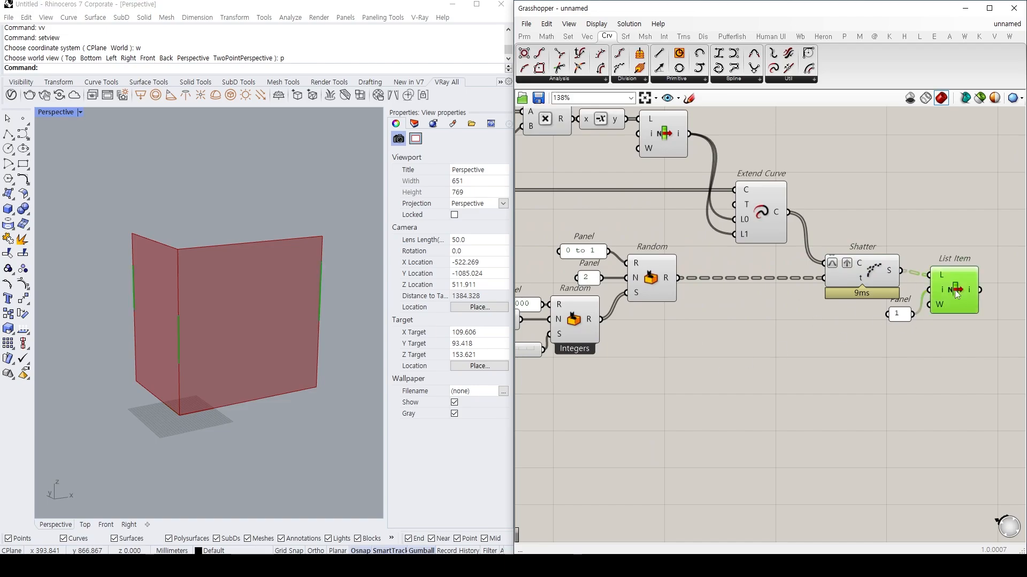
Try the integer Random's Seed slider at 27 and return it to its previous value.
right_click_drag(588, 348, 675, 329)
left_click(567, 331)
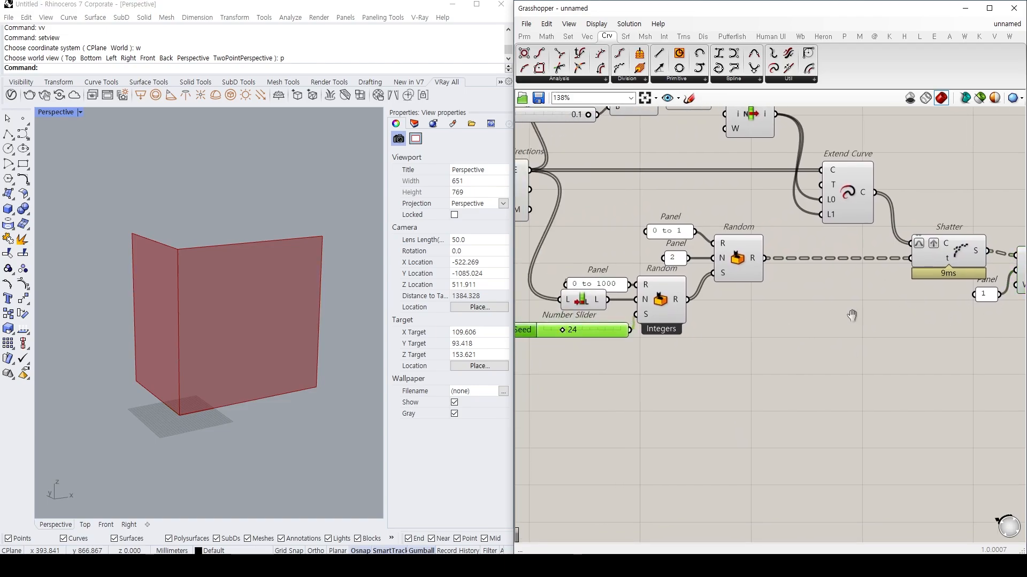
right_click_drag(853, 314, 797, 320)
left_click(976, 286)
right_click_drag(620, 350, 639, 346)
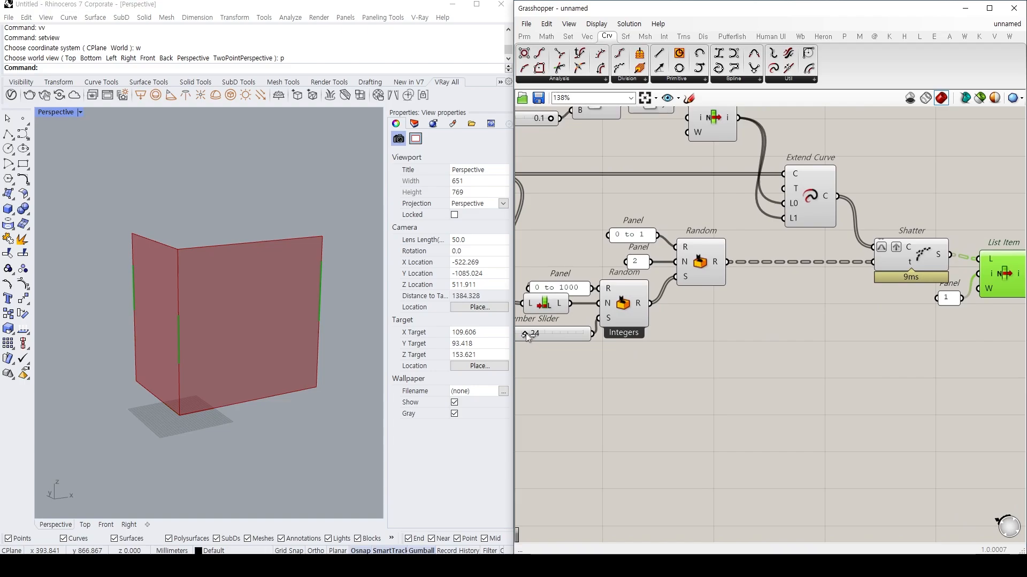
left_click_drag(526, 334, 528, 333)
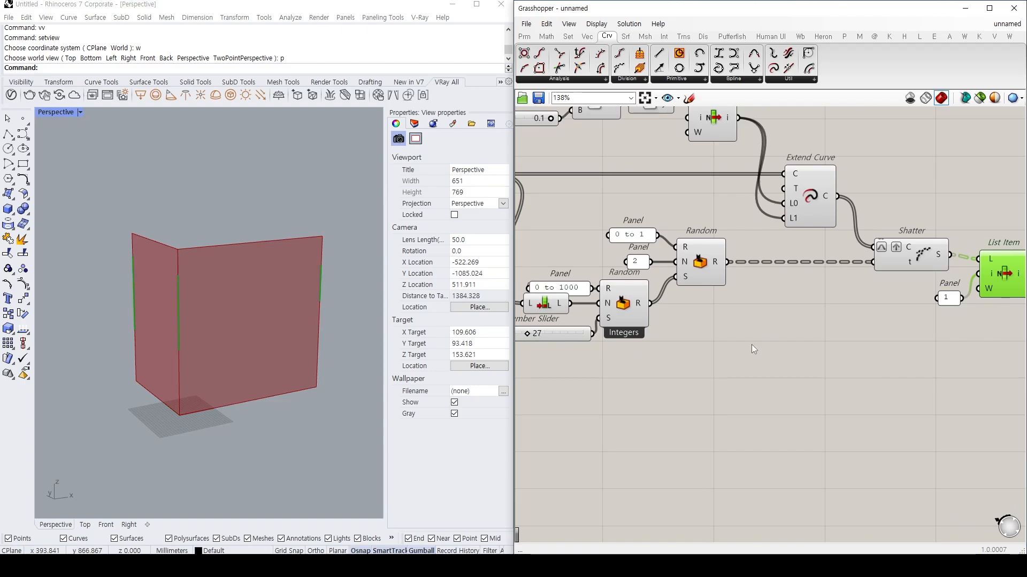
right_click_drag(878, 344, 686, 341)
right_click_drag(524, 350, 649, 337)
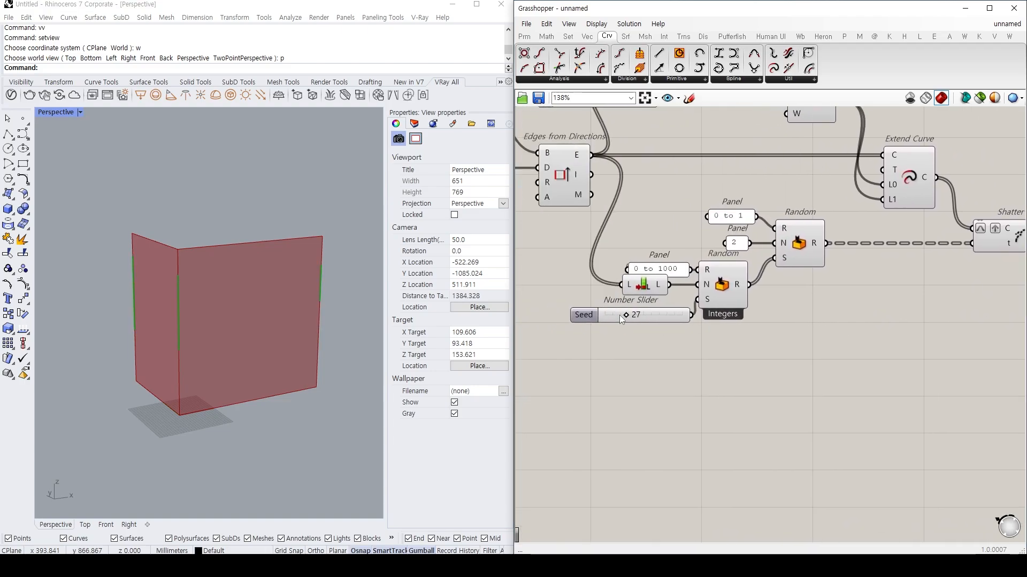
left_click_drag(620, 316, 622, 315)
Flatten the i output of the List Item component that follows Shatter.
right_click_drag(897, 322, 668, 328)
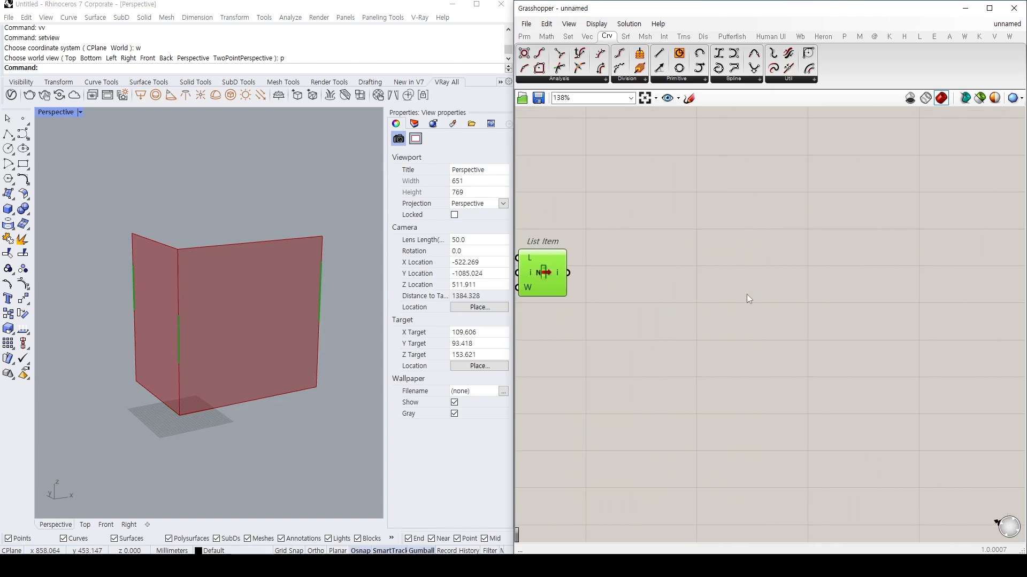
left_click(560, 275)
right_click(560, 275)
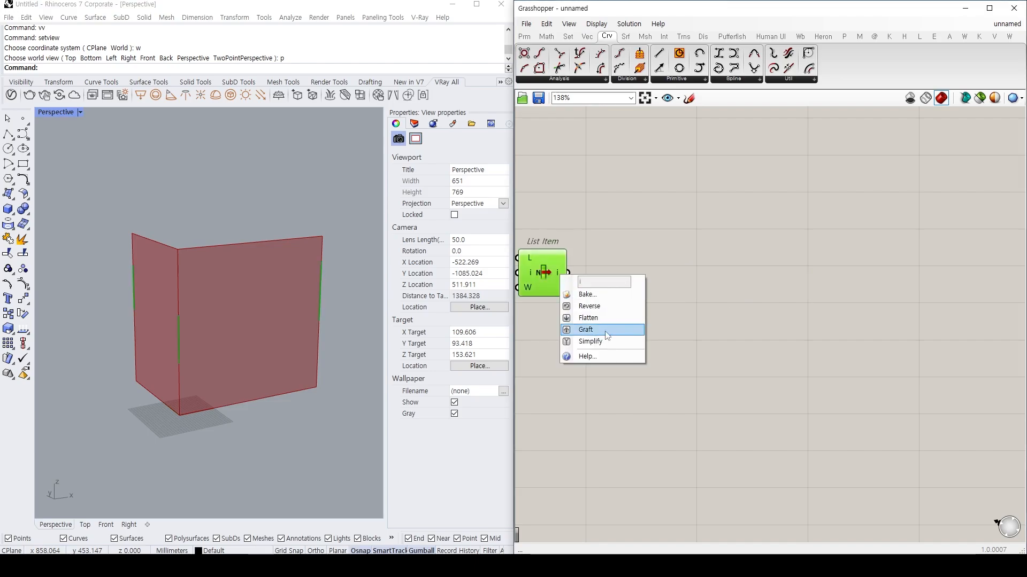
left_click(600, 319)
Add a Curve Middle component and connect the flattened List Item output to its C input.
double_click(689, 275)
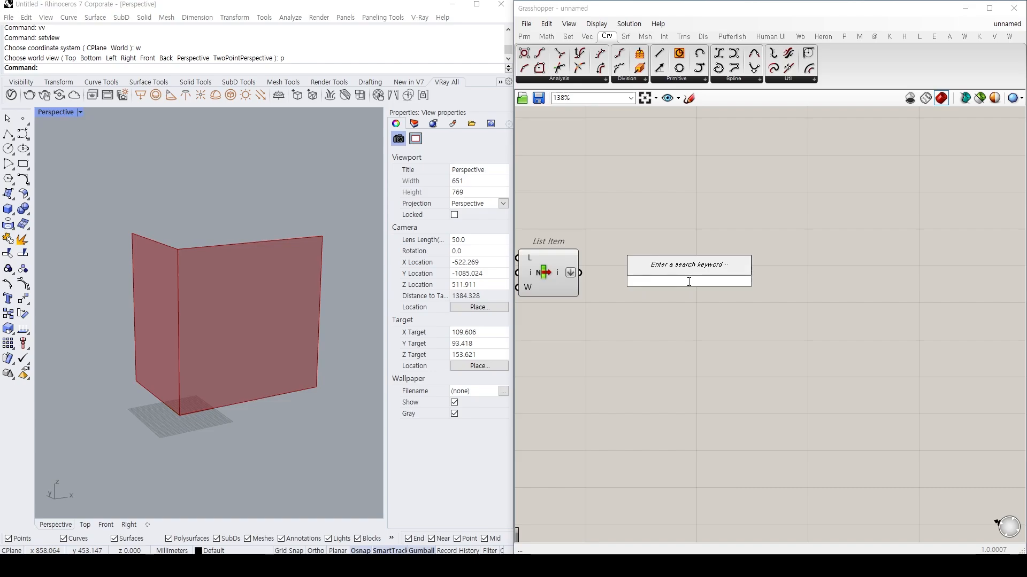
type("curve")
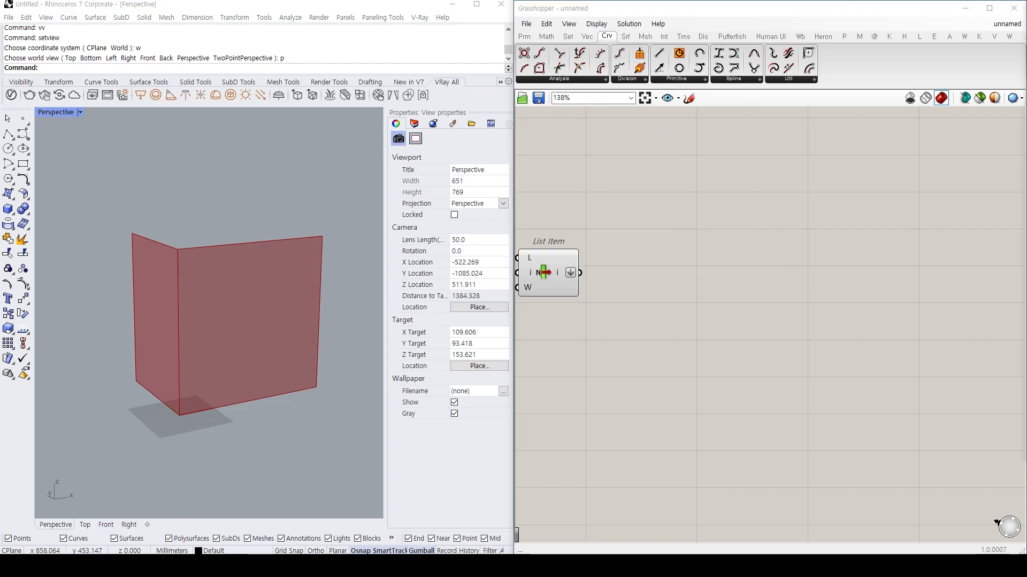
double_click(646, 272)
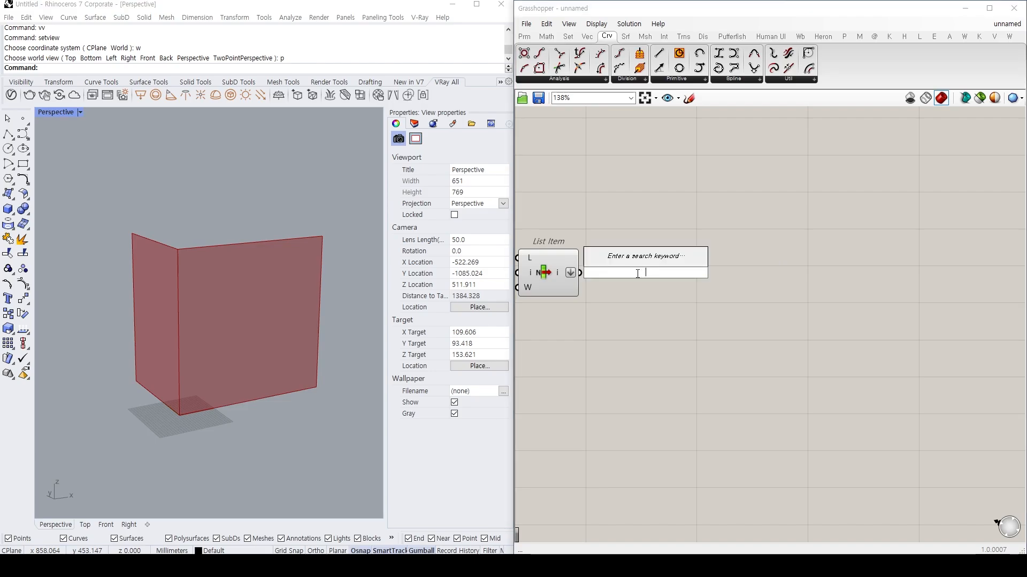
type("curve middle")
key("Return")
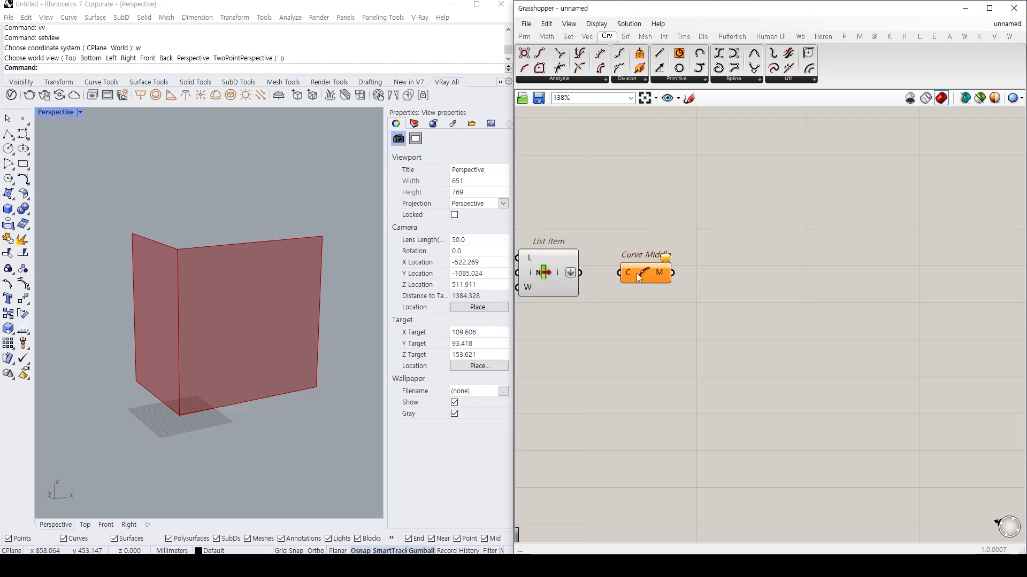
left_click_drag(643, 272, 624, 237)
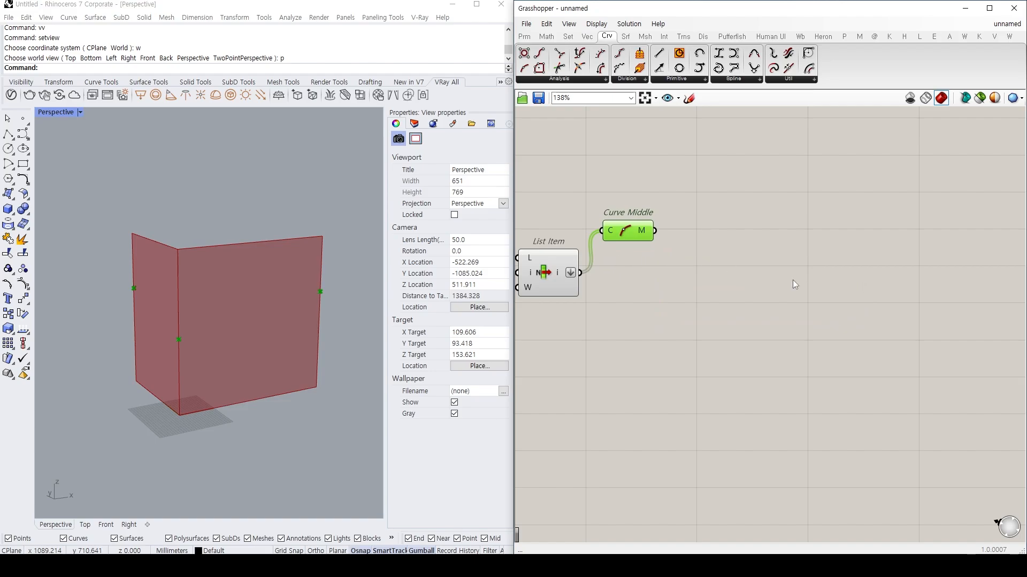
Add a Loft component and connect the flattened List Item output to its C input.
double_click(731, 294)
type("list l")
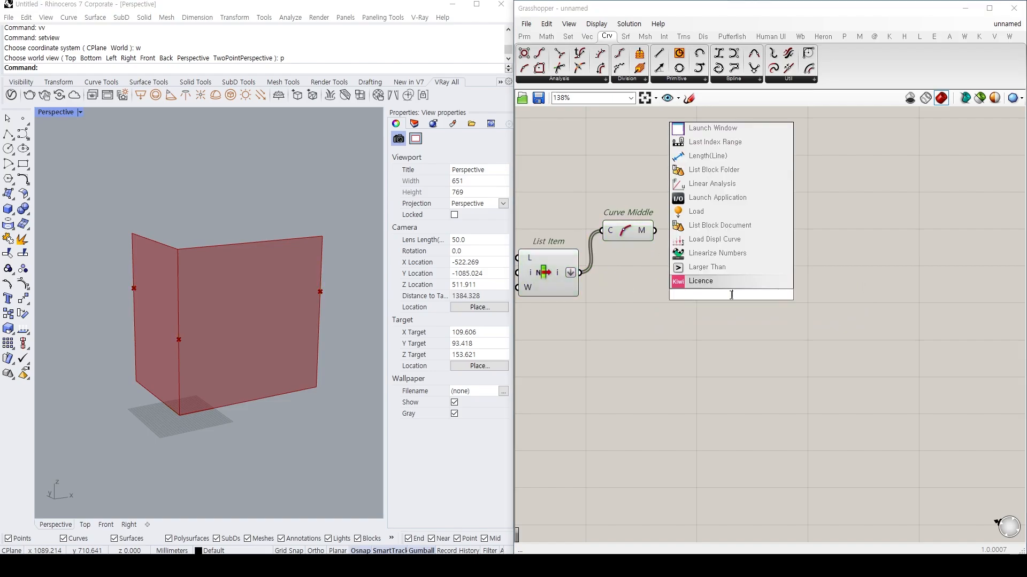
key("BackSpace")
key("BackSpace")
key("BackSpace")
key("BackSpace")
key("BackSpace")
key("BackSpace")
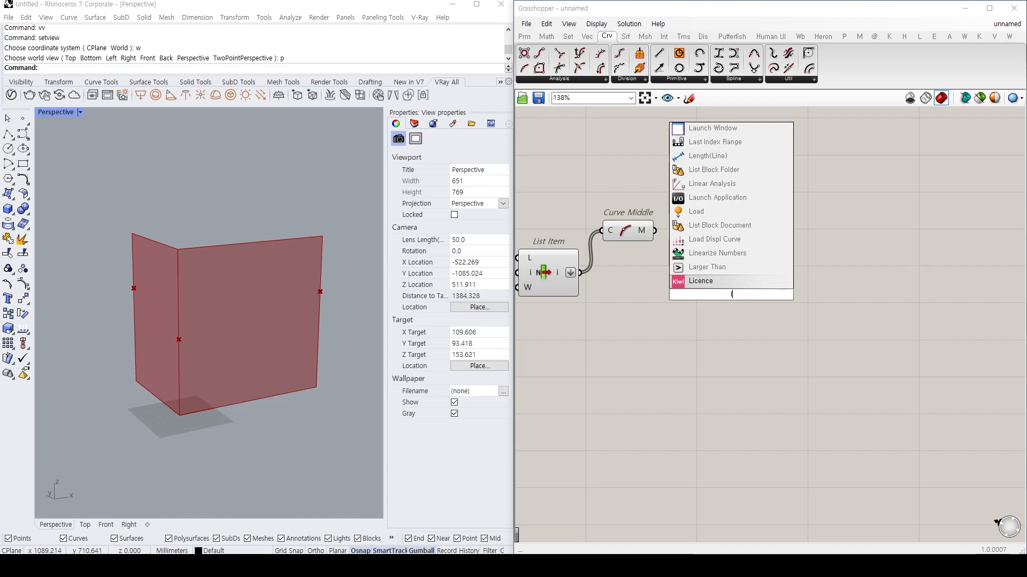
type("loft")
key("Return")
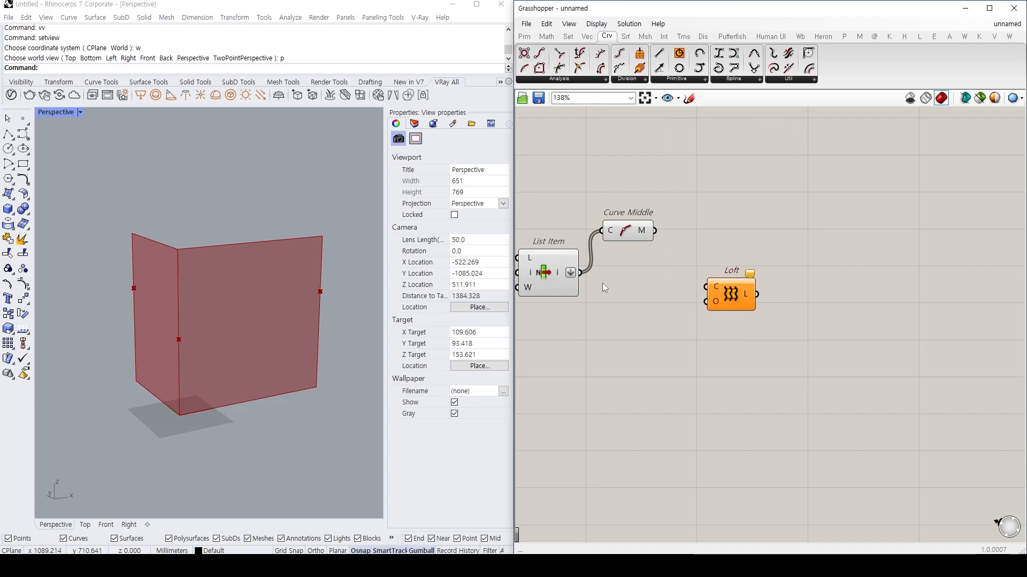
left_click_drag(580, 274, 706, 287)
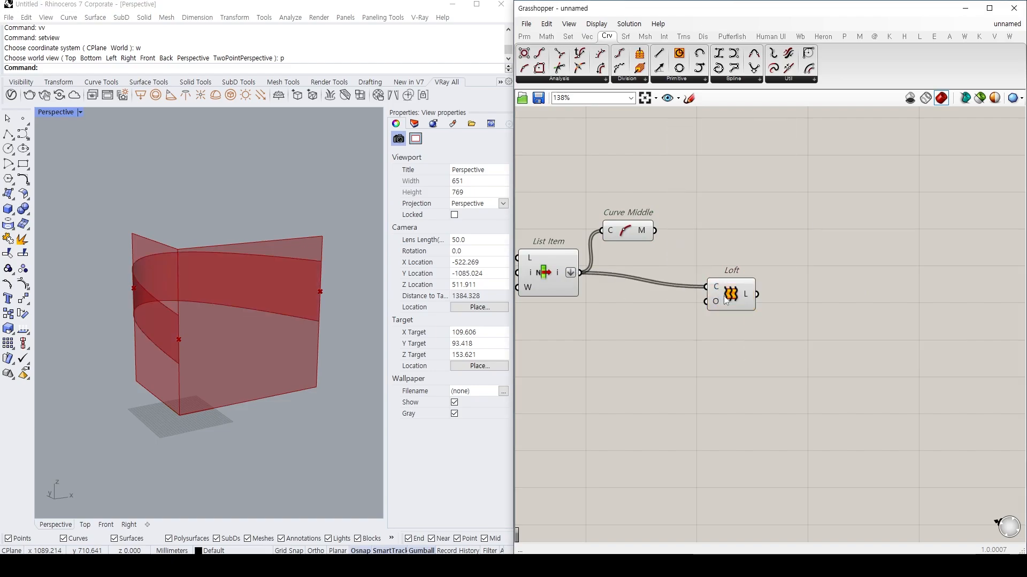
Add a Loft Options component beside the Loft component.
double_click(669, 341)
type("loft ion")
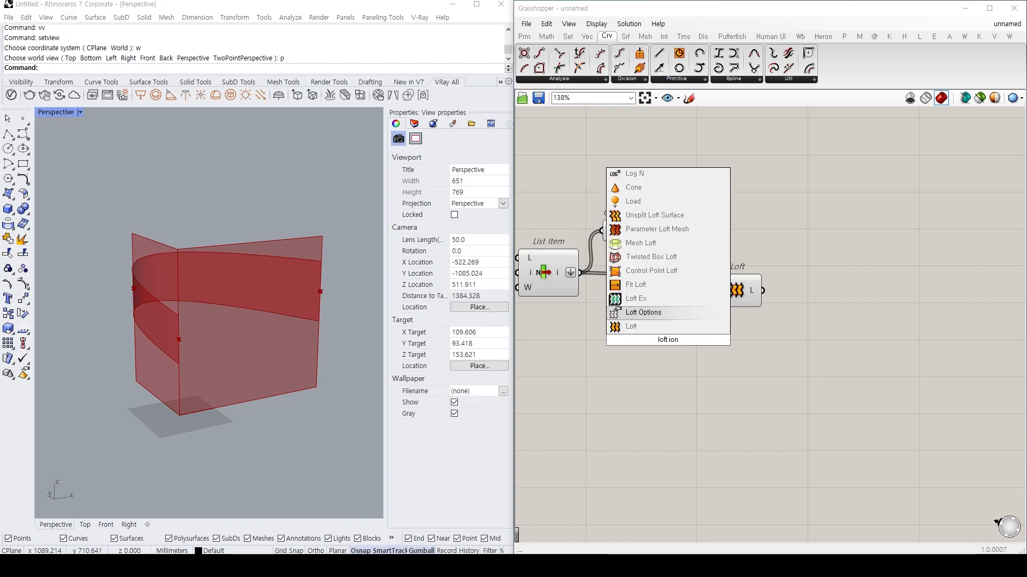
key("Return")
Feed a panel containing 3 into the T input of Loft Options and connect its O output to Loft's O input.
double_click(574, 378)
key("Escape")
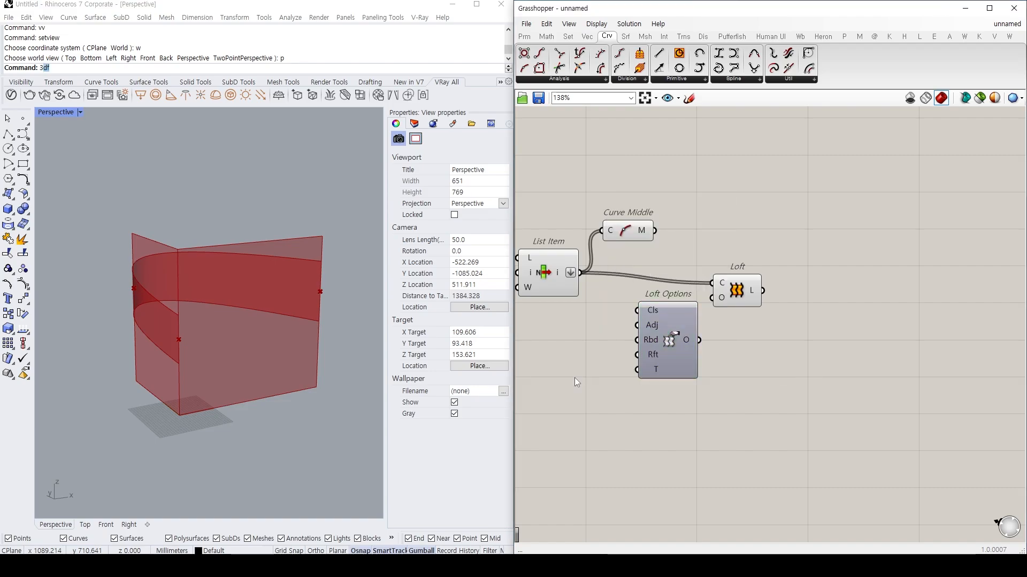
double_click(598, 378)
key("Escape")
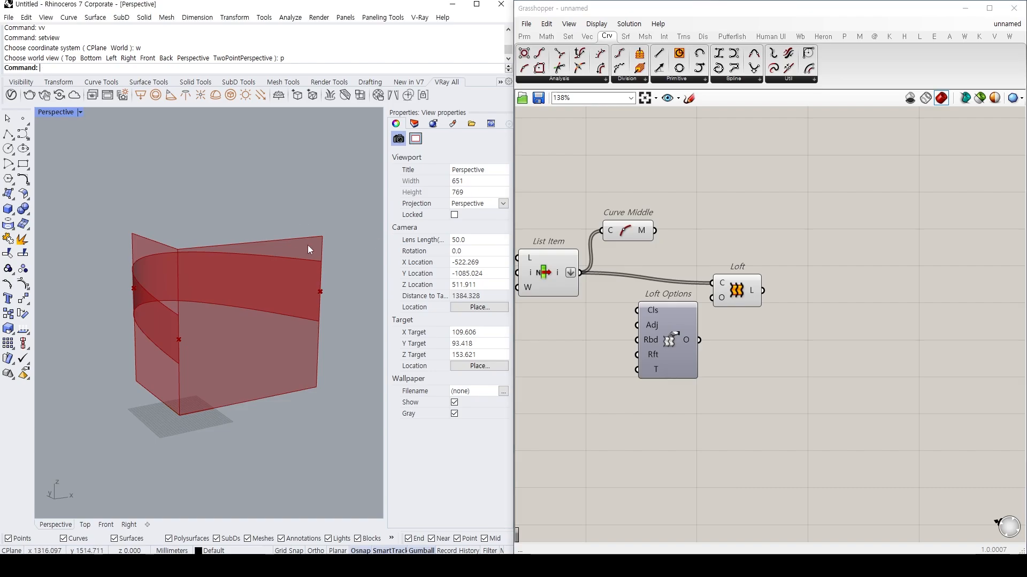
double_click(592, 388)
type("3")
key("Return")
left_click_drag(604, 388, 640, 381)
left_click_drag(681, 354, 712, 298)
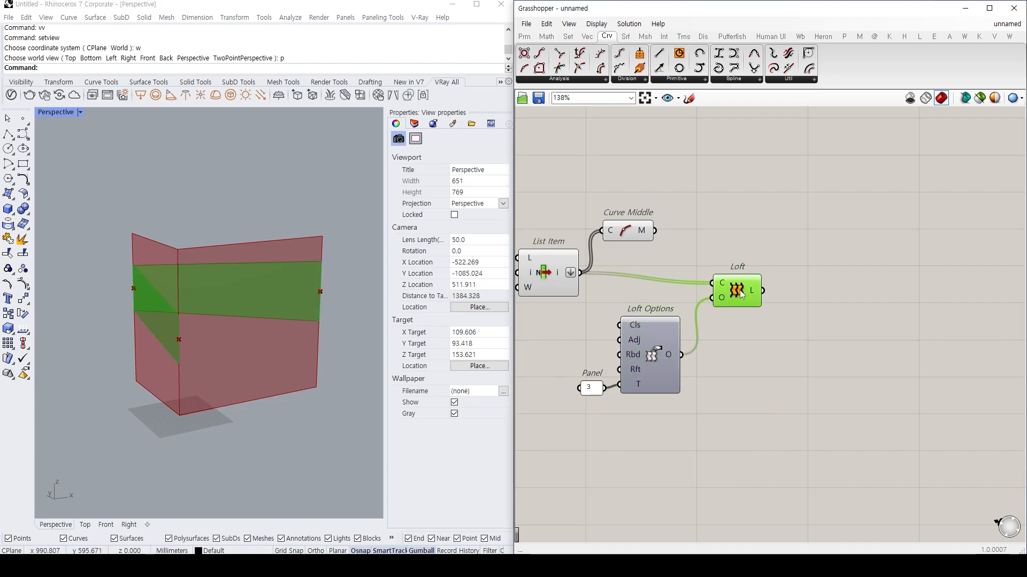
Examine the lofted band's connection order across the vertical edges and around the building's base outline.
right_click_drag(162, 301, 184, 307)
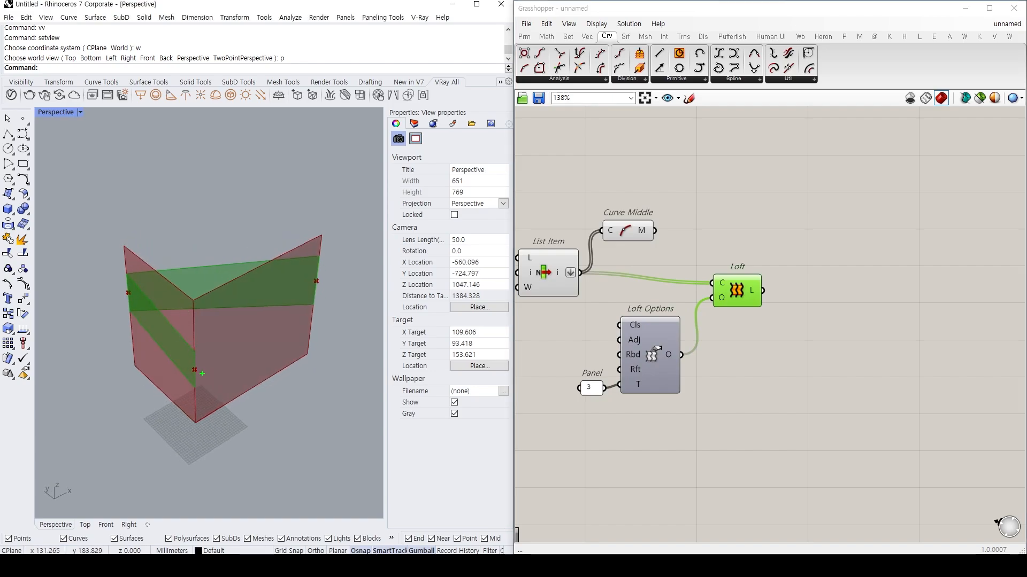
mouse_move(202, 373)
left_mouse_down()
mouse_move(123, 295)
mouse_move(300, 287)
mouse_move(297, 301)
left_mouse_up()
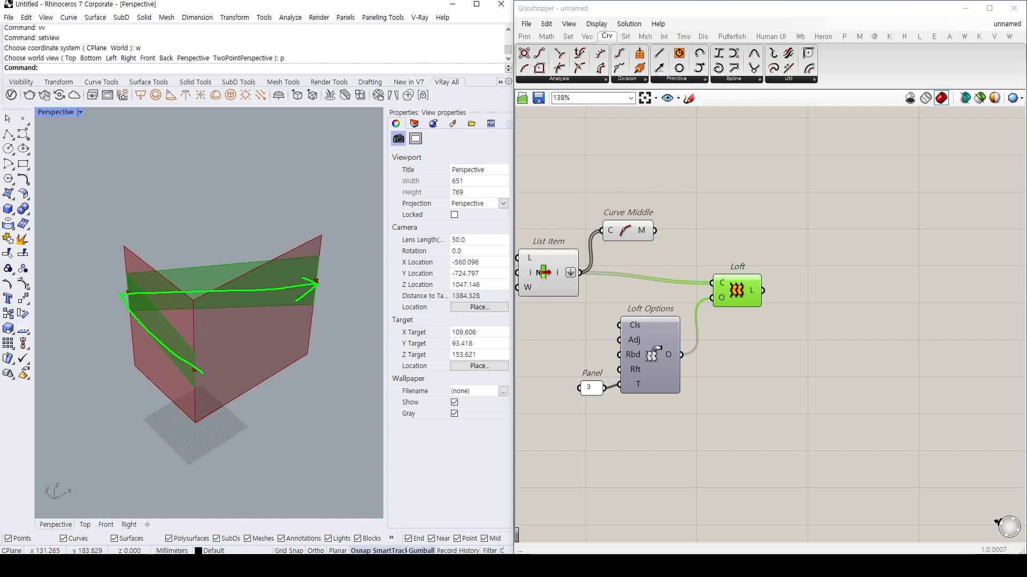
left_click_drag(201, 368, 274, 309)
key("Escape")
mouse_move(712, 298)
left_mouse_down()
mouse_move(623, 280)
mouse_move(709, 316)
left_mouse_up()
left_click_drag(692, 283, 711, 283)
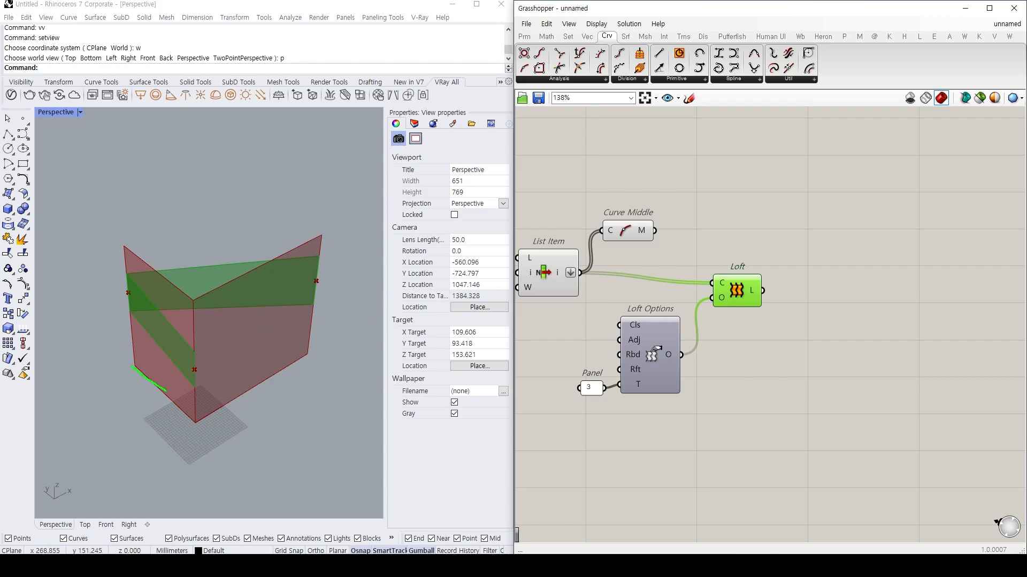
left_click_drag(165, 391, 263, 390)
mouse_move(287, 331)
left_mouse_down()
mouse_move(210, 335)
mouse_move(134, 369)
left_mouse_up()
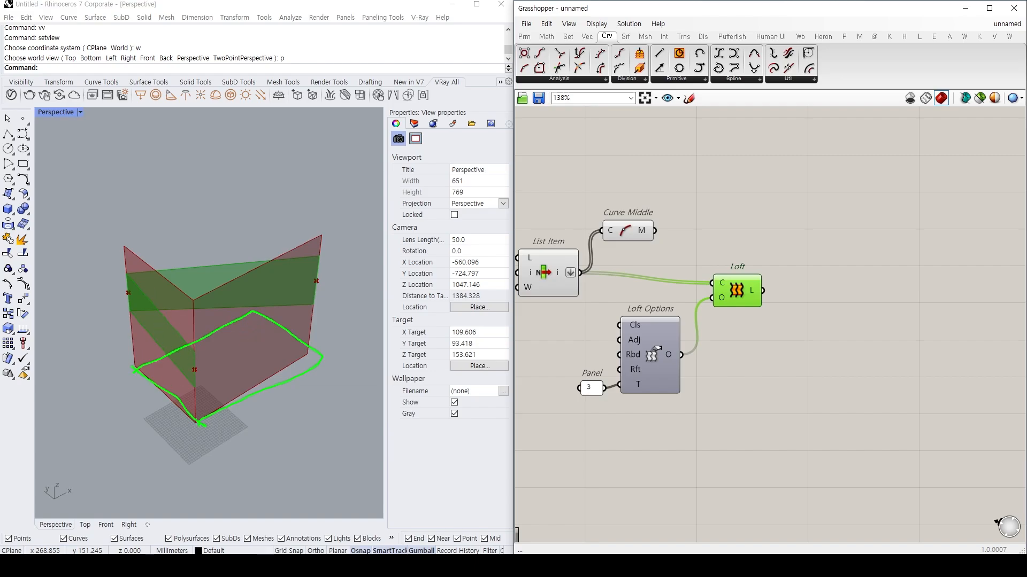
mouse_move(134, 370)
left_mouse_down()
mouse_move(192, 417)
mouse_move(238, 320)
mouse_move(299, 345)
mouse_move(192, 393)
left_mouse_up()
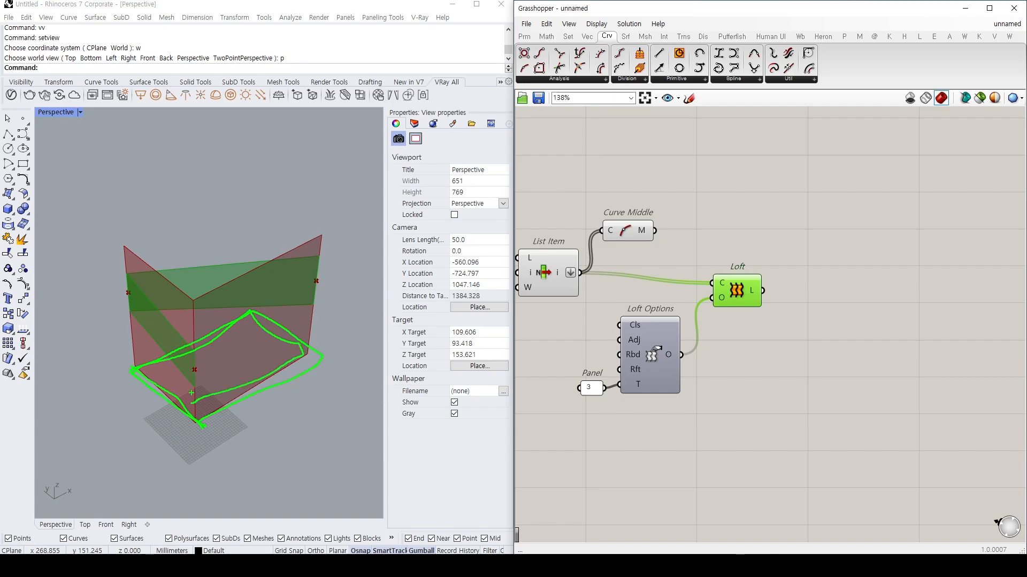
mouse_move(182, 431)
left_mouse_down()
mouse_move(107, 371)
mouse_move(241, 310)
mouse_move(329, 350)
mouse_move(221, 420)
left_mouse_up()
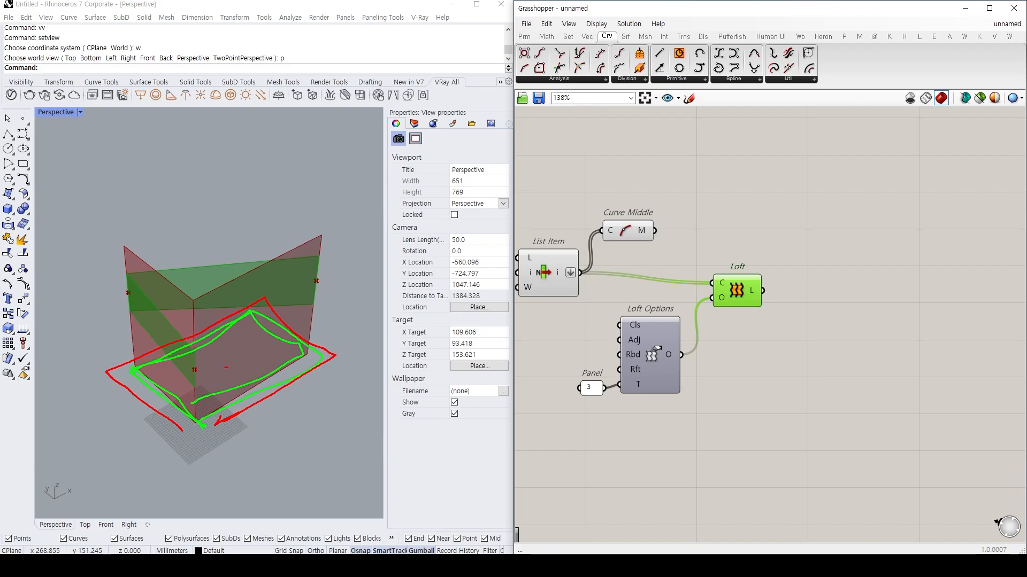
left_click_drag(217, 353, 237, 373)
left_click_drag(228, 377, 211, 368)
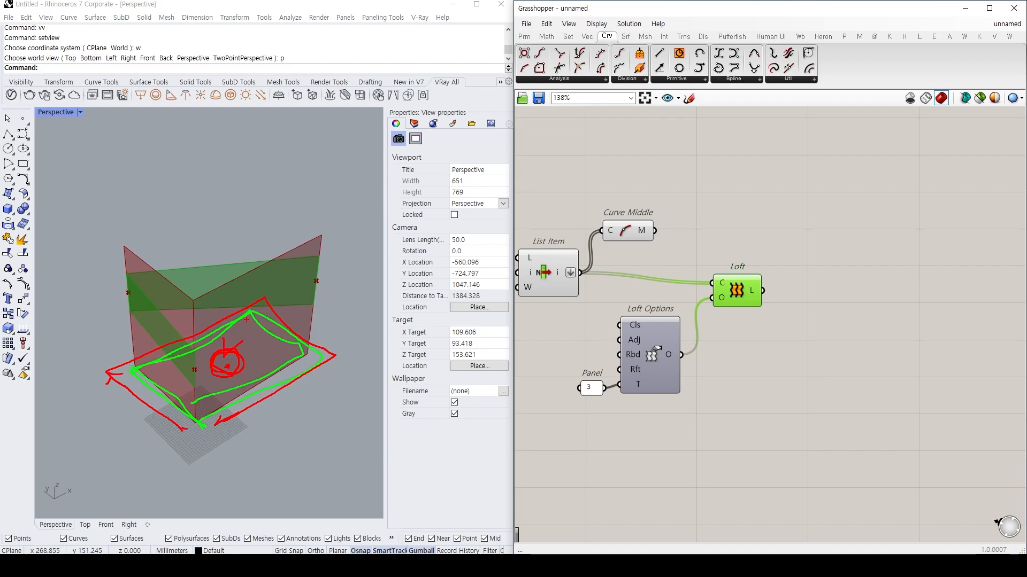
key("Escape")
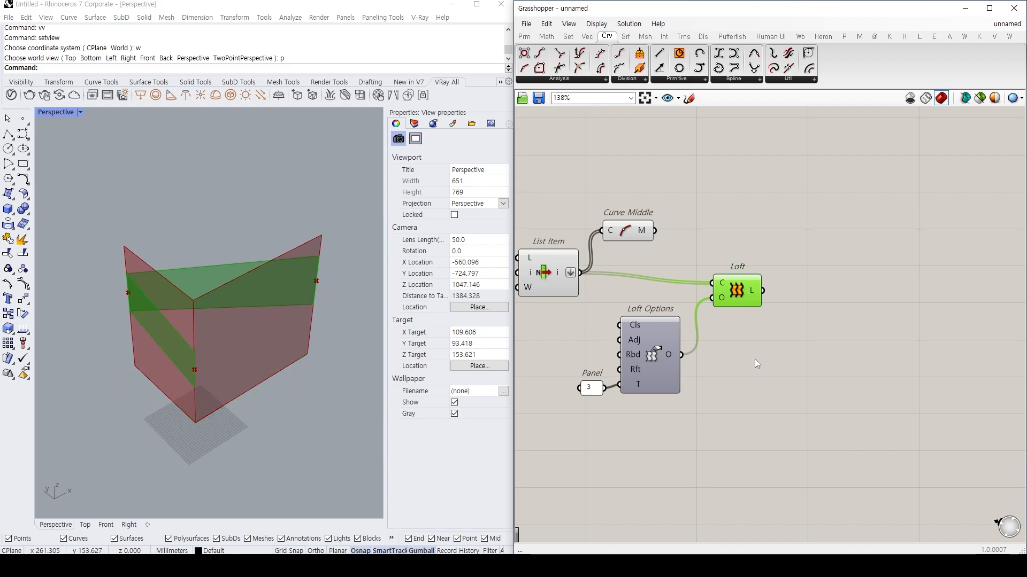
Add a Project component beside Curve Middle and connect Curve Middle's M output to its G input.
double_click(753, 358)
right_click_drag(595, 301, 611, 294)
left_click(201, 369)
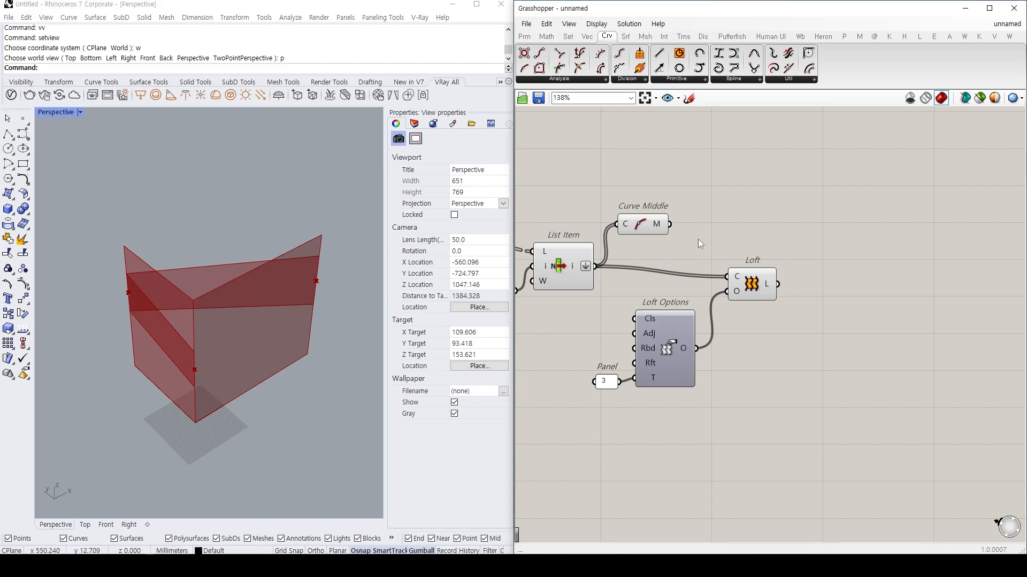
left_click_drag(646, 228, 654, 229)
double_click(733, 176)
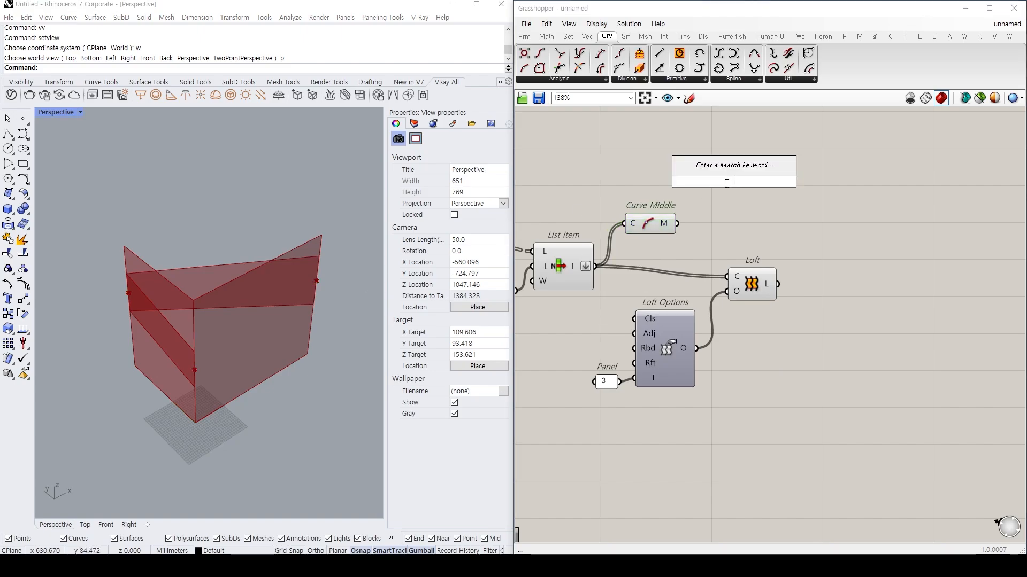
type("pro e")
key("Return")
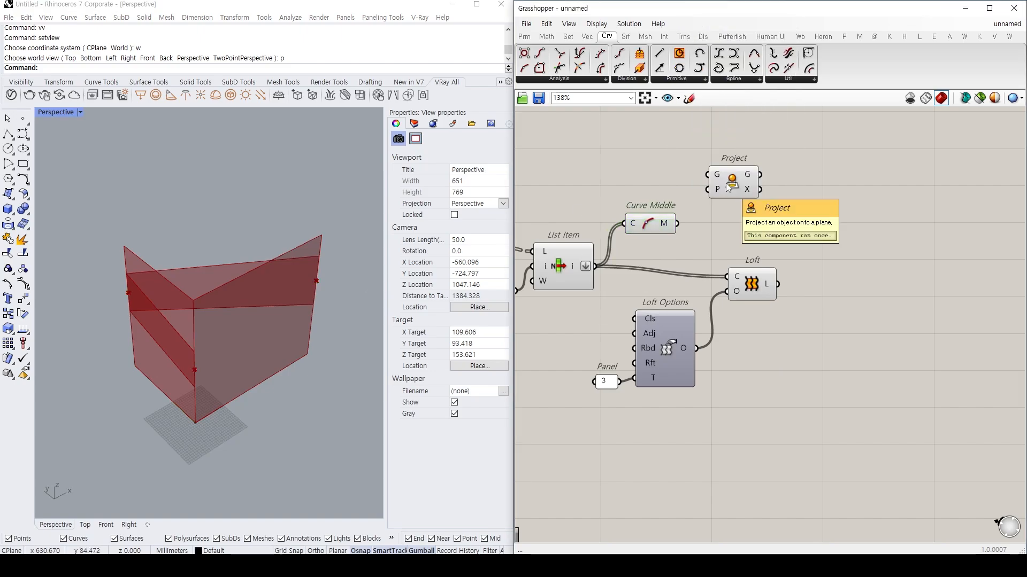
mouse_move(651, 230)
left_mouse_down()
mouse_move(650, 197)
mouse_move(698, 191)
mouse_move(698, 205)
mouse_move(653, 212)
left_mouse_up()
left_click(706, 199)
Add an XY Plane component below Curve Middle and connect it to Project's P input.
double_click(674, 223)
type("xy")
key("Return")
left_click(709, 208)
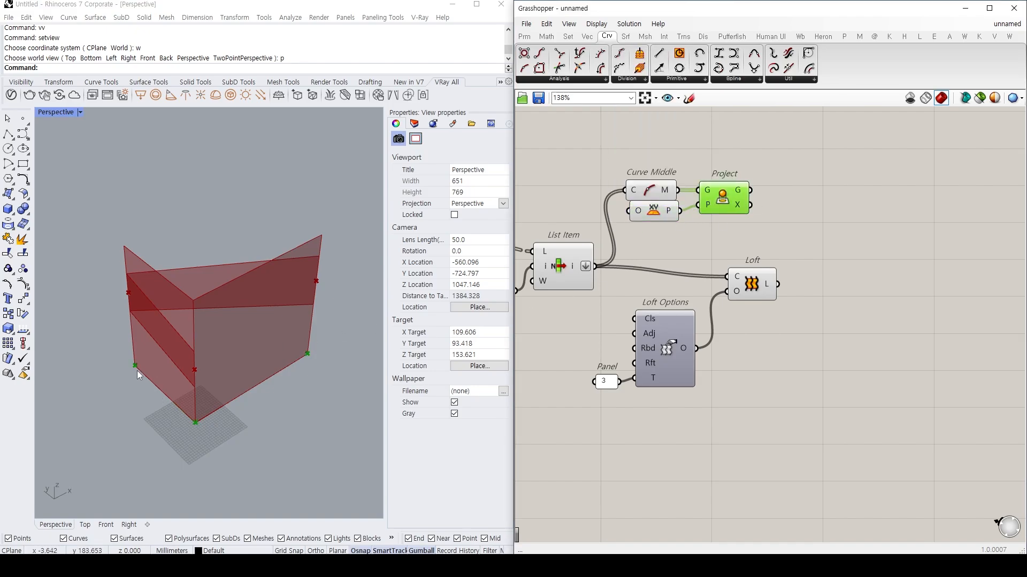
scroll(747, 263, "down", 2)
scroll(746, 264, "down", 1)
right_click_drag(746, 264, 974, 293)
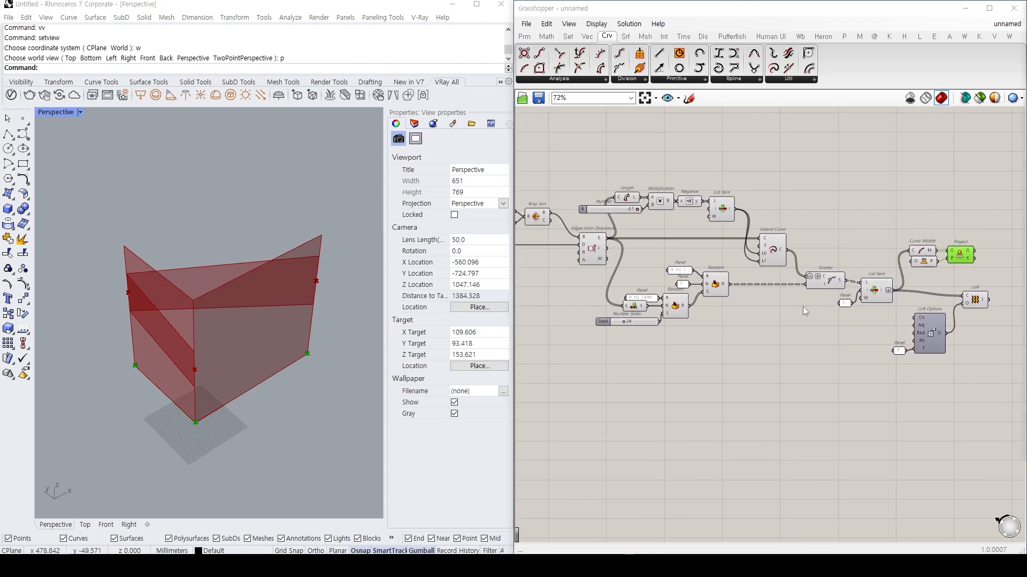
right_click_drag(654, 245, 856, 273)
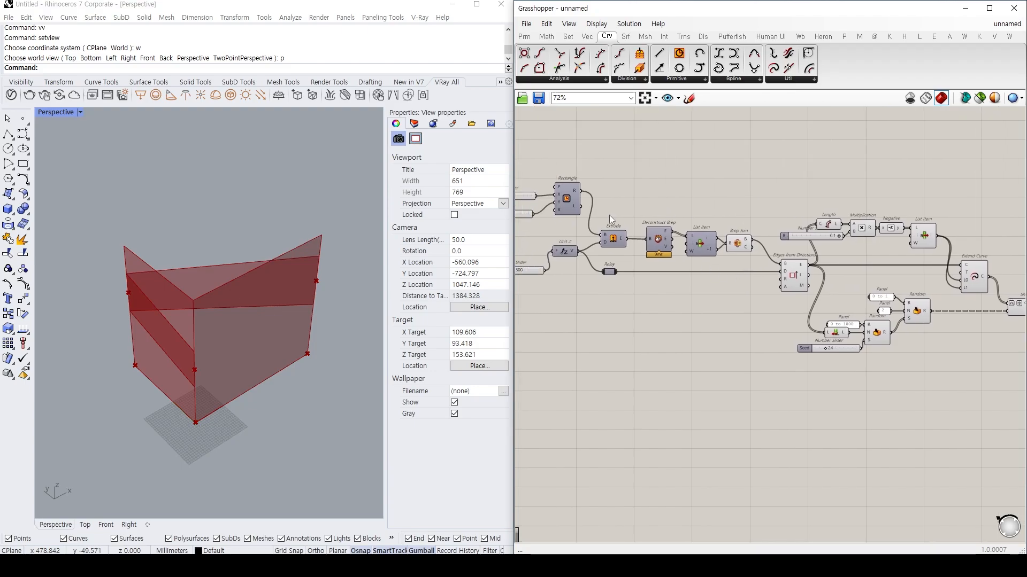
double_click(649, 169)
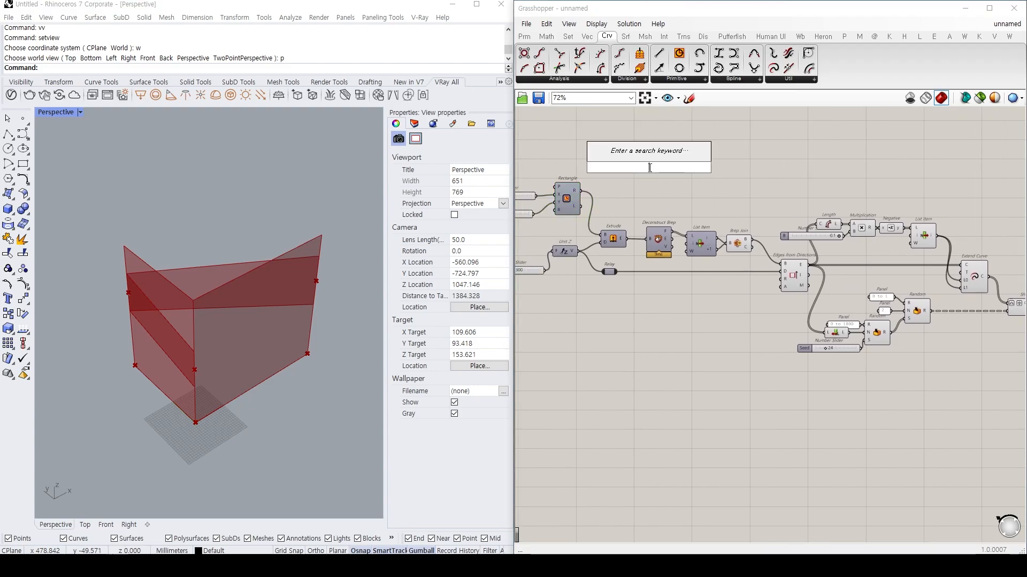
type("poylgon c")
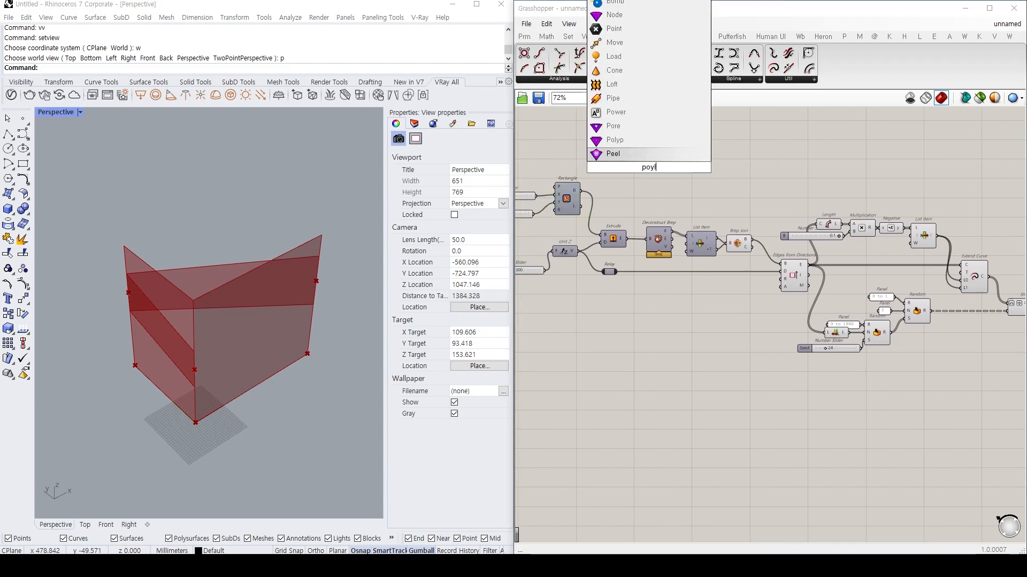
key("BackSpace")
key("BackSpace")
key("BackSpace")
key("BackSpace")
key("BackSpace")
key("BackSpace")
key("BackSpace")
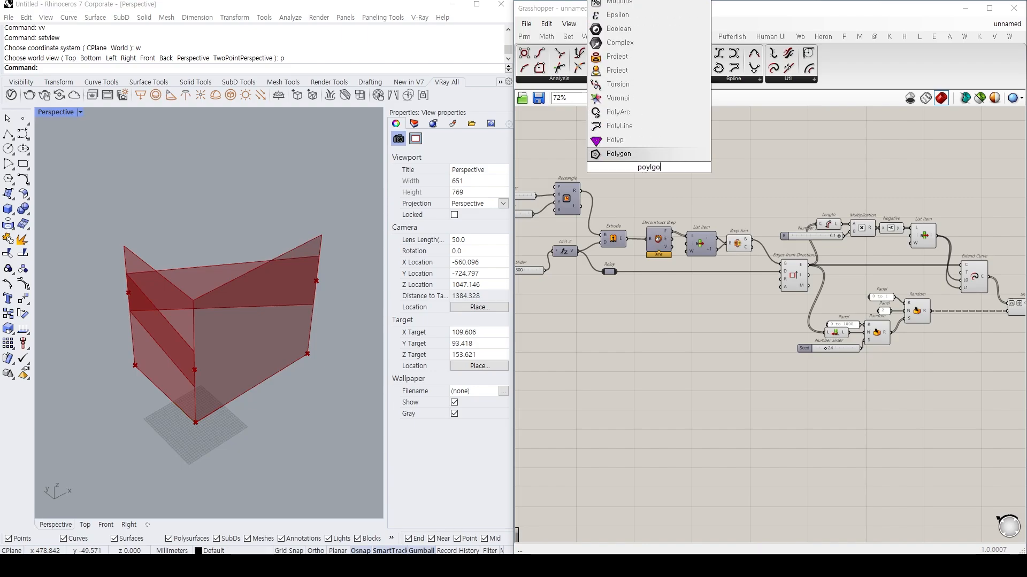
type("lygon")
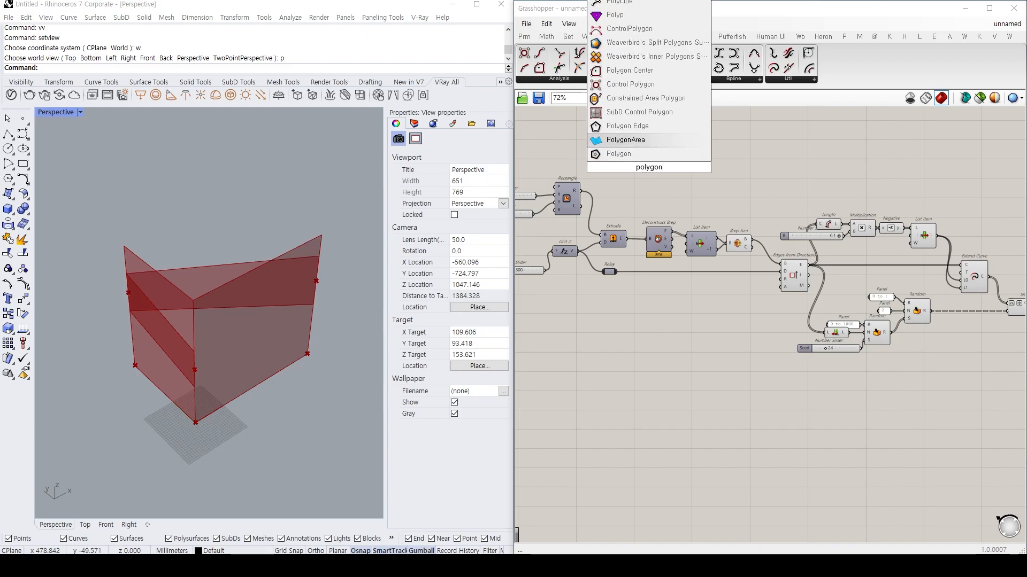
key("Return")
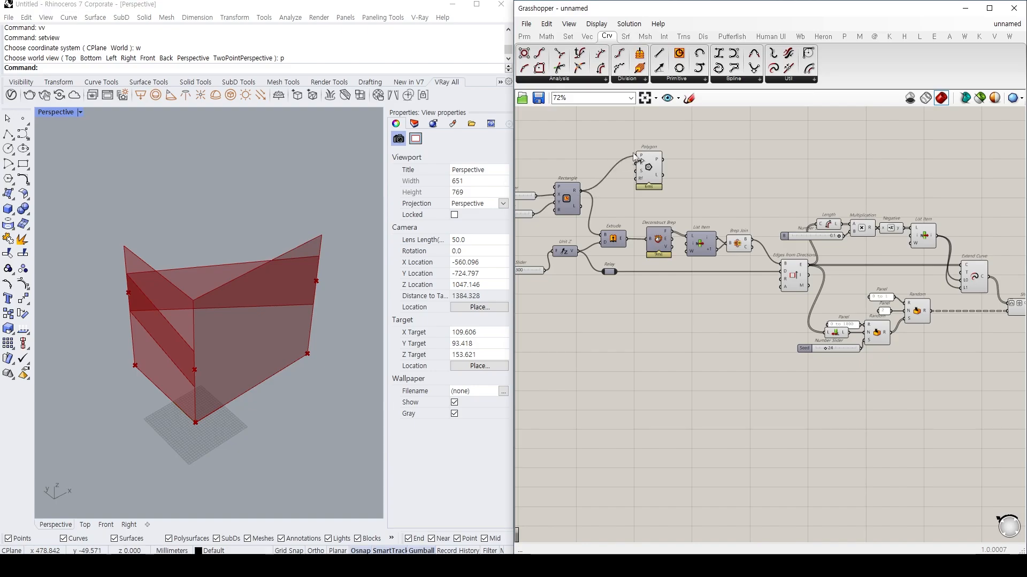
left_click(648, 168)
key("Delete")
Add a Polygon Center component fed by the Rectangle component's R output.
double_click(628, 164)
type("p")
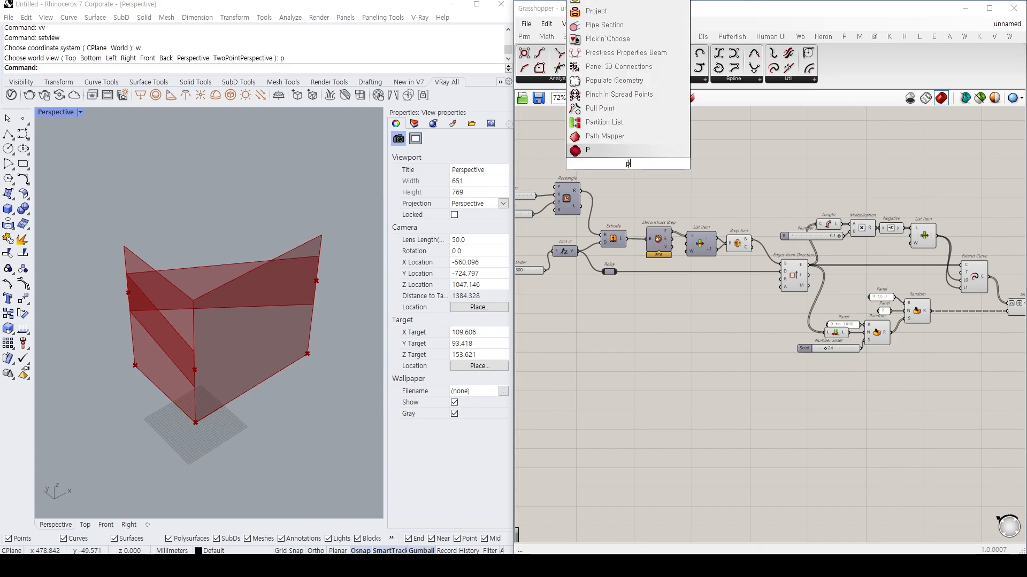
type("olygon c")
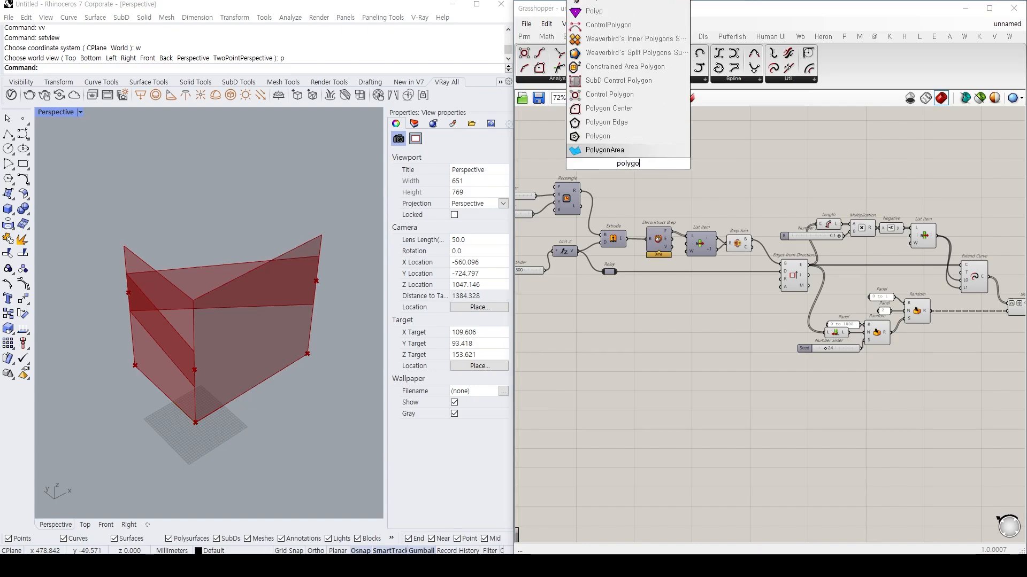
key("Up")
key("Up")
key("Up")
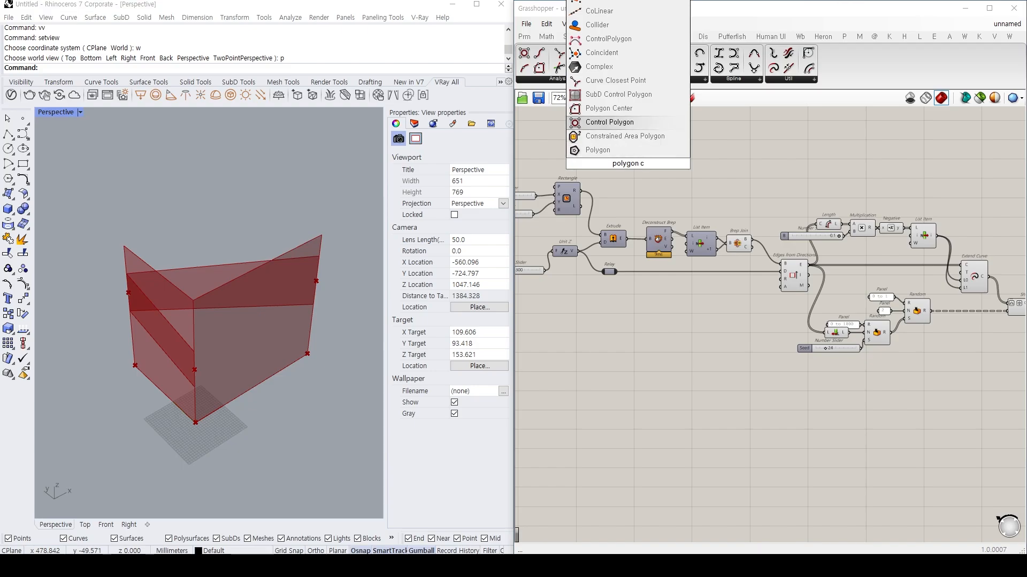
key("Return")
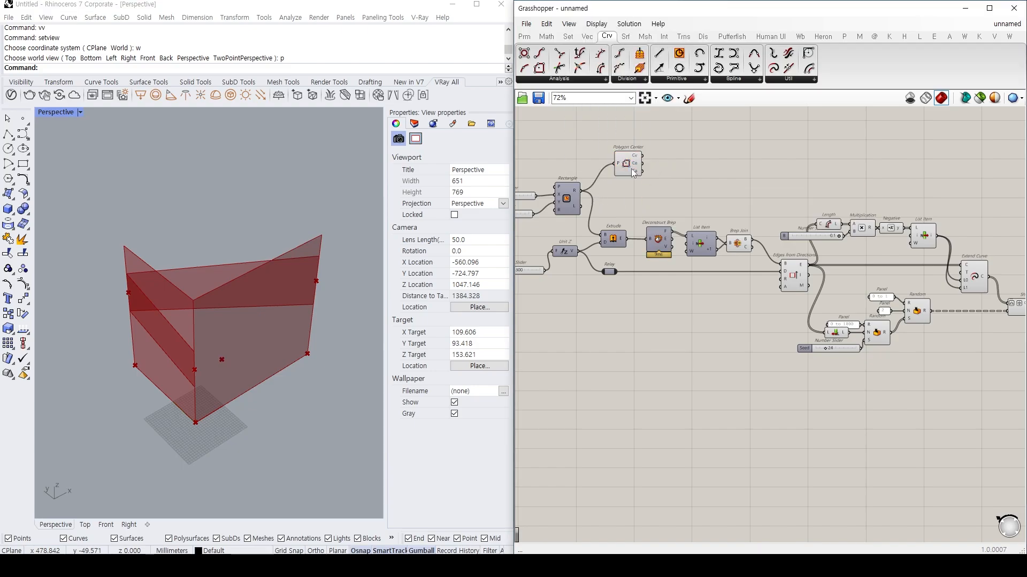
left_click(636, 171)
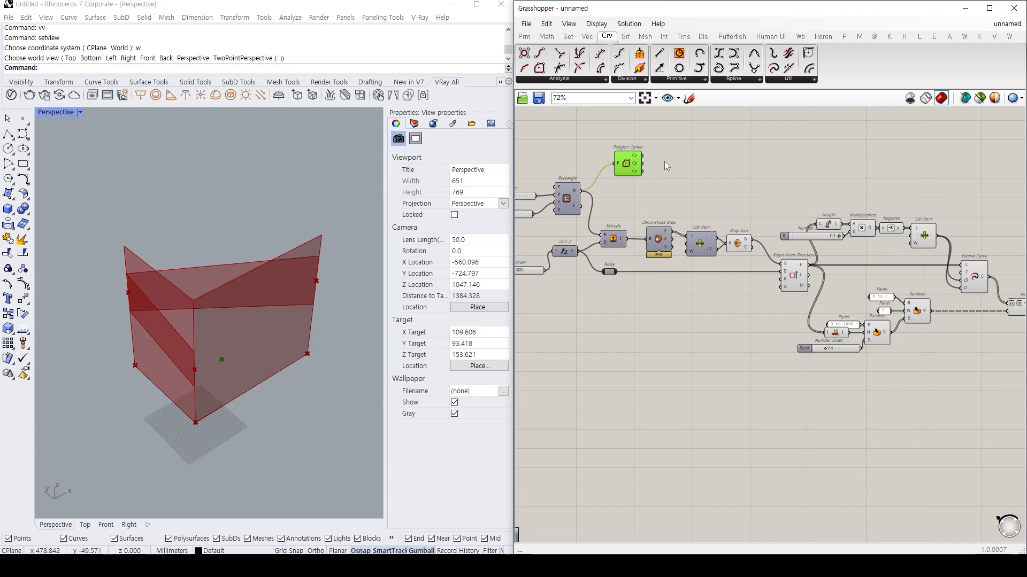
Add a Circle component centred on the Polygon Center output and place it above the Curve Middle and Project components.
double_click(711, 160)
type("circle")
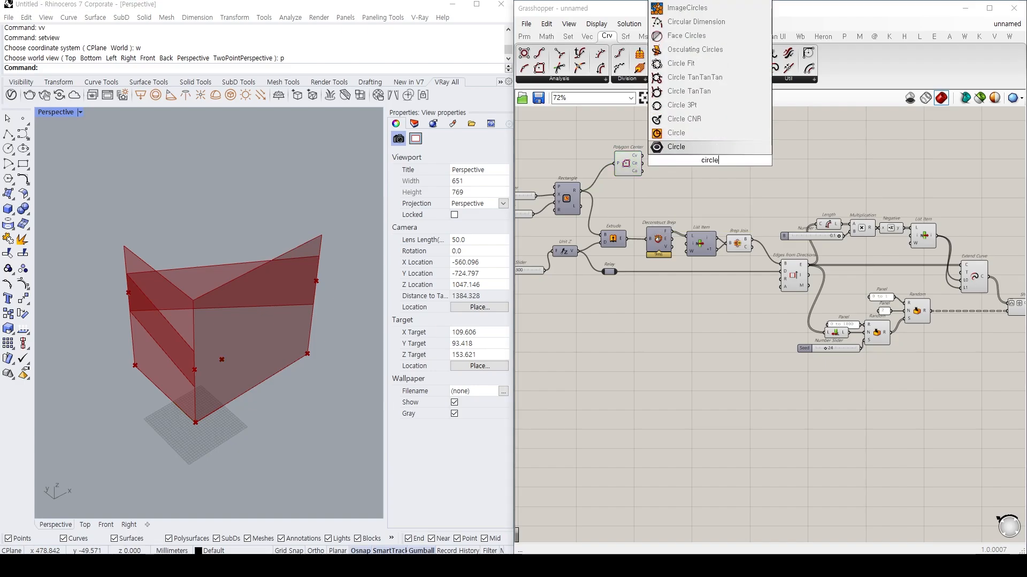
key("Return")
left_click_drag(677, 158, 697, 156)
left_click_drag(710, 162, 924, 164)
right_click_drag(862, 157, 633, 195)
left_click_drag(704, 204, 893, 215)
right_click_drag(900, 278, 674, 293)
scroll(702, 300, "up", 2)
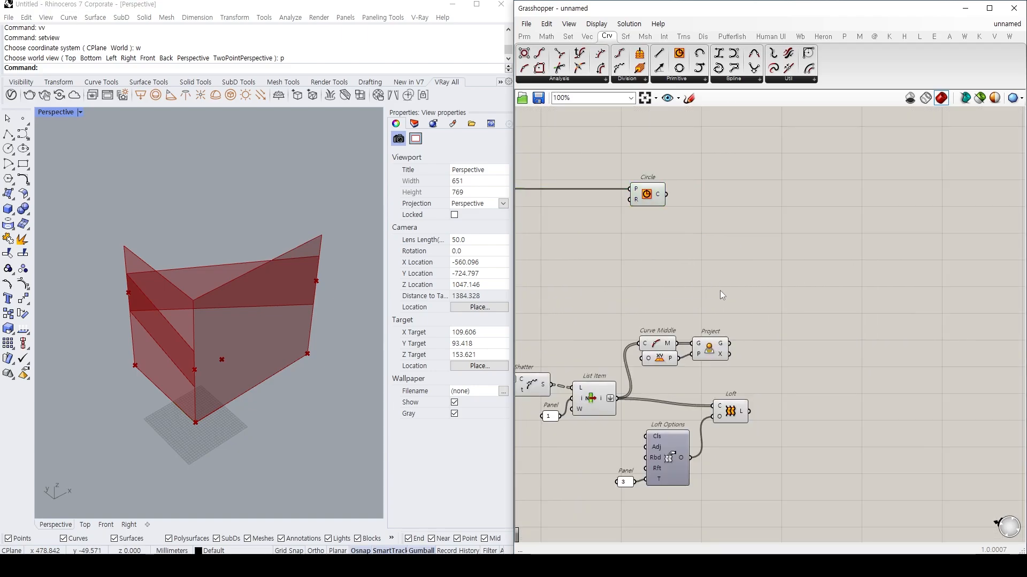
Add a Sort Along Curve component and place it between the Circle and Project components.
double_click(721, 292)
type("sortg")
key("BackSpace")
type("along")
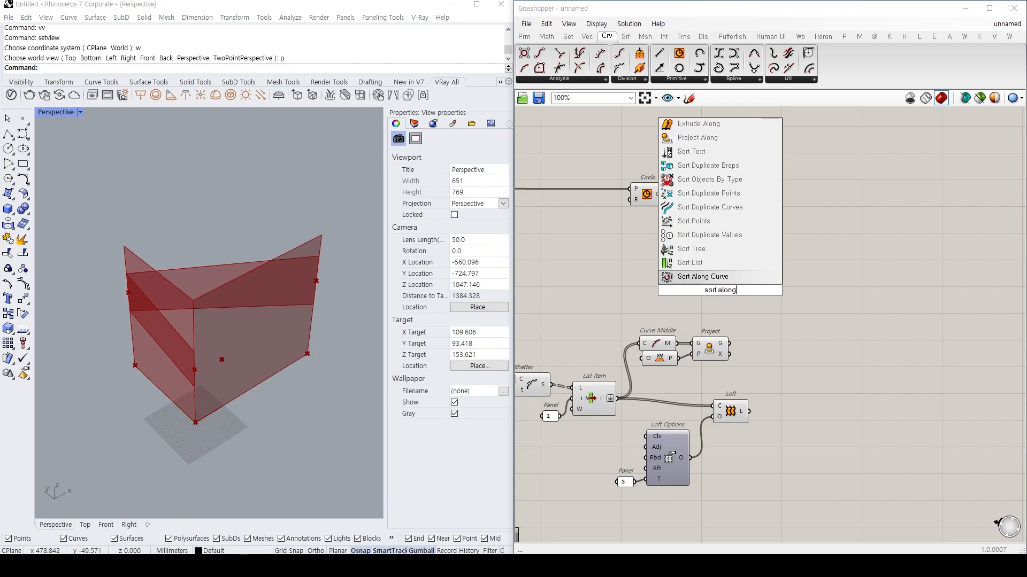
key("Return")
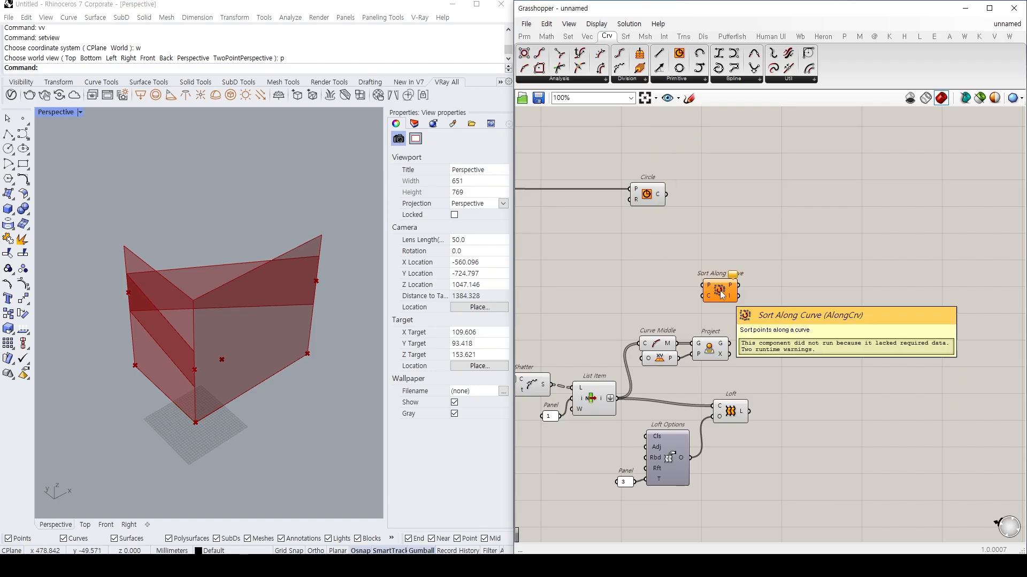
left_click_drag(716, 297, 728, 253)
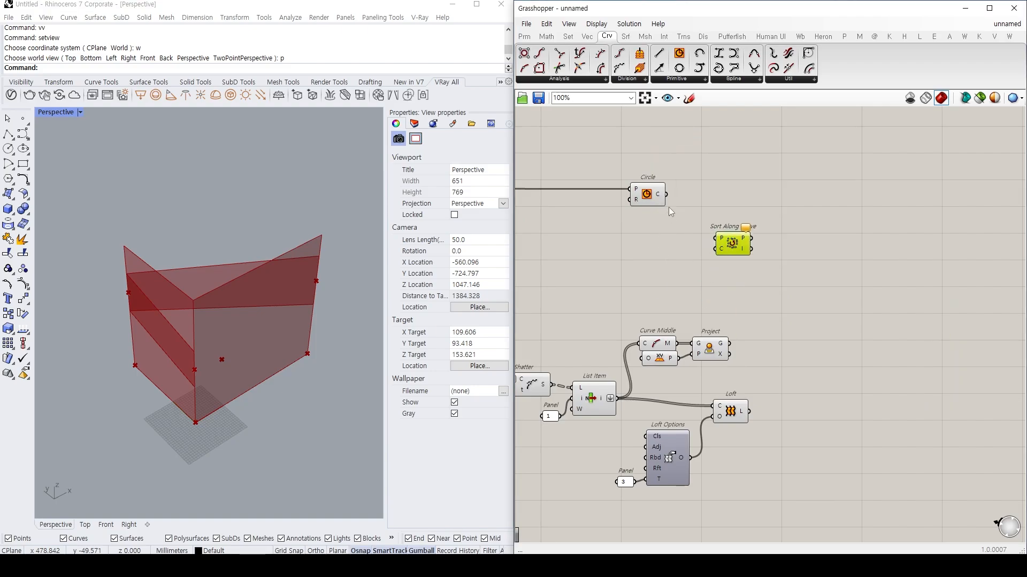
Connect Circle's C output and Project's G output to Sort Along Curve's C and P inputs, and hide that component's preview.
left_click_drag(665, 194, 765, 288)
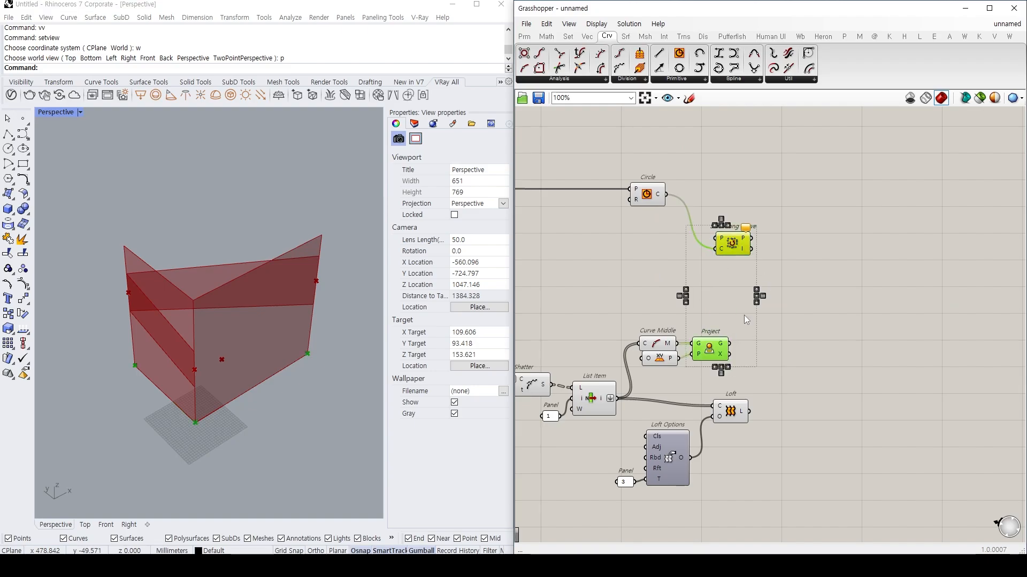
left_click_drag(728, 344, 733, 245)
left_click(733, 244)
mouse_move(742, 255)
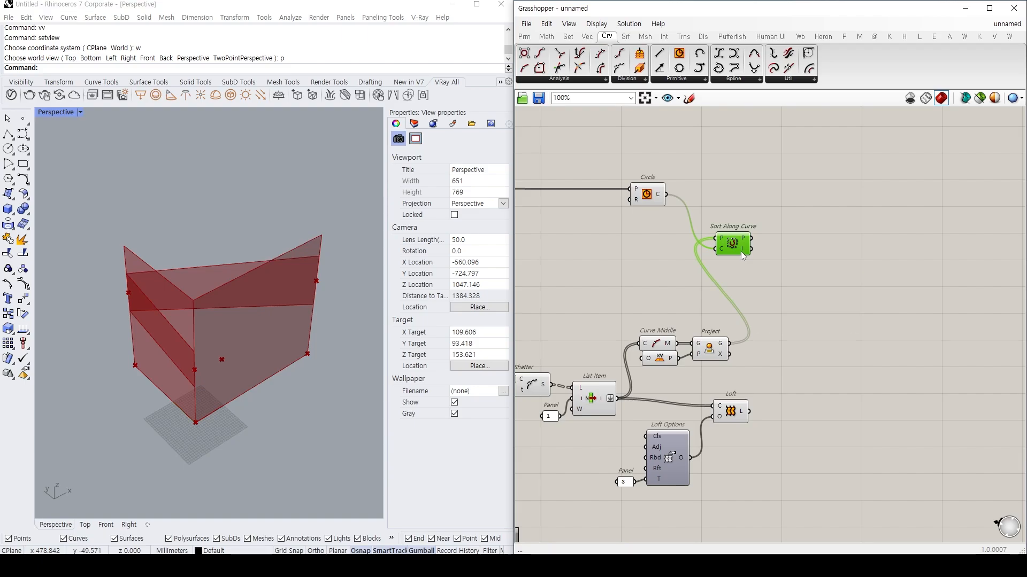
Add a Sort List component and place it beside the Project component.
double_click(770, 332)
type("sort list")
key("Return")
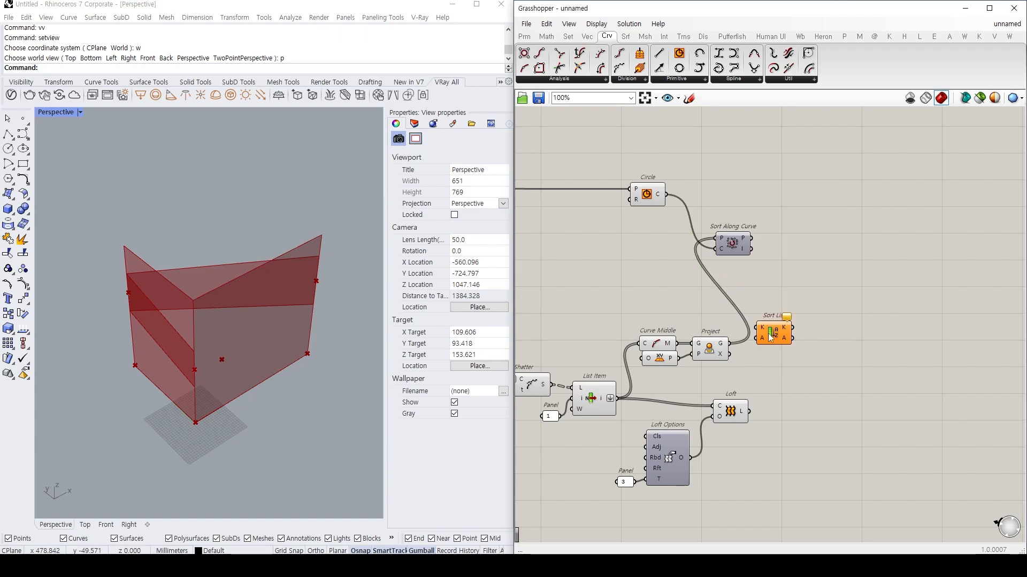
left_click(602, 394)
left_click_drag(618, 400, 769, 328)
left_click_drag(770, 328, 797, 346)
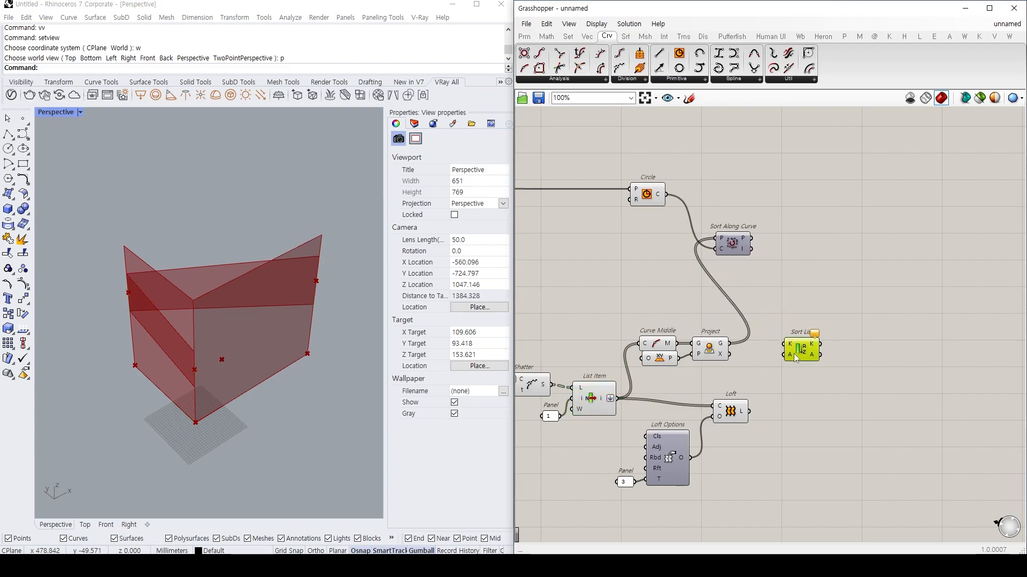
Feed Sort Along Curve into Sort List's K input and the flattened List Item output into A, and connect the sorted A output to Loft's C.
left_click_drag(617, 399, 784, 356)
left_click_drag(751, 239, 808, 401)
left_click(764, 389)
left_click(825, 408)
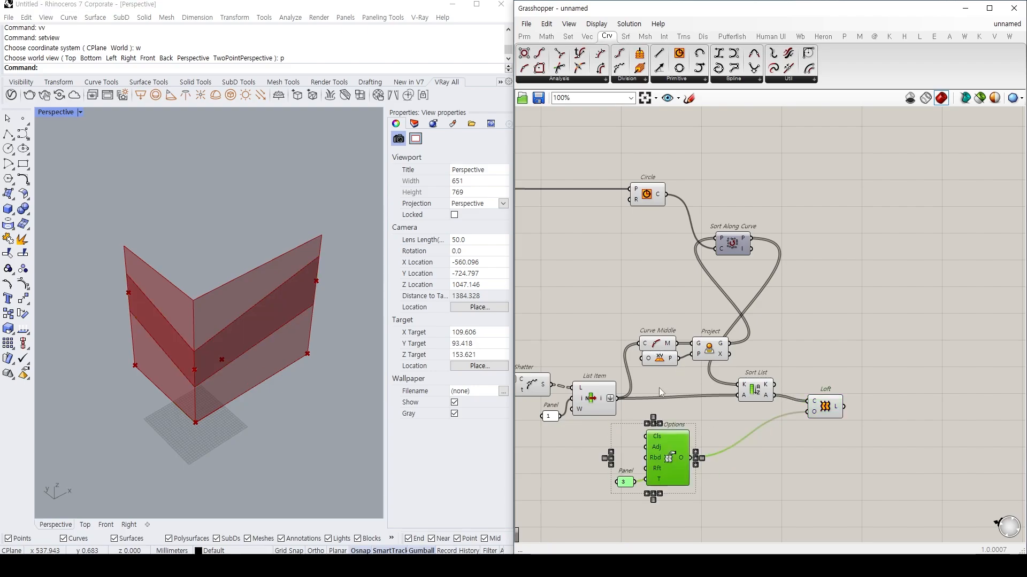
Add a second List Item below the first, feed it the flattened List Item output, and give it +1 and +2 outputs.
double_click(624, 429)
type("list item")
key("Return")
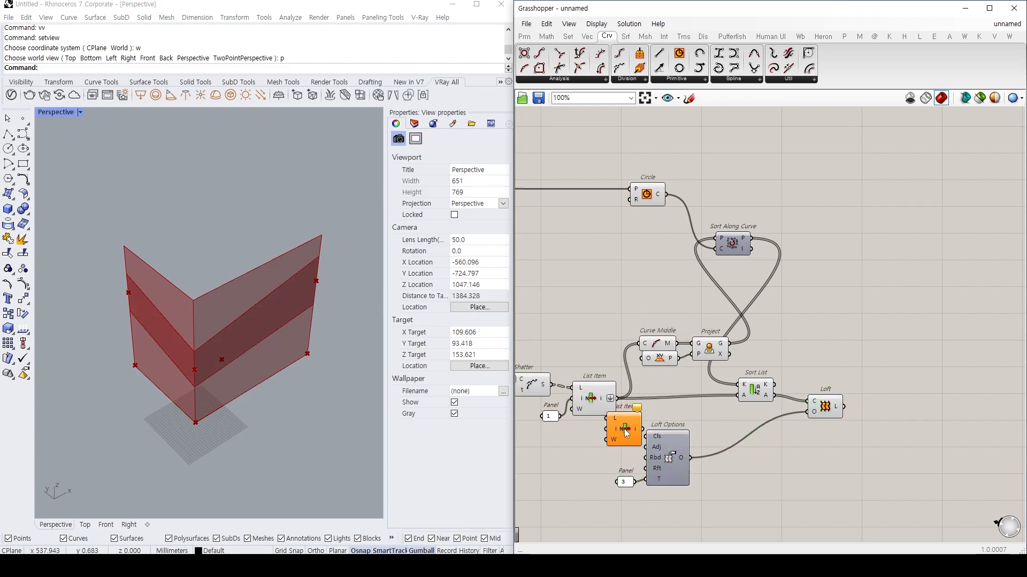
mouse_move(624, 429)
left_mouse_down()
mouse_move(646, 425)
mouse_move(629, 416)
left_mouse_up()
scroll(632, 437, "up", 6)
scroll(651, 450, "up", 2)
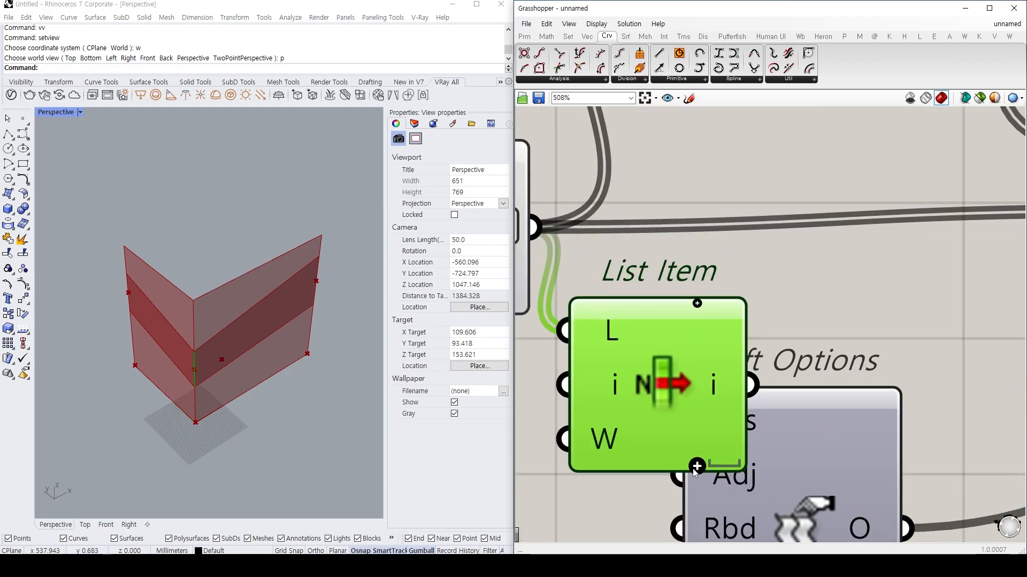
left_click(697, 473)
left_click(698, 472)
scroll(669, 448, "down", 3)
right_click_drag(668, 448, 593, 425)
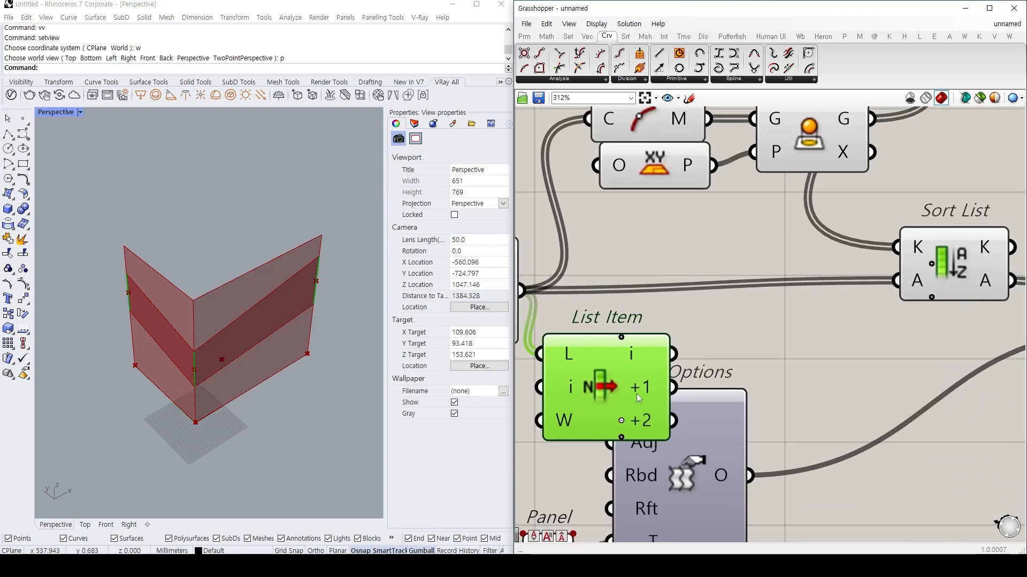
double_click(727, 344)
key("Escape")
double_click(727, 345)
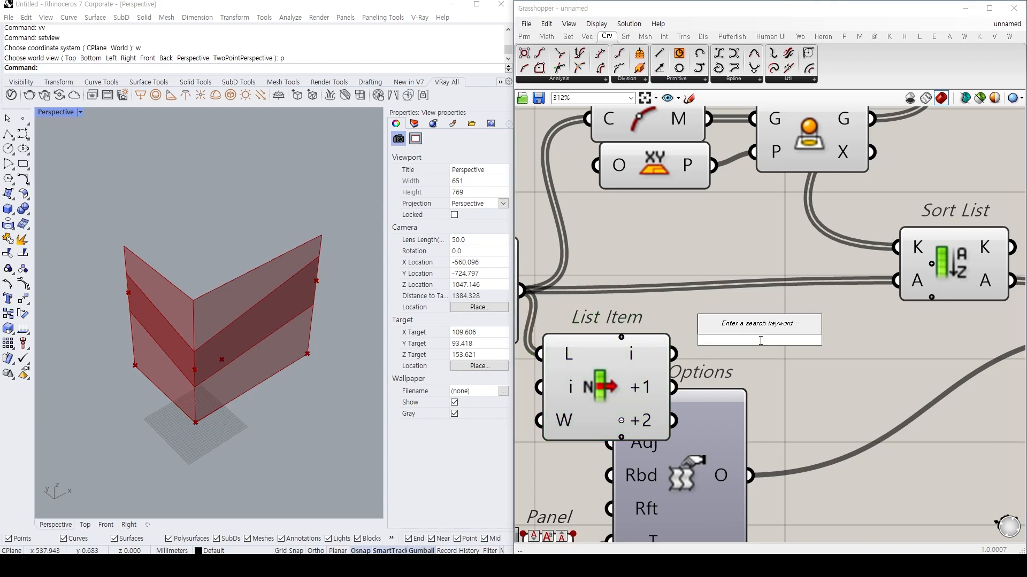
type("repla")
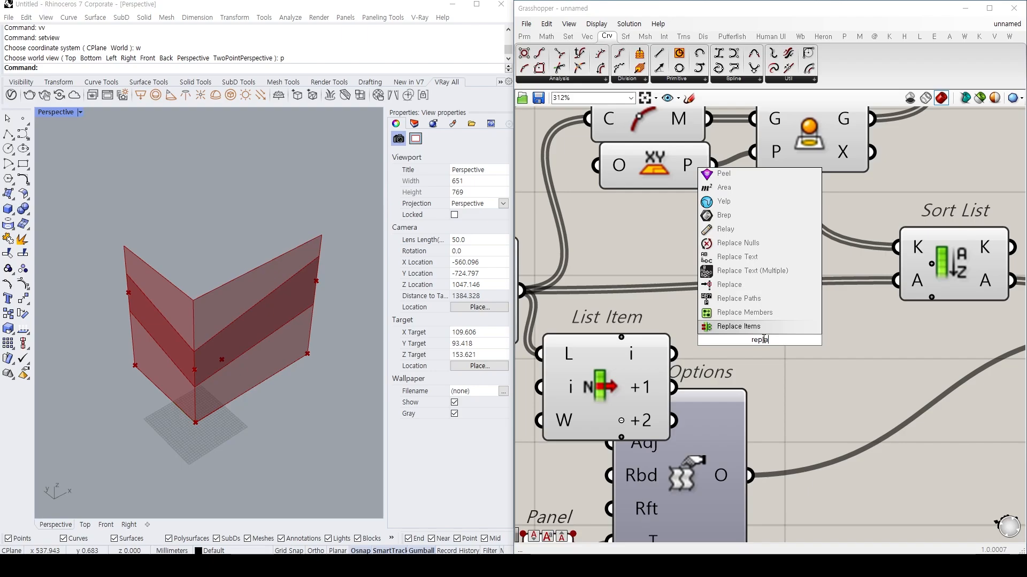
Move the Loft Options component and its Panel away from the second List Item, below Sort List.
scroll(761, 374, "down", 2)
right_click_drag(826, 457, 792, 382)
scroll(792, 382, "down", 2)
left_click_drag(757, 448, 573, 379)
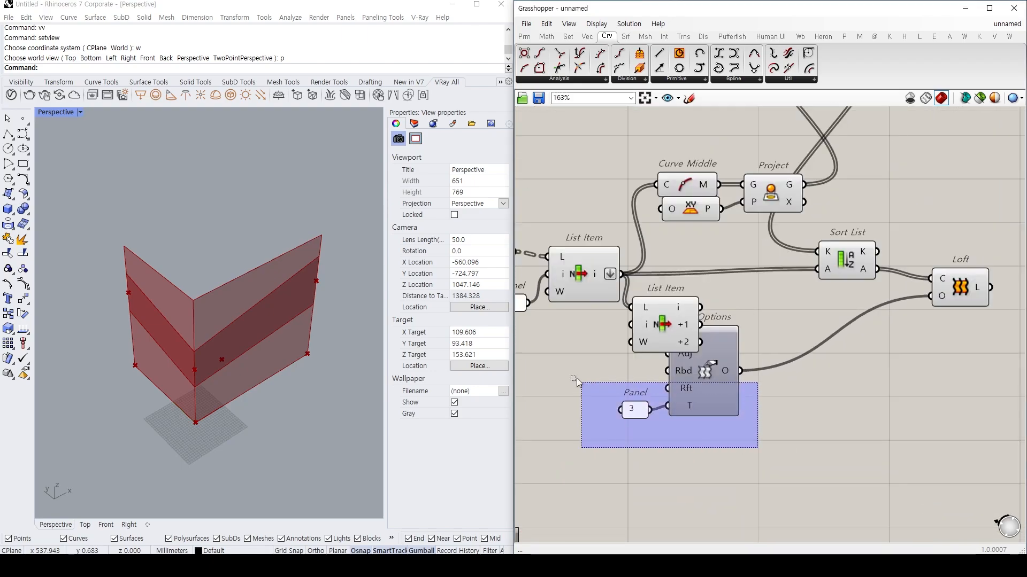
left_click_drag(713, 393, 868, 431)
Add another Loft component beside the second List Item.
left_click(759, 356)
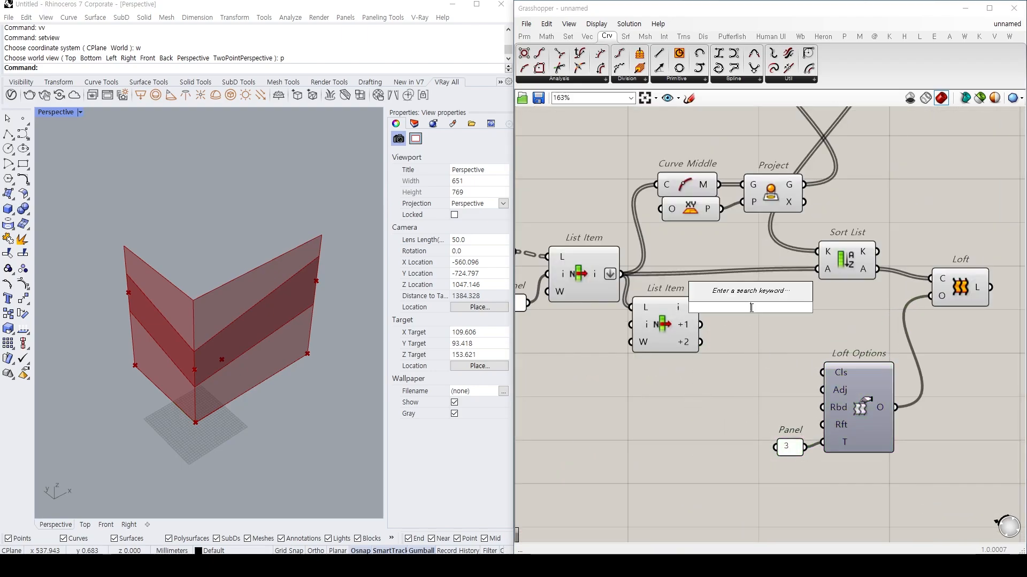
left_click(665, 330)
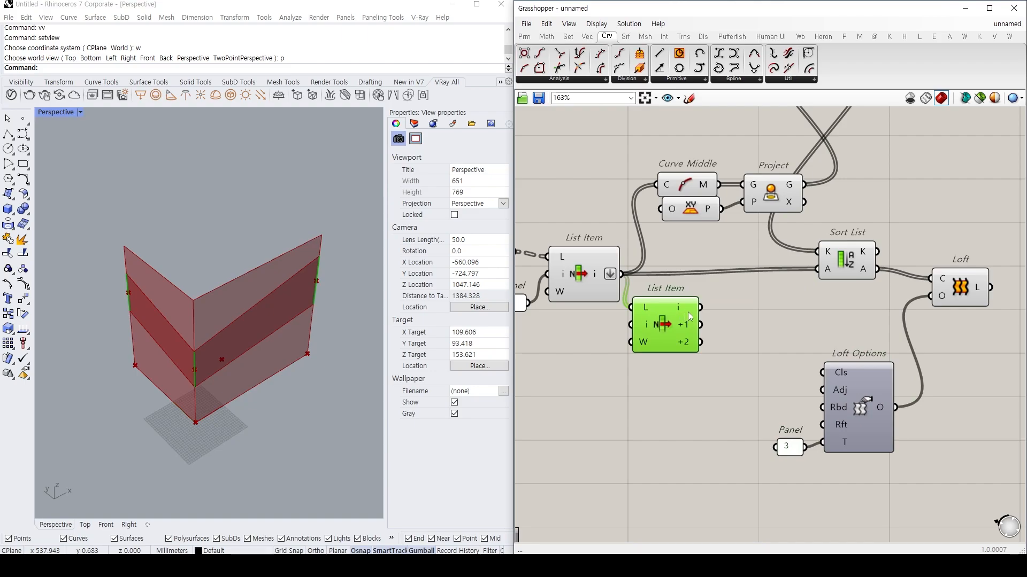
double_click(780, 319)
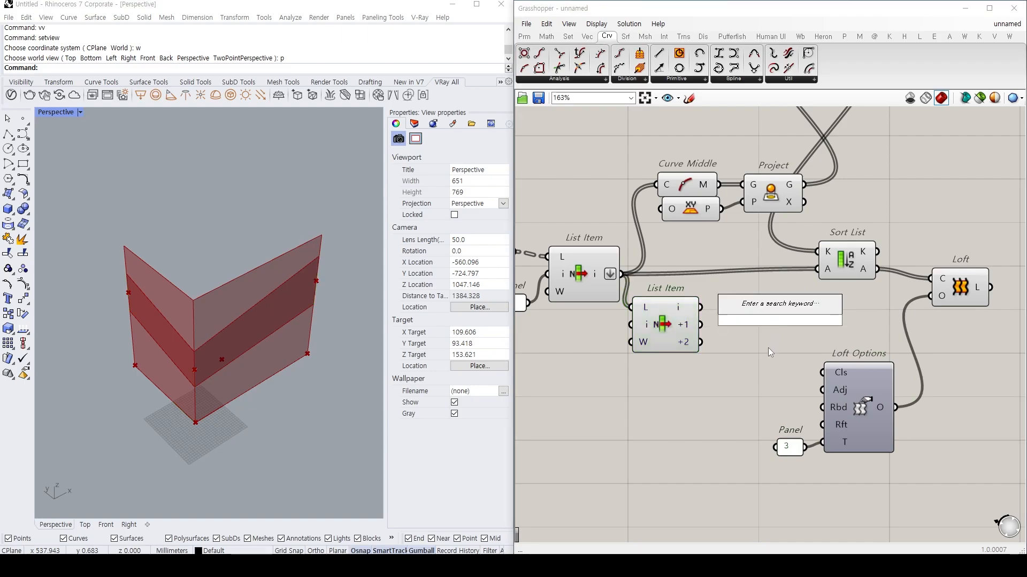
type("l")
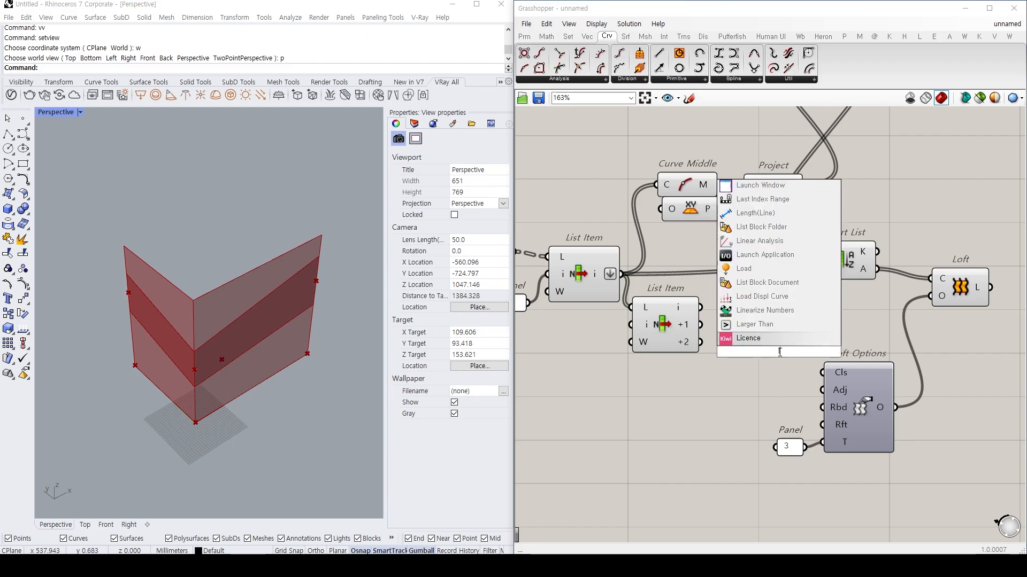
type("oft")
key("Return")
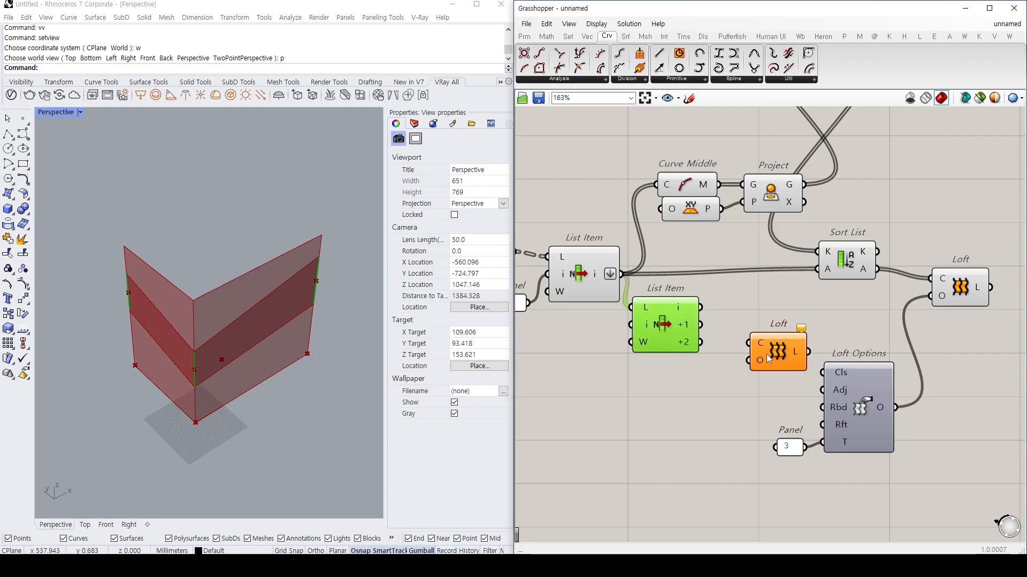
Remove the +1 and +2 outputs from the second List Item and add them back.
scroll(680, 329, "up", 5)
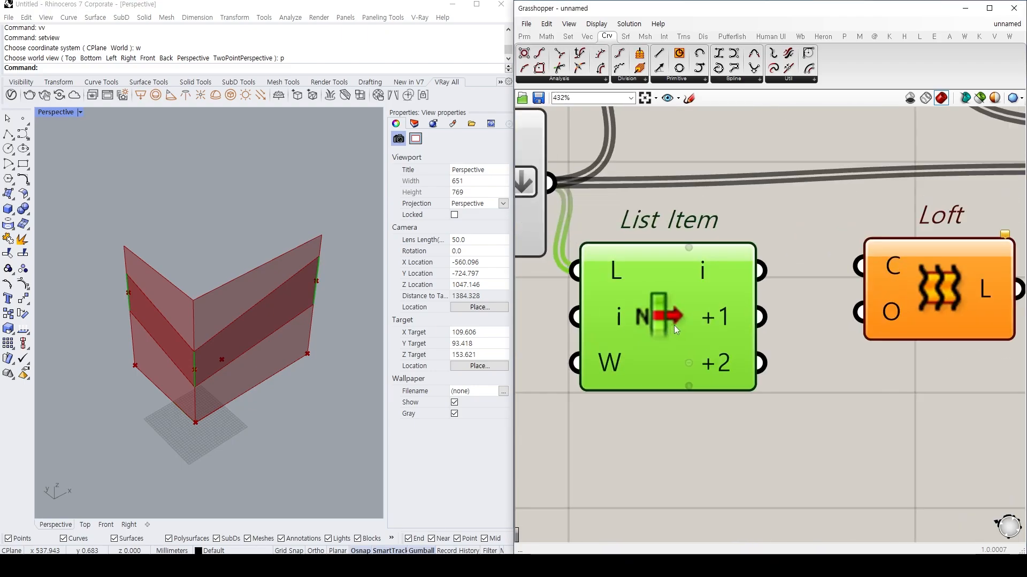
scroll(674, 325, "up", 3)
left_click(688, 363)
left_click(688, 352)
scroll(669, 335, "down", 2)
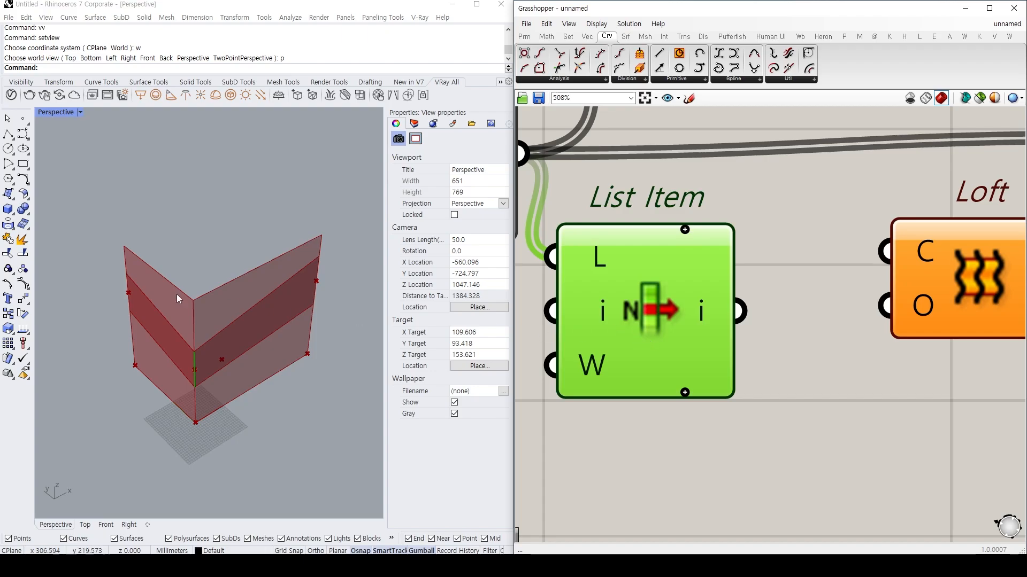
left_click(684, 393)
left_click(684, 392)
scroll(643, 378, "down", 2)
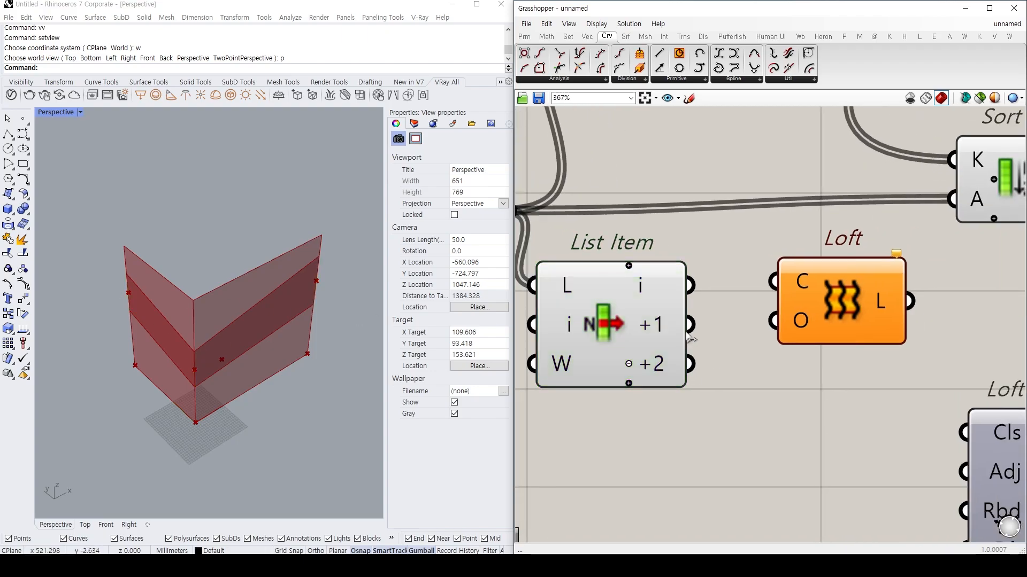
Connect the second List Item's i, +1 and +2 outputs to the new Loft's C input.
left_click_drag(690, 325, 773, 282)
left_click_drag(690, 286, 773, 283, "shift")
left_click_drag(704, 360, 773, 282, "shift")
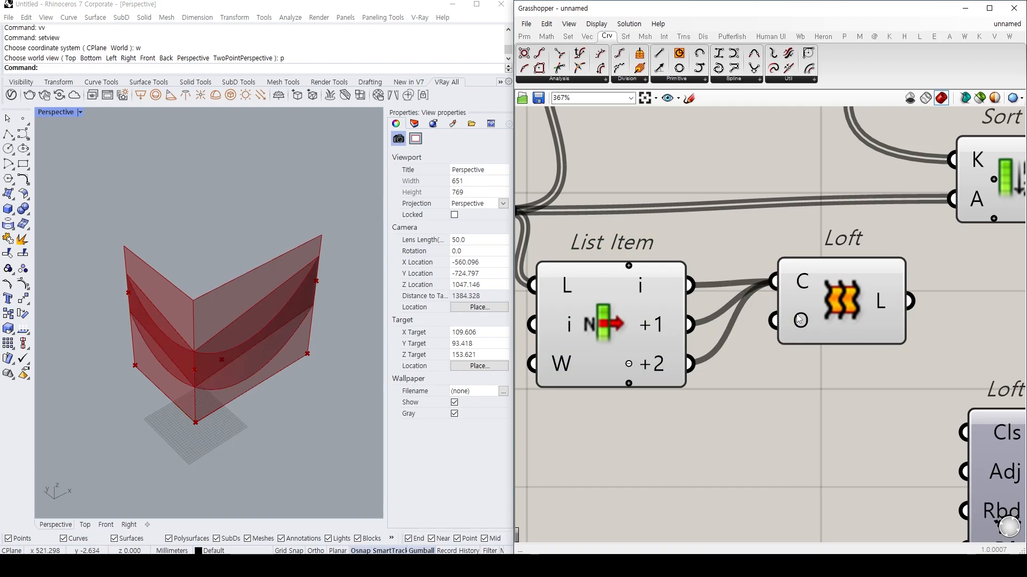
Undo the trial wiring together with the extra Loft and the second List Item.
scroll(680, 347, "down", 1)
key("ctrl+z")
key("ctrl+z")
key("ctrl+z")
key("ctrl+z")
key("ctrl+z")
key("ctrl+z")
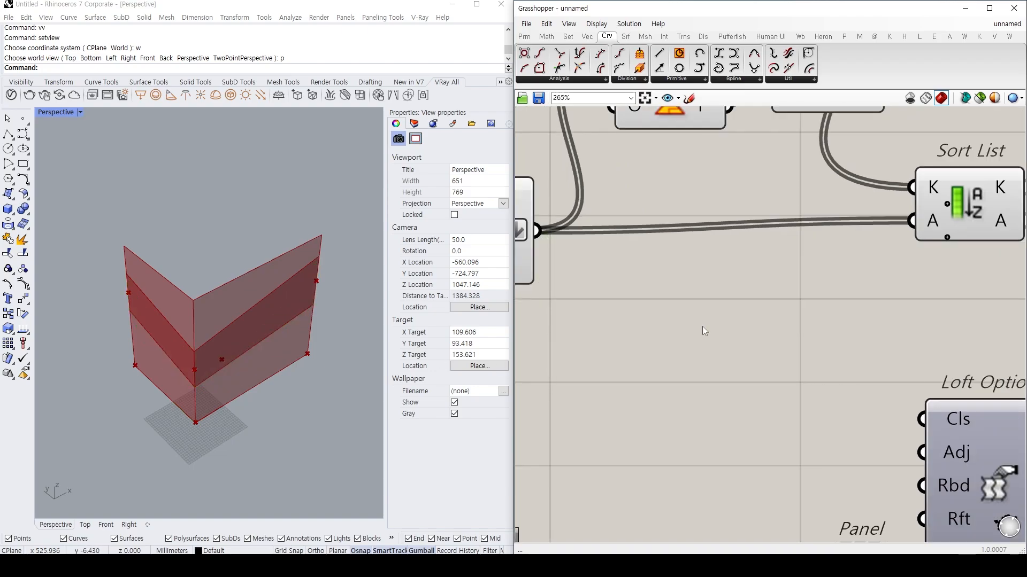
Examine the sorted edge segments and the lofted surface by highlighting the Sort List and Loft components.
scroll(702, 327, "down", 2)
left_click(820, 291)
left_click_drag(817, 287, 820, 275)
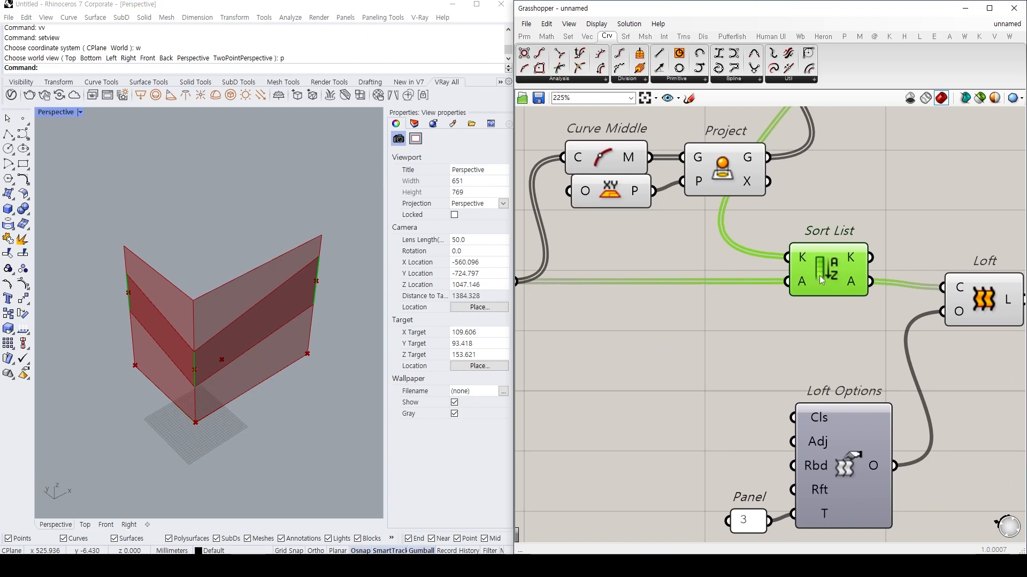
right_click_drag(819, 275, 737, 302)
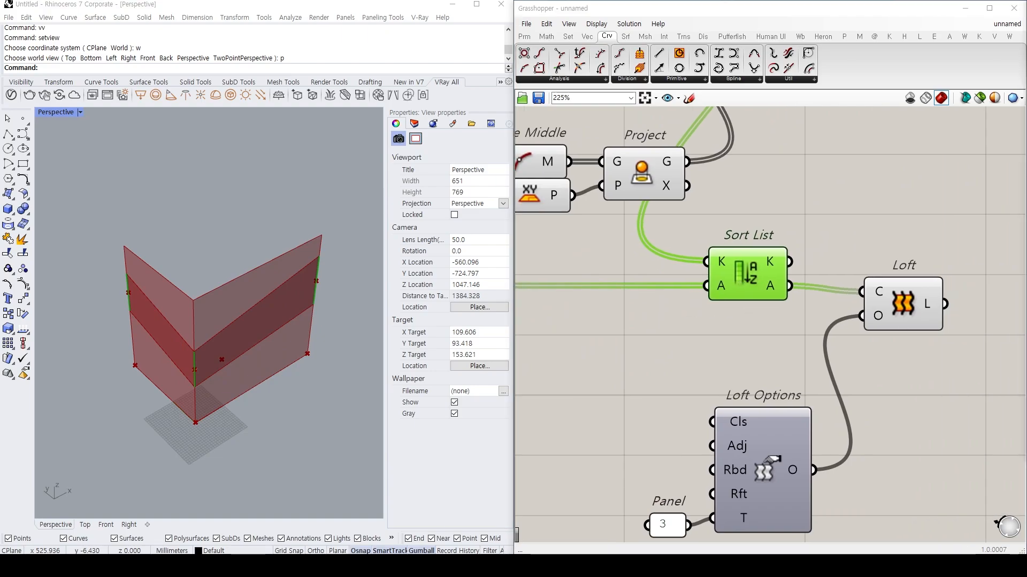
left_click(804, 357)
right_click_drag(804, 357, 728, 342)
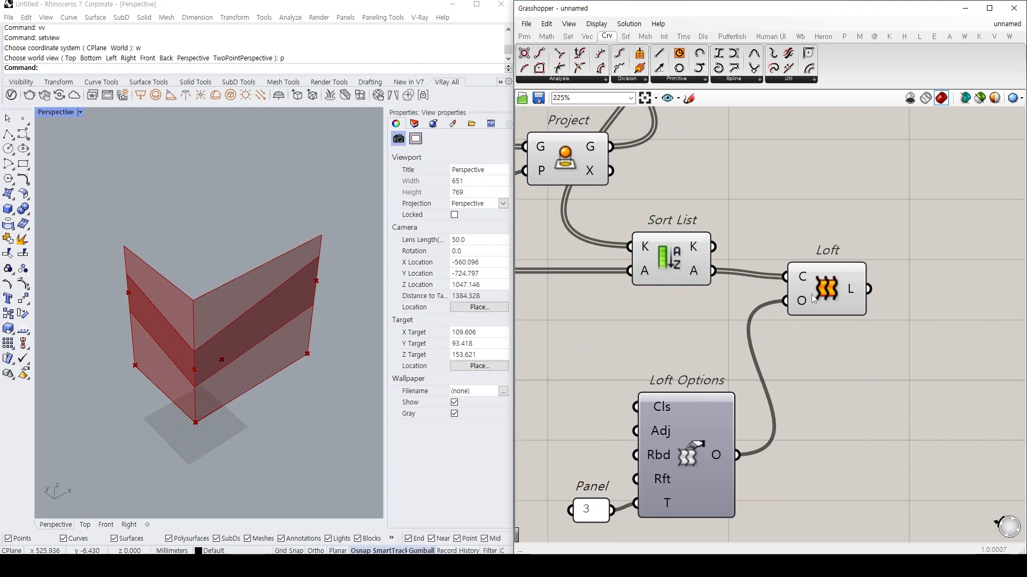
left_click_drag(820, 310, 818, 305)
scroll(719, 230, "down", 3)
right_click_drag(682, 246, 836, 283)
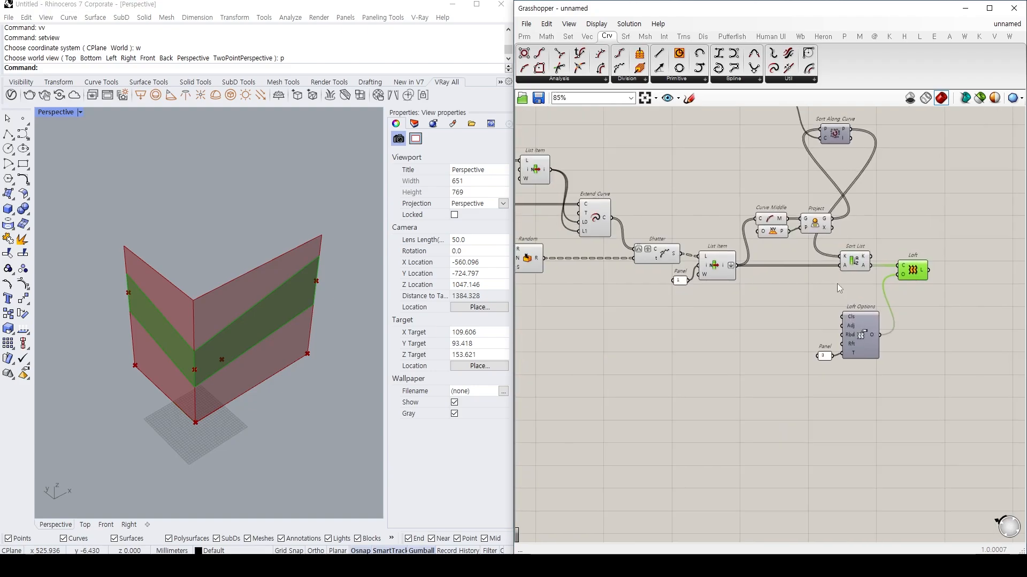
Hide the preview of all components upstream of Loft, including the Circle, so only the lofted surface is shown.
left_click_drag(836, 284, 565, 209)
right_click_drag(907, 241, 781, 246)
scroll(773, 217, "down", 3)
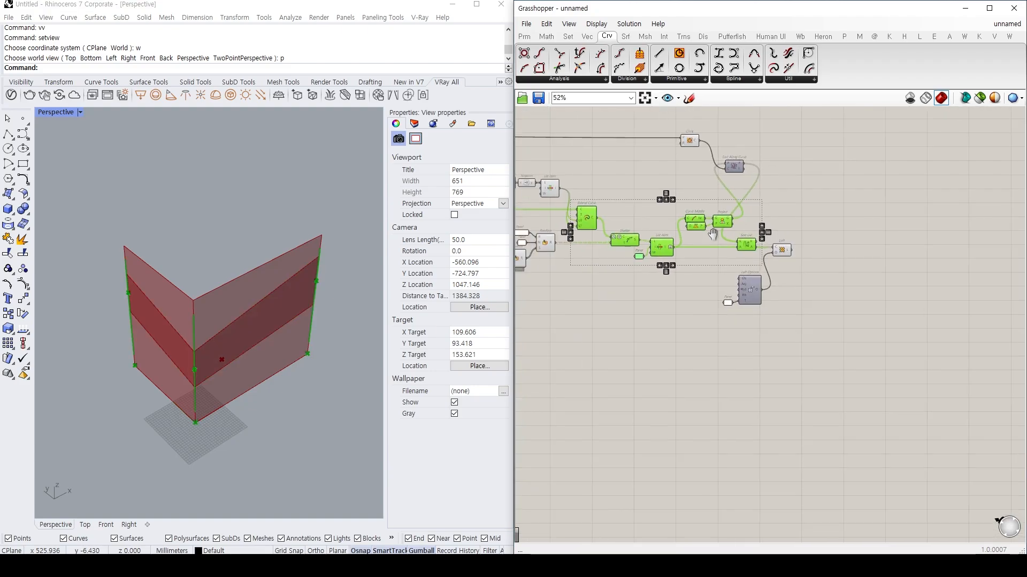
right_click_drag(662, 254, 883, 269)
left_click_drag(797, 305, 659, 187, "shift")
left_click(905, 155)
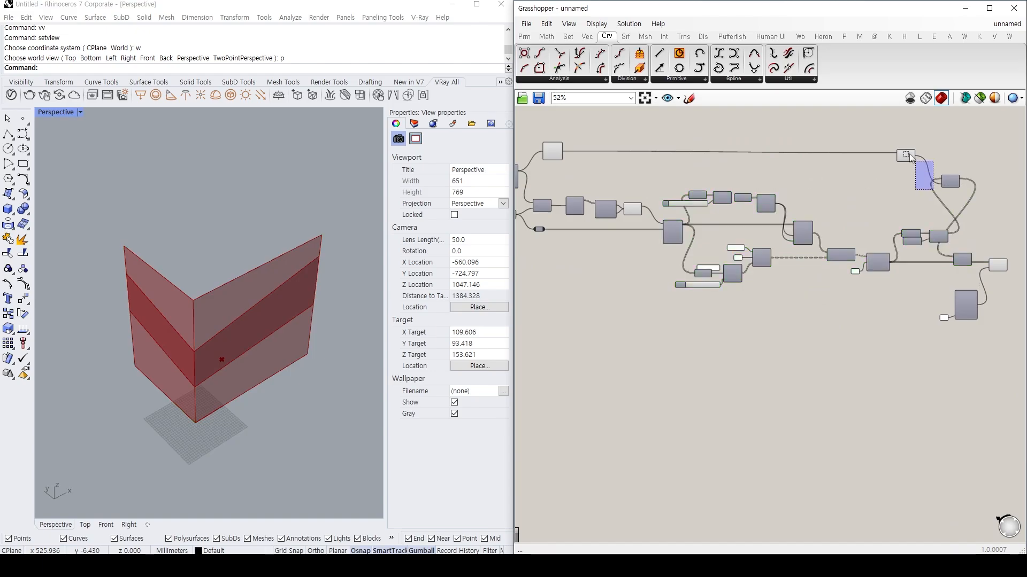
right_click_drag(655, 217, 704, 225)
left_click(681, 216)
scroll(741, 213, "up", 5)
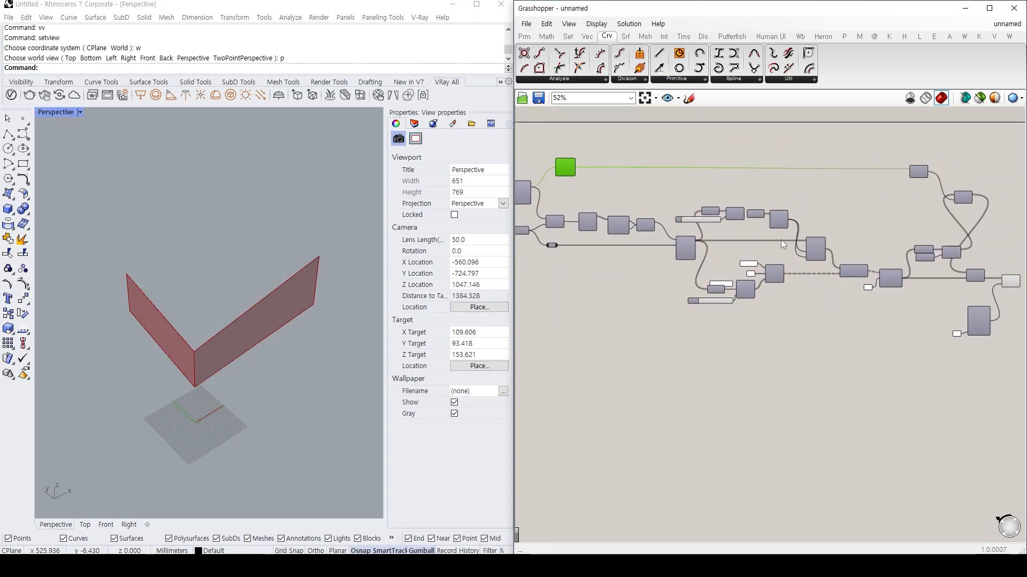
scroll(795, 316, "up", 2)
Add a Triangle Panels B component and place it beside the Loft component.
left_click(738, 293)
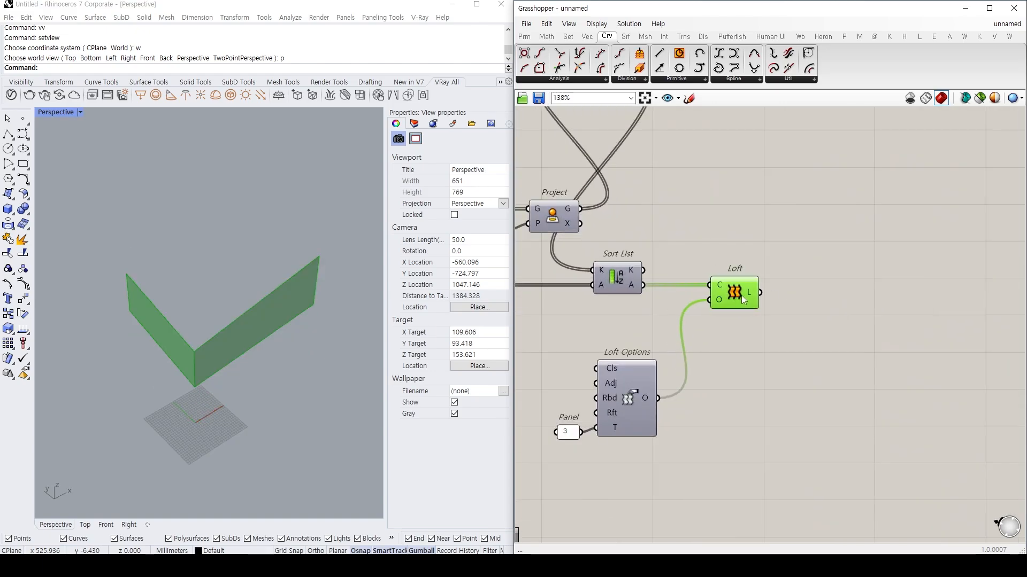
left_click(878, 300)
double_click(881, 299)
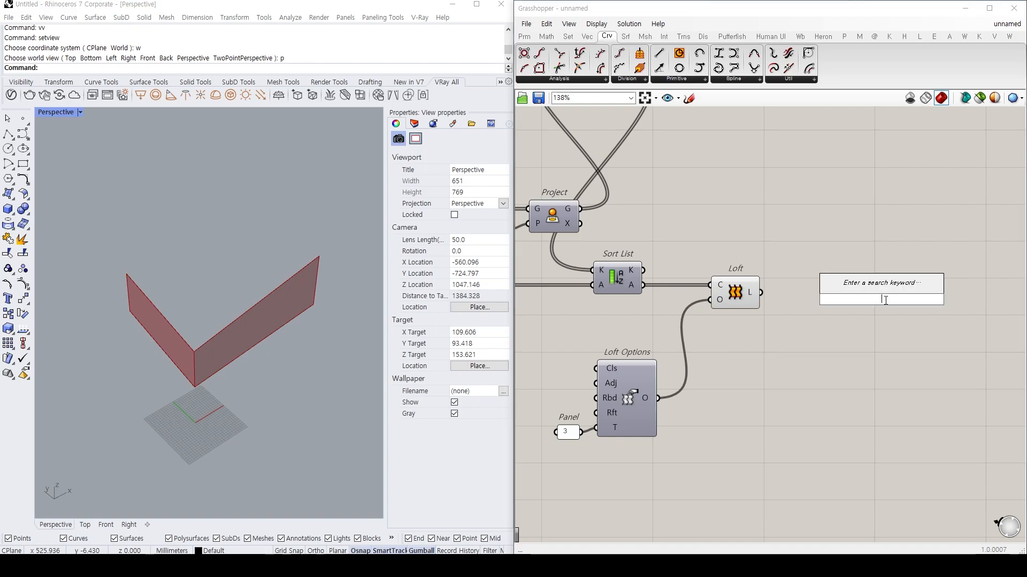
left_click(849, 225)
left_click(919, 36)
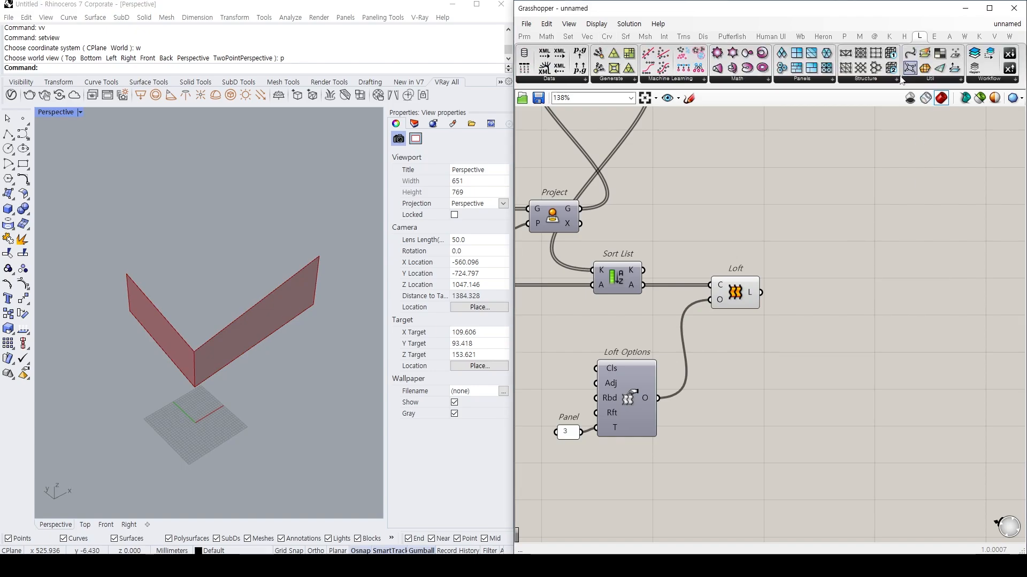
left_click(826, 80)
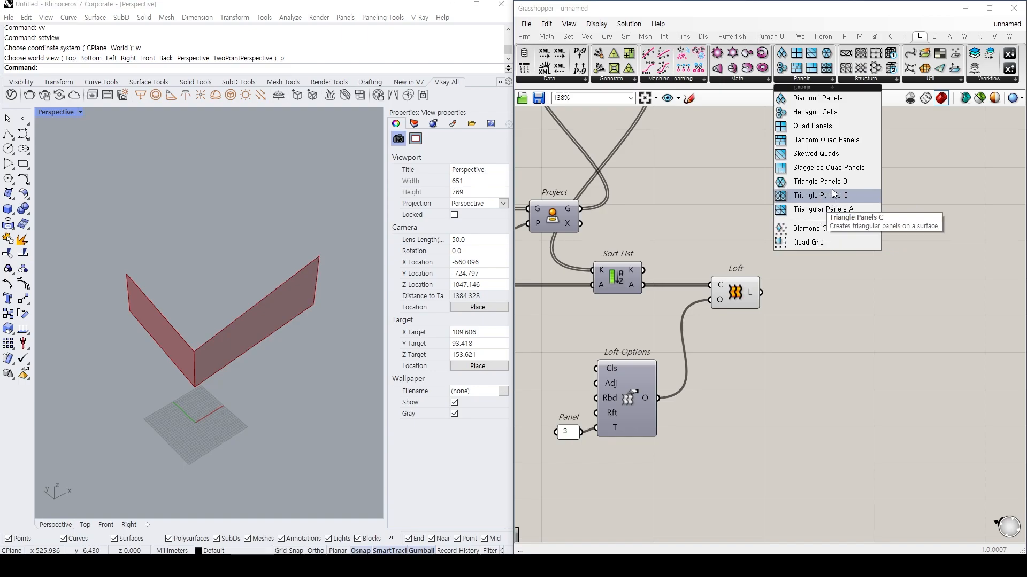
left_click_drag(831, 182, 850, 297)
right_click_drag(775, 342, 774, 322)
left_click_drag(760, 292, 758, 270)
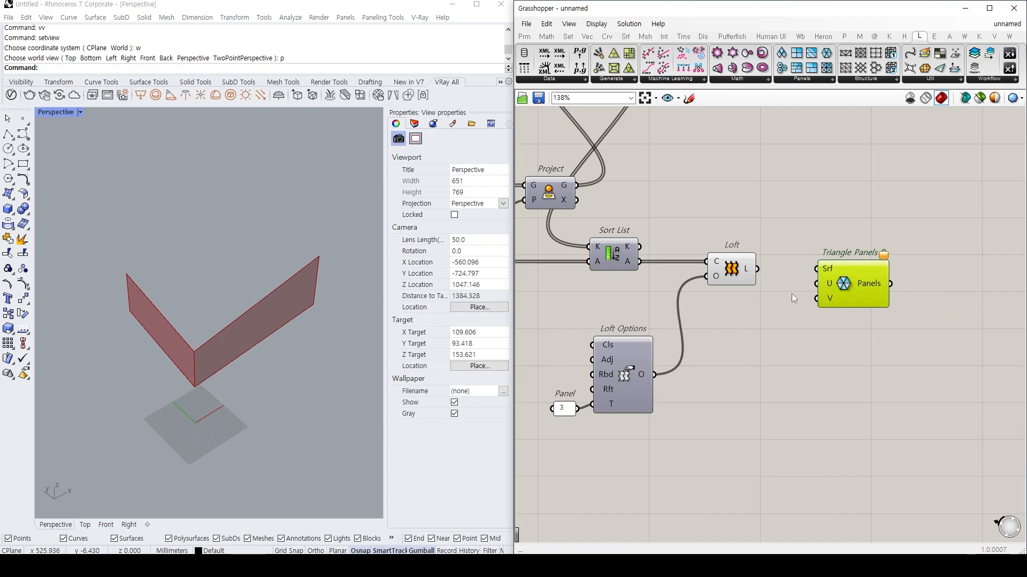
Add a Deconstruct Brep component between Loft and Triangle Panels B and connect Loft's L output to its B input.
right_click_drag(789, 315, 743, 318)
left_click(743, 318)
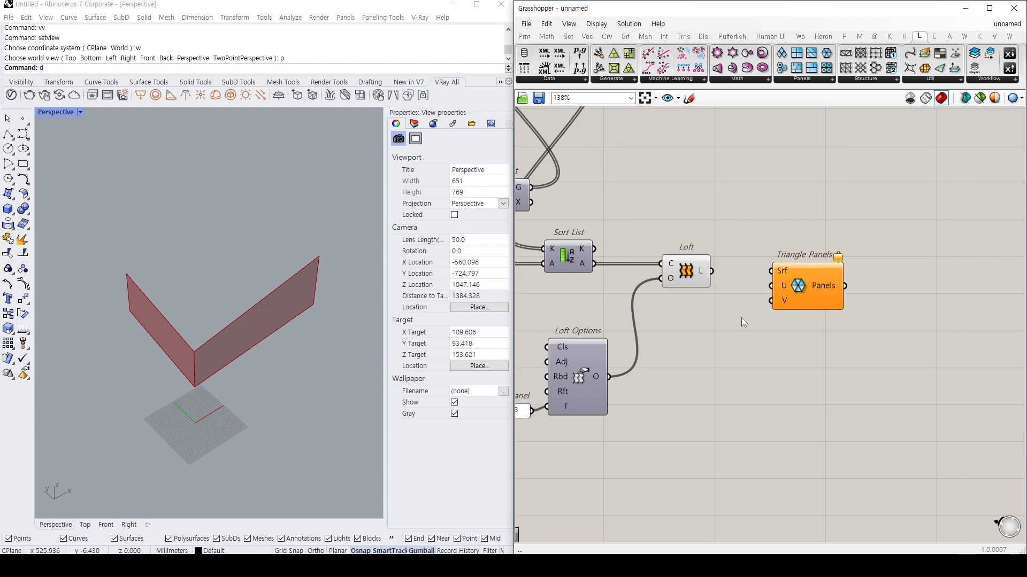
double_click(686, 328)
type("deconstruct b rep")
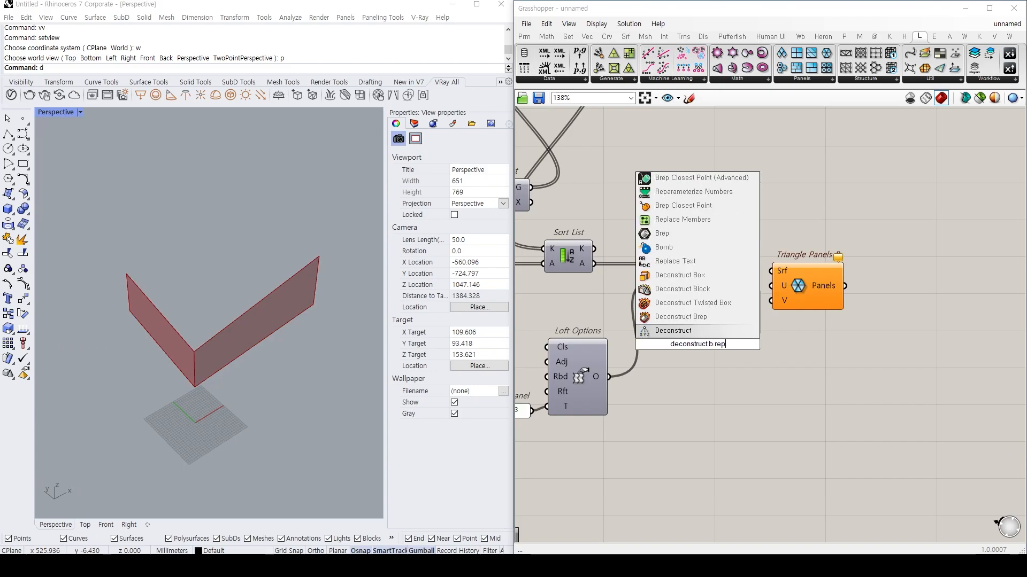
key("Up")
key("Return")
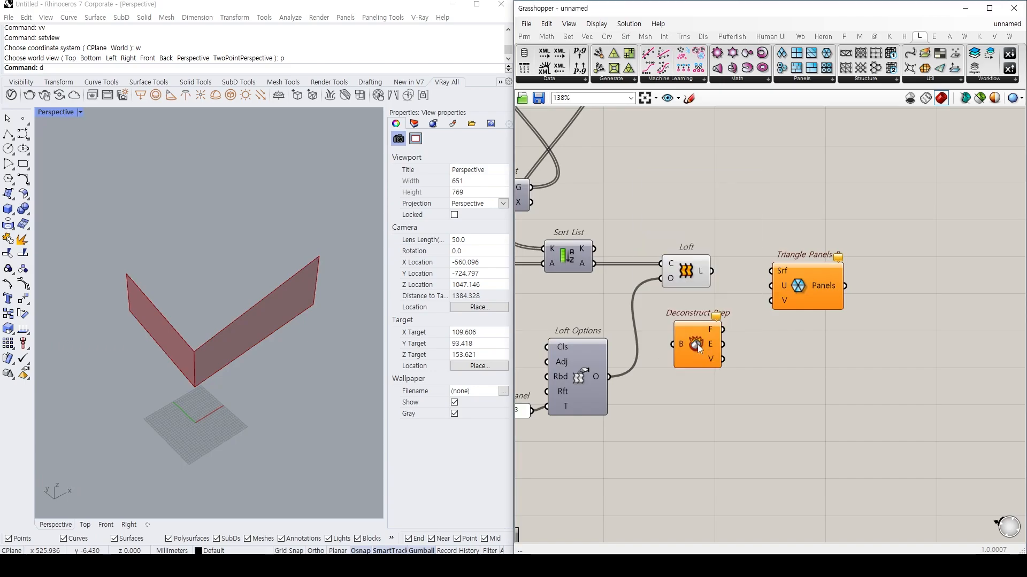
left_click_drag(698, 344, 721, 300)
left_click_drag(799, 289, 851, 316)
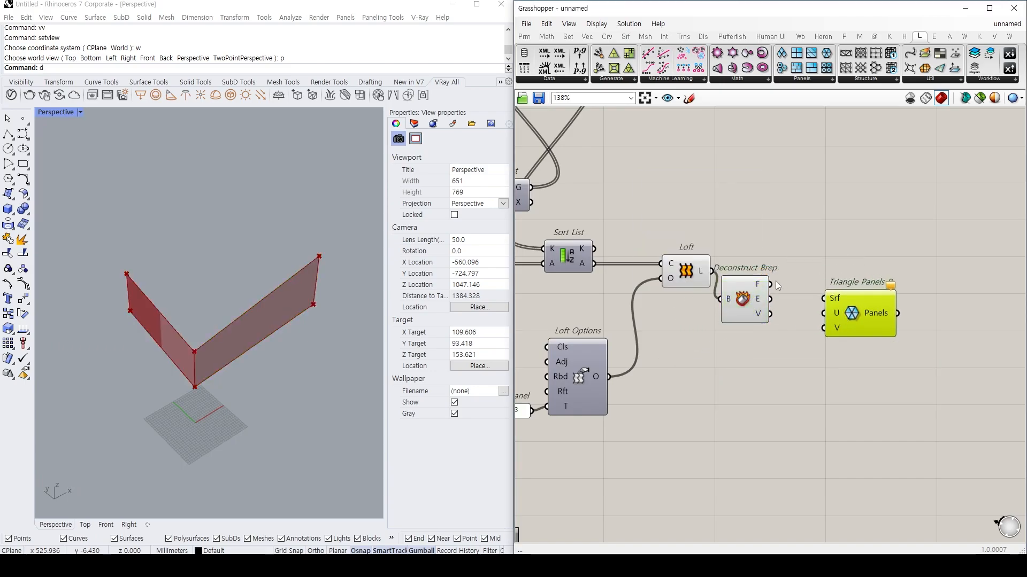
Connect Deconstruct Brep's F output to Triangle Panels B's Srf input and hide the Loft and Deconstruct Brep previews.
left_click_drag(770, 284, 823, 298)
left_click_drag(841, 312, 891, 316)
left_click(688, 280)
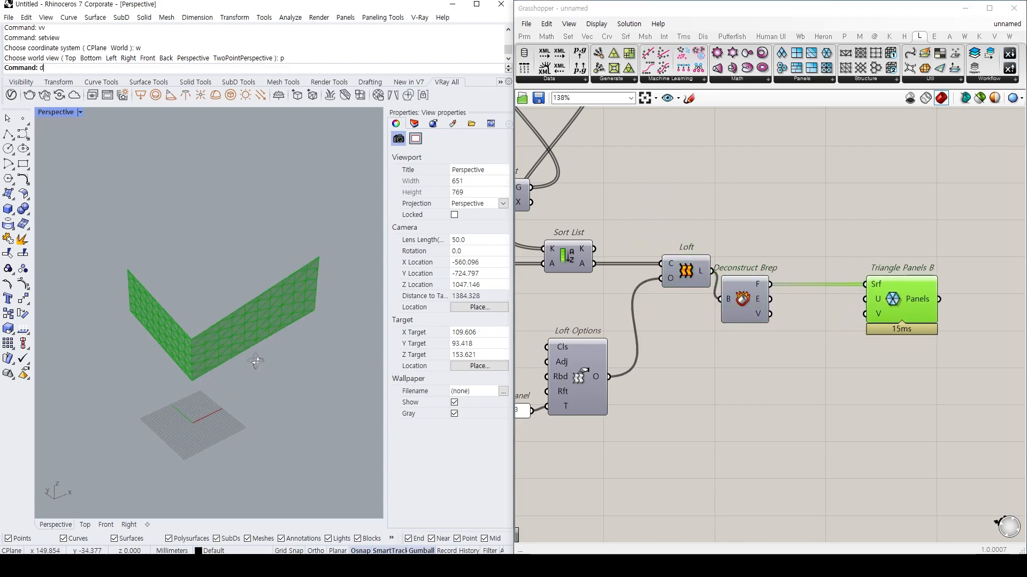
scroll(197, 330, "up", 5)
right_click_drag(197, 331, 250, 320)
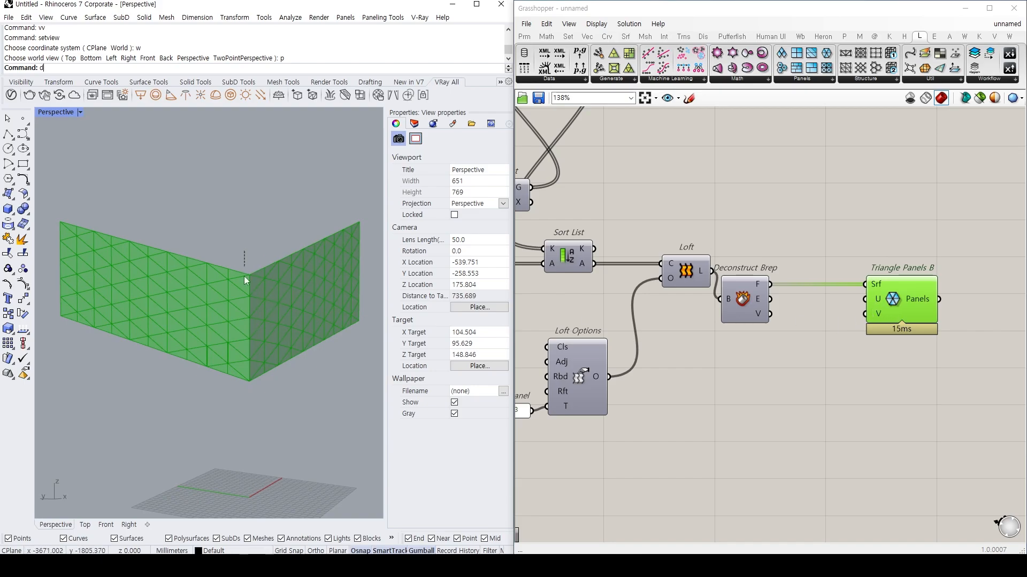
right_click_drag(254, 388, 242, 374)
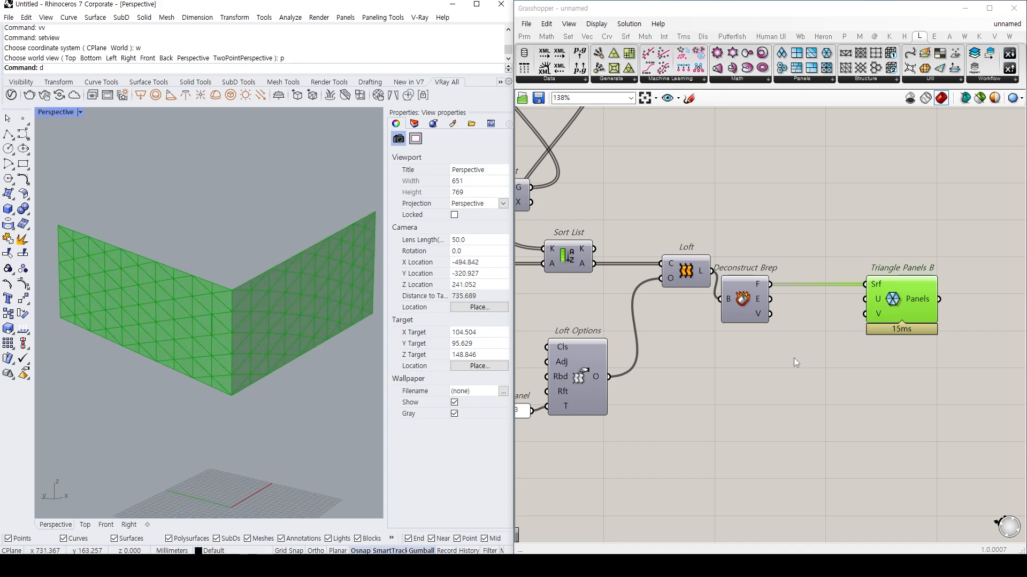
Try 9 U divisions on Triangle Panels B with a Number Slider, check the corner edge, and remove the slider.
double_click(773, 397)
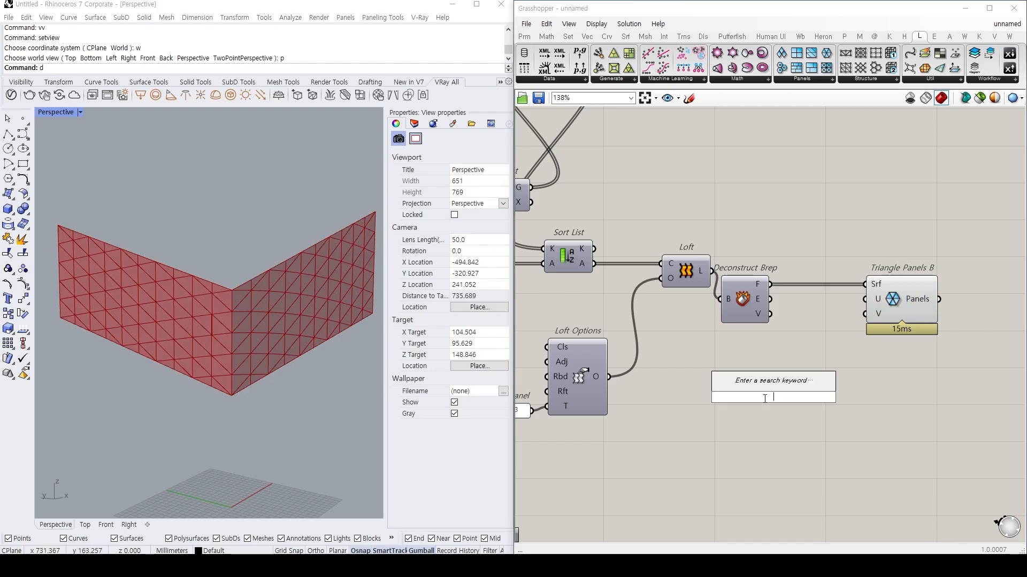
type("9")
key("Return")
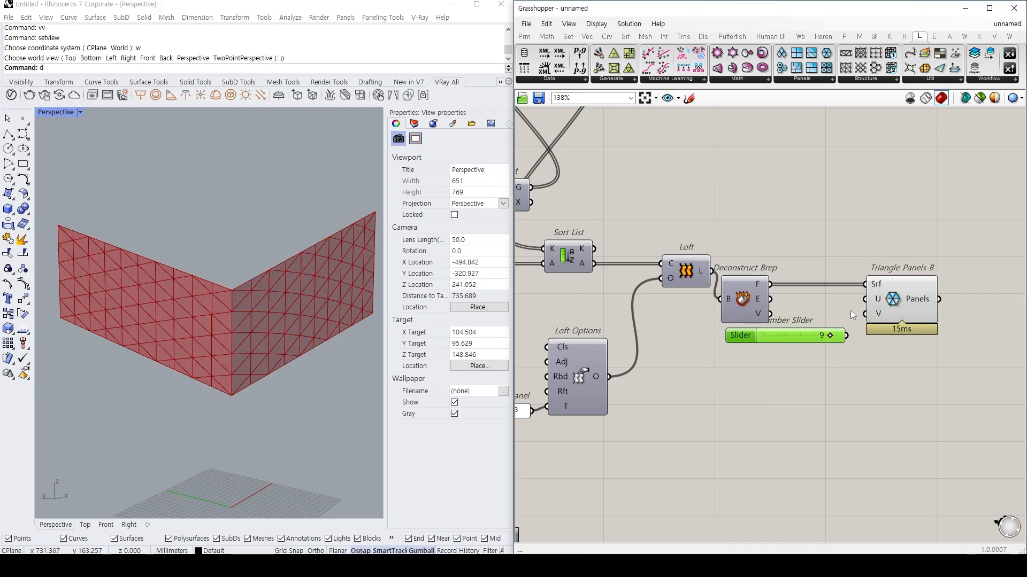
left_click_drag(865, 299, 846, 336)
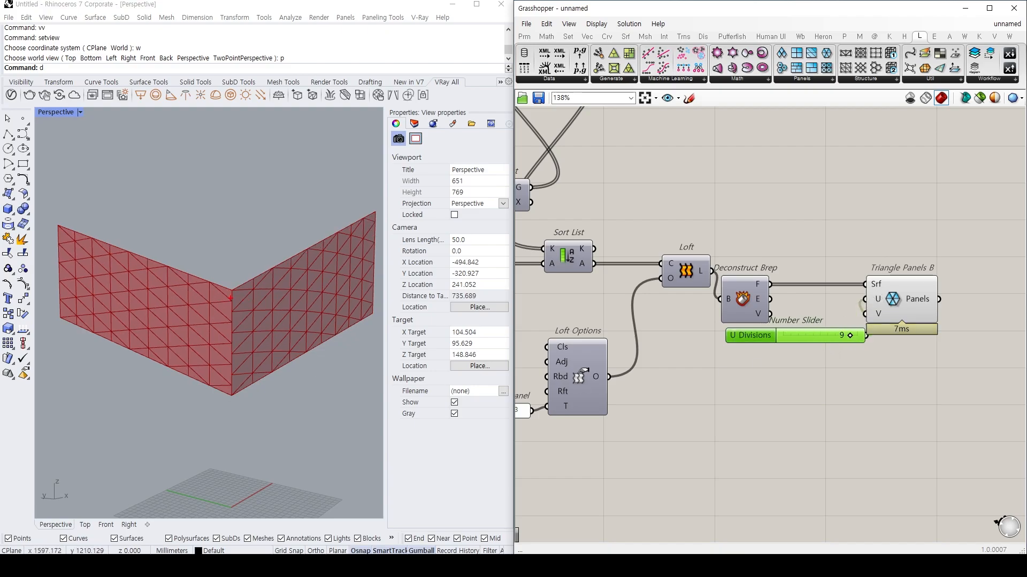
mouse_move(232, 282)
left_mouse_down()
mouse_move(214, 401)
mouse_move(243, 278)
left_mouse_up()
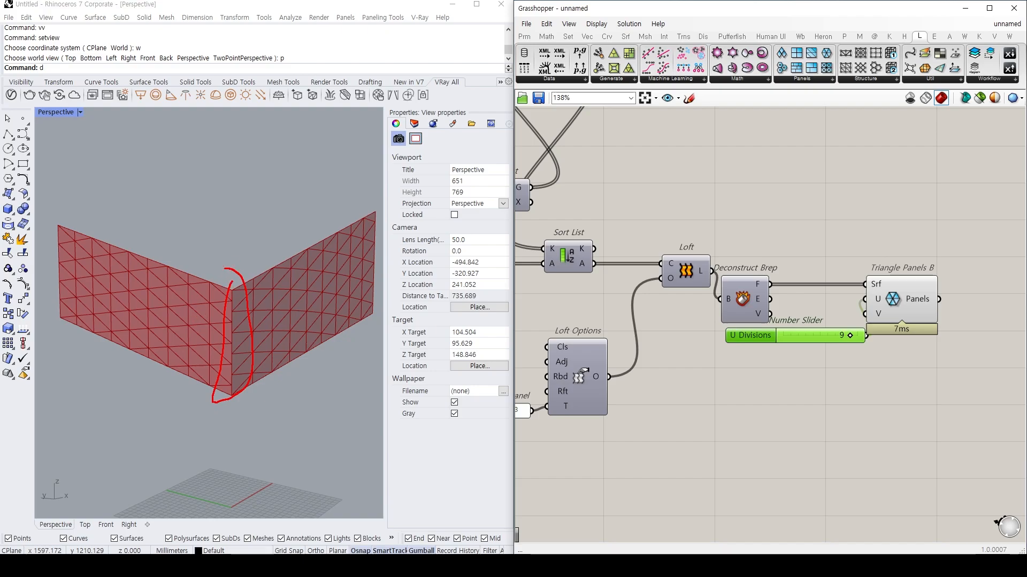
key("Escape")
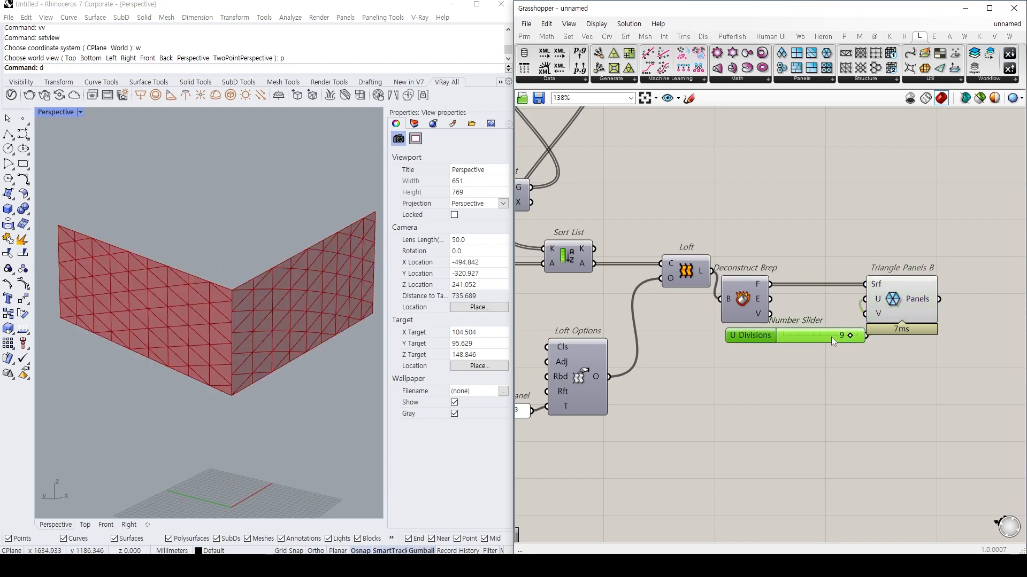
key("Delete")
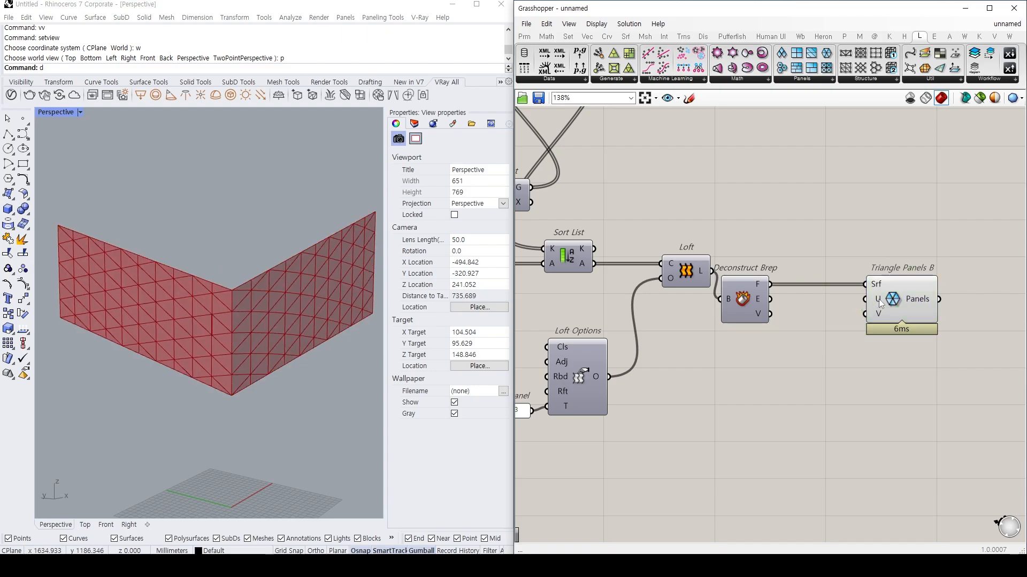
Try 9 V divisions on Triangle Panels B with a Number Slider, check how the panels meet at the corner, and remove the slider.
key("ctrl+2")
right_click_drag(838, 336, 791, 329)
left_click(851, 304)
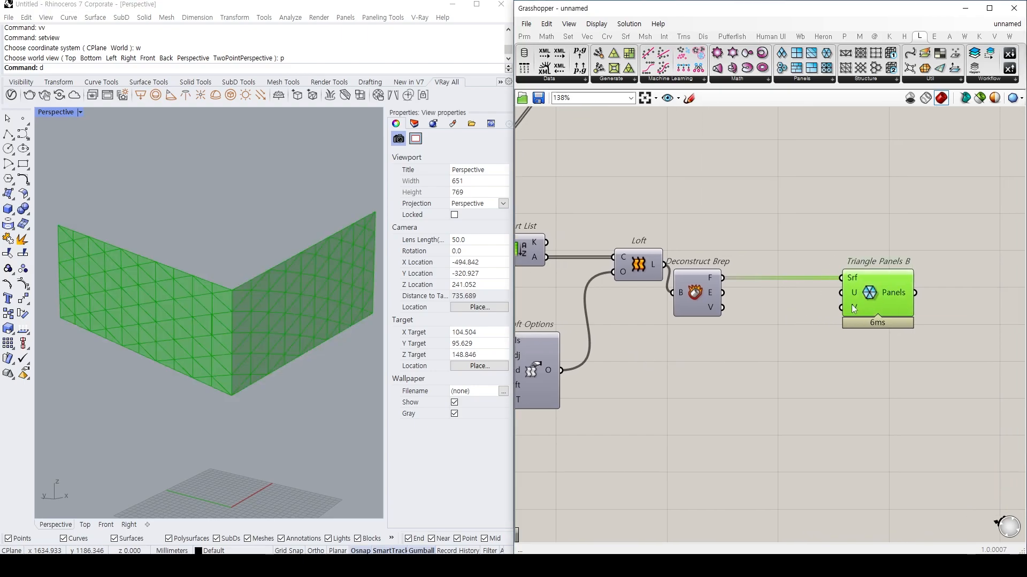
left_click_drag(852, 304, 814, 349)
double_click(778, 352)
type("9")
key("Return")
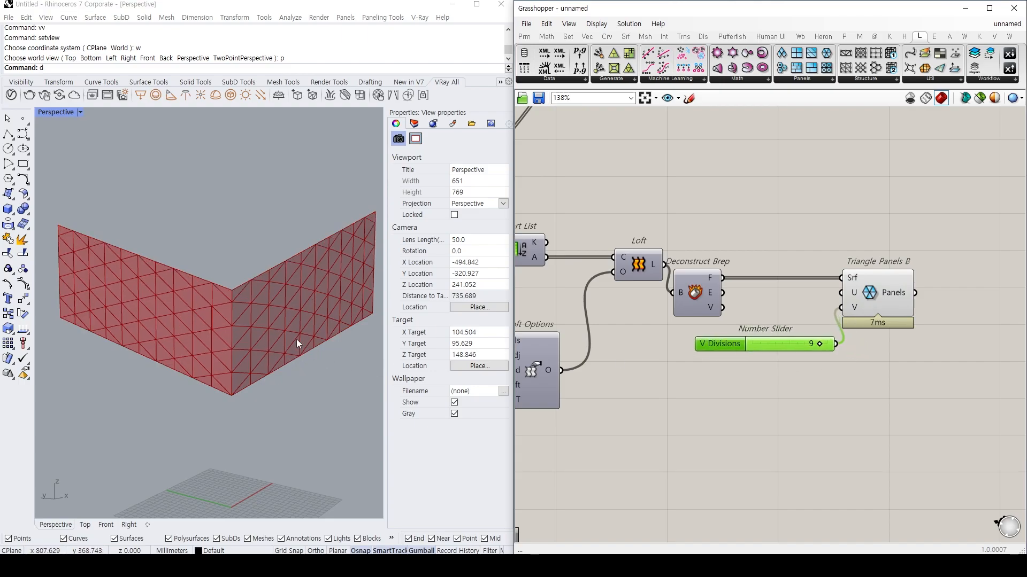
right_click_drag(297, 339, 242, 288)
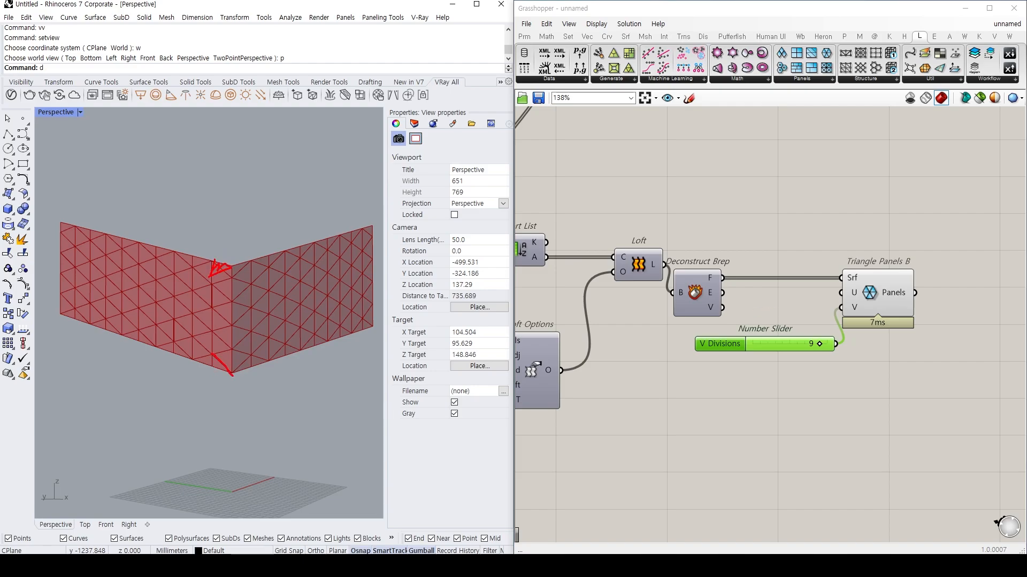
key("Delete")
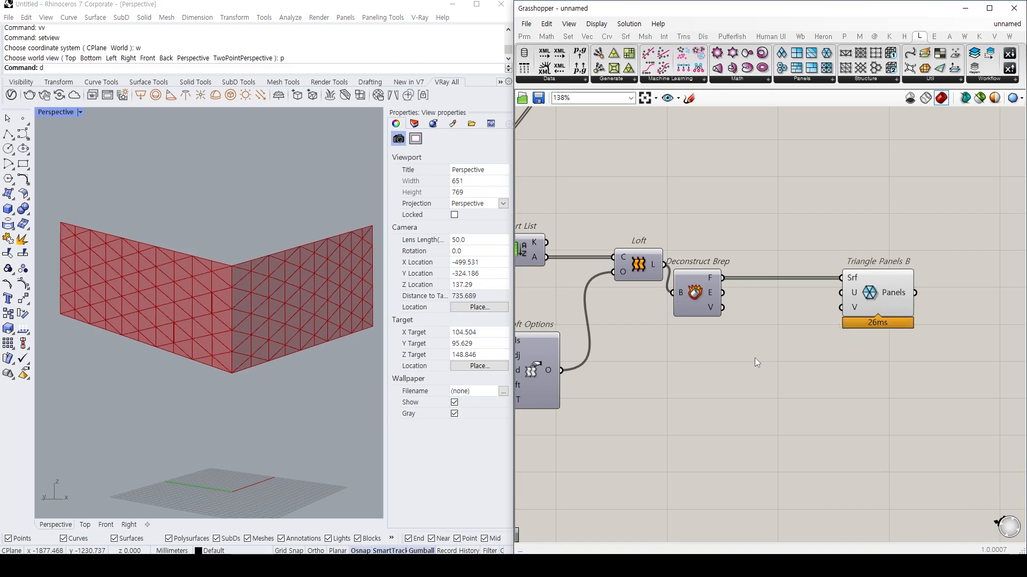
Add a Dimensions component below Deconstruct Brep and shift Triangle Panels B slightly away from it.
double_click(754, 358)
type("dimensions")
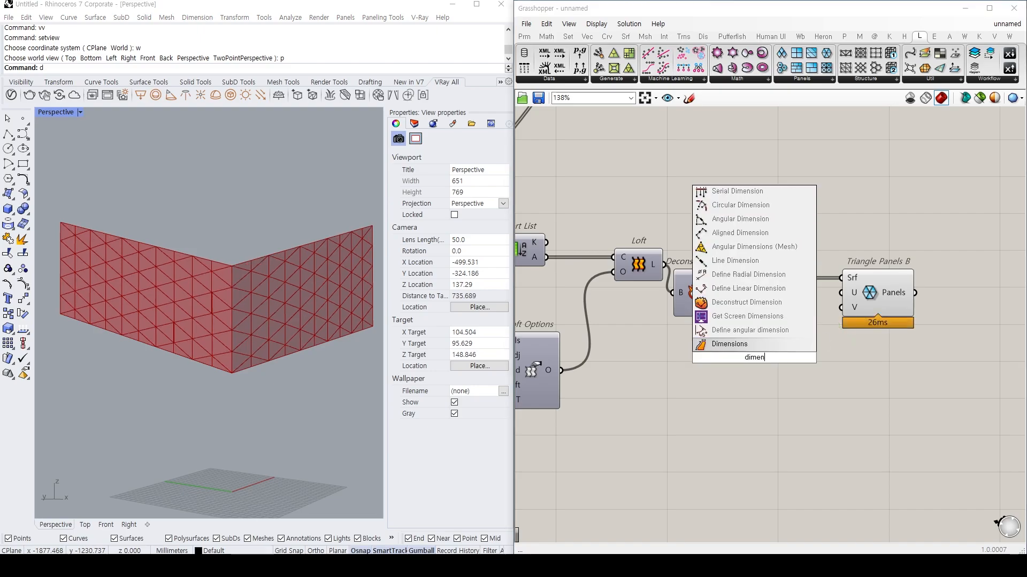
key("Return")
left_click_drag(859, 304, 871, 304)
right_click_drag(293, 295, 158, 256)
scroll(275, 291, "down", 2)
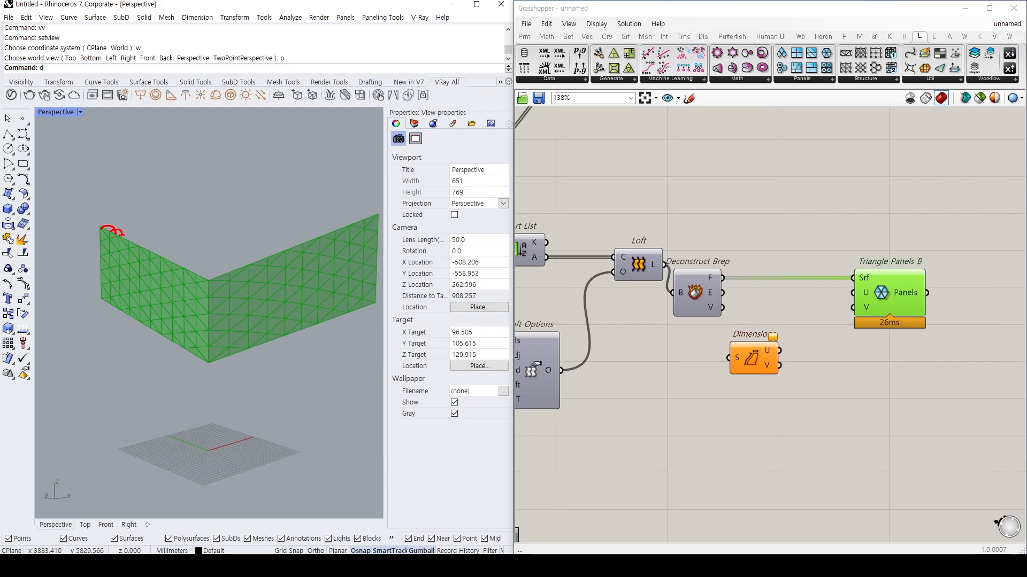
left_click_drag(210, 279, 282, 250)
key("Escape")
Connect Deconstruct Brep's F output to Dimensions' S input and move Triangle Panels B farther away to make room.
left_click(791, 352)
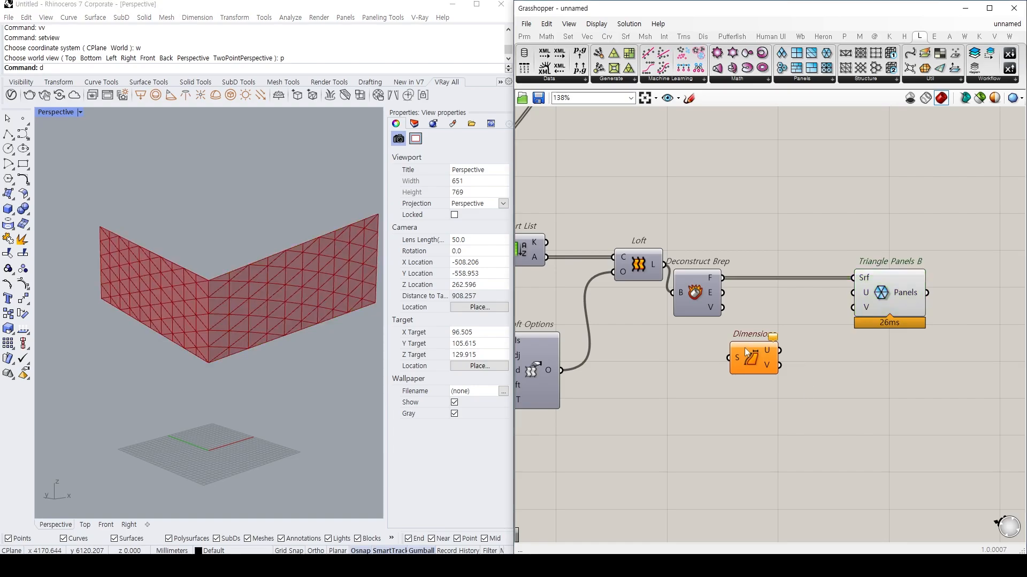
left_click_drag(736, 349, 741, 341)
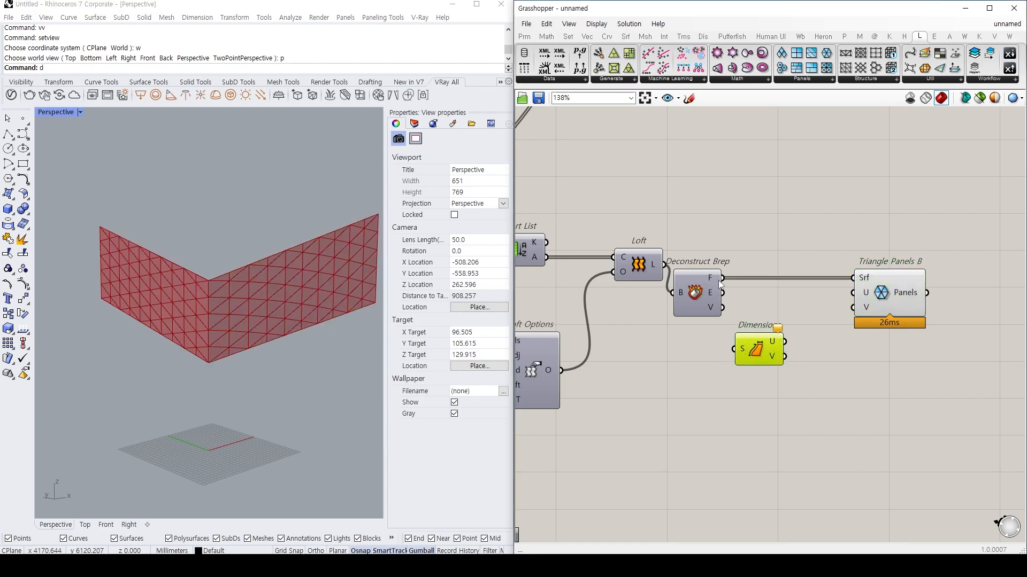
left_click_drag(722, 278, 758, 361)
right_click_drag(894, 299, 852, 296)
left_click(872, 310)
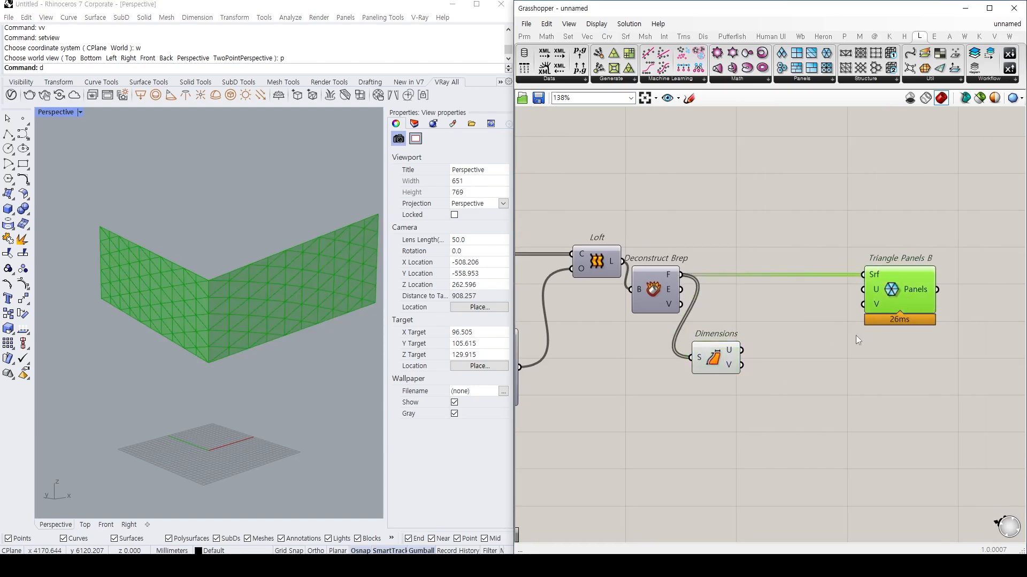
left_click_drag(716, 357, 716, 353)
Add a Division component beside Dimensions and connect Dimensions' U output to its A input.
double_click(751, 318)
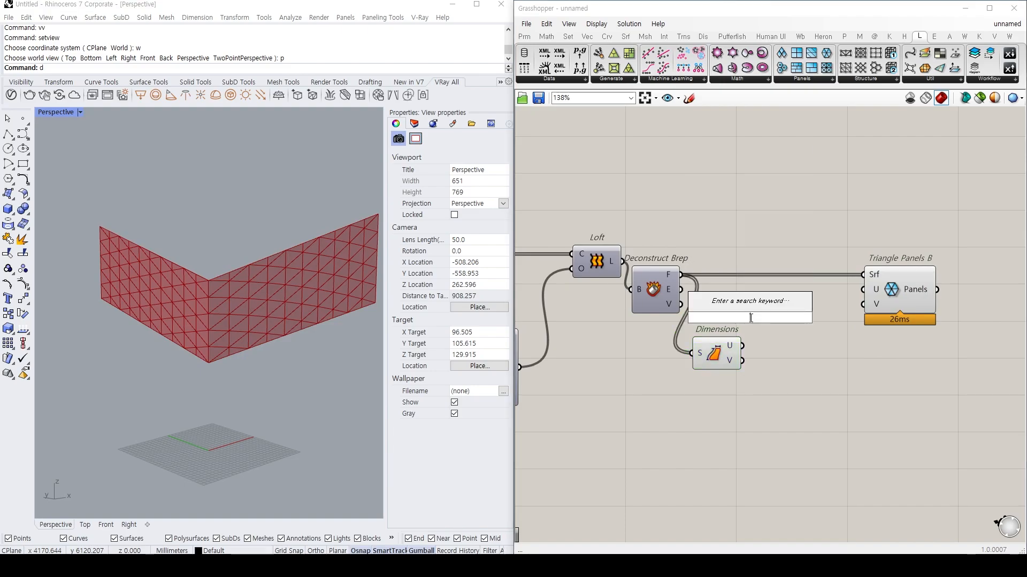
type("division")
key("Return")
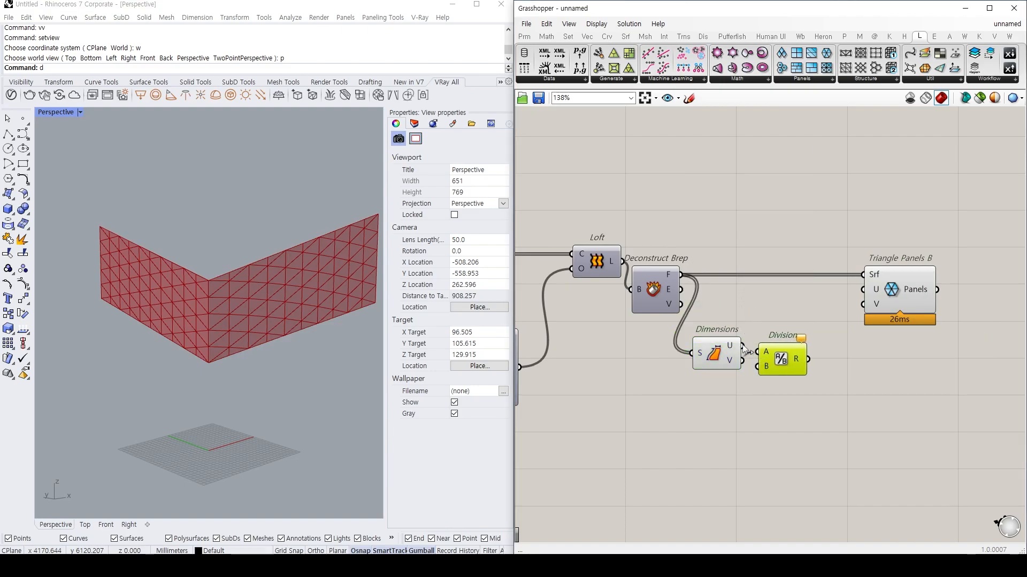
left_click_drag(743, 346, 758, 351)
left_click_drag(770, 359, 772, 383)
Add a Number Slider set to 6 and connect it to the Division component's B input.
double_click(701, 412)
type("6")
key("Return")
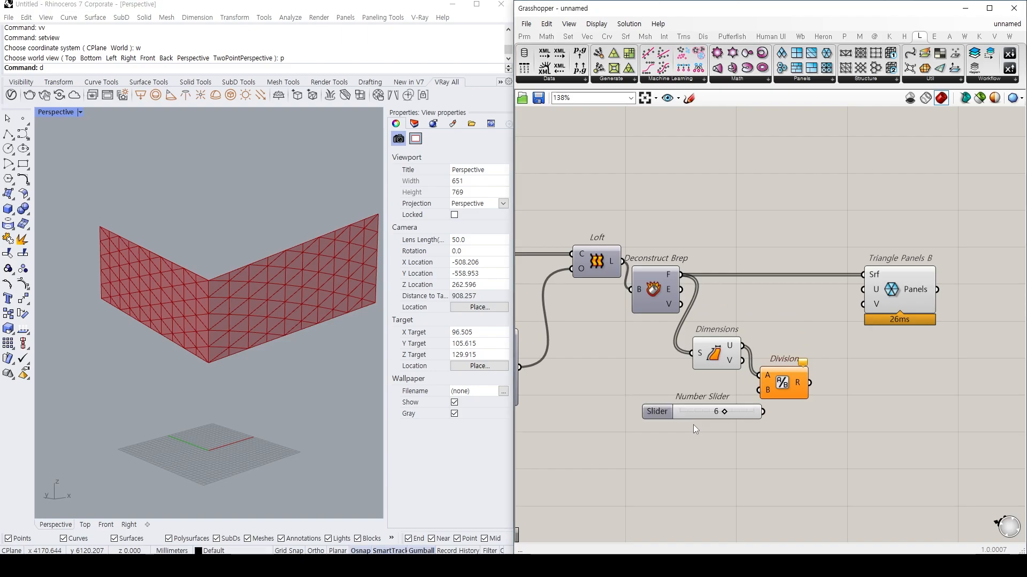
left_click_drag(690, 413, 653, 414)
left_click_drag(725, 412, 759, 391)
Duplicate the Division component, connect Dimensions' V output to the copy's A input, and align both Divisions beside Dimensions.
left_click_drag(779, 392, 779, 440)
key("ctrl+c")
key("ctrl+v")
left_click_drag(742, 360, 760, 428)
left_click_drag(697, 418, 701, 438)
left_click_drag(786, 402, 785, 357)
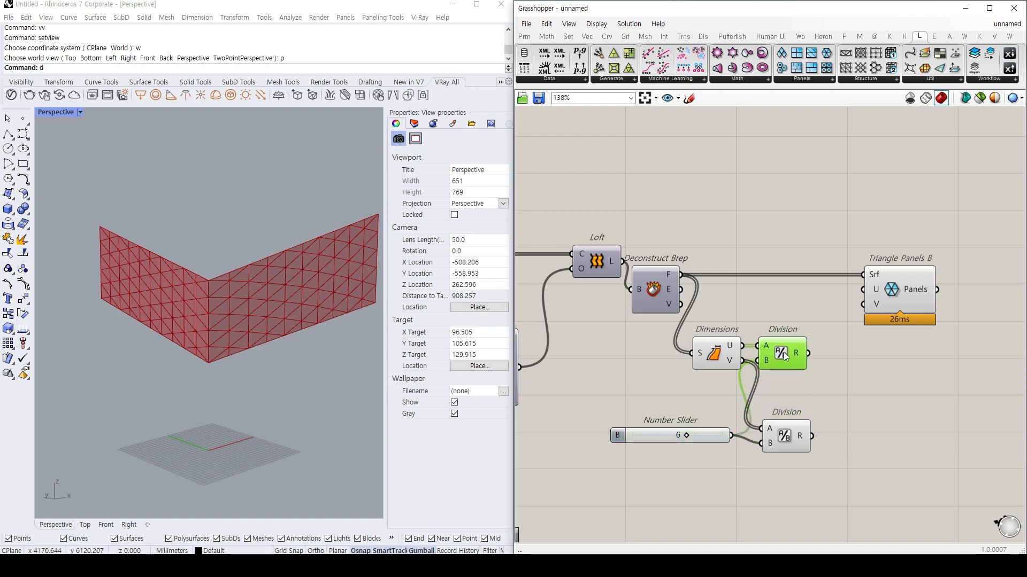
left_click_drag(793, 439, 790, 430)
Try feeding the two Division results into Triangle Panels B's U and V inputs, inspect the corner panels, and disconnect both wires.
mouse_move(798, 355)
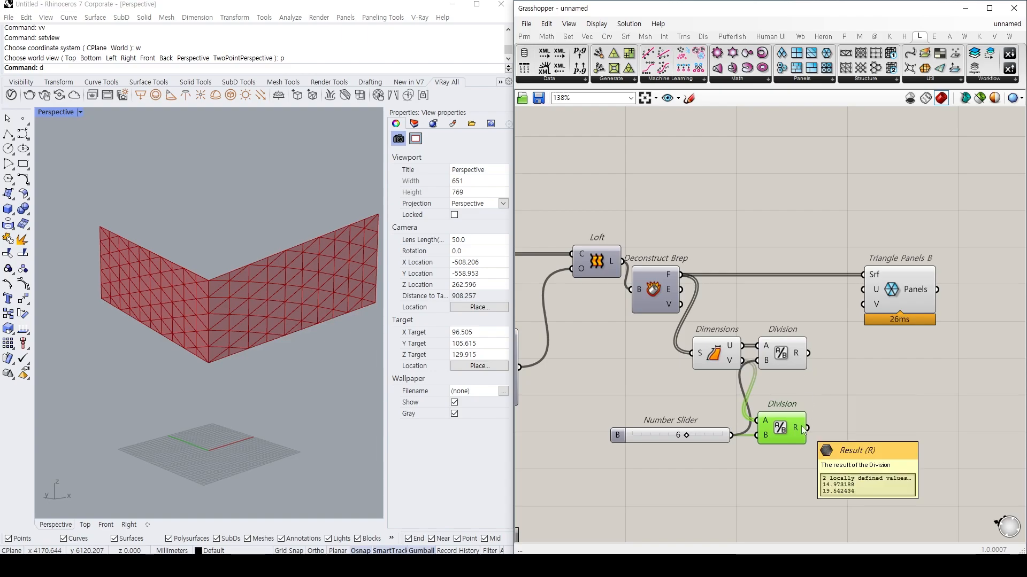
left_click_drag(808, 354, 862, 289)
left_click_drag(807, 428, 862, 304)
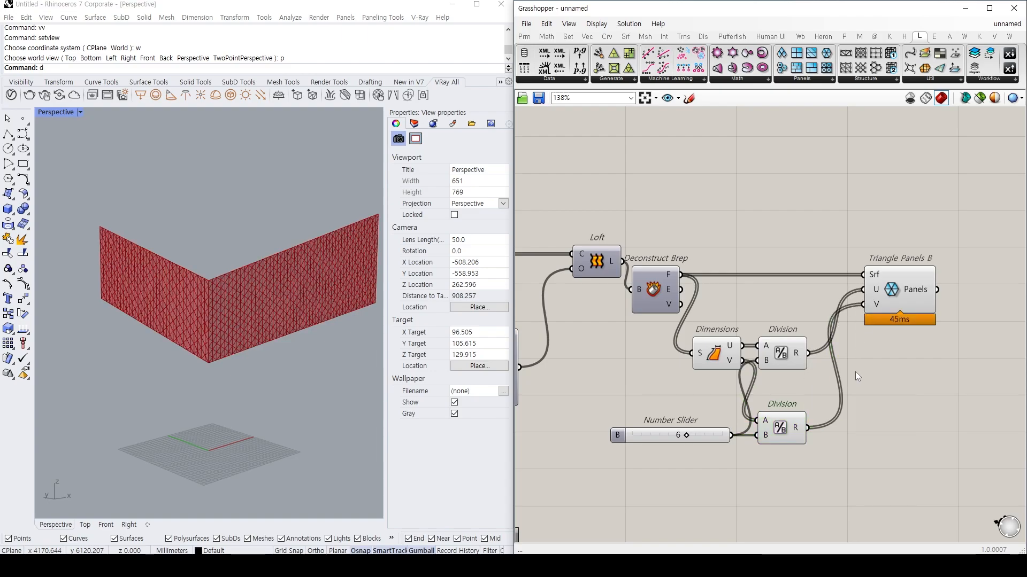
scroll(223, 348, "up", 6)
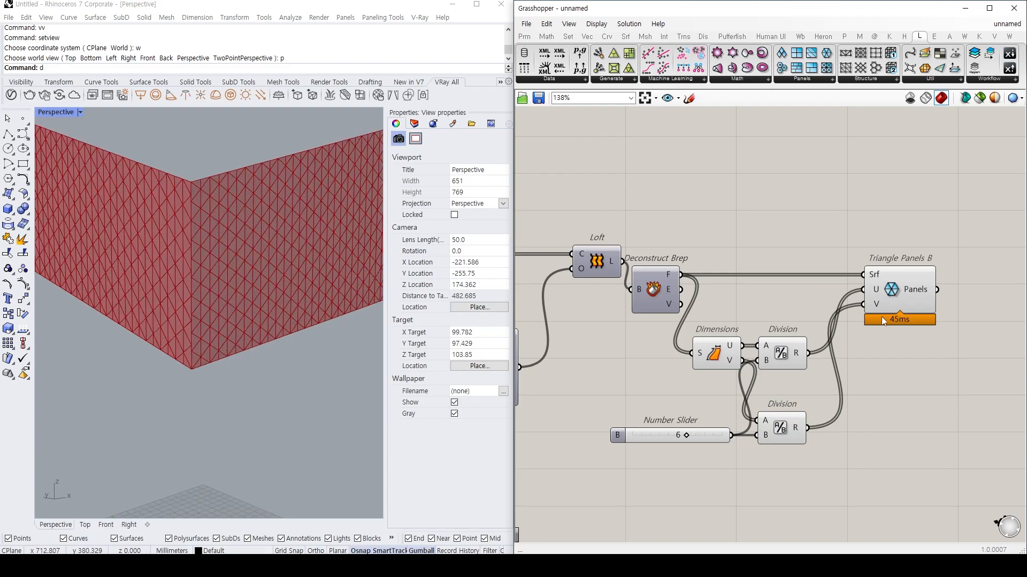
mouse_move(875, 292)
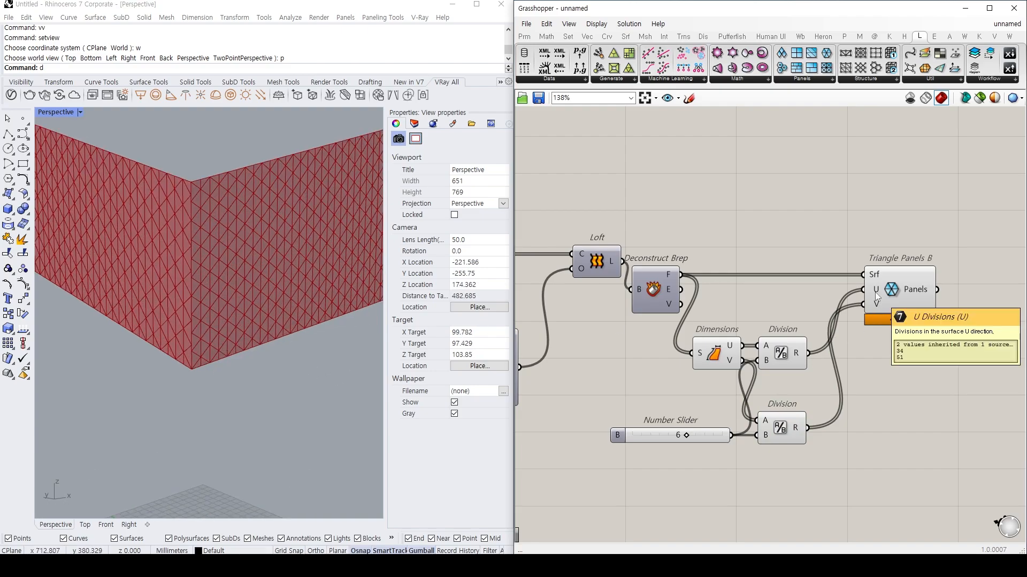
right_click_drag(306, 274, 320, 294, "shift")
right_click_drag(242, 268, 258, 276)
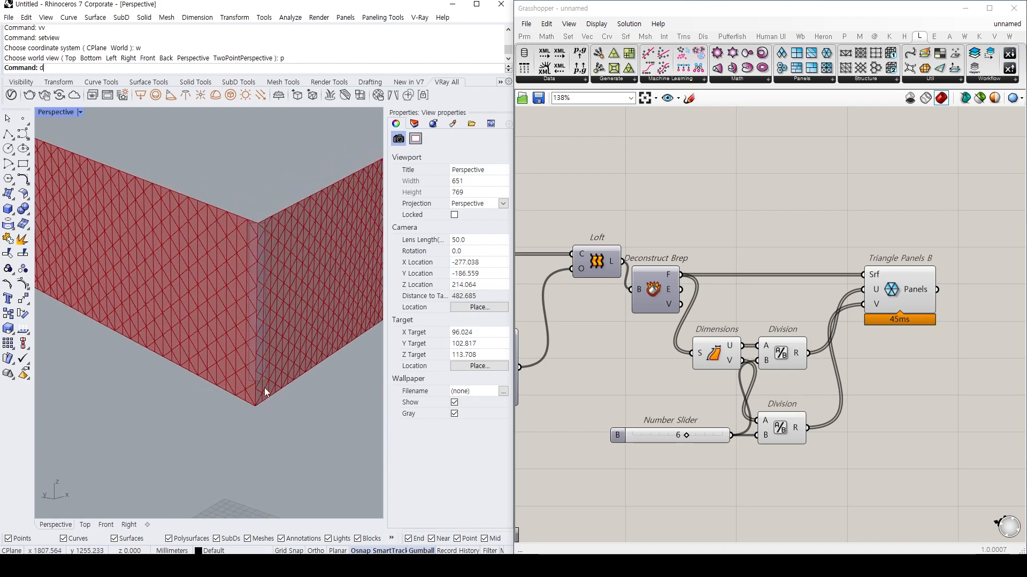
left_click_drag(864, 290, 808, 428, "ctrl")
Add an Expression component, remove its y input, and place it below Triangle Panels B beside the Division components.
double_click(890, 383)
type("format")
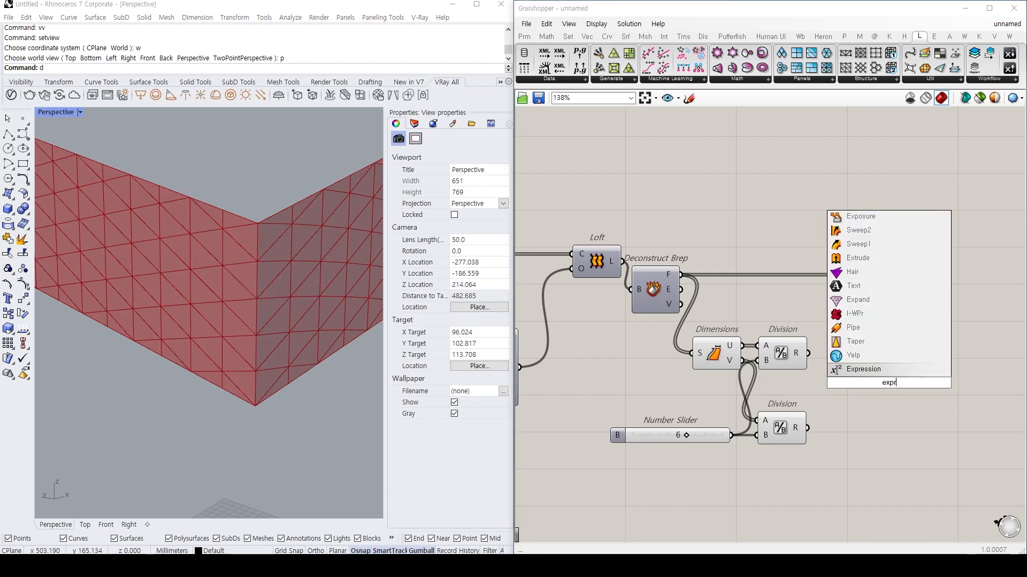
key("Return")
left_click_drag(885, 383, 826, 321)
scroll(826, 320, "up", 4)
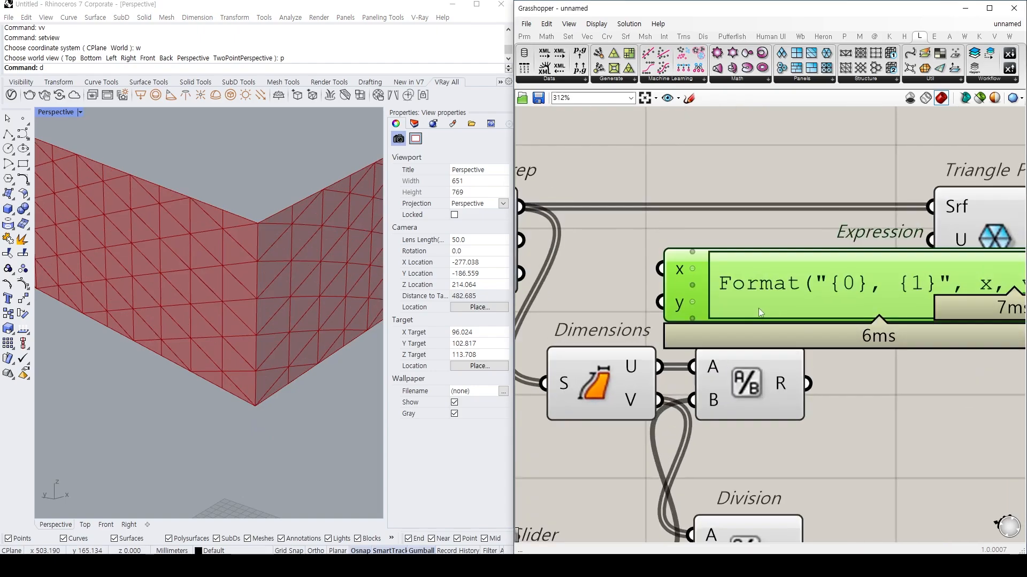
scroll(661, 314, "down", 3)
left_click_drag(661, 313, 761, 364)
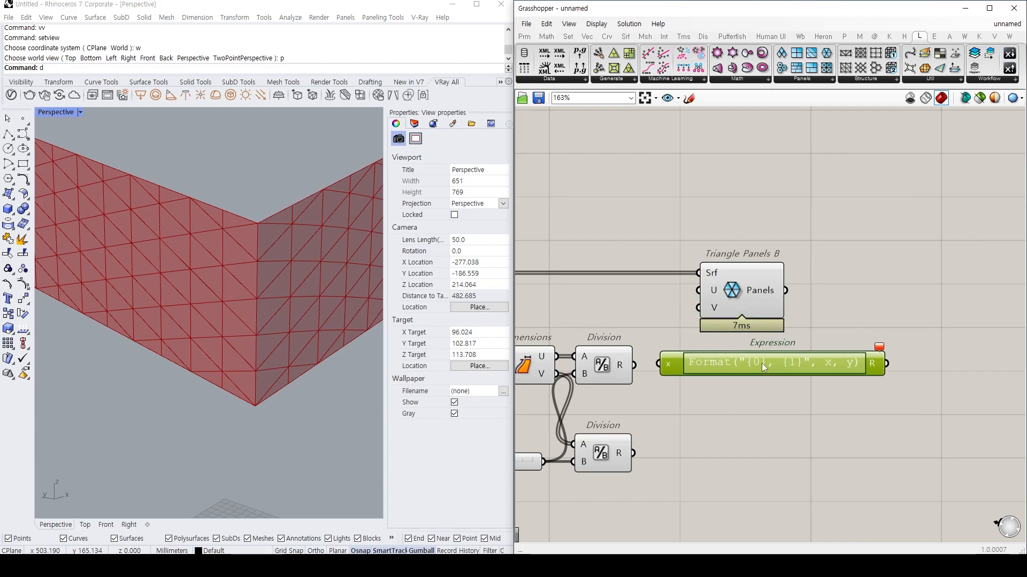
Set the Expression component's formula to if(int(x)%2=0,int(x),int(x)+1) so odd division counts are raised to even numbers.
double_click(727, 361)
left_click(722, 376)
key("ctrl+a")
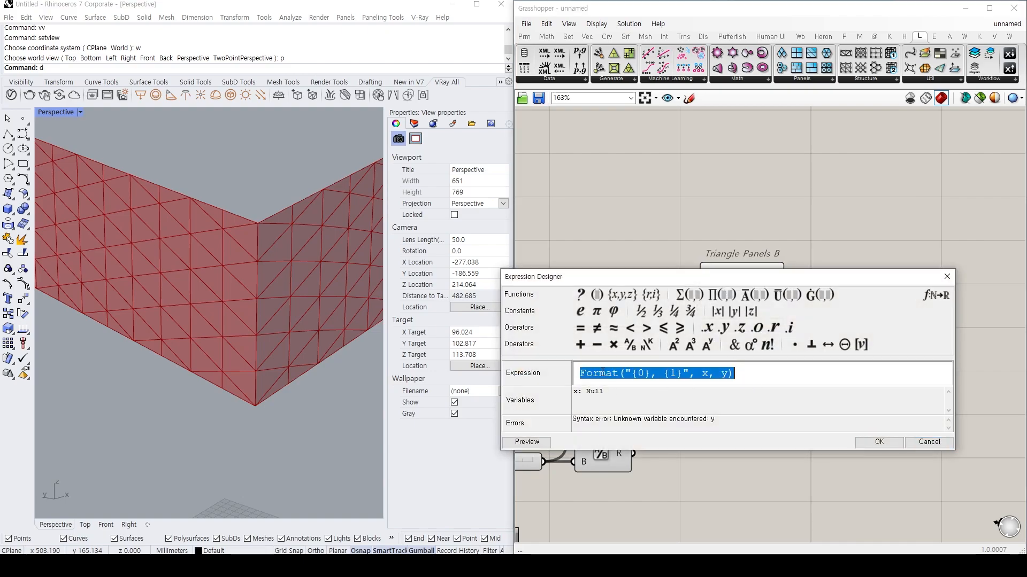
type("if(int")
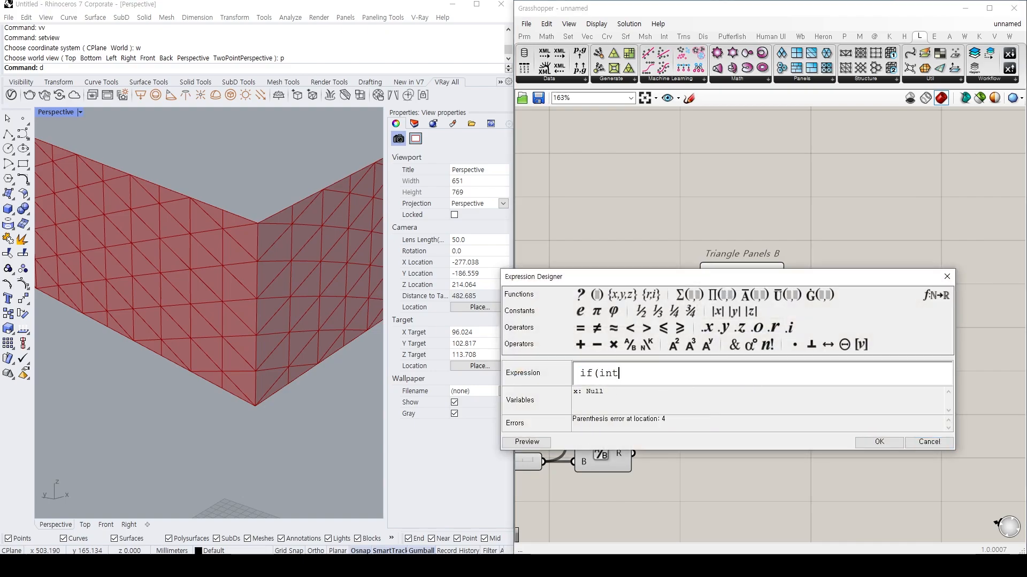
type("(x)")
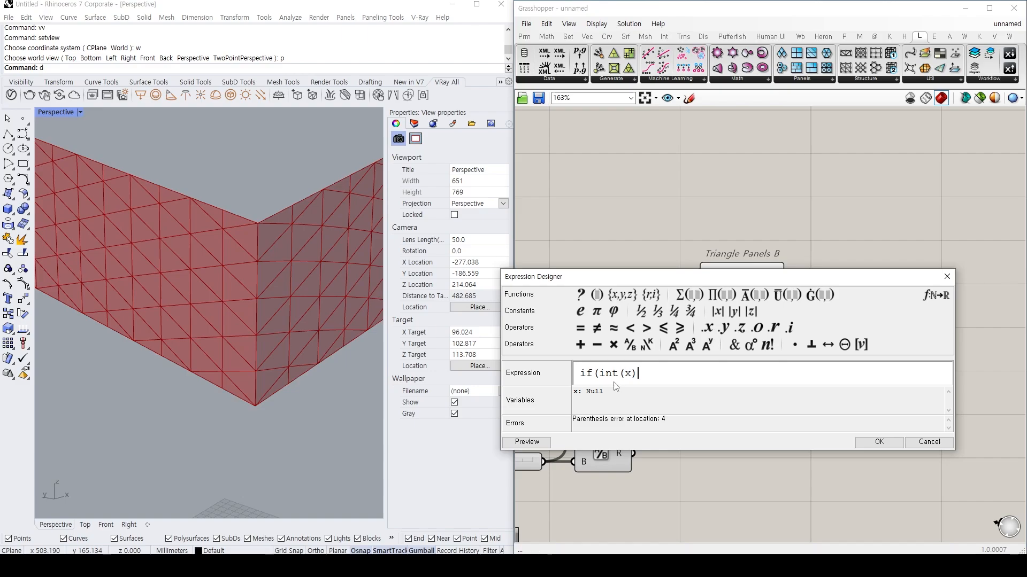
left_click_drag(599, 374, 637, 373)
left_click(639, 374)
left_click_drag(636, 278, 638, 228)
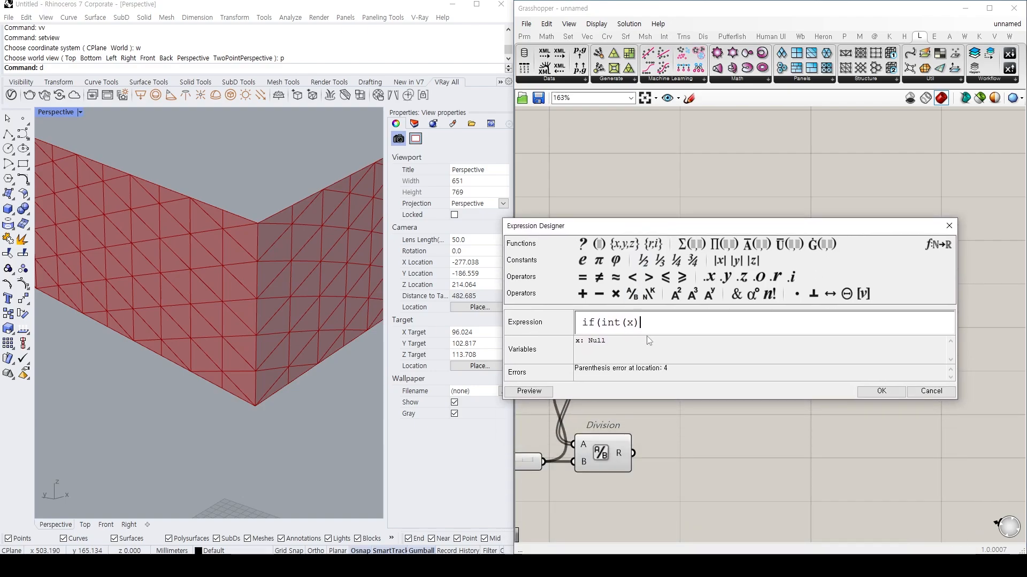
type("%")
type("2==")
key("BackSpace")
key("BackSpace")
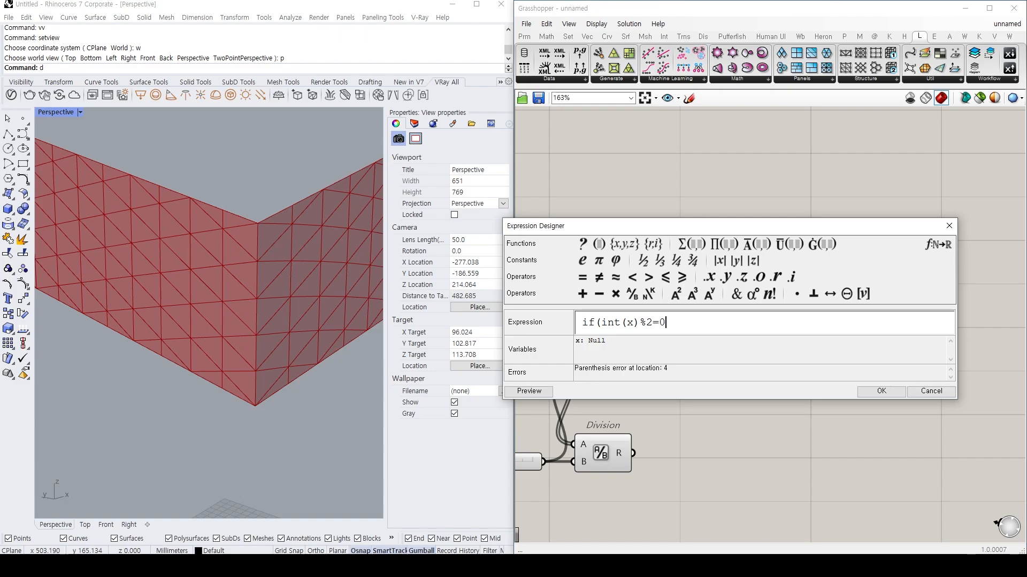
type("=0,int(x)")
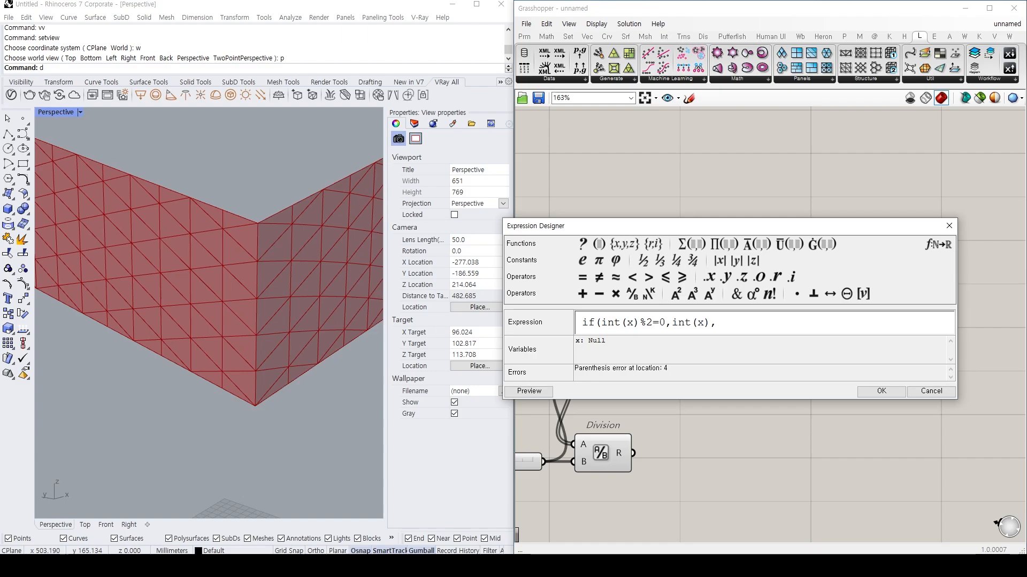
type(",intr(x")
type(")")
type("+1)")
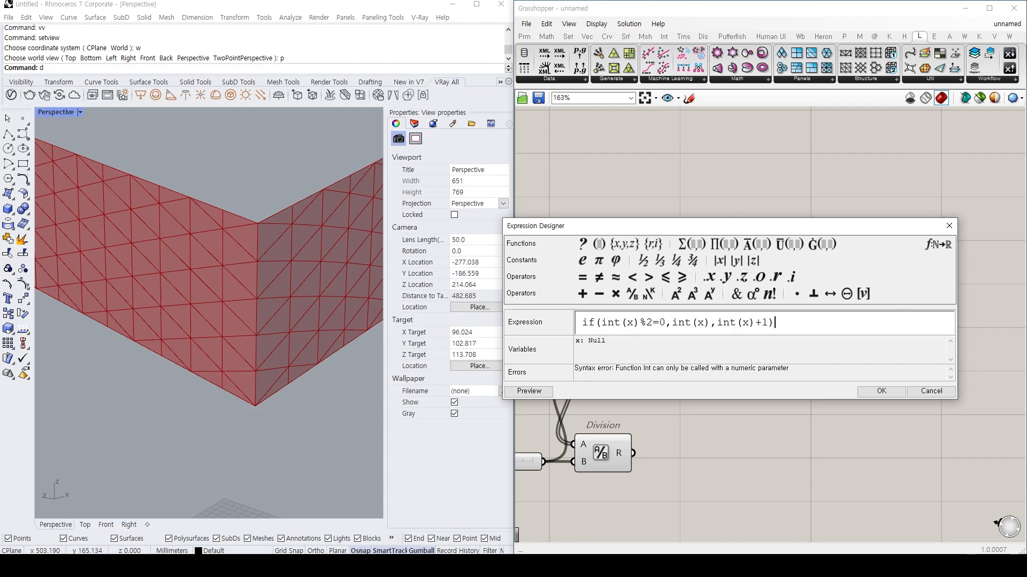
Accept the expression if(int(x)%2=0,int(x),int(x)+1) and align its component with the upper Division, checking the division results.
left_click(881, 391)
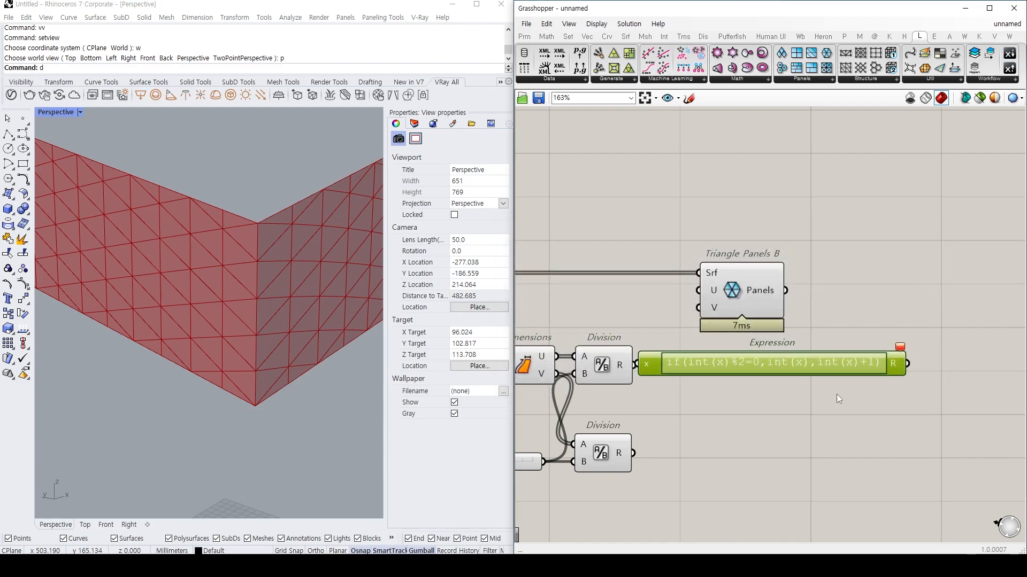
right_click_drag(694, 378, 624, 376)
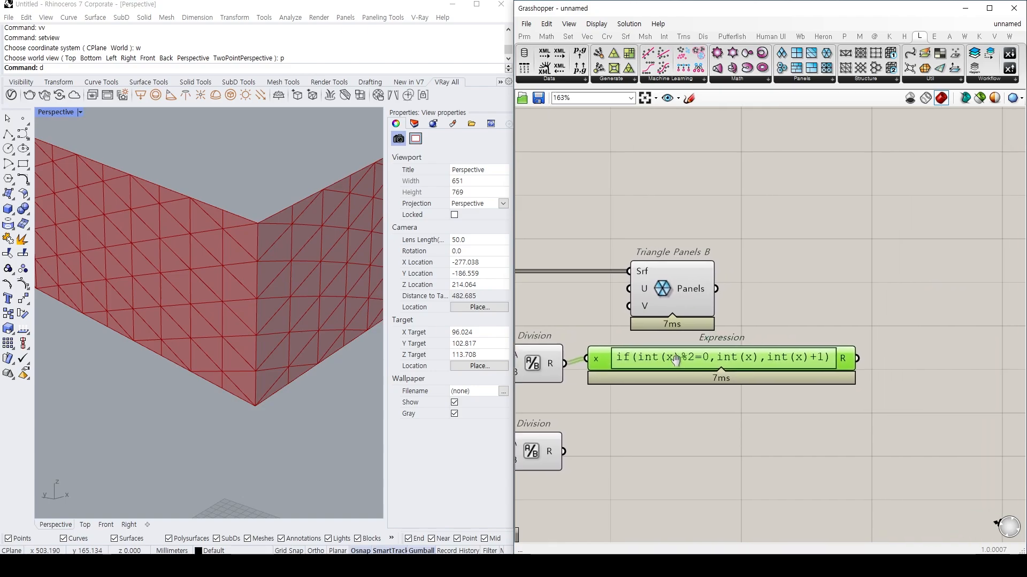
mouse_move(551, 366)
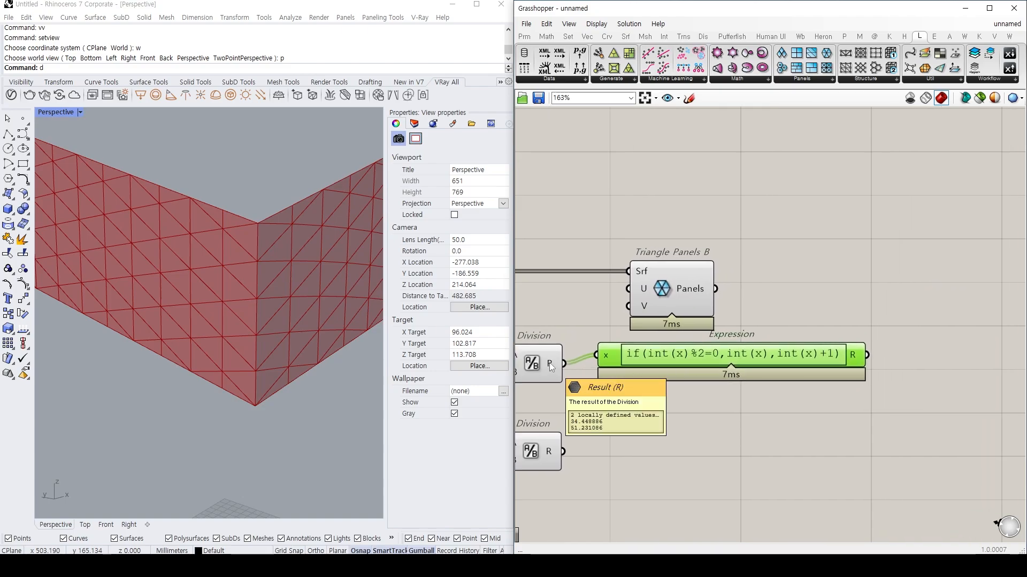
left_click_drag(659, 351, 654, 360)
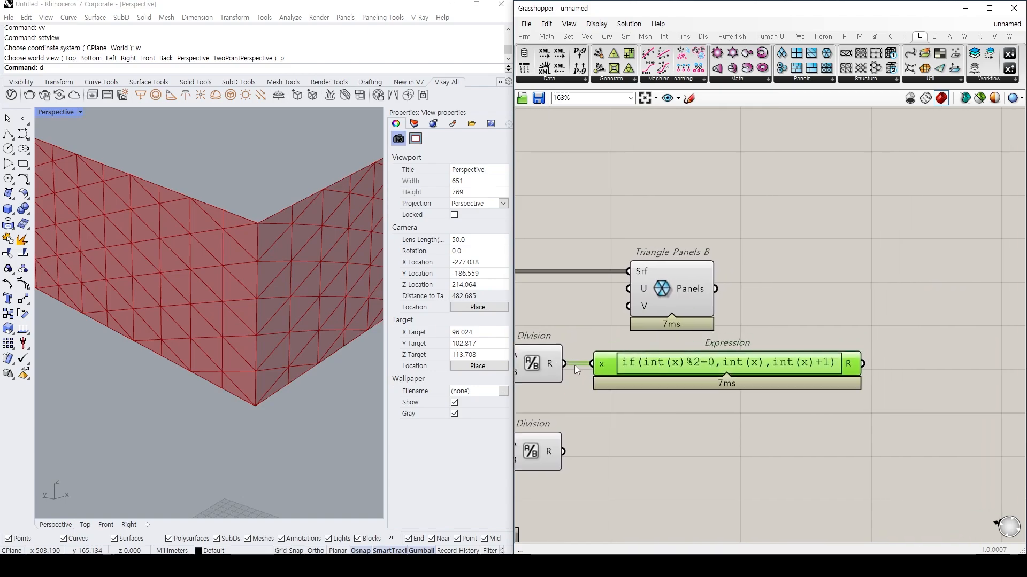
mouse_move(556, 367)
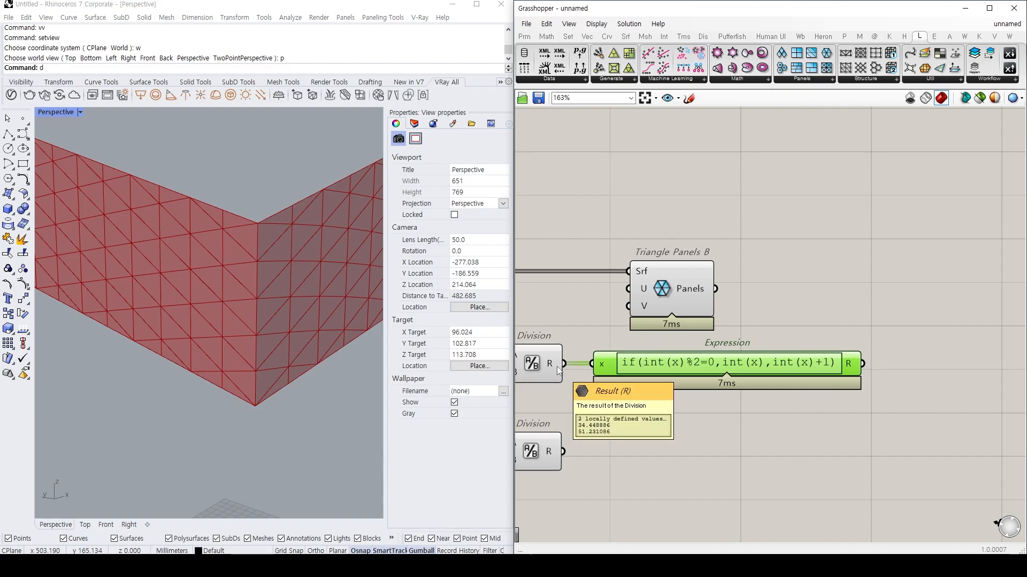
mouse_move(856, 367)
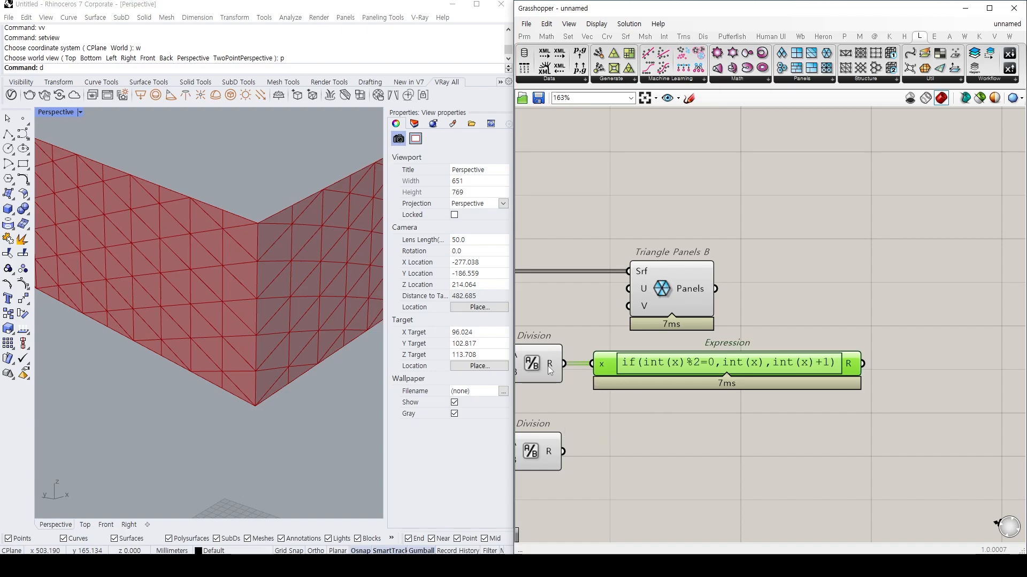
Duplicate the Expression component below the original and feed it from the lower Division's result.
right_click_drag(620, 361, 723, 311)
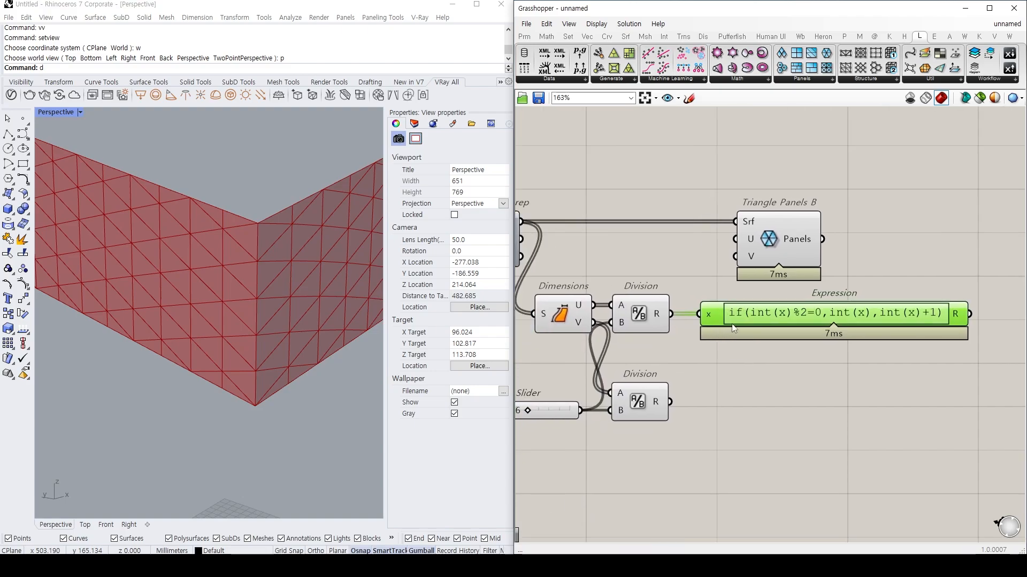
left_click_drag(739, 328, 737, 399, "alt")
left_click(653, 404)
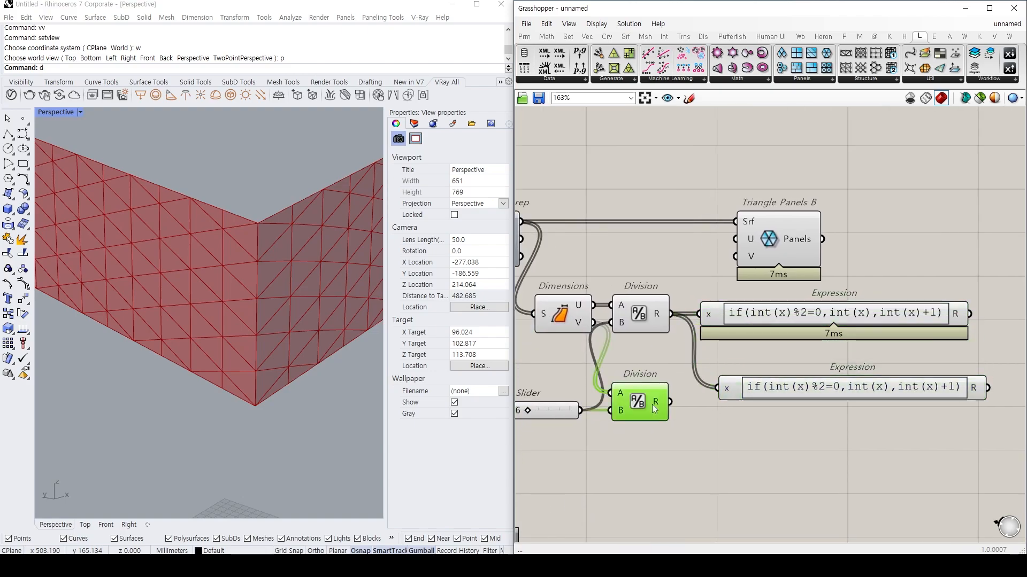
right_click_drag(660, 399, 721, 388)
left_click_drag(731, 390, 773, 390)
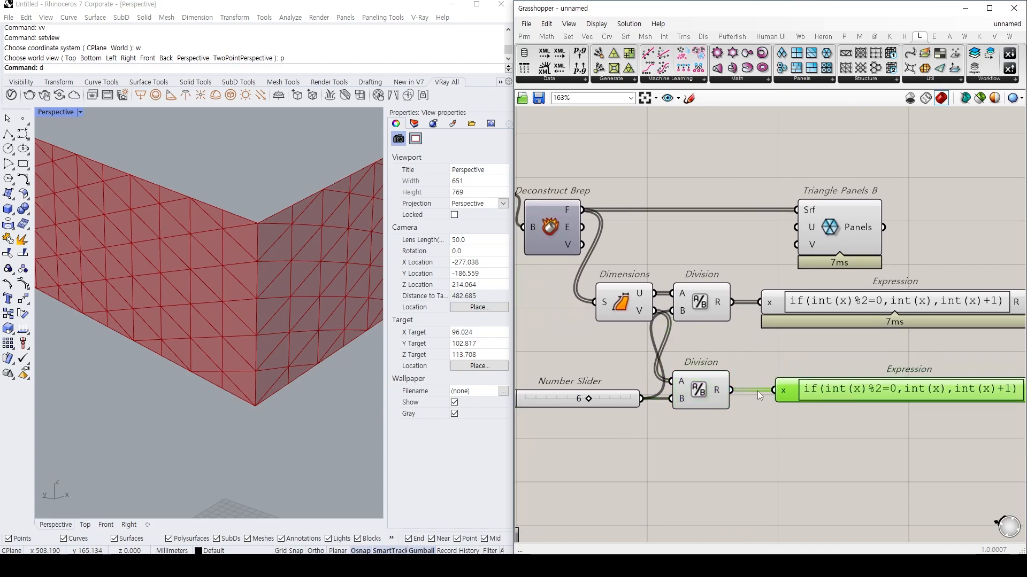
right_click_drag(755, 364, 702, 356)
left_click(702, 355)
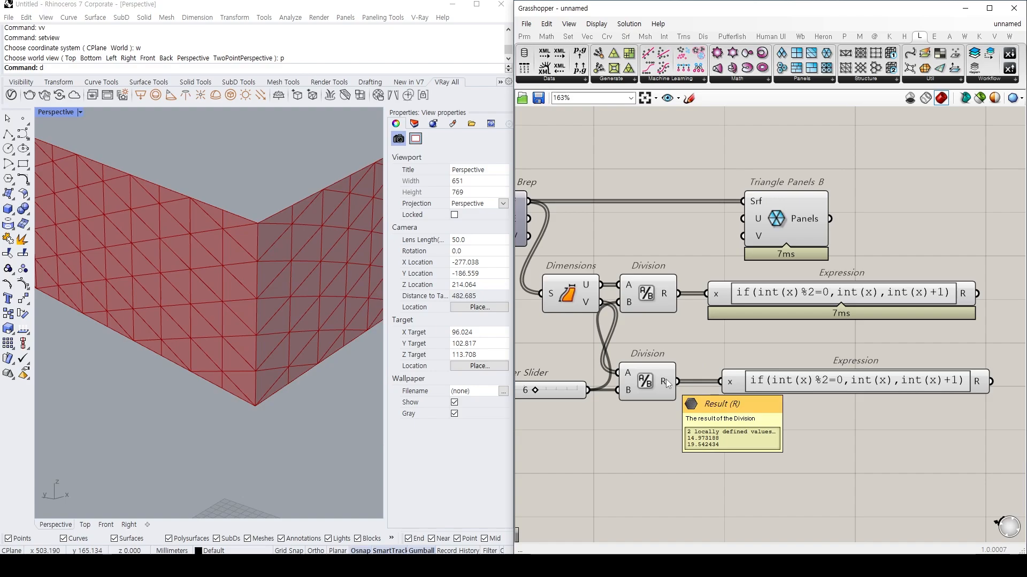
Move Triangle Panels B beyond the Expressions and connect the upper result to U and the lower result to V.
right_click_drag(736, 345, 651, 357)
left_click_drag(686, 246, 948, 246)
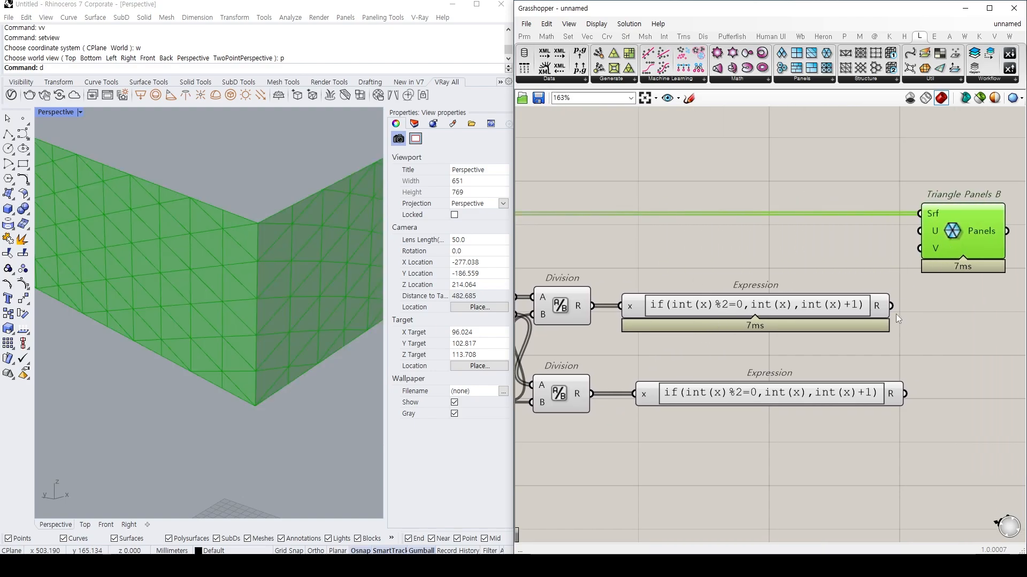
left_click_drag(890, 305, 904, 393)
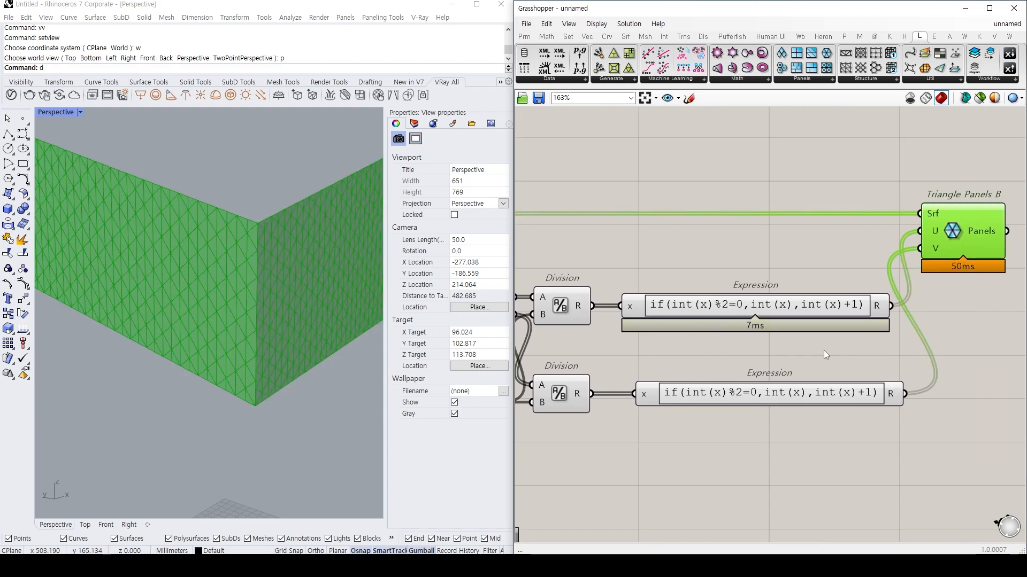
left_click(739, 361)
right_click_drag(739, 361, 797, 349)
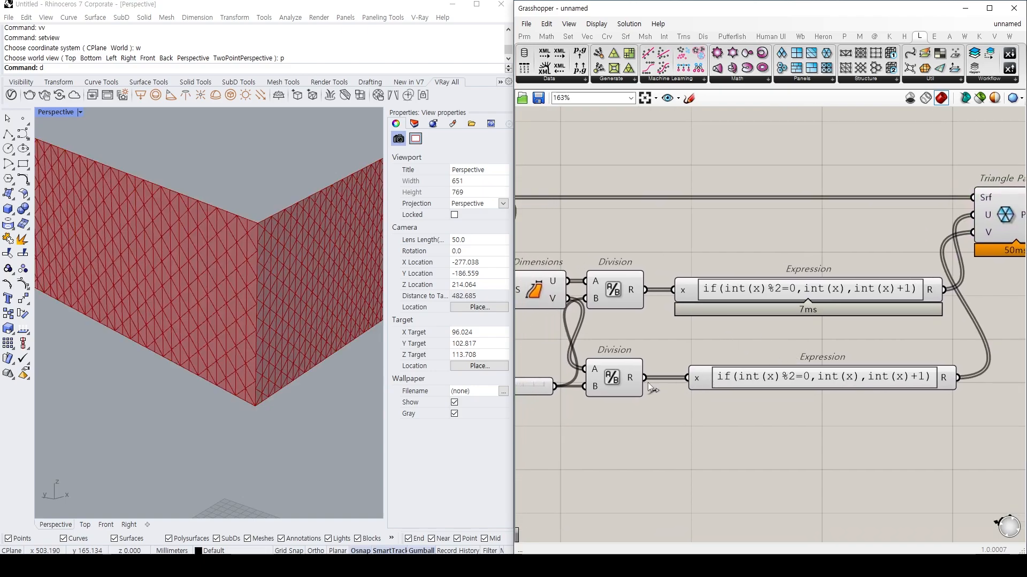
Add an Average component between the lower Division and the lower Expression.
left_click(713, 384)
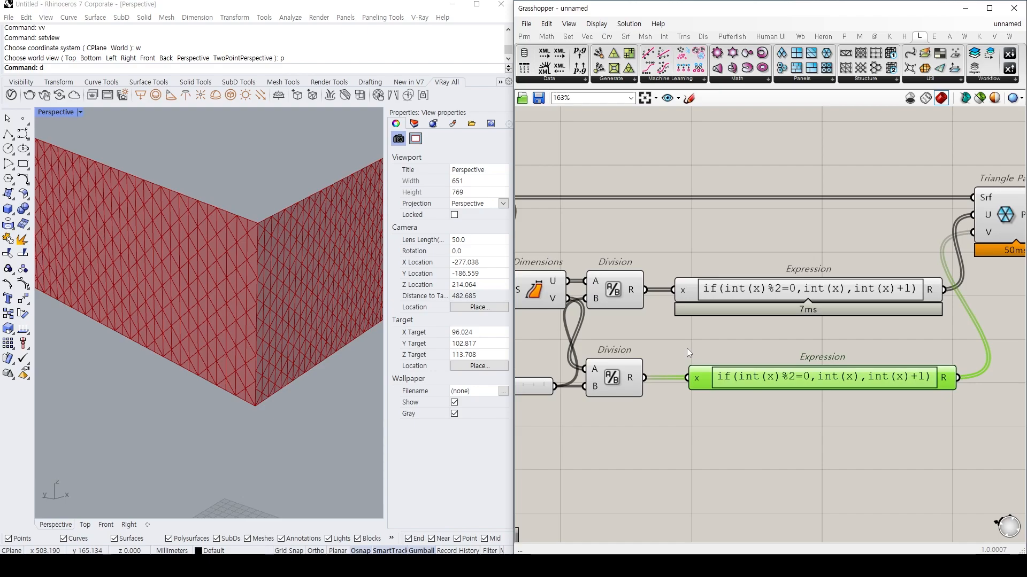
right_click_drag(687, 348, 747, 324)
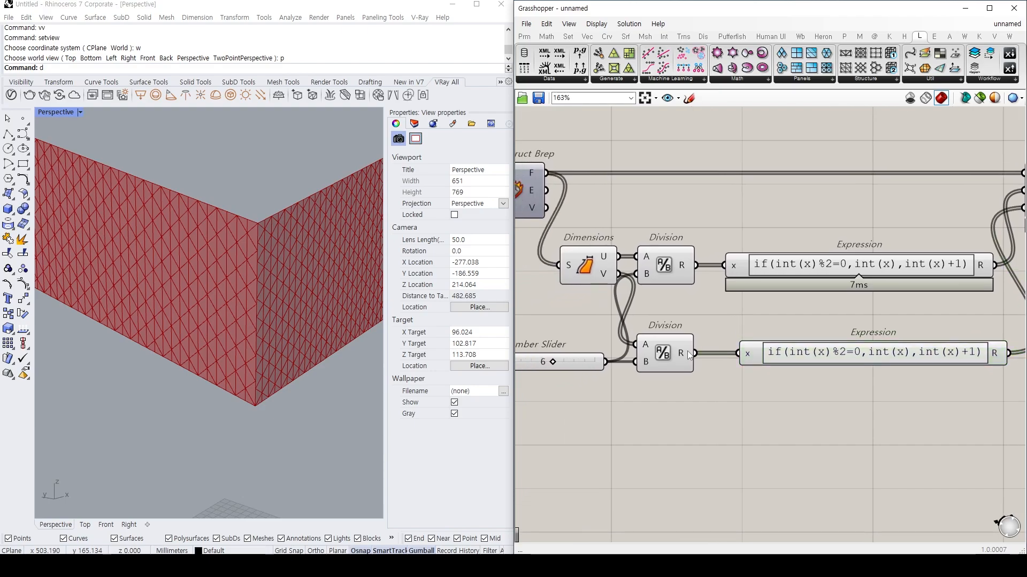
left_click(695, 352)
mouse_move(695, 354)
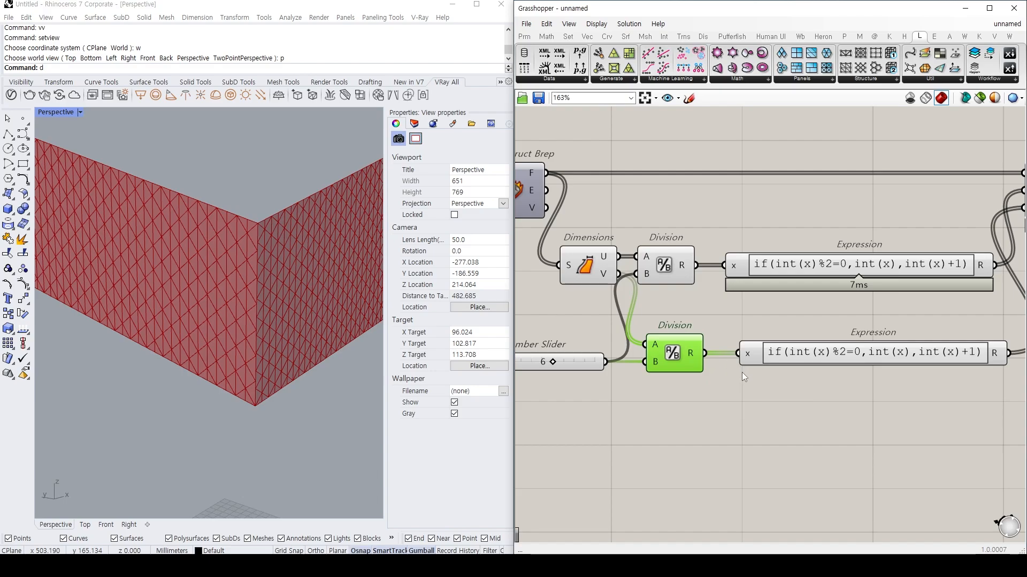
double_click(742, 373)
type("average")
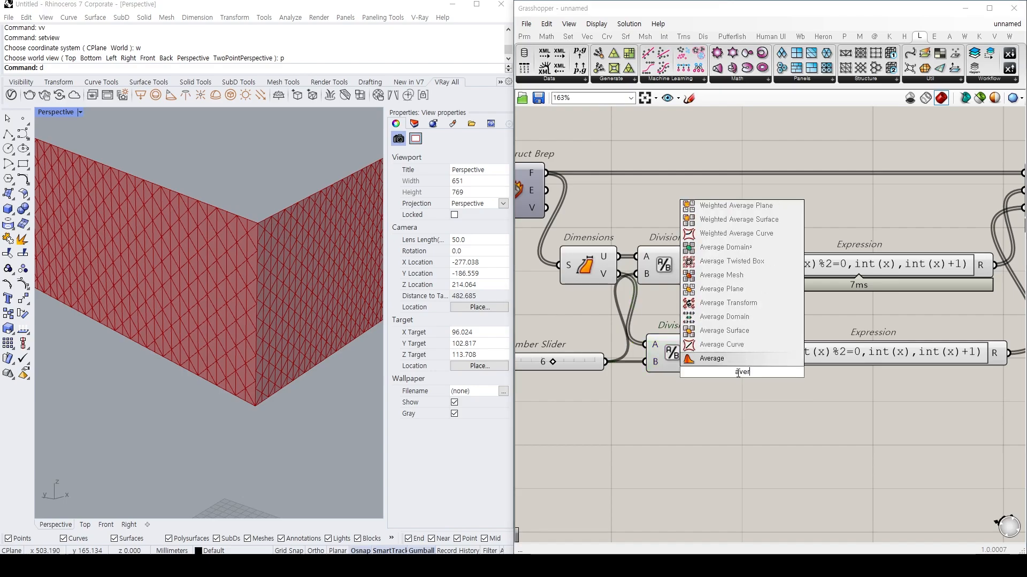
key("Return")
Route the lower Division's result through Average into the lower Expression, and line the three components up in a row.
left_click(686, 365)
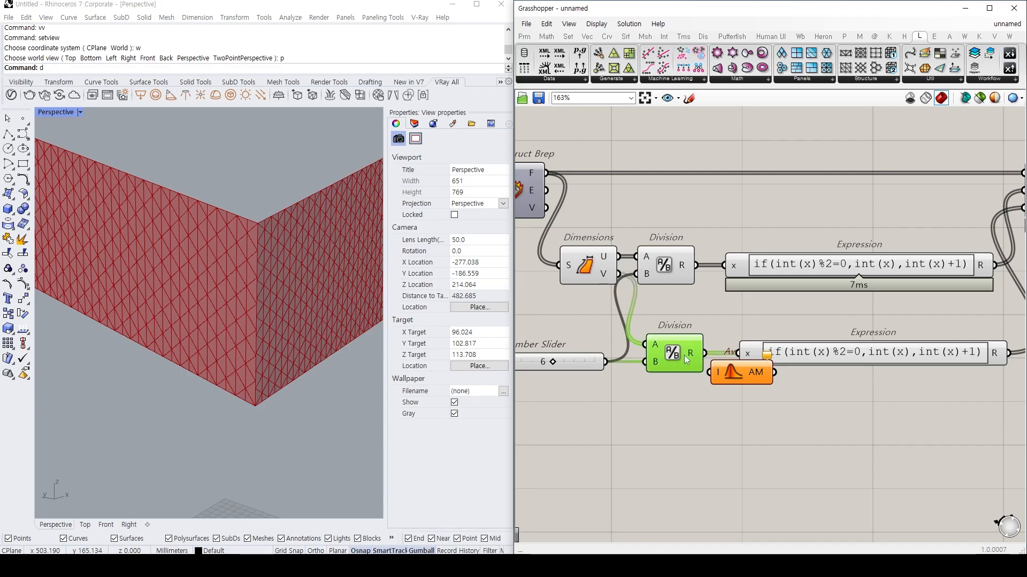
mouse_move(692, 359)
left_click_drag(692, 359, 685, 359)
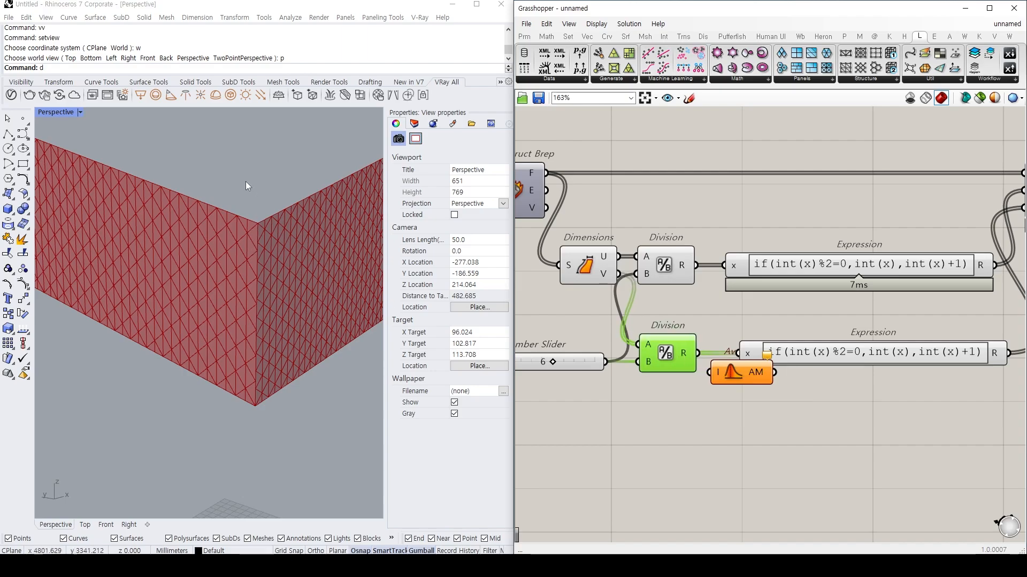
scroll(256, 261, "down", 3)
right_click_drag(256, 260, 241, 232, "shift")
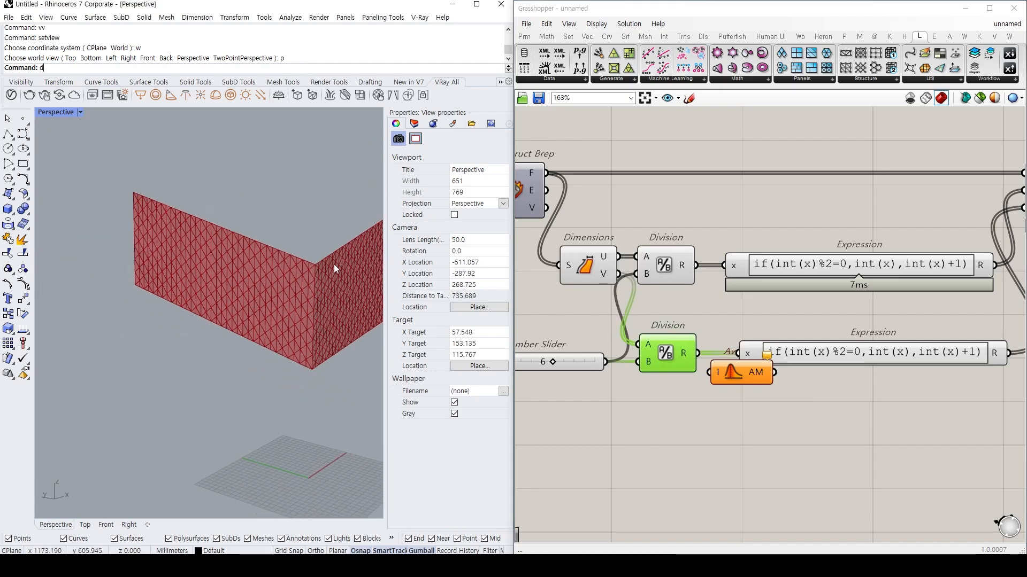
right_click_drag(323, 268, 272, 257, "shift")
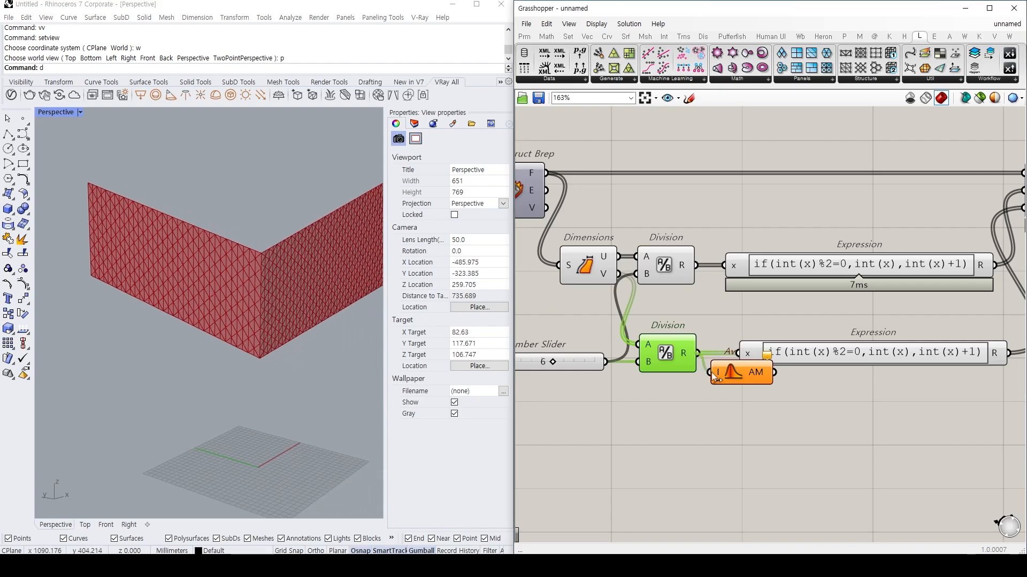
left_click_drag(753, 382, 814, 356)
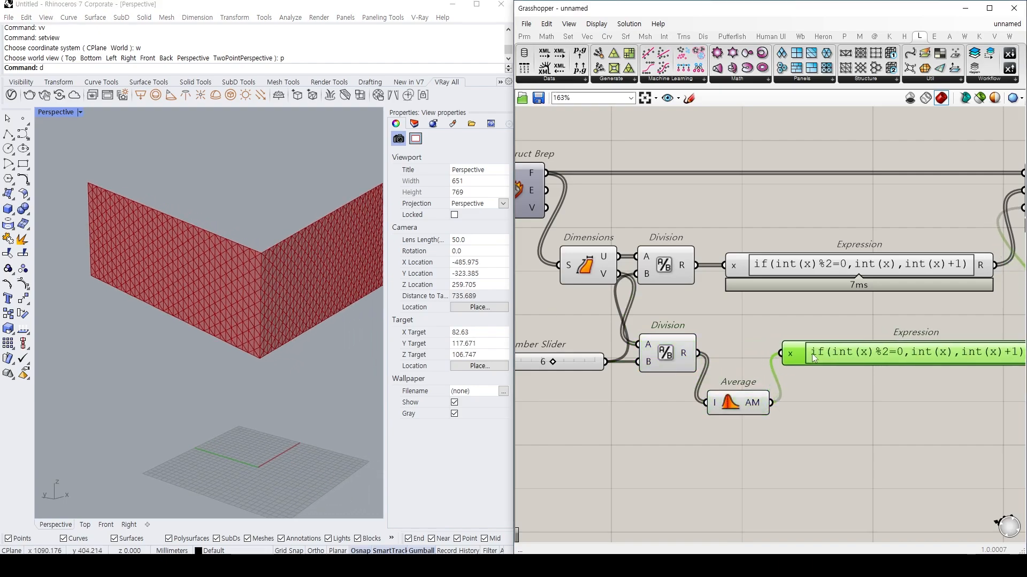
left_click_drag(745, 402, 742, 354)
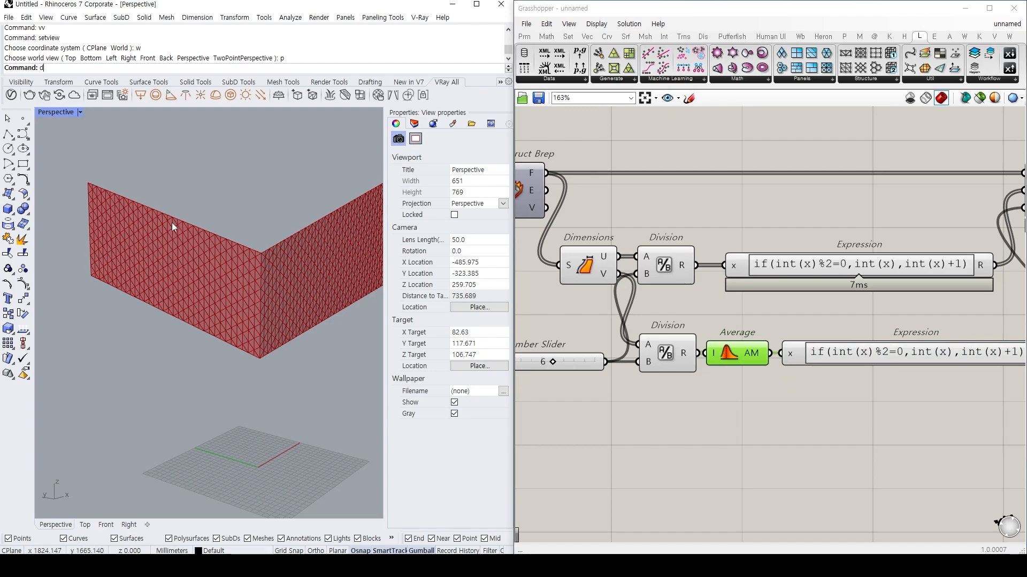
Move Triangle Panels B farther from the Expressions and inspect the panel alignment along the walls' shared corner edge.
mouse_move(86, 184)
left_mouse_down()
mouse_move(79, 250)
mouse_move(88, 280)
left_mouse_up()
left_click_drag(269, 247, 277, 351)
key("Escape")
mouse_move(769, 323)
right_mouse_down()
mouse_move(643, 329)
mouse_move(559, 348)
right_mouse_up()
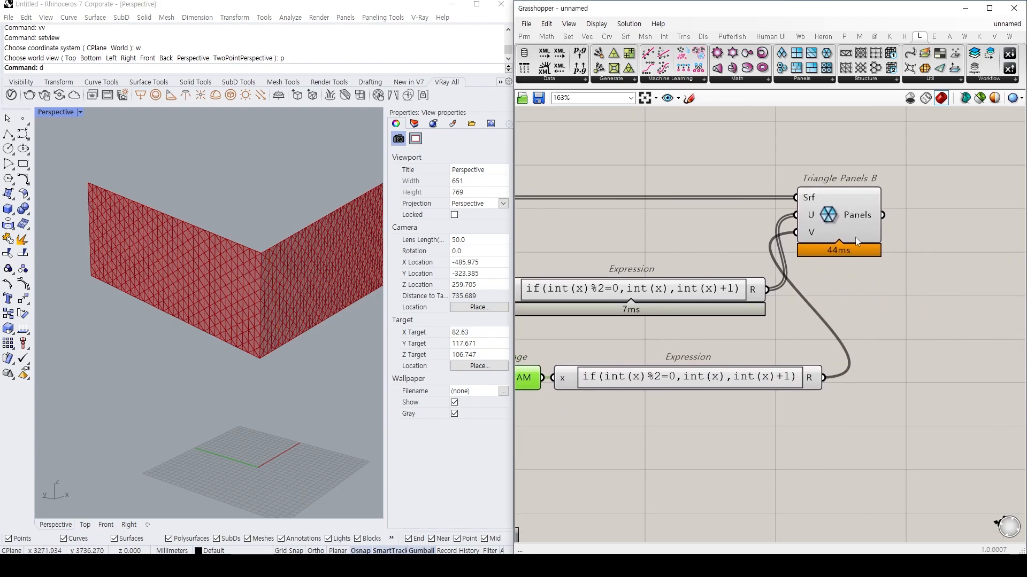
left_click(877, 227)
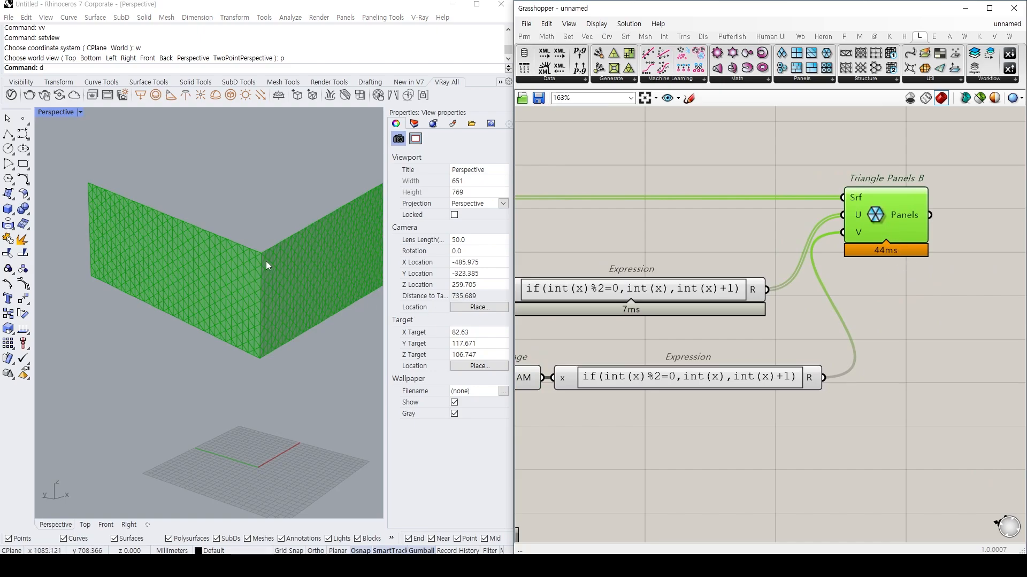
scroll(286, 275, "up", 3)
scroll(287, 275, "up", 3)
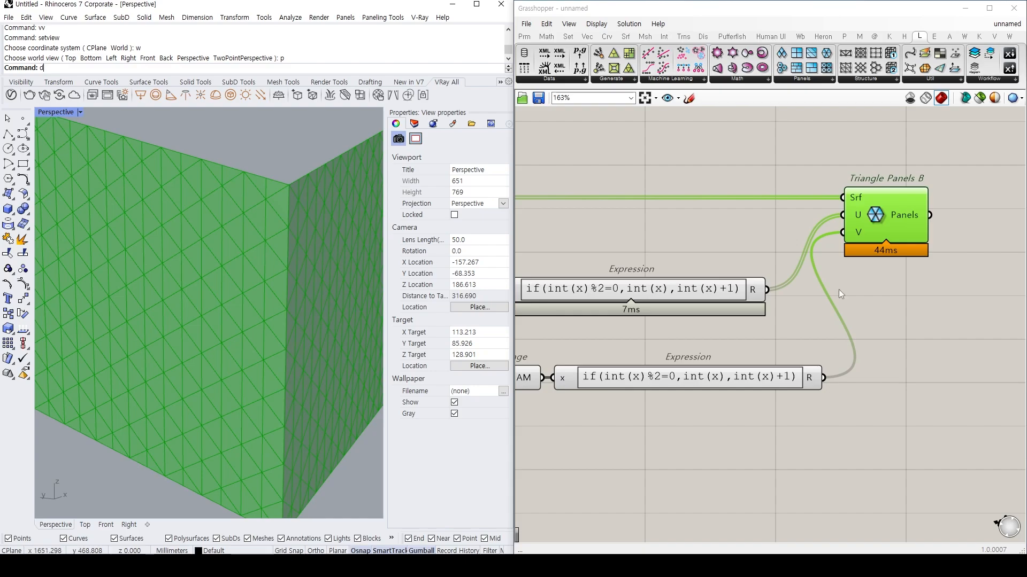
Add a Simple Mesh component beyond Triangle Panels B.
right_click_drag(795, 240, 627, 239)
left_click(829, 243)
right_click_drag(861, 260, 763, 255)
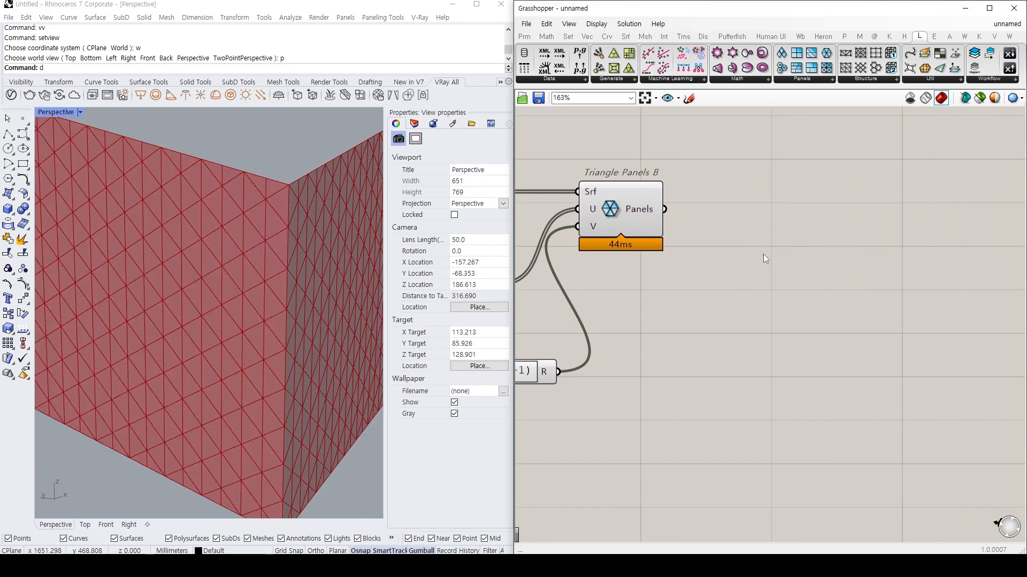
double_click(816, 250)
type("simple mesh")
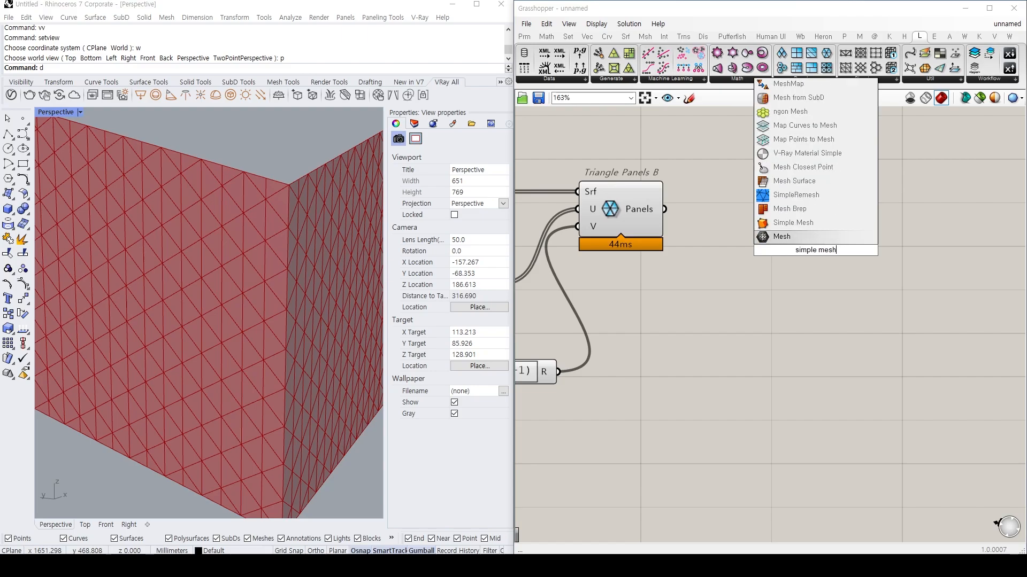
key("Return")
Connect the Panels output to Simple Mesh, align the component with it, and hide the Triangle Panels B preview.
left_click(617, 216)
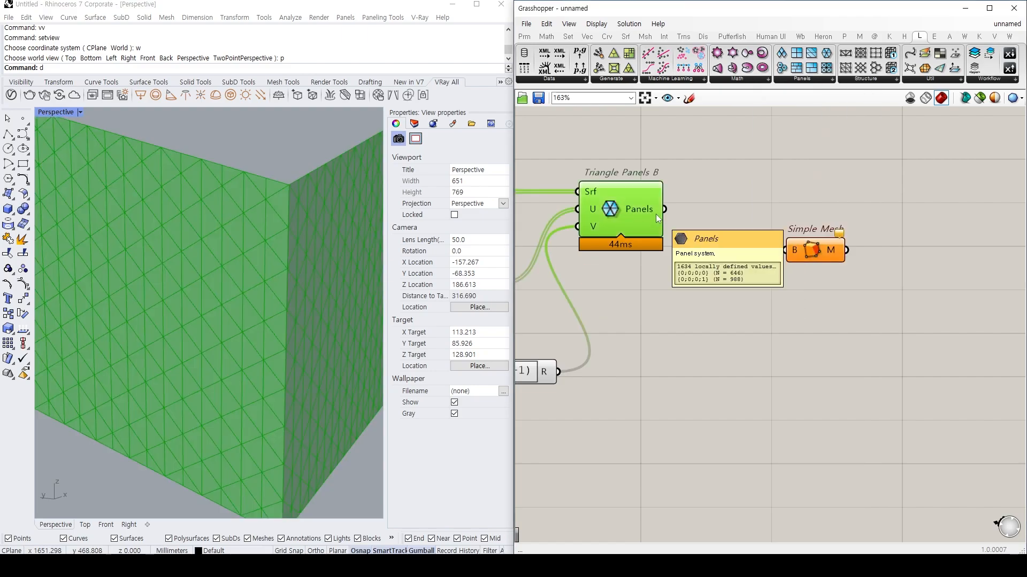
left_click_drag(664, 210, 750, 210)
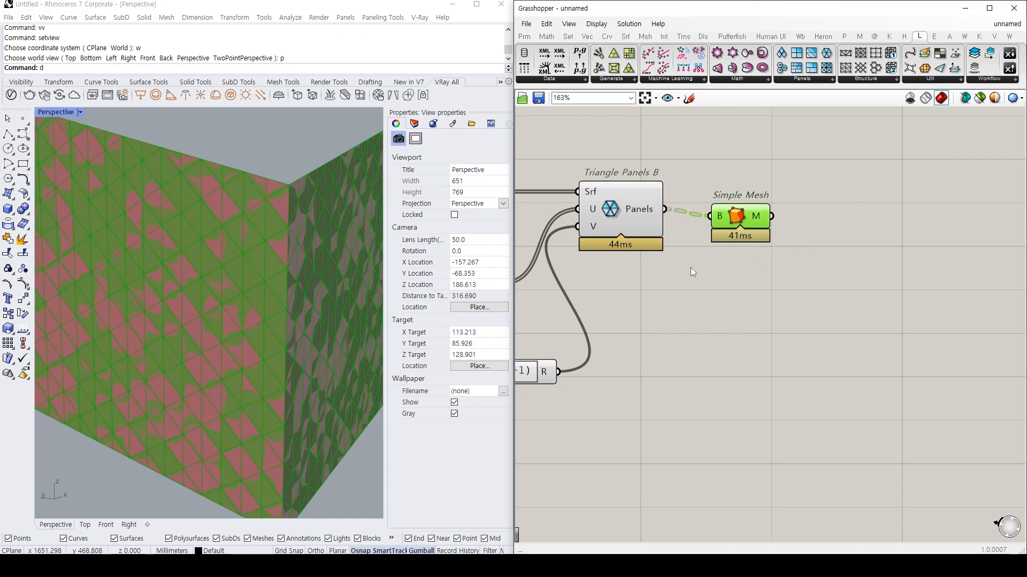
left_click(691, 267)
left_click(766, 218)
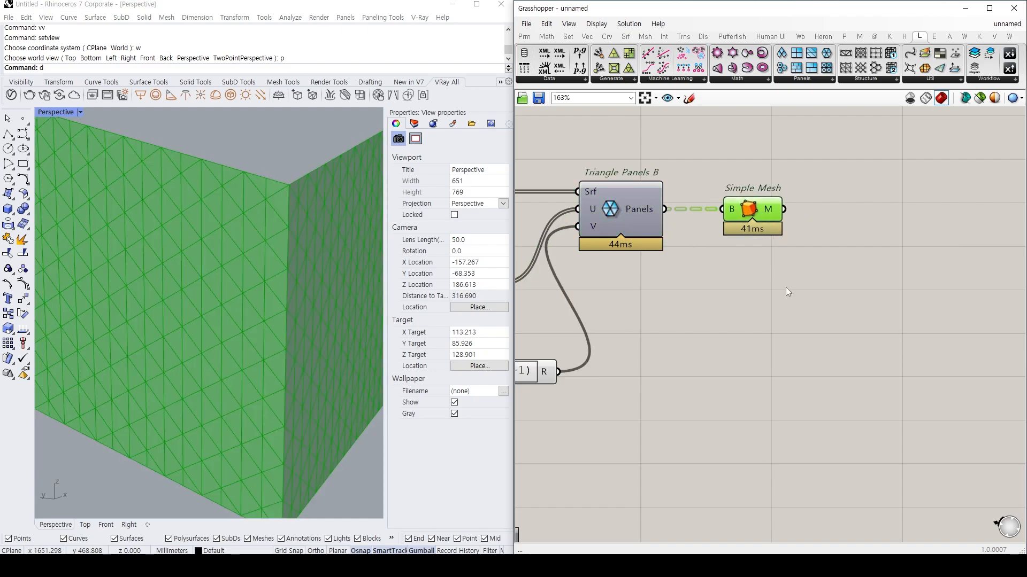
Flatten the mesh output of Simple Mesh.
right_click_drag(785, 287, 734, 279)
double_click(734, 280)
left_click(707, 230)
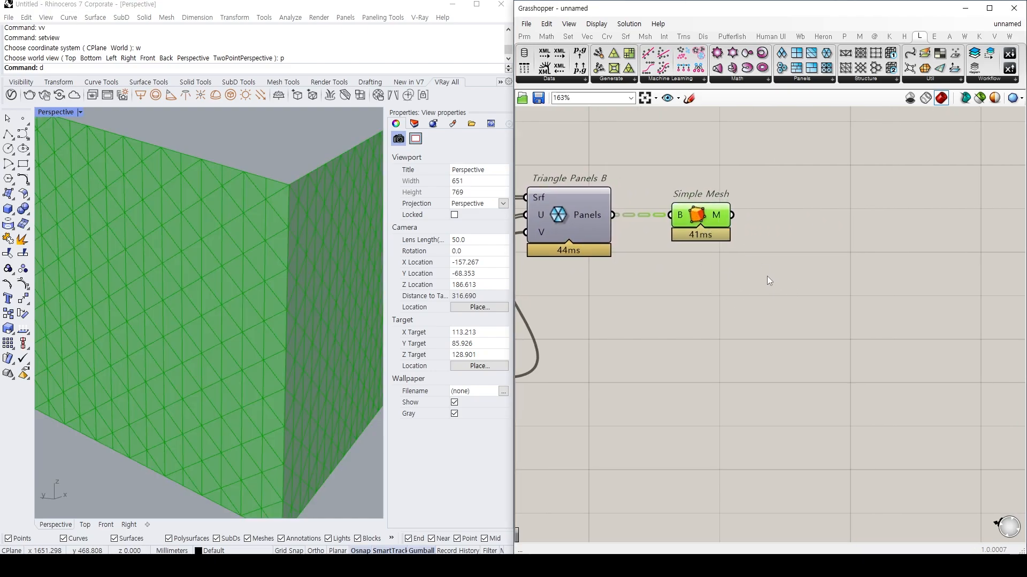
right_click(720, 216)
left_click(749, 272)
left_click(807, 261)
Add a Mesh Join component beyond Simple Mesh.
double_click(806, 262)
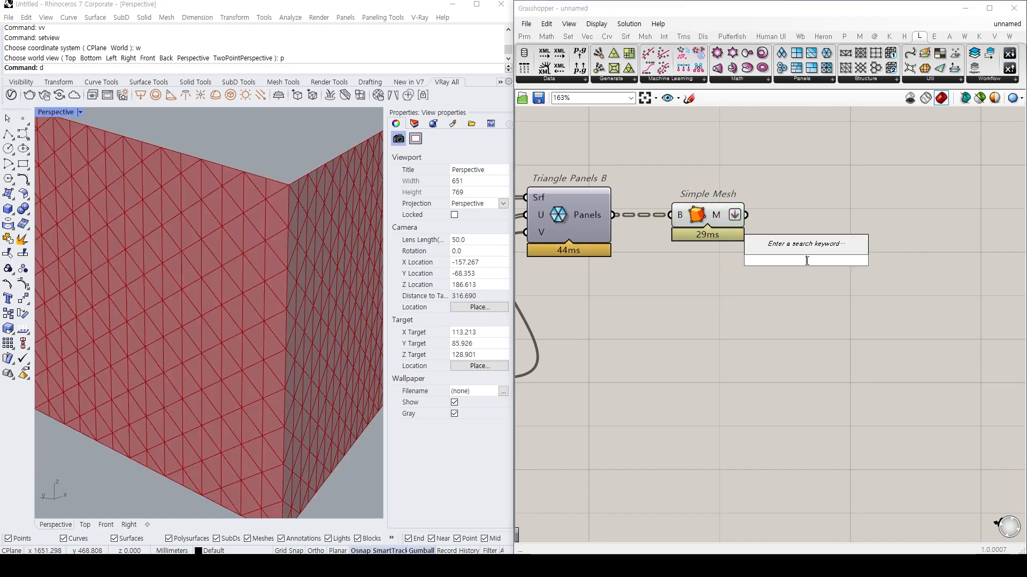
type("mesh join")
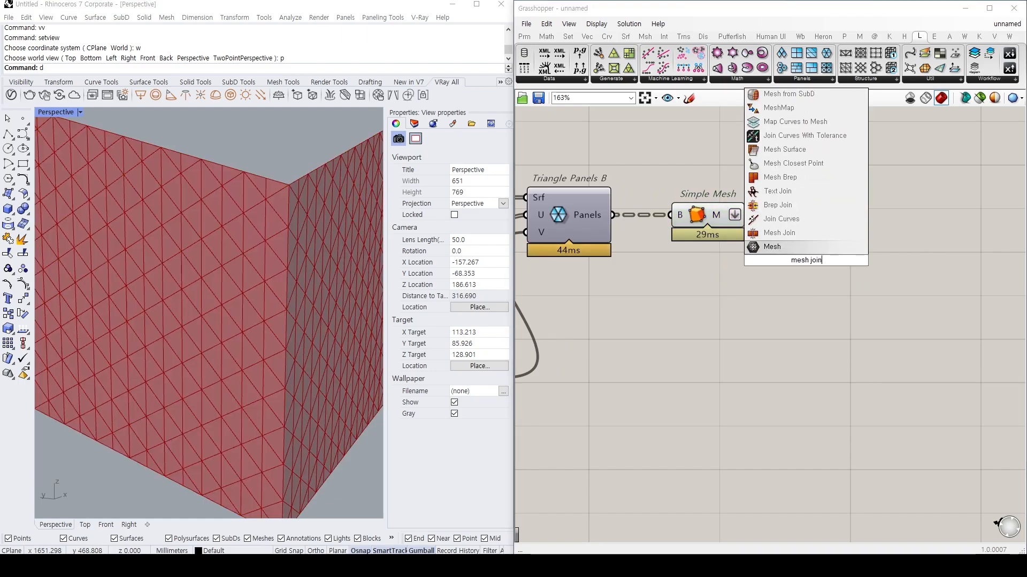
key("Return")
left_click(721, 215)
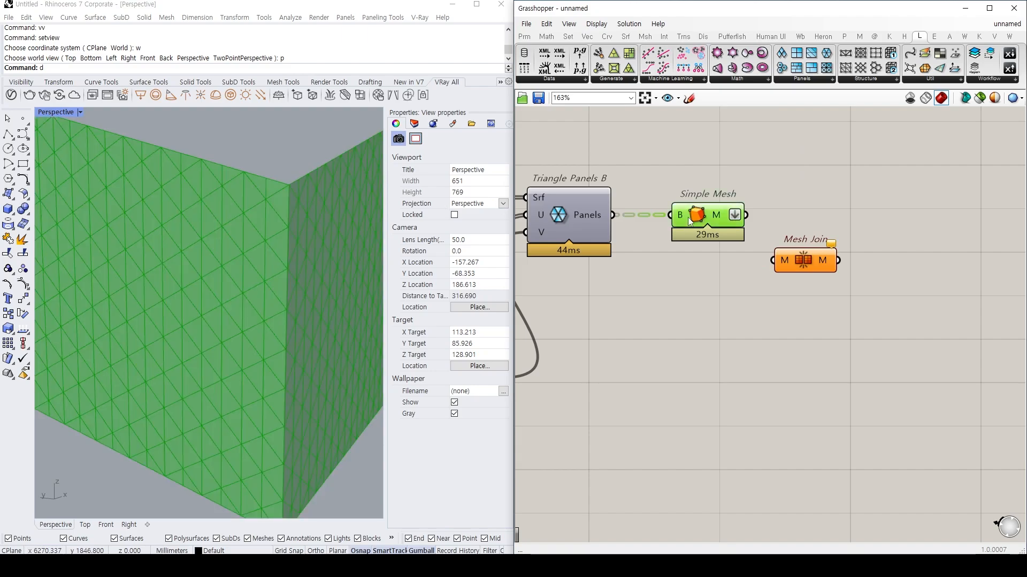
Place Mesh Join beside Simple Mesh and feed it the flattened mesh output.
mouse_move(720, 214)
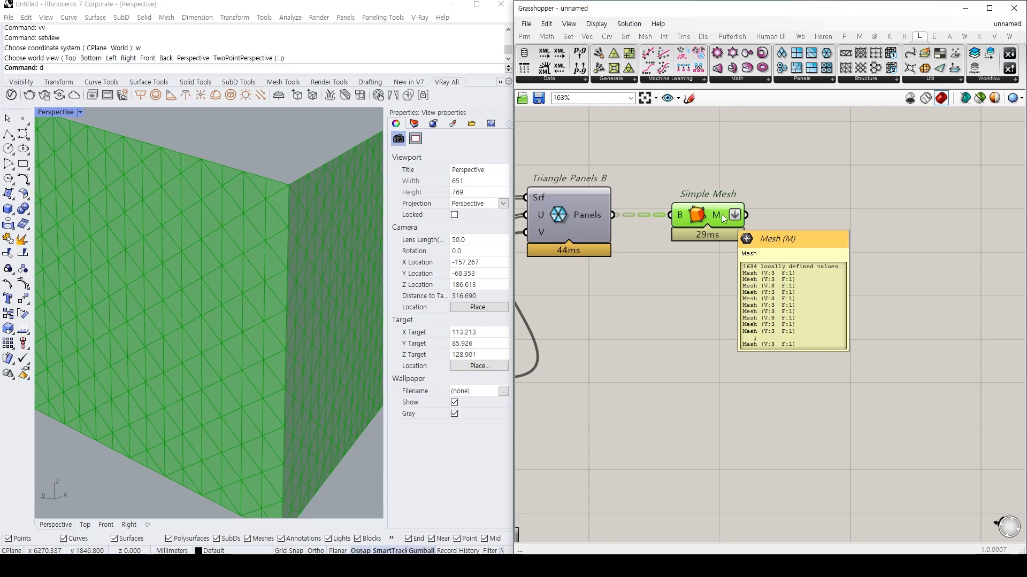
left_click_drag(782, 269, 793, 237)
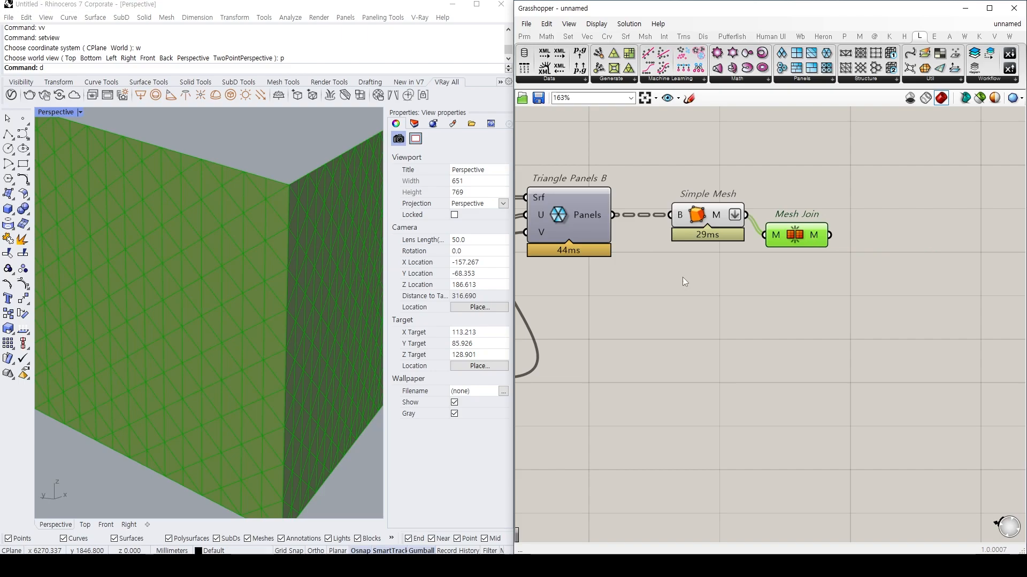
left_click(301, 268)
scroll(298, 232, "up", 3)
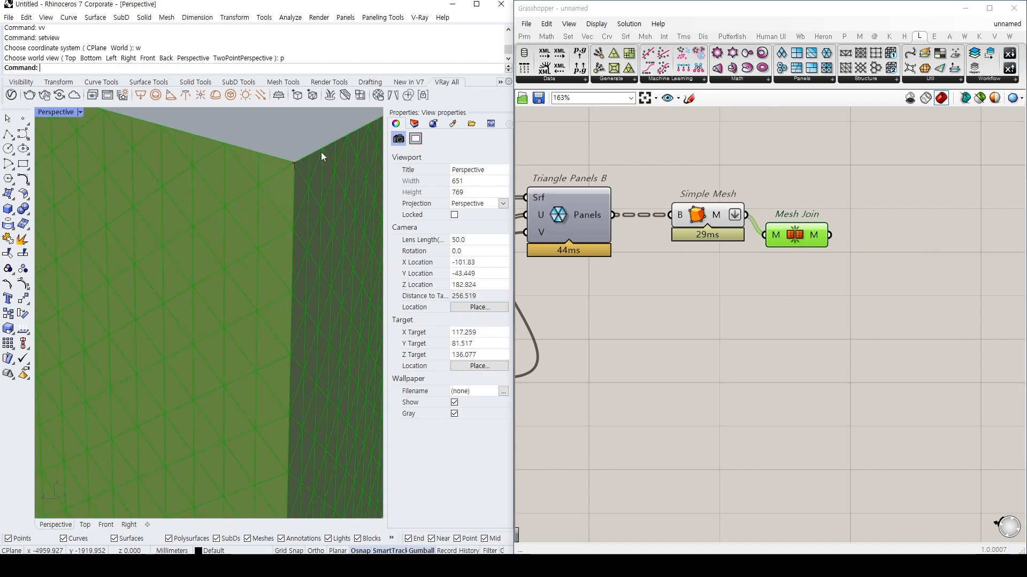
Add a Weld Mesh component beyond Mesh Join.
left_click(799, 279)
double_click(792, 277)
type("we")
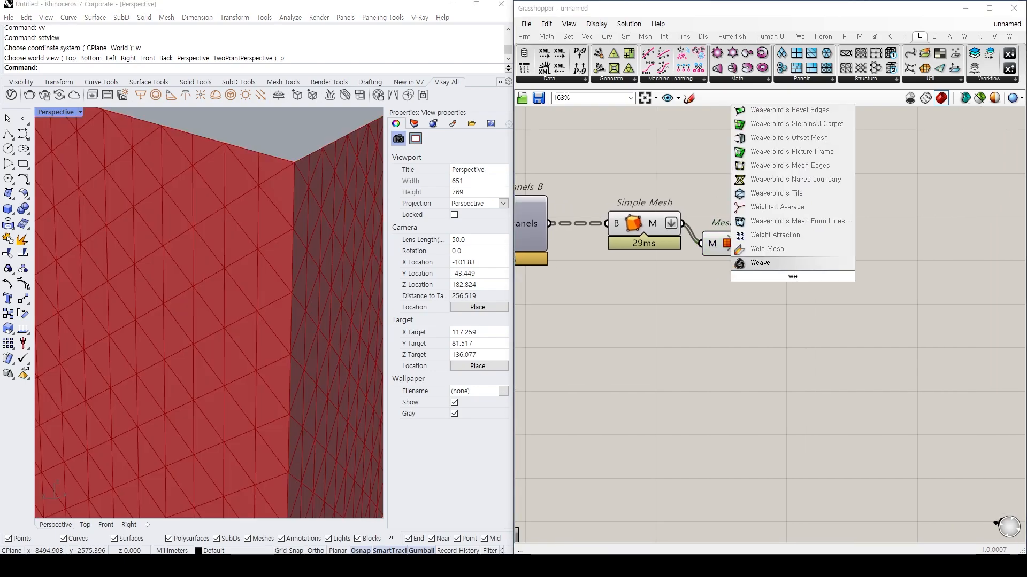
type("l mesh")
key("Return")
left_click_drag(792, 277, 819, 262)
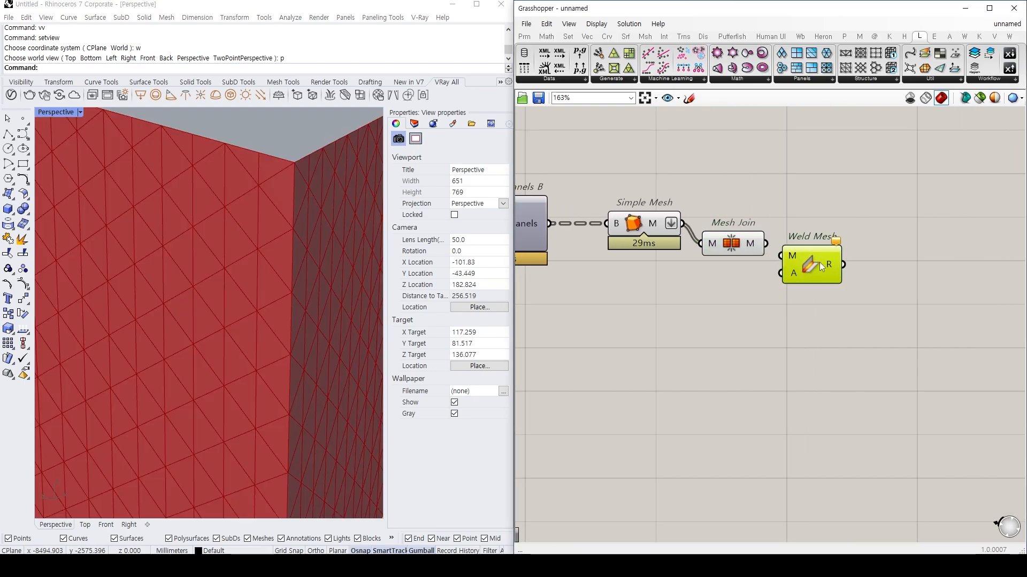
Connect the joined mesh to the M input of Weld Mesh and hide the Mesh Join preview.
left_click_drag(765, 244, 780, 253)
left_click(723, 246)
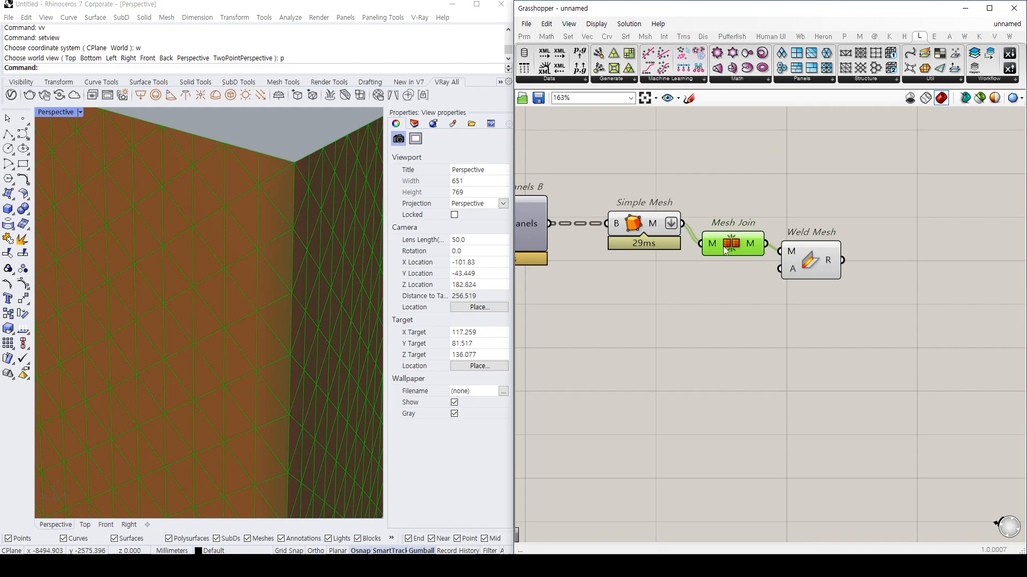
left_click(830, 262)
Inspect the mesh data output by Weld Mesh and the shading along the wall corner.
mouse_move(829, 260)
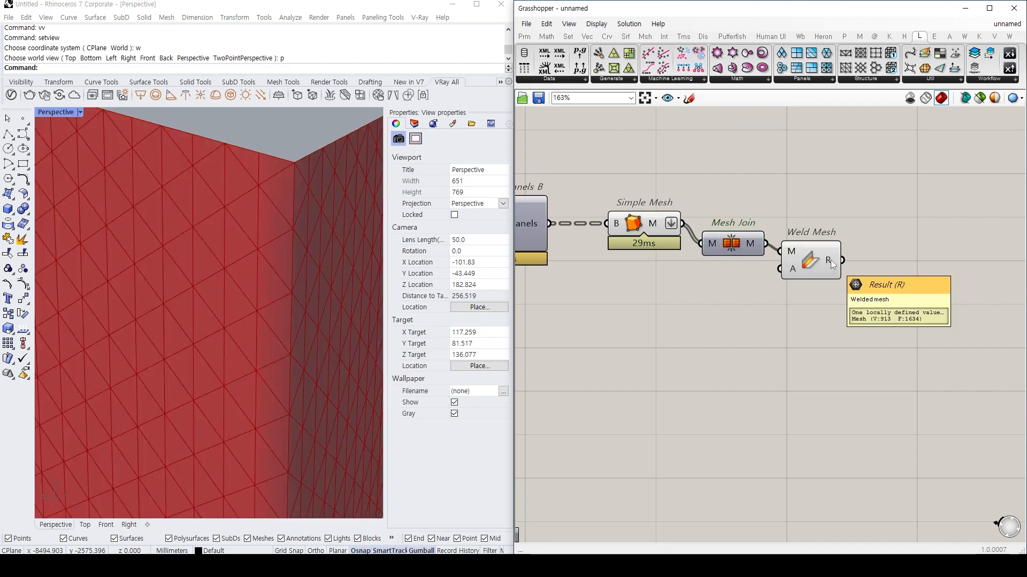
key("ctrl+2")
mouse_move(213, 134)
left_mouse_down()
mouse_move(303, 158)
mouse_move(149, 105)
left_mouse_up()
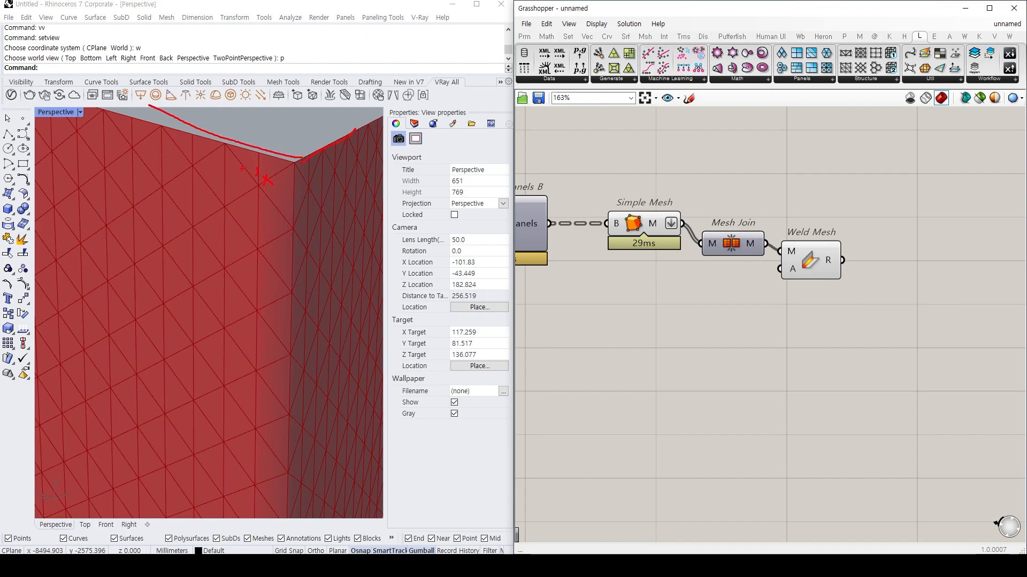
key("Escape")
mouse_move(748, 246)
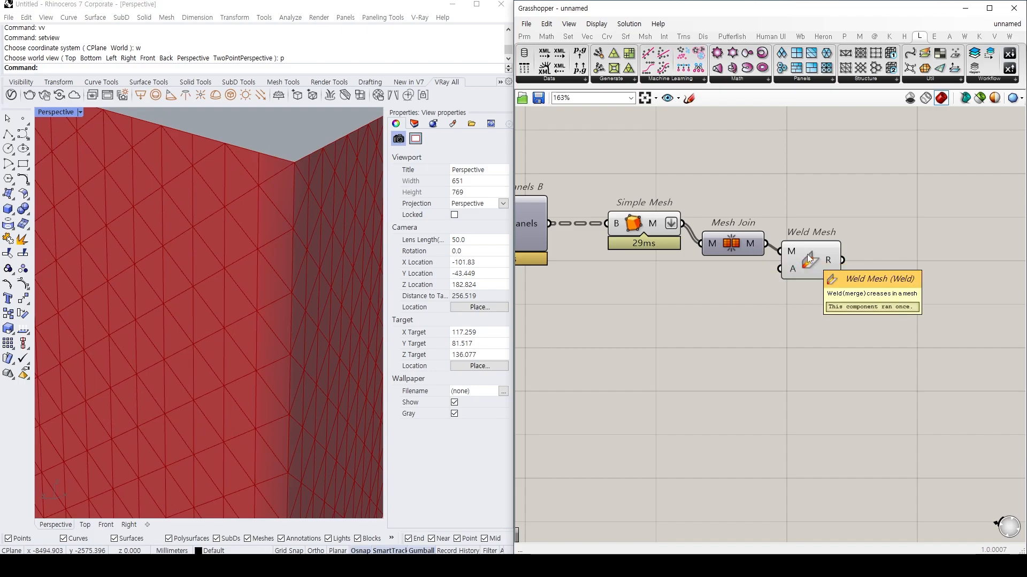
Hide the Simple Mesh preview so only the welded mesh is displayed.
scroll(797, 296, "down", 3)
left_click_drag(653, 222, 711, 287)
scroll(711, 287, "down", 5)
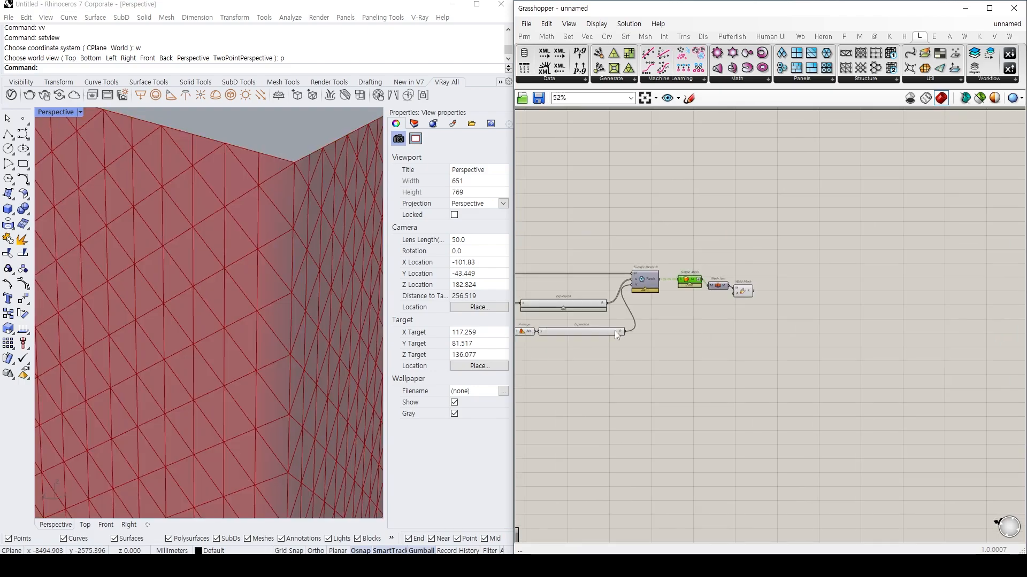
scroll(306, 221, "down", 6)
scroll(319, 237, "up", 6)
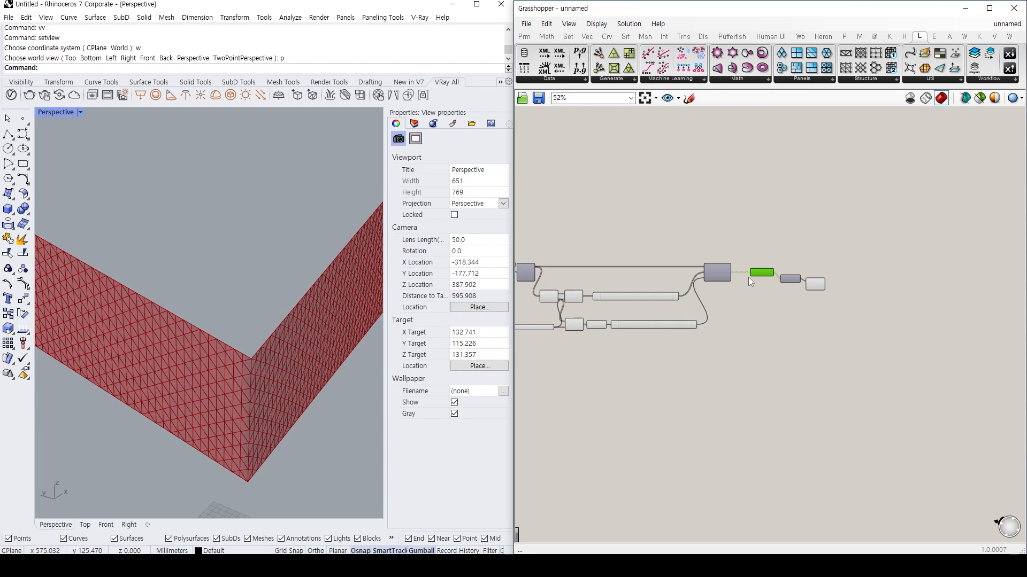
scroll(752, 264, "up", 5)
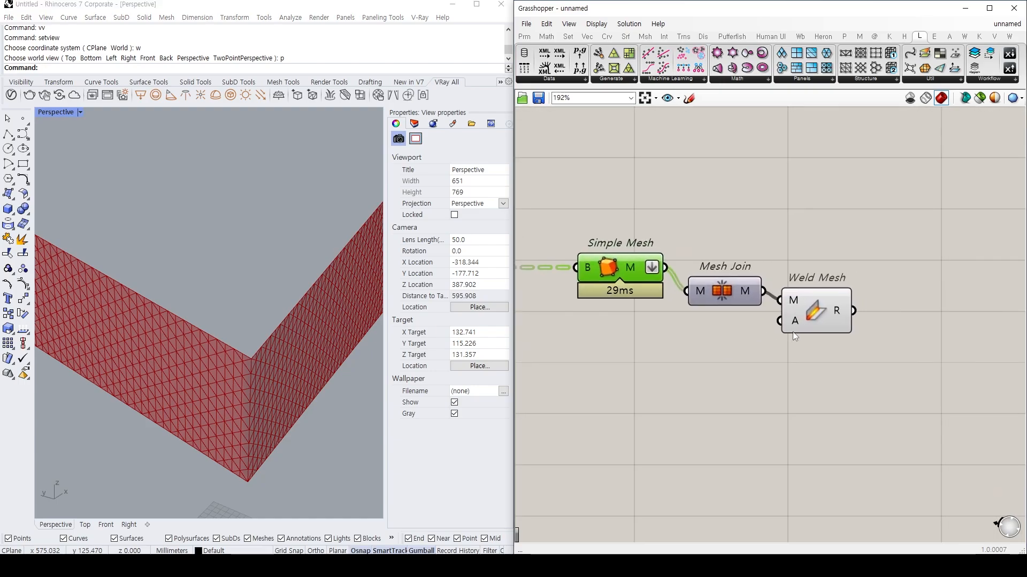
left_click(831, 320)
right_click_drag(872, 304, 838, 307)
double_click(882, 303)
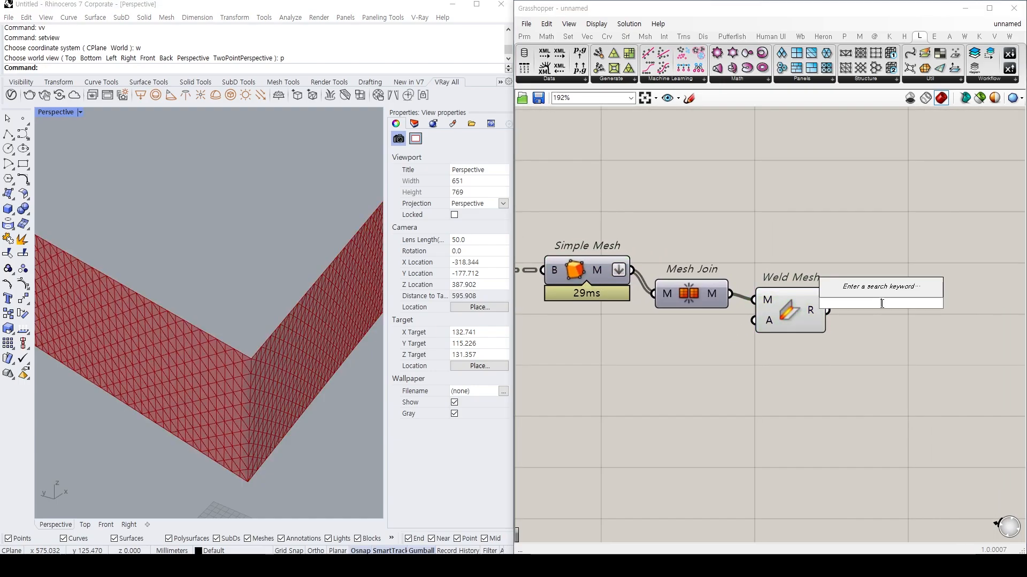
double_click(854, 222)
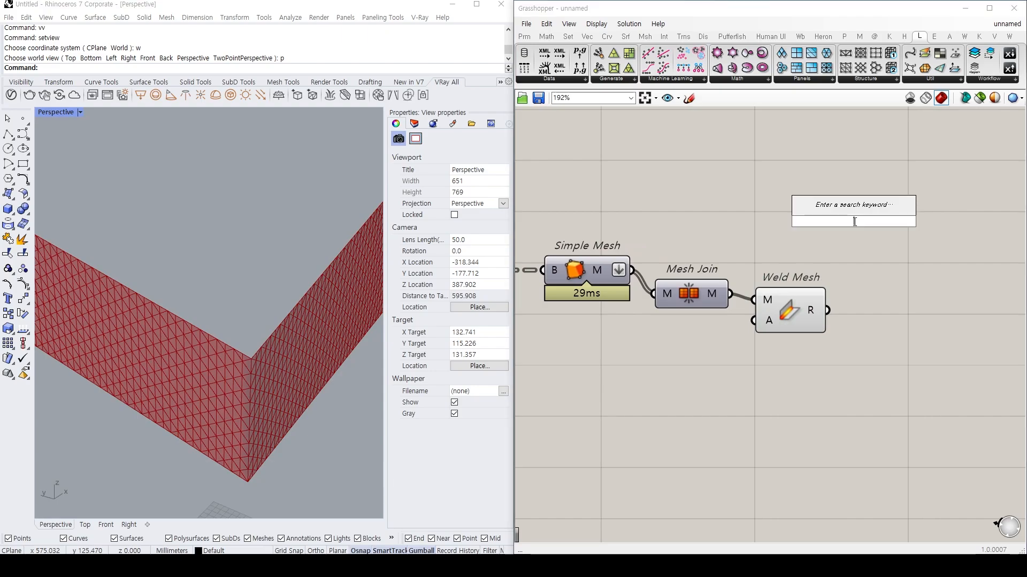
Add a Kangaroo Solver component well beyond Weld Mesh, leaving room between them for goal components.
left_click(889, 36)
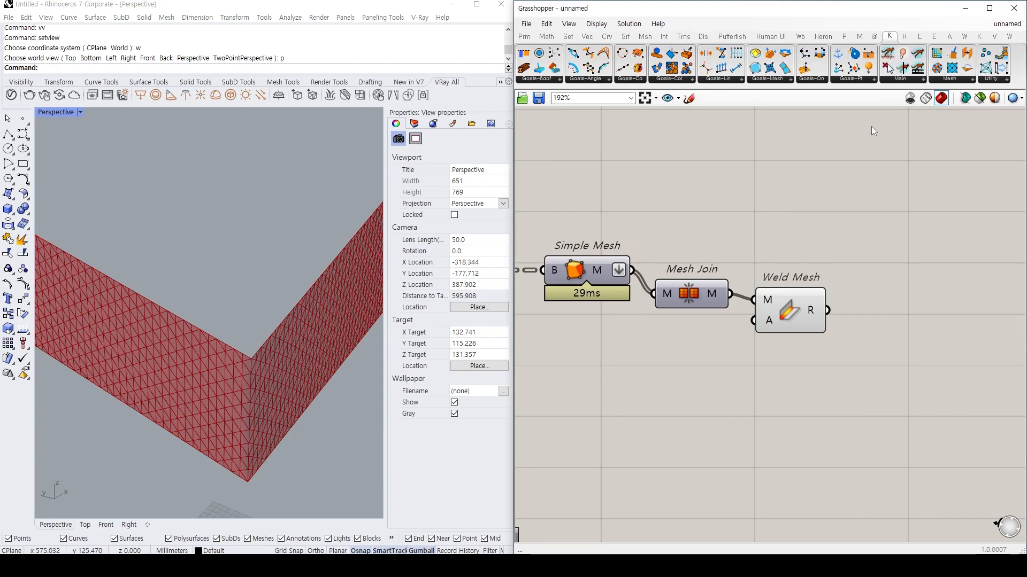
right_click_drag(894, 185, 797, 174)
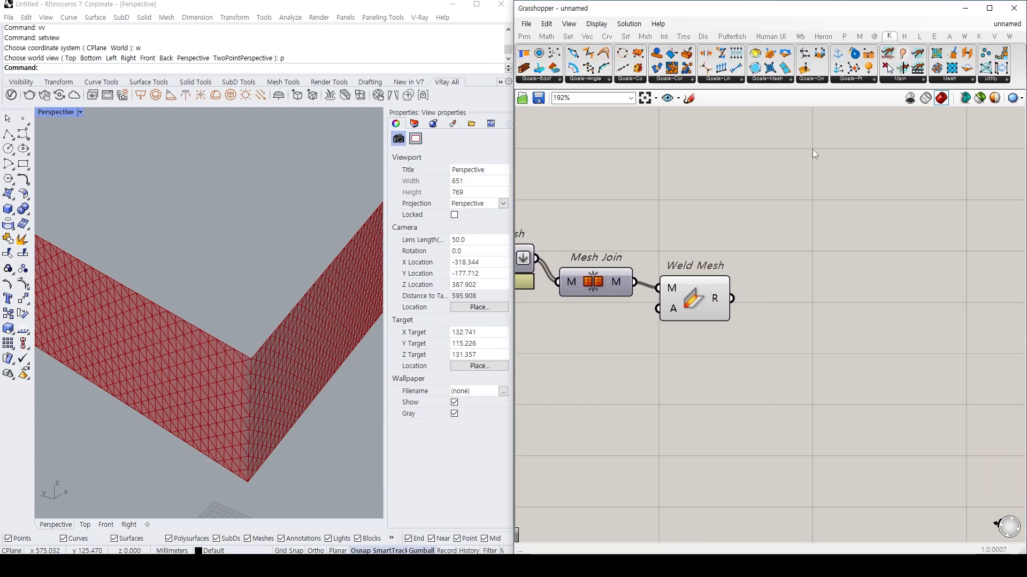
left_click(901, 79)
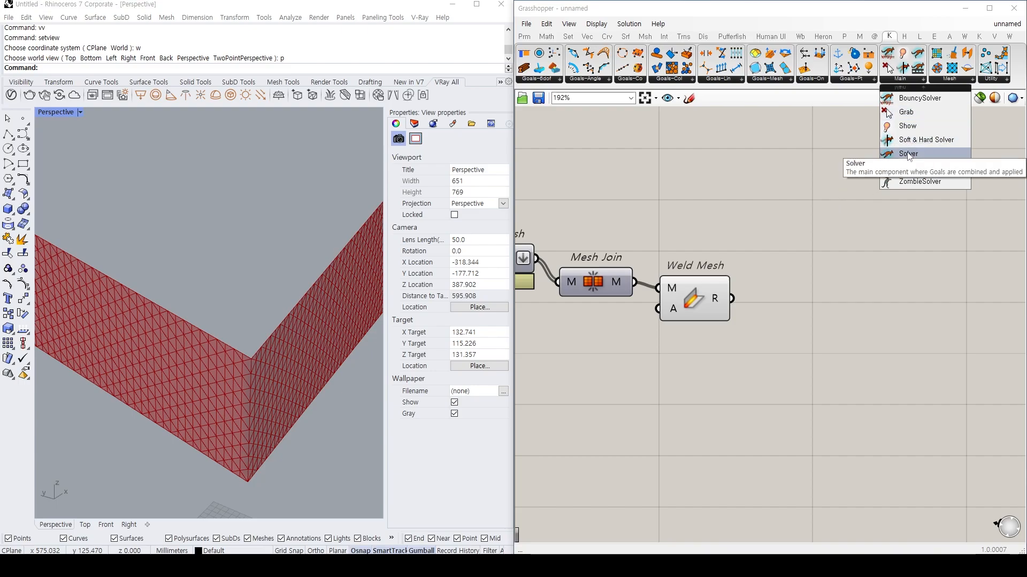
left_click_drag(908, 154, 860, 241)
right_click_drag(860, 241, 743, 216)
left_click_drag(743, 189, 877, 257)
right_click_drag(891, 272, 837, 269)
left_click_drag(839, 271, 929, 286)
scroll(930, 219, "down", 2)
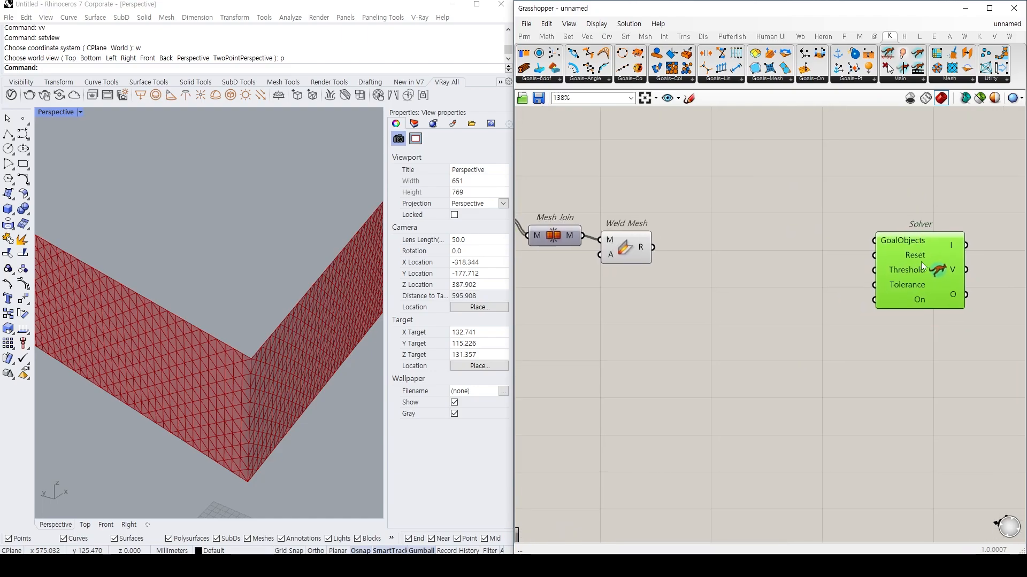
left_click(855, 241)
double_click(847, 237)
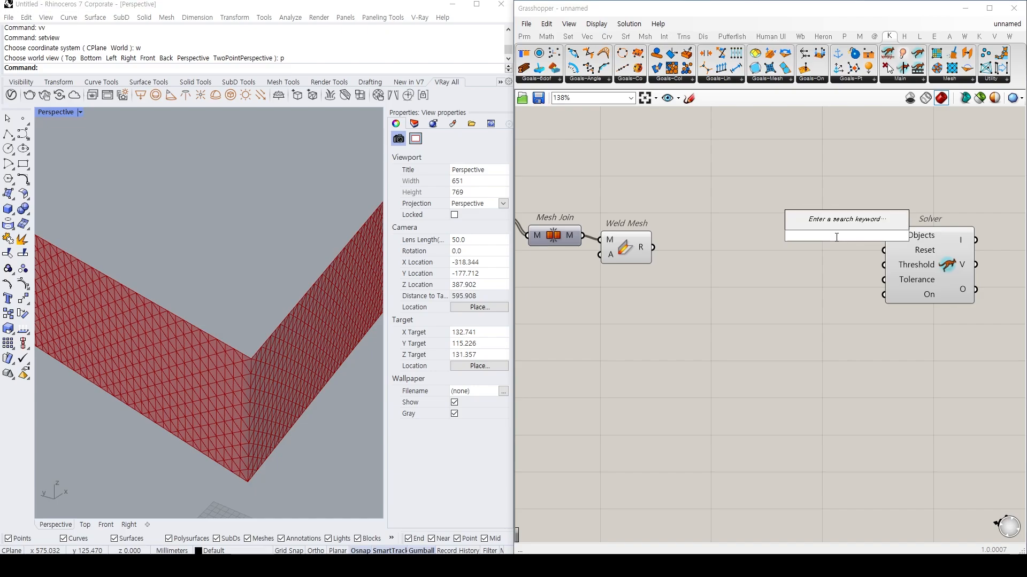
key("Escape")
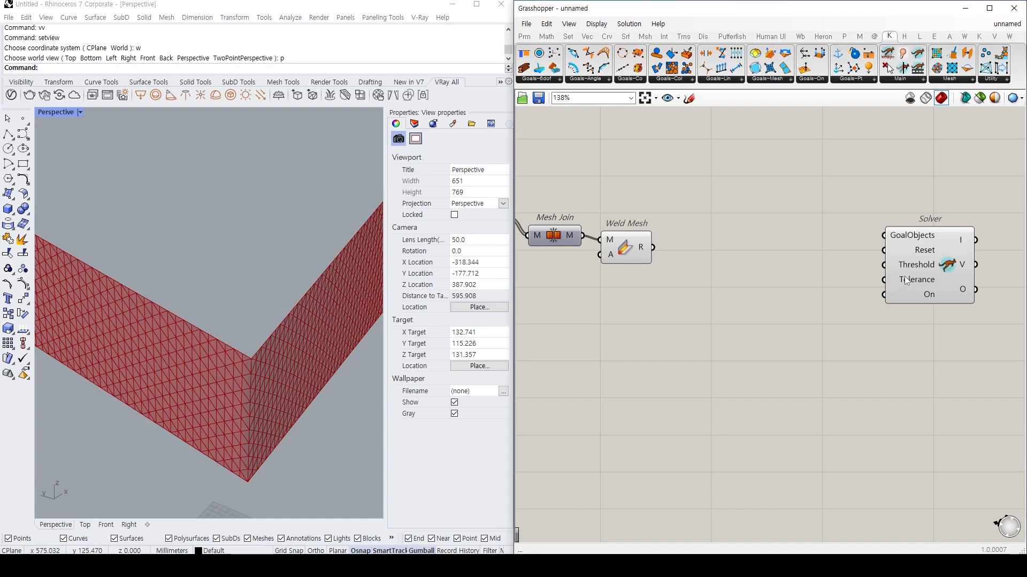
left_click_drag(904, 276, 914, 273)
left_click(775, 261)
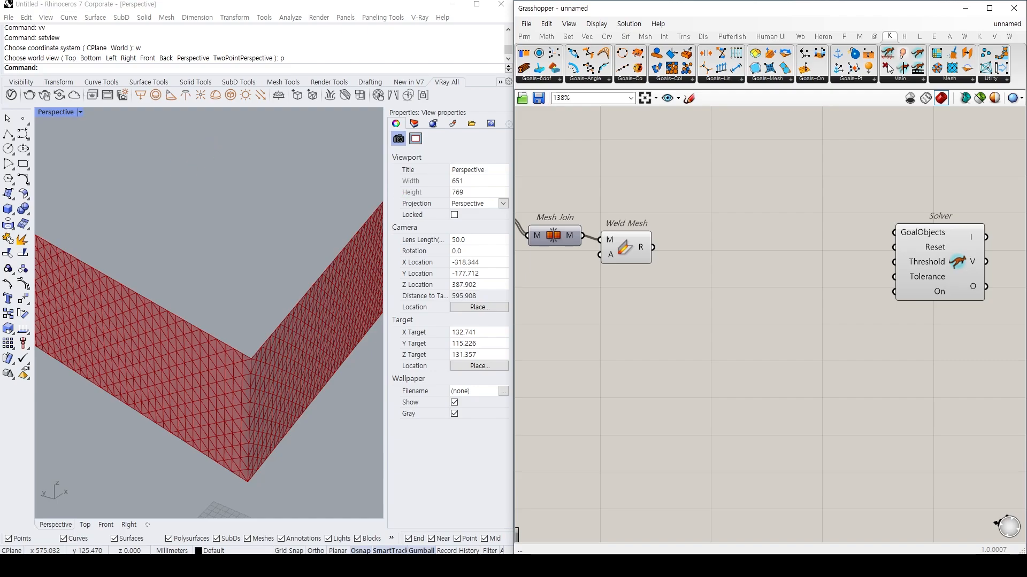
mouse_move(959, 311)
left_mouse_down()
mouse_move(909, 221)
mouse_move(946, 306)
left_mouse_up()
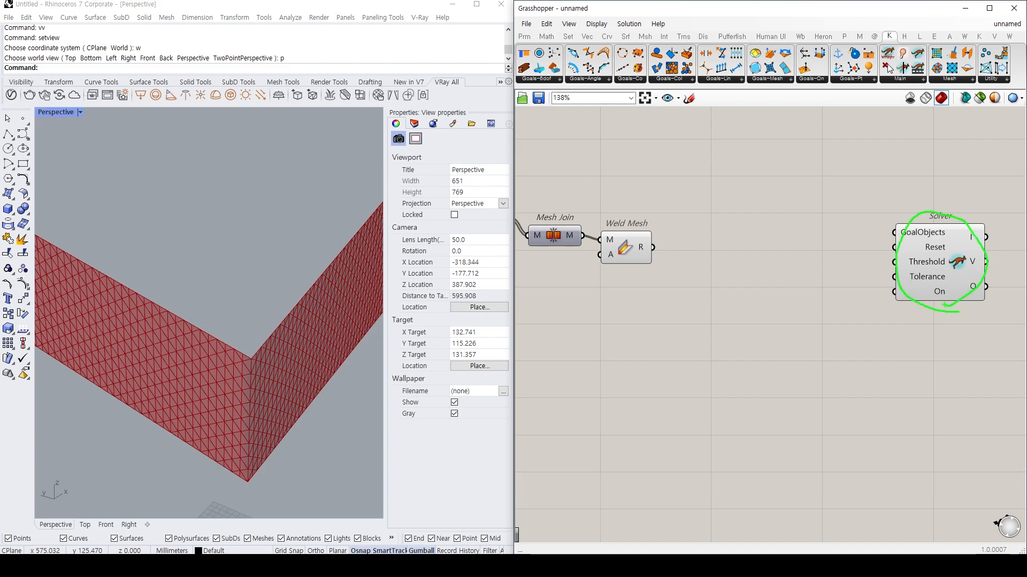
left_click_drag(881, 242, 957, 244)
mouse_move(816, 183)
left_mouse_down()
mouse_move(862, 178)
mouse_move(881, 210)
mouse_move(854, 214)
left_mouse_up()
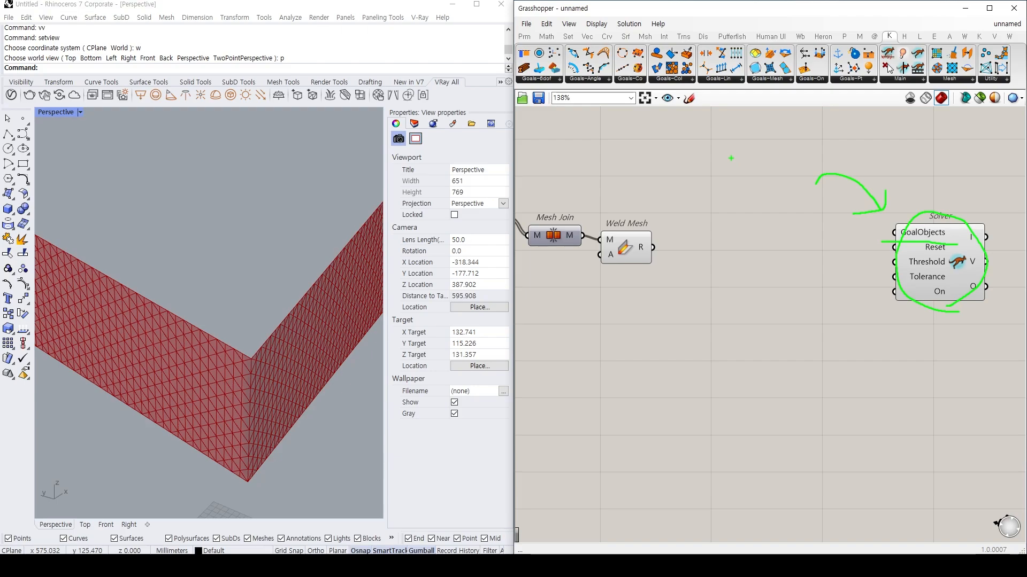
left_click_drag(773, 162, 716, 214)
mouse_move(756, 177)
left_mouse_down()
mouse_move(735, 218)
mouse_move(829, 219)
mouse_move(736, 228)
mouse_move(762, 165)
mouse_move(777, 213)
left_mouse_up()
left_click_drag(572, 312, 592, 310)
left_click_drag(576, 298, 590, 297)
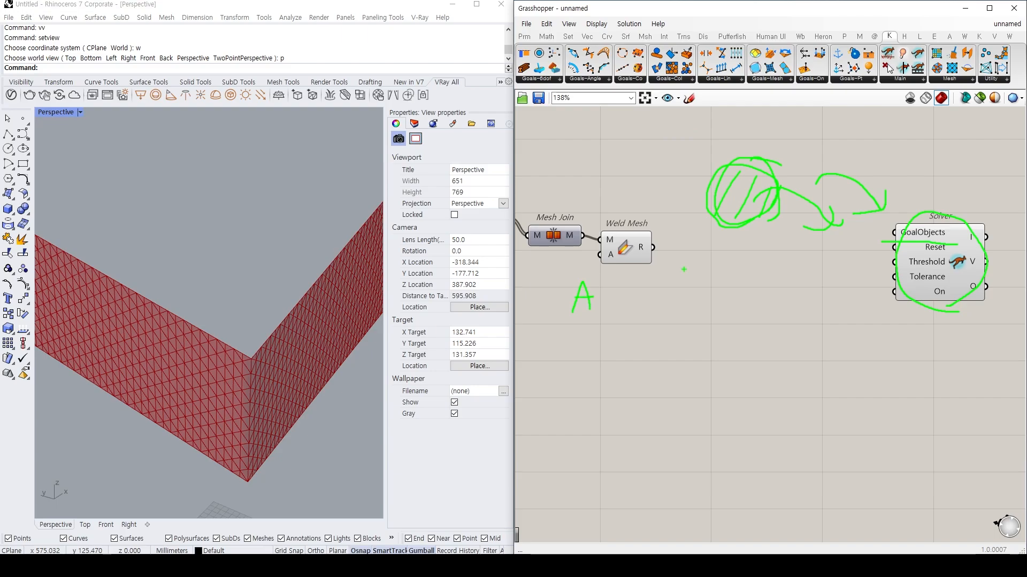
left_click_drag(681, 289, 680, 261)
mouse_move(671, 273)
left_mouse_down()
mouse_move(680, 261)
mouse_move(685, 277)
left_mouse_up()
mouse_move(676, 305)
left_mouse_down()
mouse_move(672, 321)
mouse_move(686, 314)
mouse_move(671, 366)
mouse_move(683, 421)
mouse_move(666, 258)
mouse_move(705, 436)
left_mouse_up()
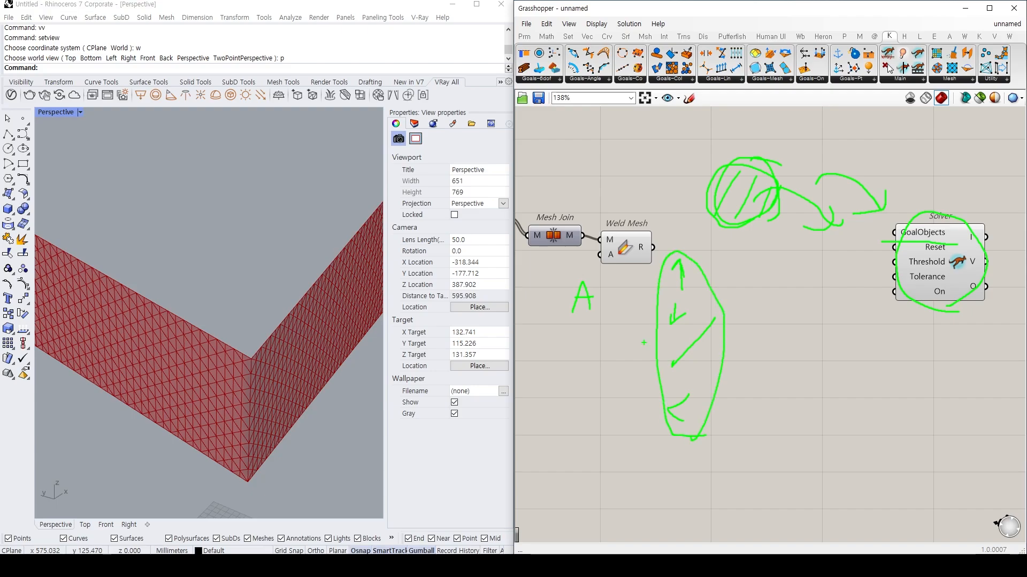
left_click_drag(661, 307, 610, 303)
mouse_move(714, 295)
left_mouse_down()
mouse_move(728, 276)
mouse_move(876, 217)
mouse_move(858, 236)
mouse_move(955, 250)
left_mouse_up()
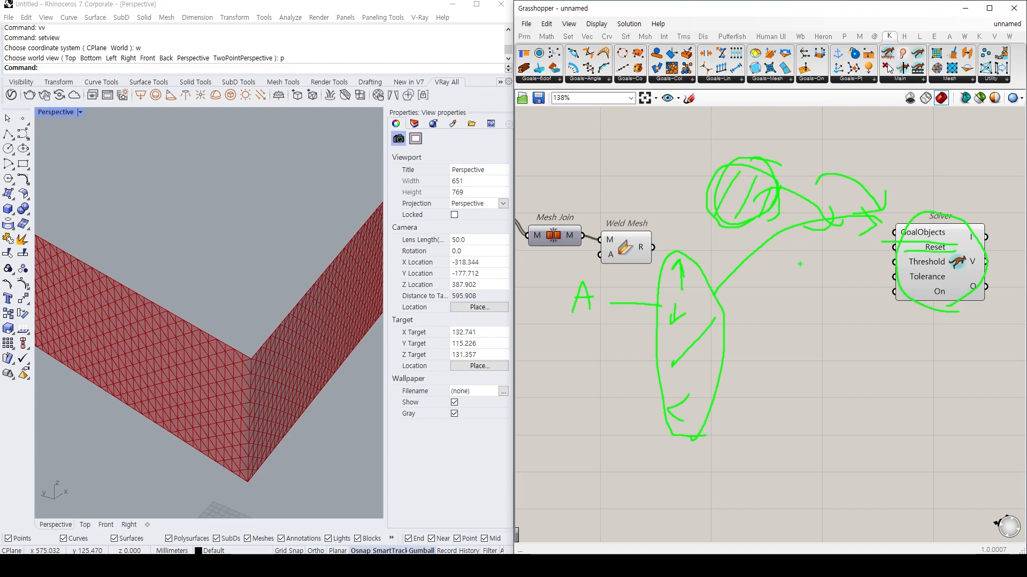
mouse_move(927, 301)
left_mouse_down()
mouse_move(934, 289)
mouse_move(933, 308)
left_mouse_up()
key("Escape")
Add a Boolean Toggle set to False, connect it to the Solver's On input, and align it with that input.
right_click_drag(810, 297, 769, 299)
double_click(769, 298)
type("to")
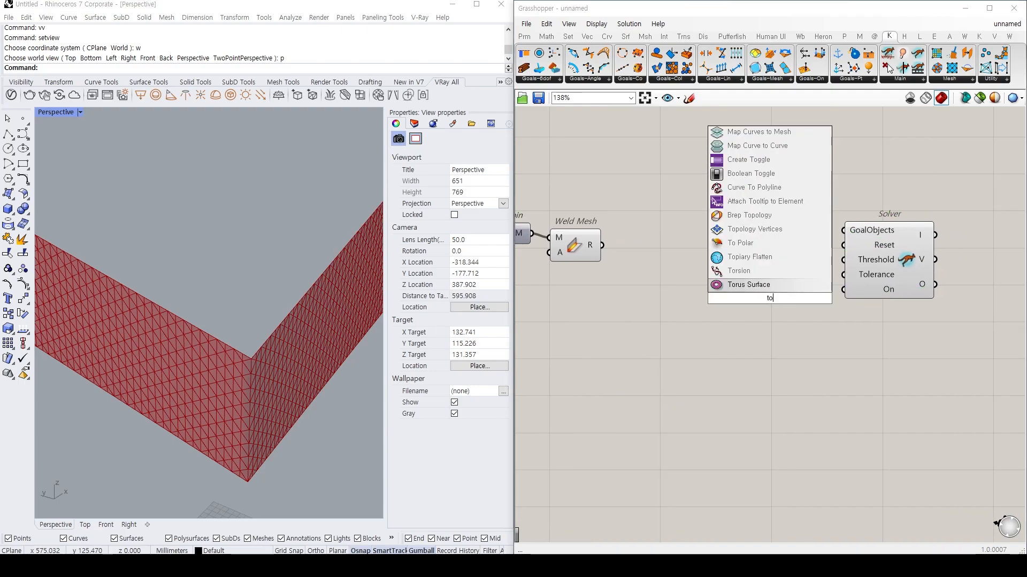
type("g")
key("Return")
left_click_drag(810, 299, 844, 289)
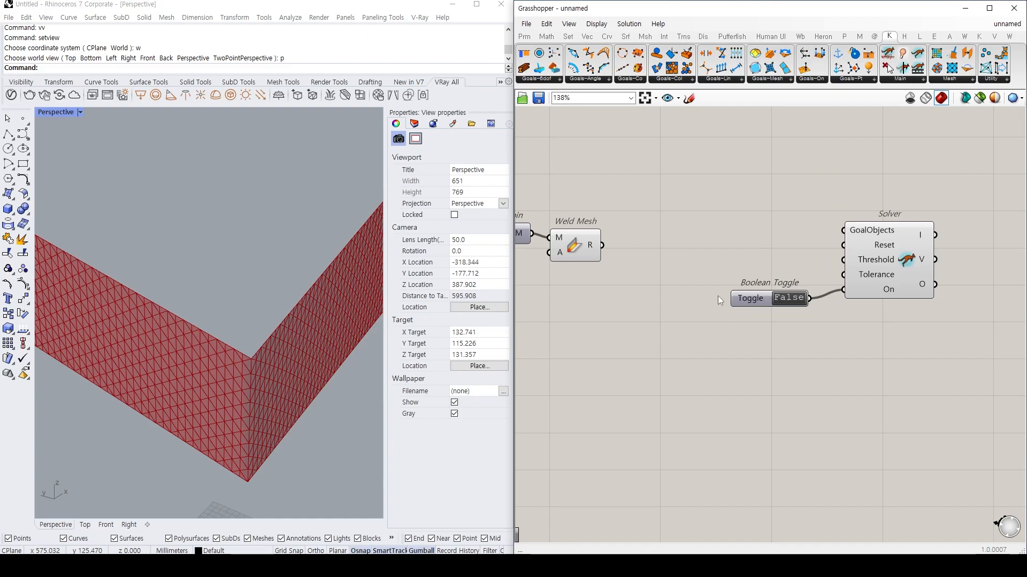
left_click_drag(766, 297, 770, 288)
Add a Button component above the toggle and connect it to the Solver's Reset input.
double_click(757, 254)
type("button")
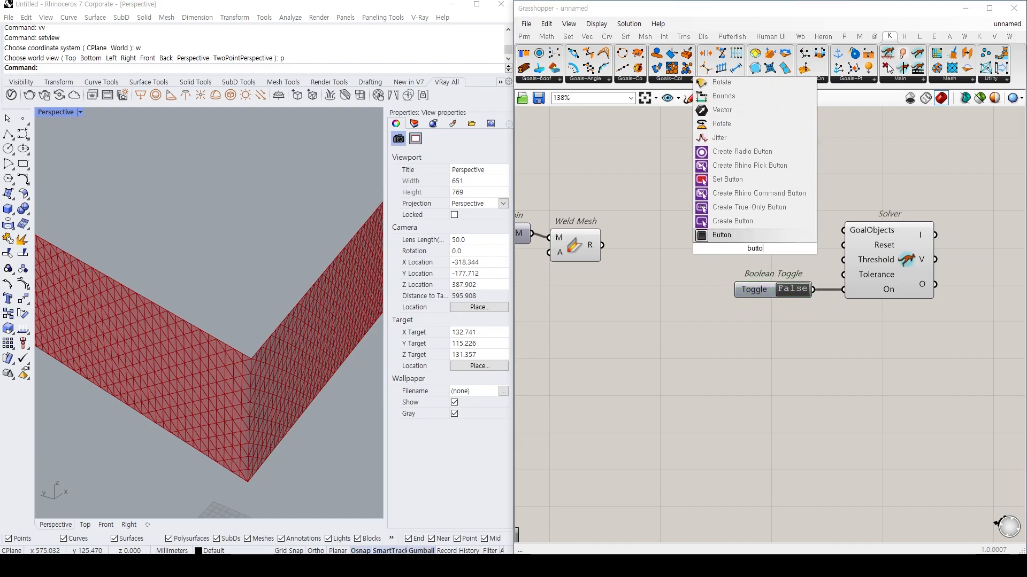
key("Return")
left_click_drag(795, 248, 844, 245)
left_click_drag(736, 248, 751, 259)
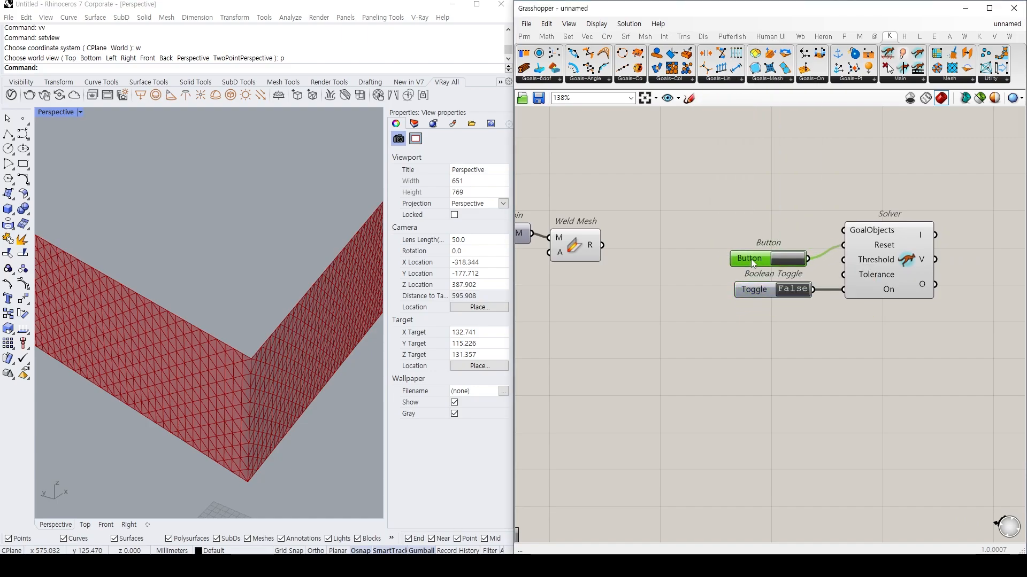
Add an Entwine component above the Button and reduce it to two inputs.
double_click(768, 204)
type("entwine")
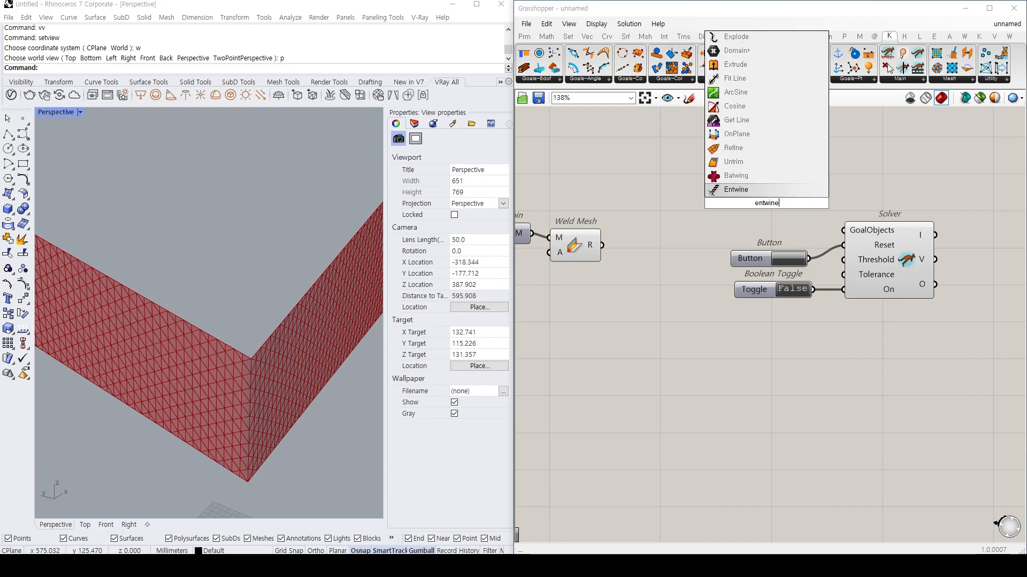
key("Return")
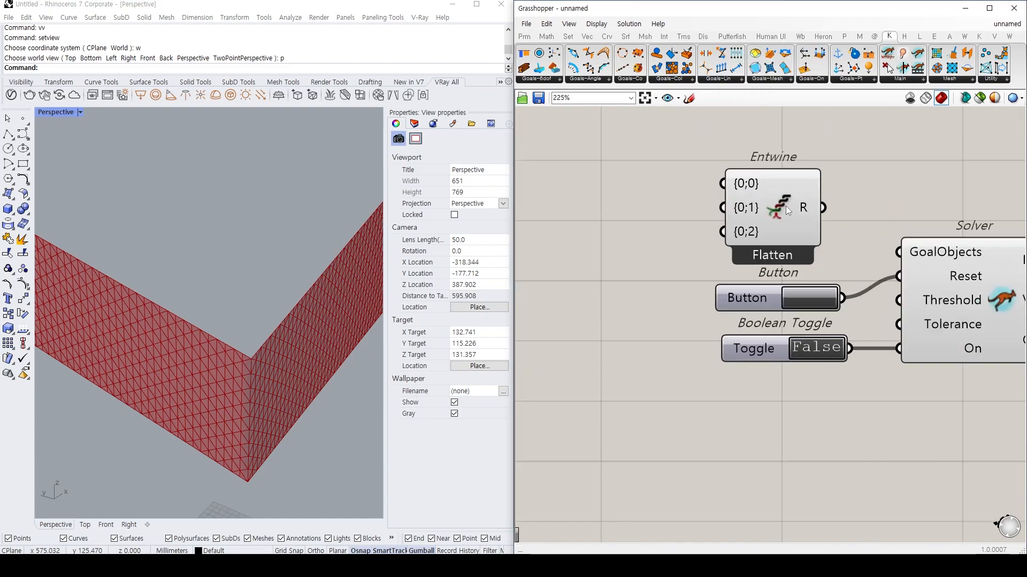
left_click(785, 207)
scroll(765, 198, "up", 3)
left_click(761, 240)
scroll(792, 226, "down", 5)
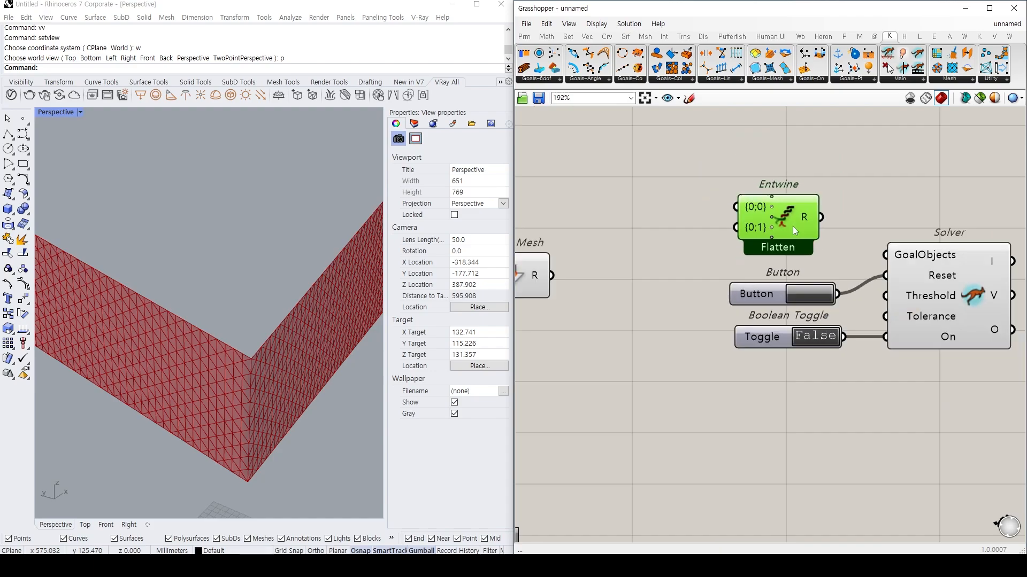
Move the Entwine, Button, Toggle and Solver group farther from Weld Mesh and stack the Button directly above the Toggle.
left_click_drag(779, 195, 940, 351)
left_click_drag(790, 224, 859, 232)
left_click(898, 246)
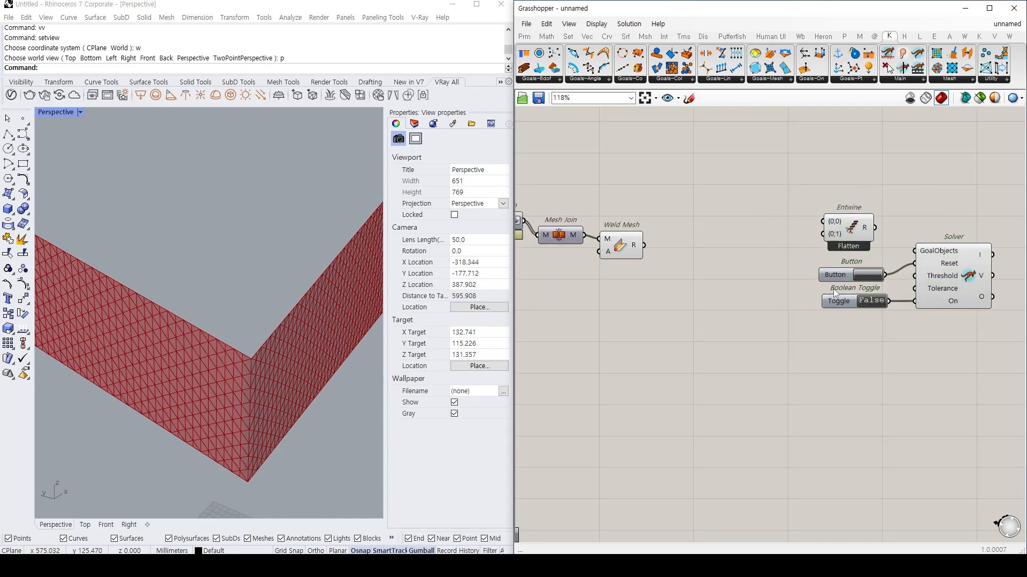
left_click_drag(834, 274, 836, 285)
Add a Show component and route the Weld Mesh output through it into Entwine's {0;0} input.
double_click(769, 241)
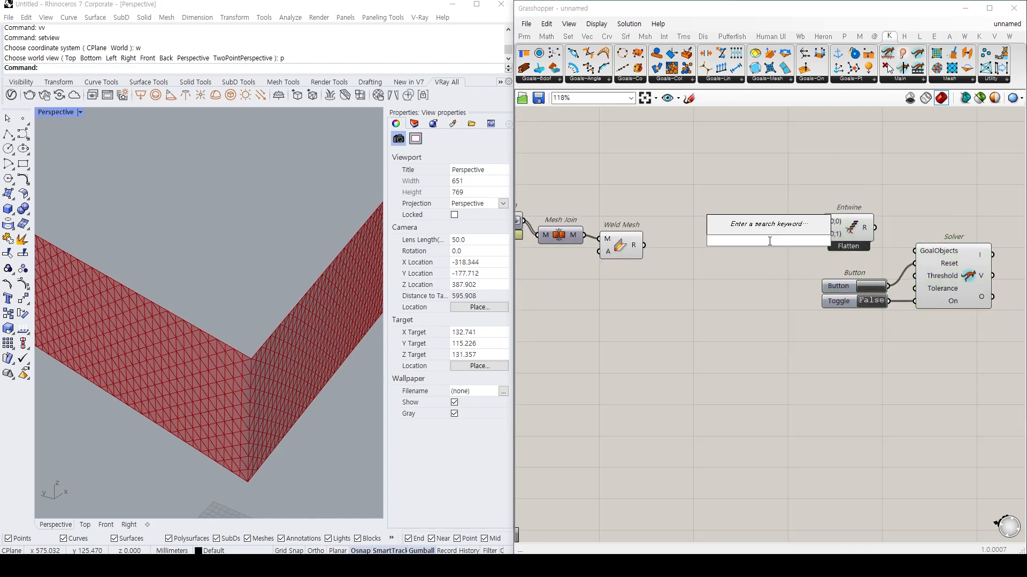
type("show")
key("Return")
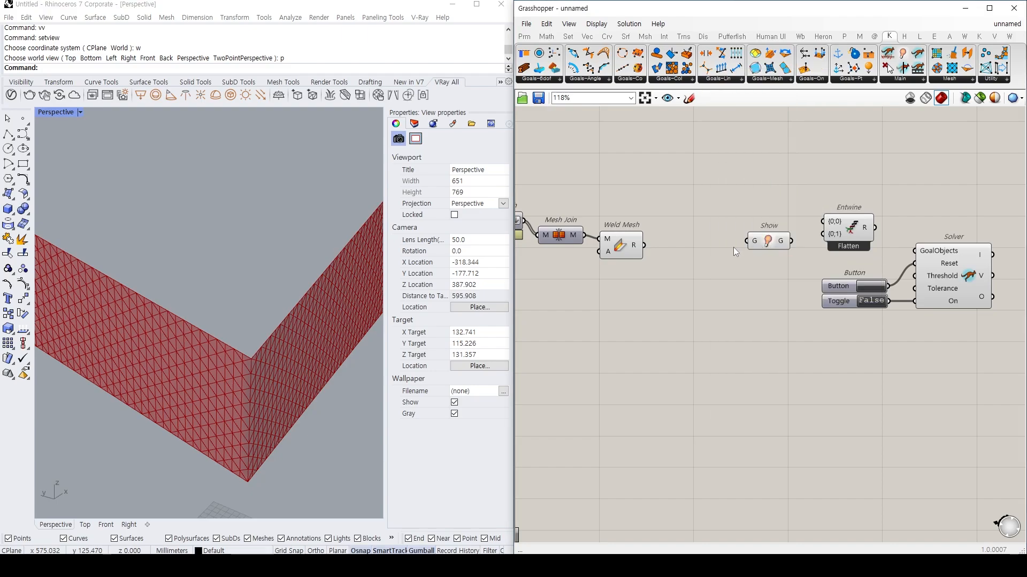
right_click_drag(734, 250, 743, 252)
left_click_drag(653, 246, 855, 240)
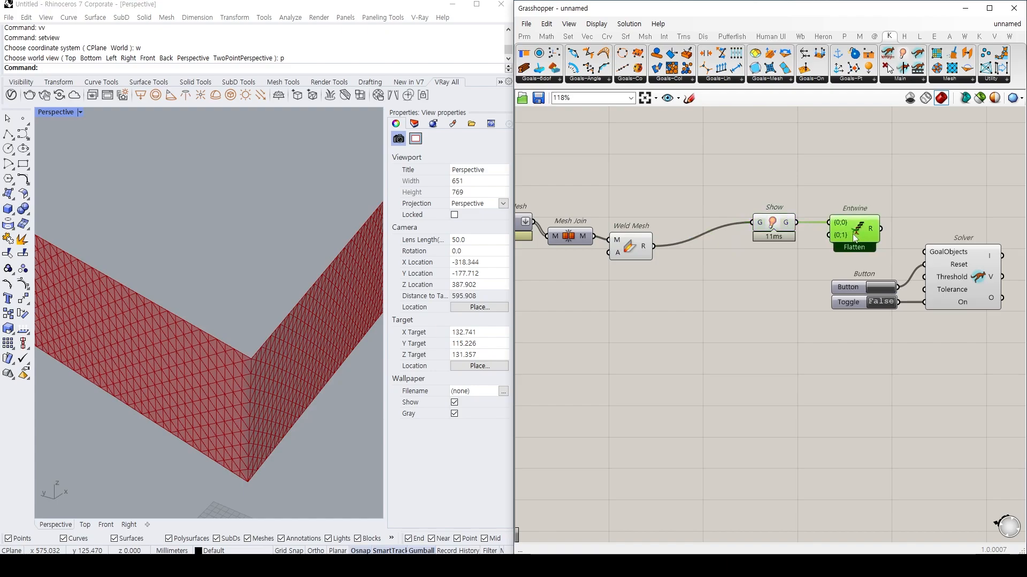
scroll(882, 241, "up", 2)
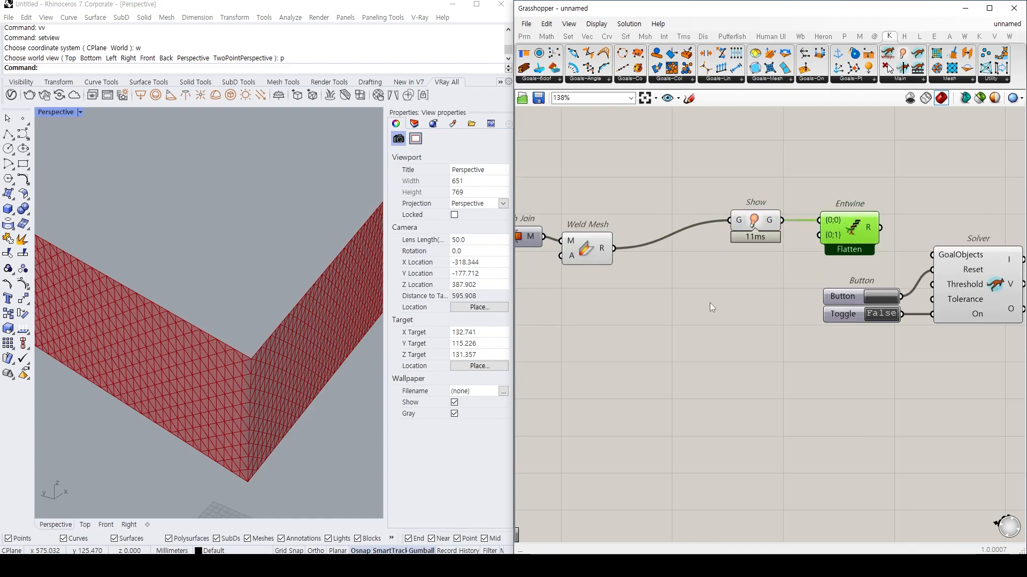
Move the Weld Mesh component slightly lower than Mesh Join.
right_click_drag(710, 304, 741, 287)
left_click(776, 295)
right_click_drag(845, 244, 785, 243)
scroll(810, 250, "down", 2)
left_click_drag(957, 313, 865, 228)
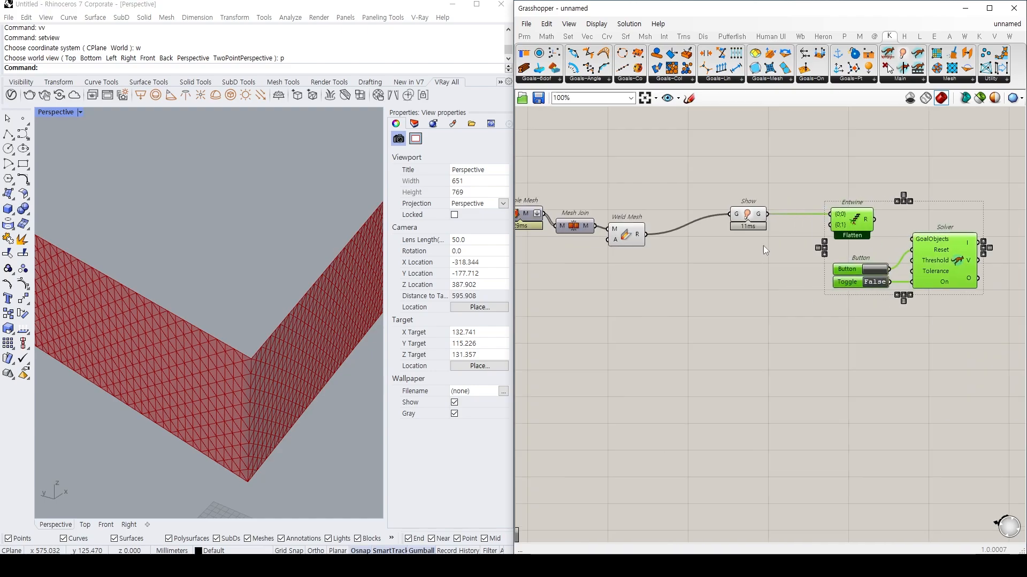
left_click(761, 247)
left_click_drag(627, 234, 626, 256)
left_click(666, 289)
Switch the Weld Mesh preview off and back on to check the displayed mesh.
left_click(626, 257)
key("ctrl+q")
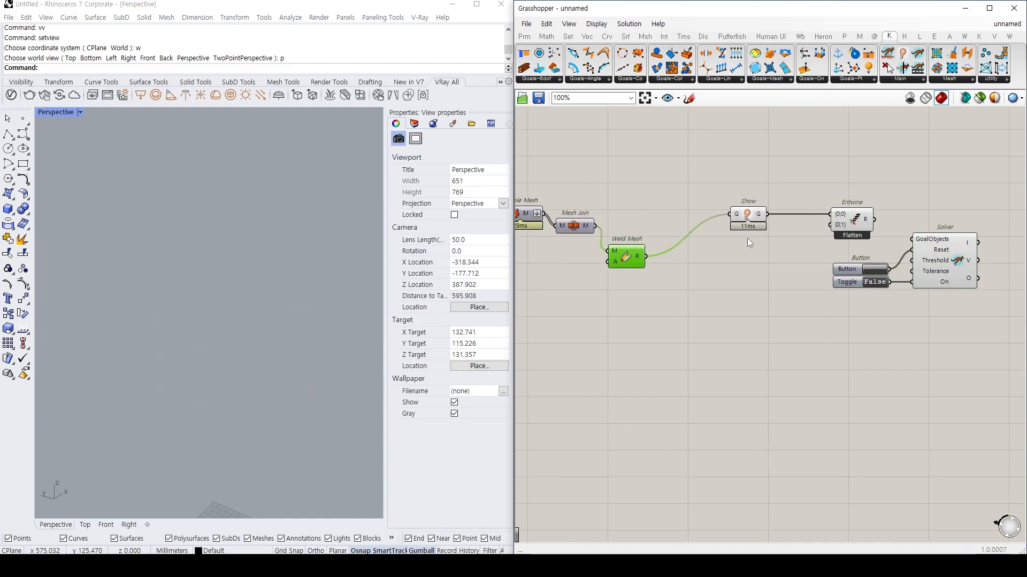
key("ctrl+q")
scroll(753, 199, "up", 1)
left_click(750, 215)
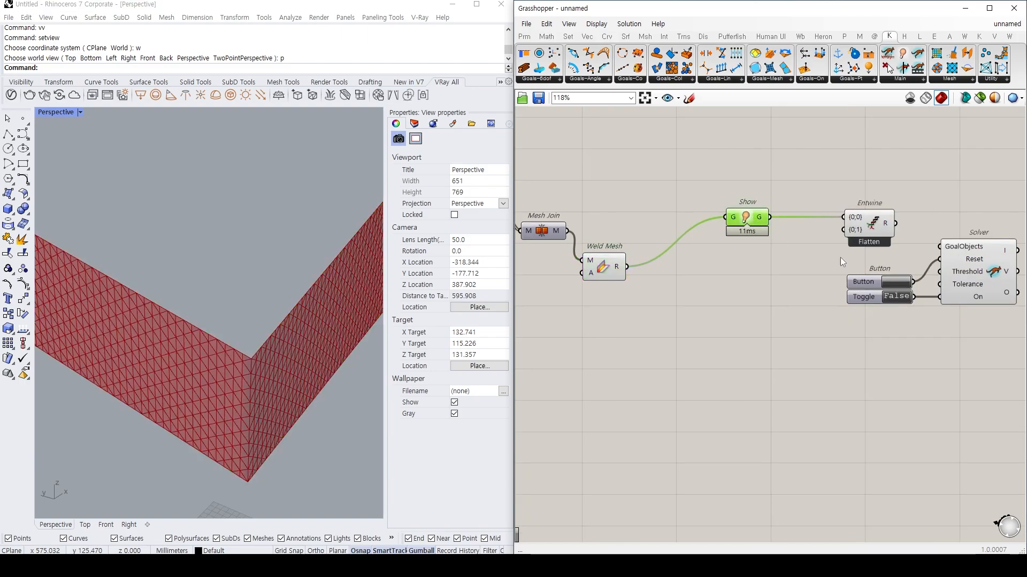
right_click_drag(842, 262, 773, 266)
left_click(679, 288)
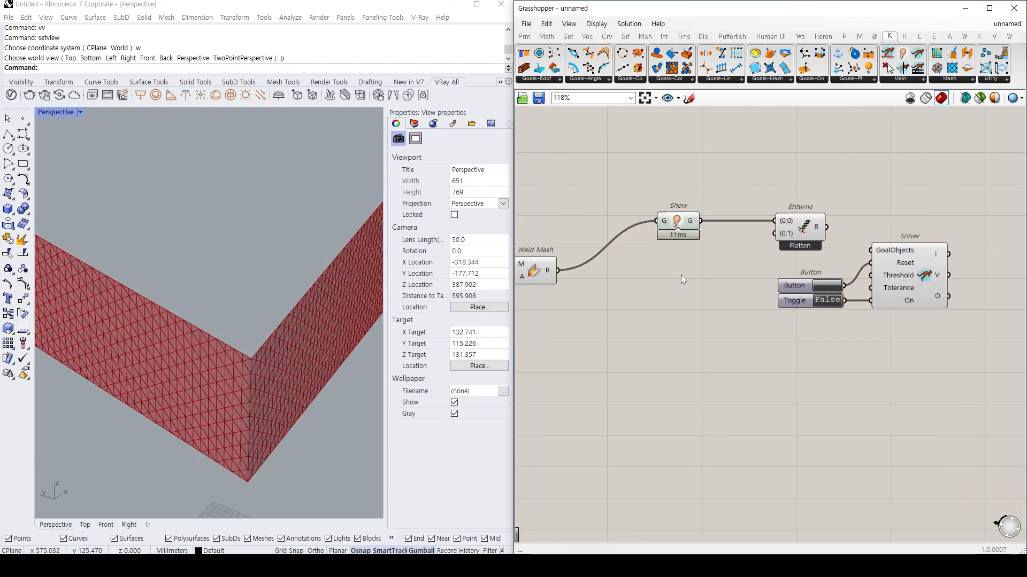
right_click_drag(653, 297, 685, 278)
scroll(235, 315, "down", 4)
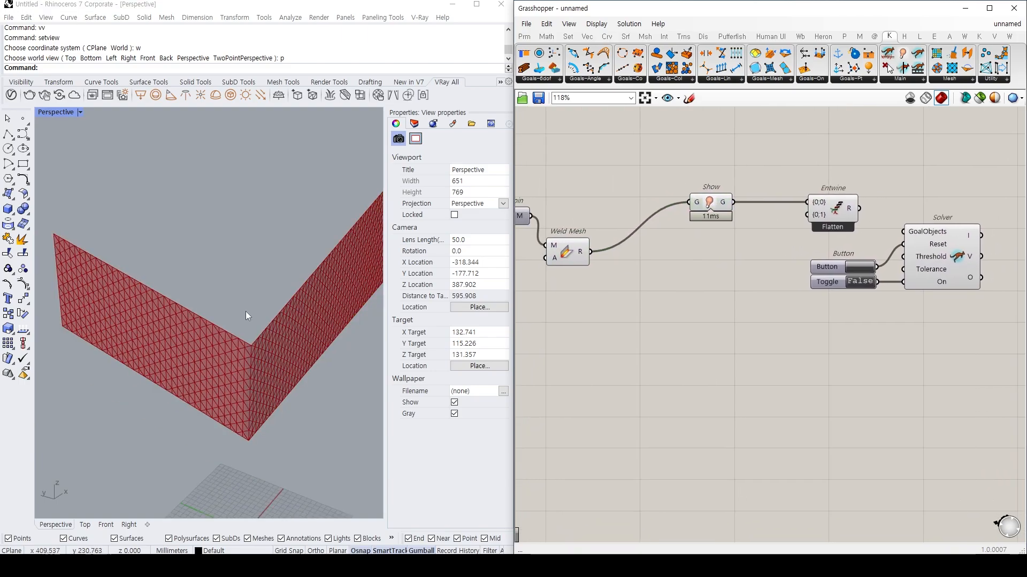
scroll(229, 321, "up", 2)
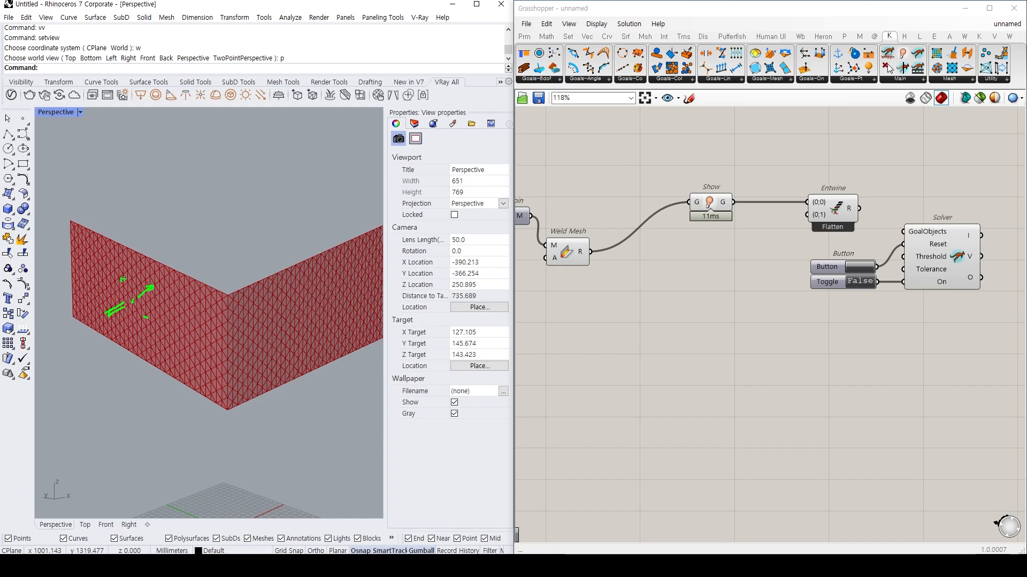
left_click_drag(120, 275, 143, 256)
mouse_move(173, 311)
left_mouse_down()
mouse_move(156, 325)
mouse_move(172, 312)
left_mouse_up()
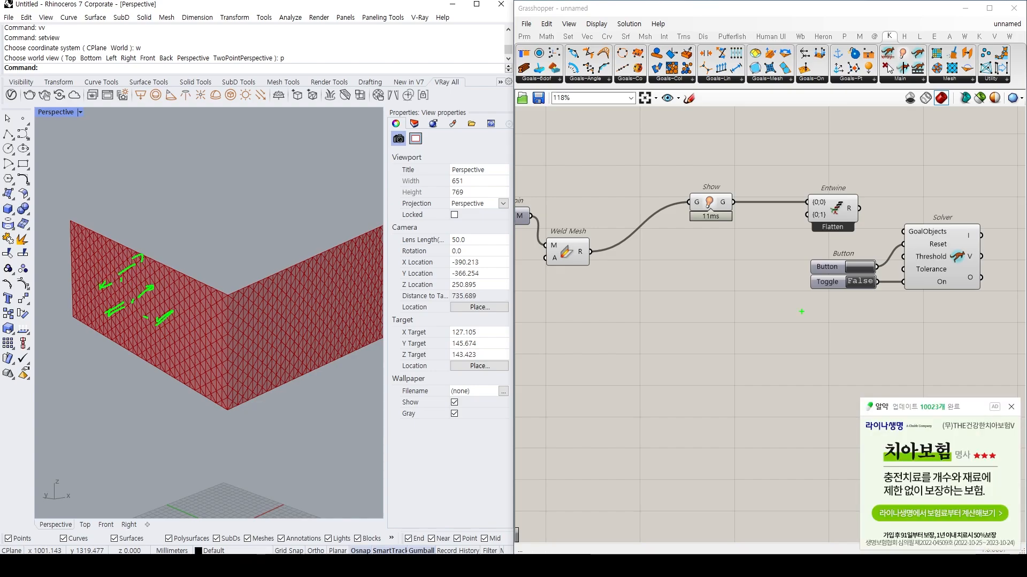
left_click_drag(297, 354, 276, 331)
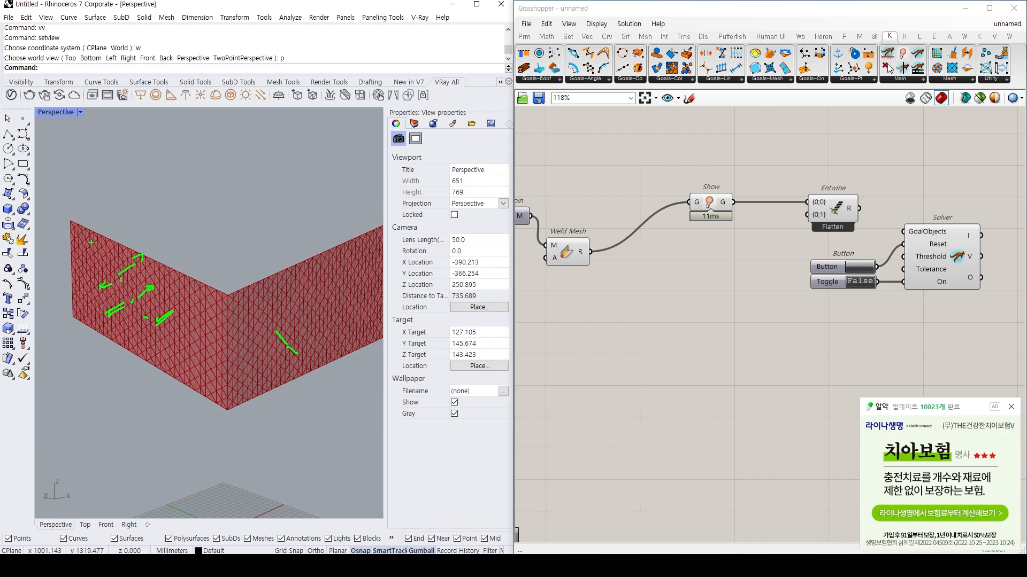
left_click_drag(82, 237, 88, 232)
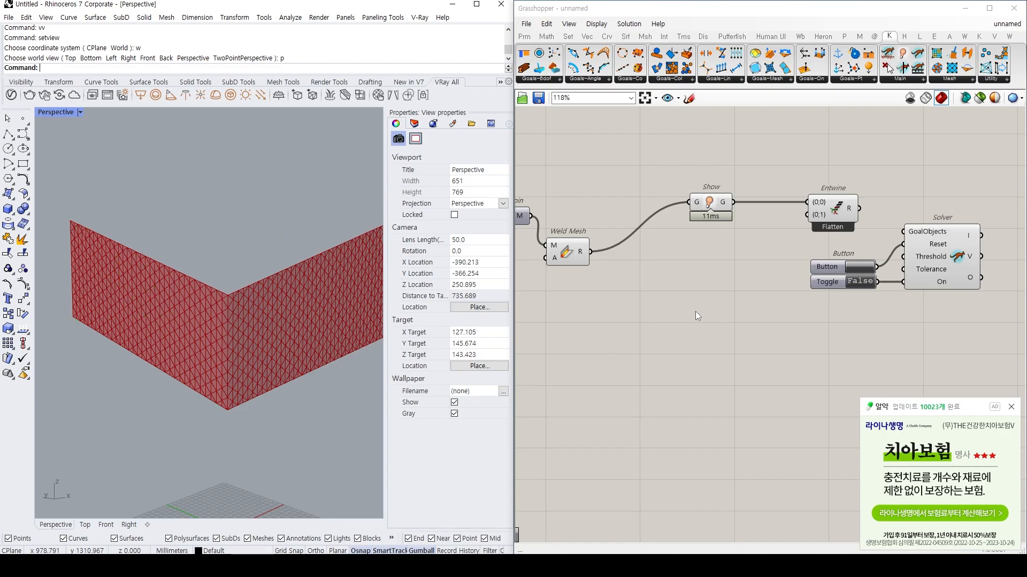
left_click(1011, 409)
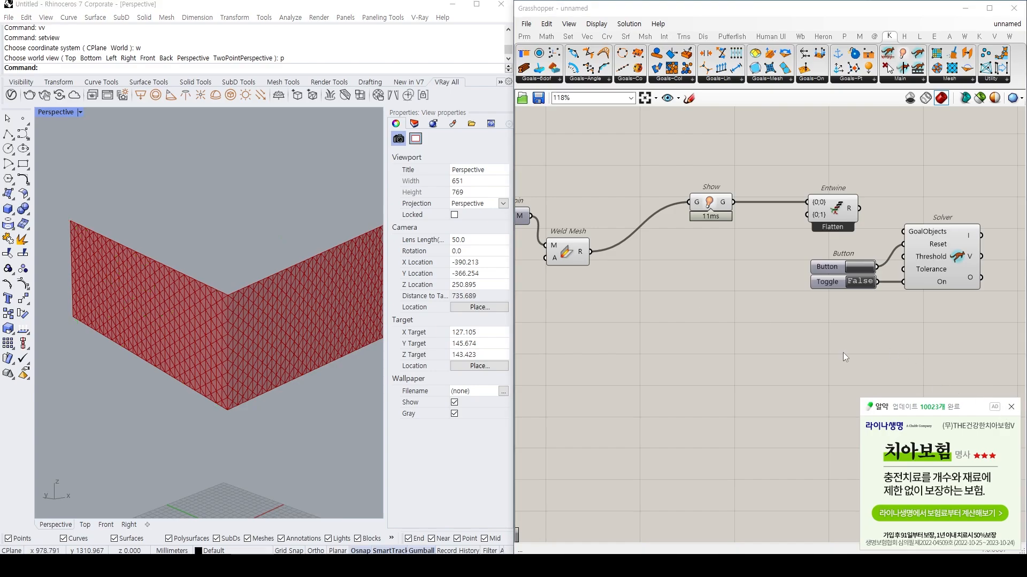
Add a Kangaroo EdgeLengths component and place it below Show.
double_click(726, 340)
type("edge l")
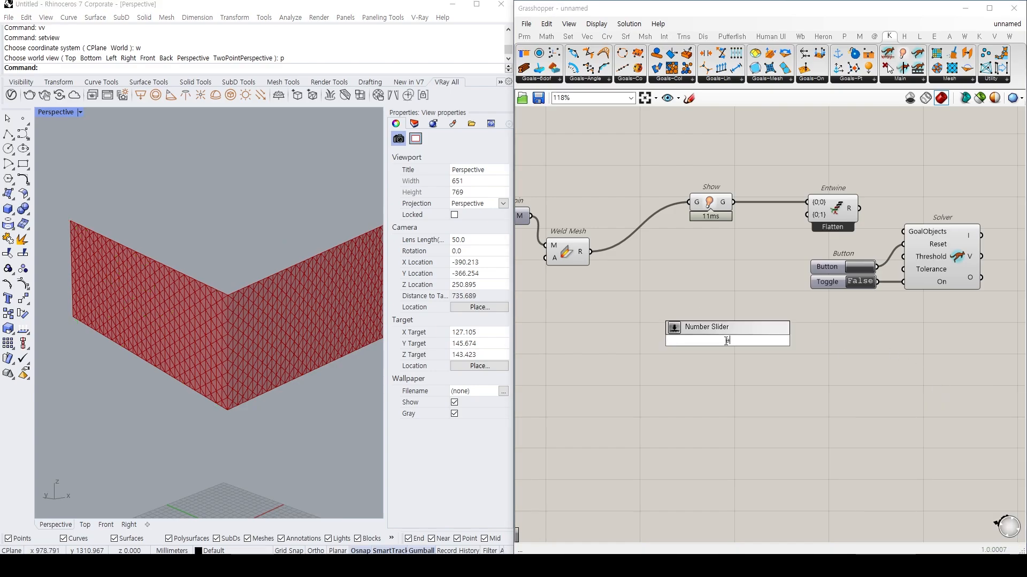
key("Up")
key("Up")
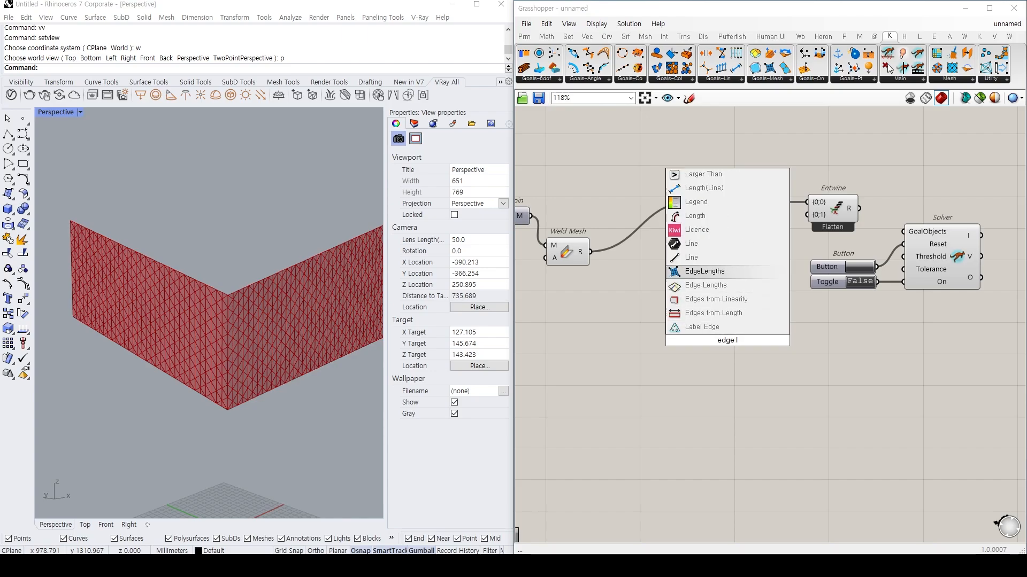
key("Return")
left_click_drag(725, 341, 741, 273)
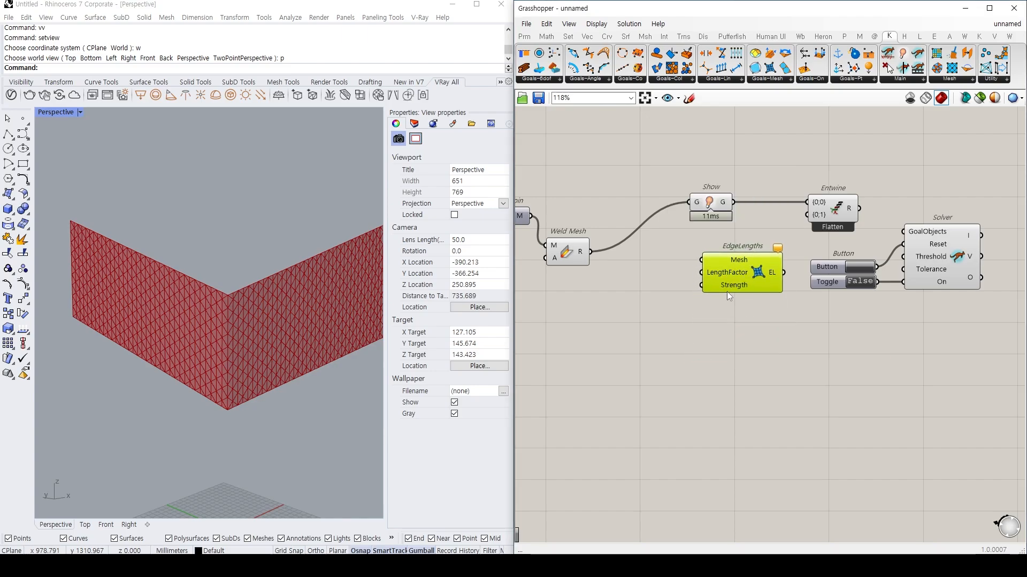
left_click(669, 292)
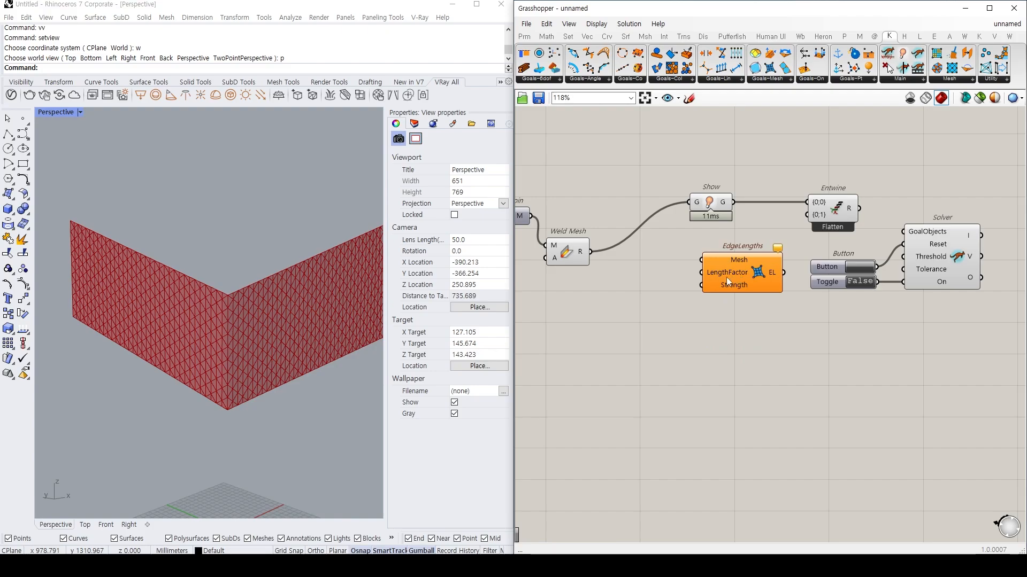
left_click_drag(739, 274, 732, 274)
Add Load and Anchor components and stack them below EdgeLengths.
double_click(719, 321)
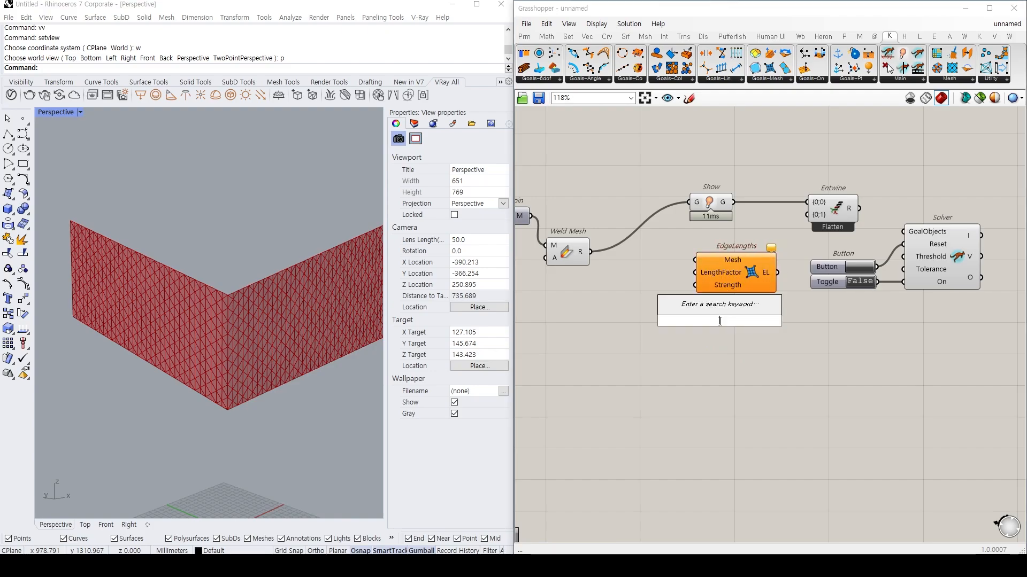
type("load")
key("Return")
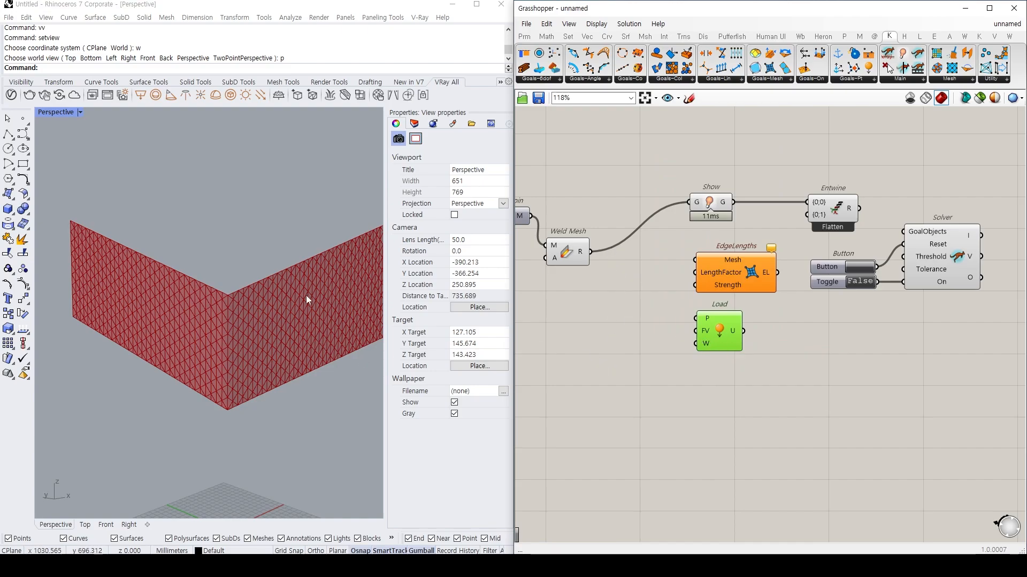
left_click(666, 384)
double_click(666, 383)
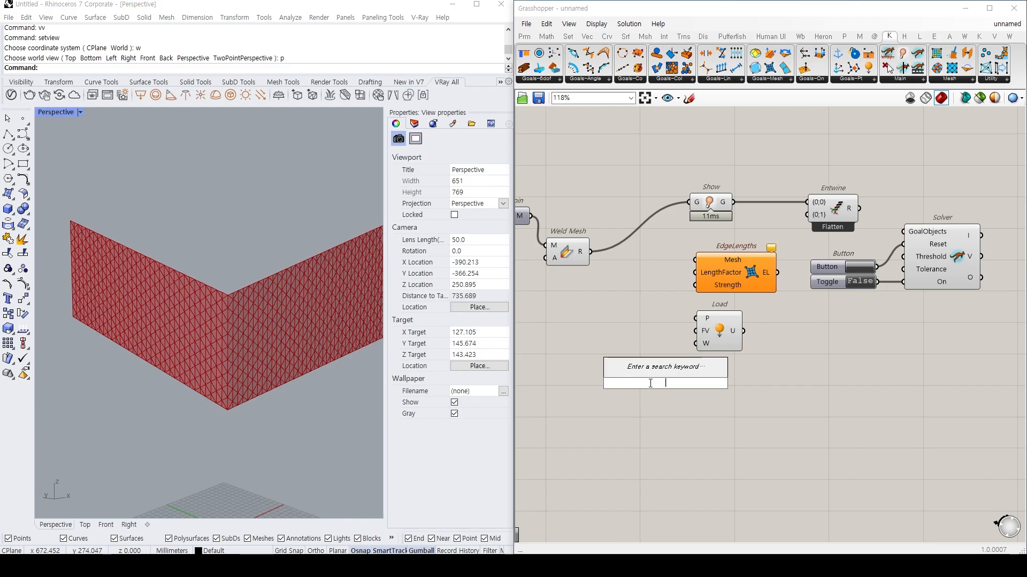
type("anchor")
key("Return")
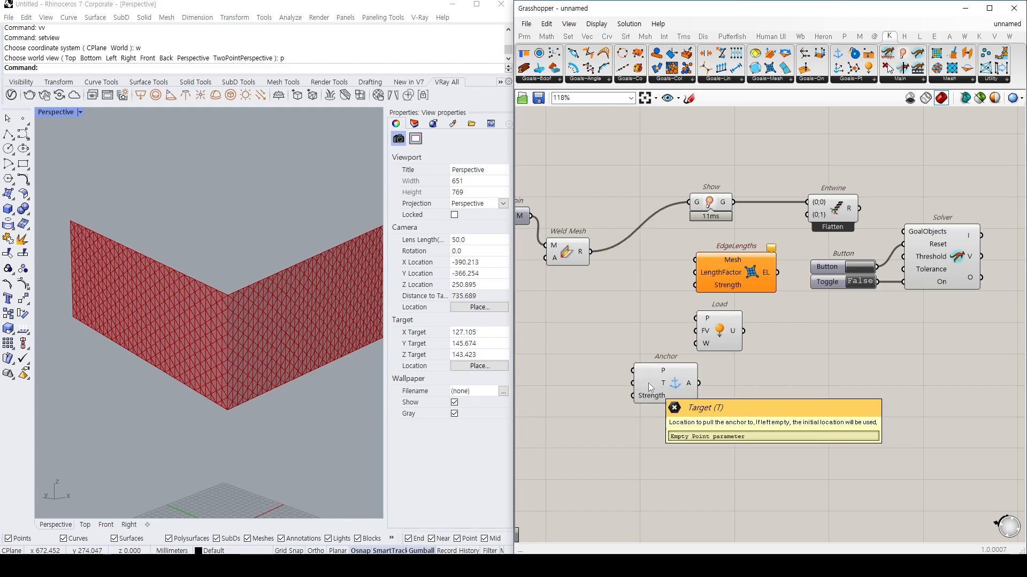
left_click_drag(651, 387, 717, 387)
left_click(653, 364)
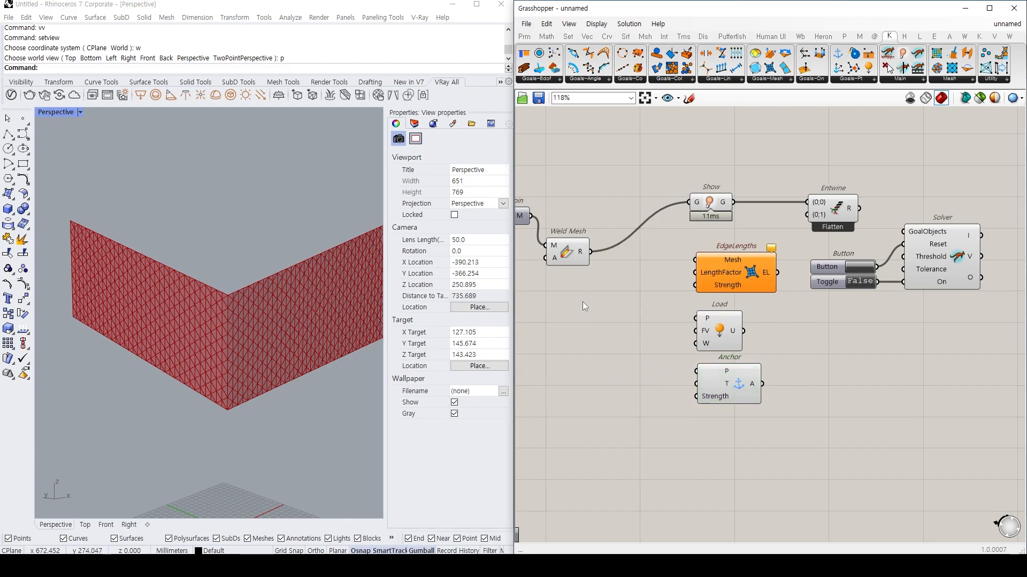
Connect the outputs of EdgeLengths, Load and Anchor to Entwine's {0;1} input.
scroll(813, 303, "down", 1)
left_click_drag(938, 352, 882, 299)
left_click_drag(787, 275, 805, 243)
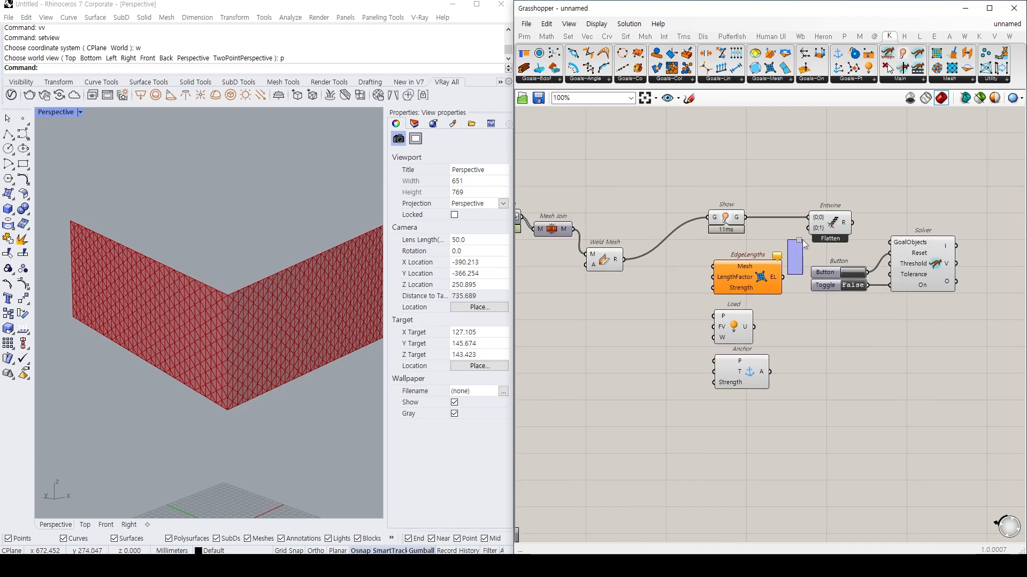
left_click_drag(783, 277, 805, 230)
left_click_drag(769, 372, 852, 223, "shift")
Move the Entwine, Button, Toggle and Solver group farther from the goal components and lower Weld Mesh slightly.
left_click_drag(914, 284, 916, 272)
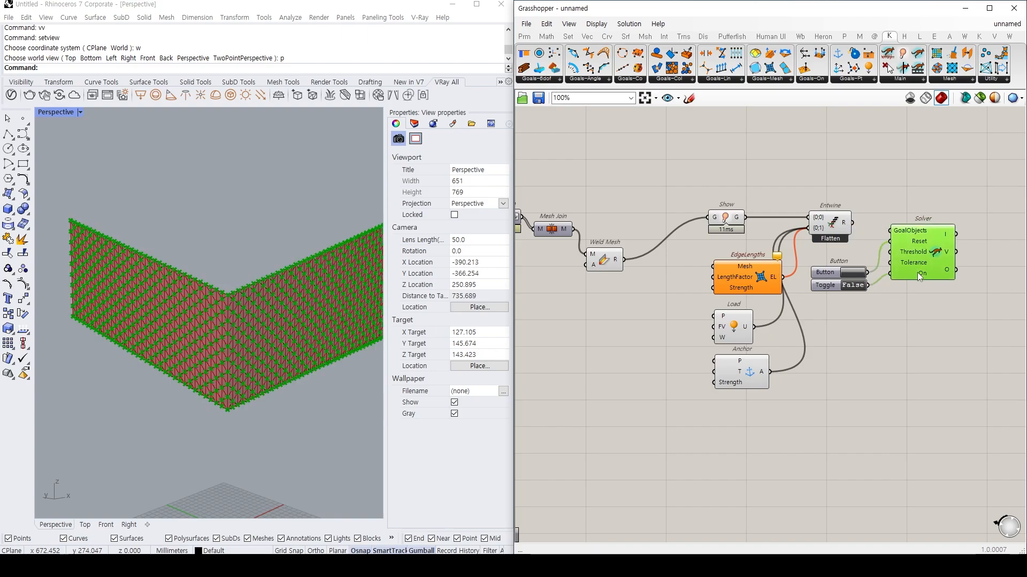
key("ctrl+z")
left_click_drag(946, 340, 834, 229)
left_click_drag(832, 227, 866, 227)
left_click(852, 333)
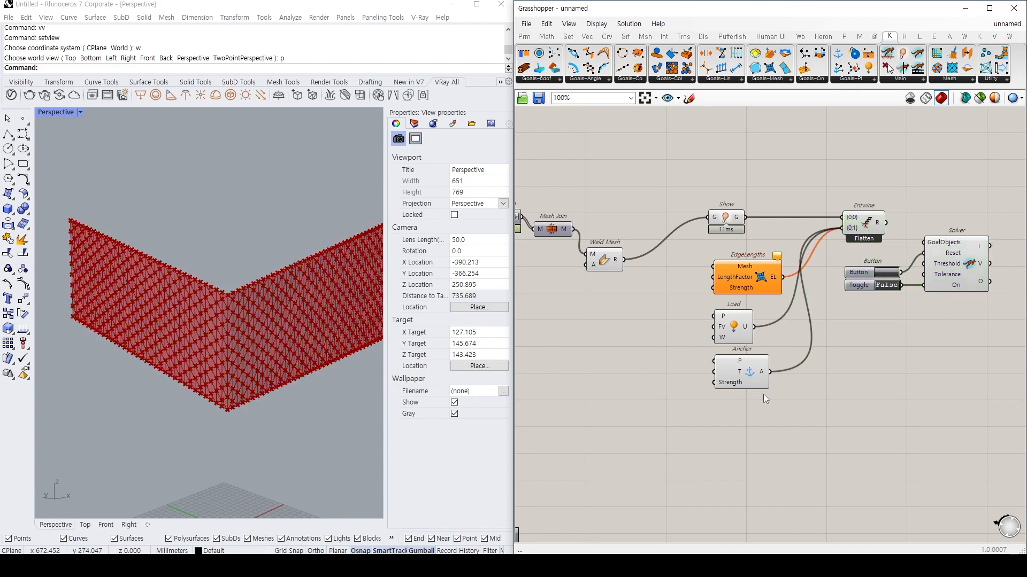
left_click_drag(764, 395, 737, 279)
left_click(696, 283)
mouse_move(602, 262)
left_mouse_down()
mouse_move(599, 245)
mouse_move(604, 275)
left_mouse_up()
left_click(649, 290)
Add a NakedVertices component below Weld Mesh.
scroll(702, 266, "up", 2)
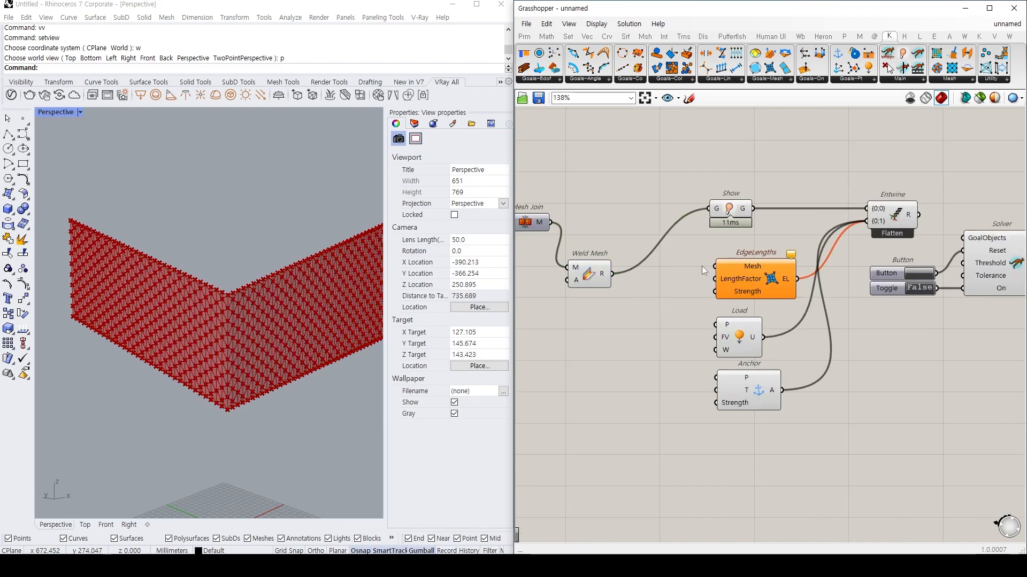
scroll(694, 330, "up", 1)
right_click_drag(688, 328, 733, 331)
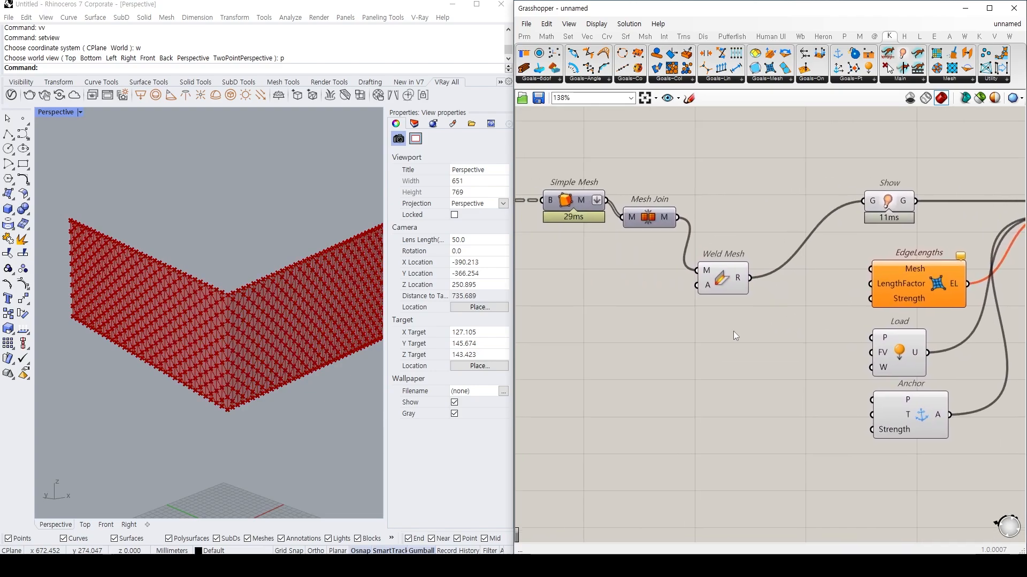
double_click(732, 331)
type("naek")
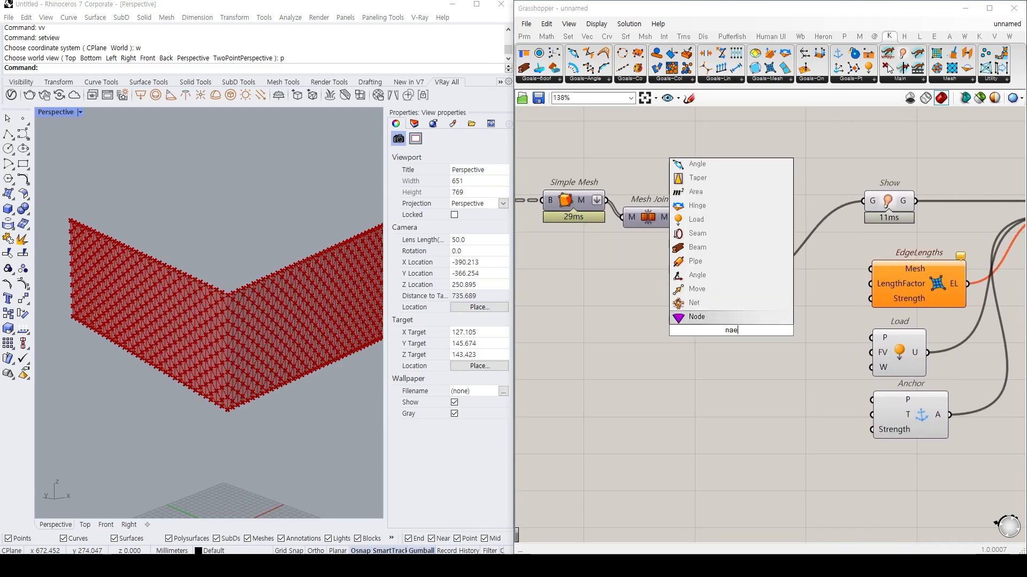
key("BackSpace")
key("BackSpace")
type("ked")
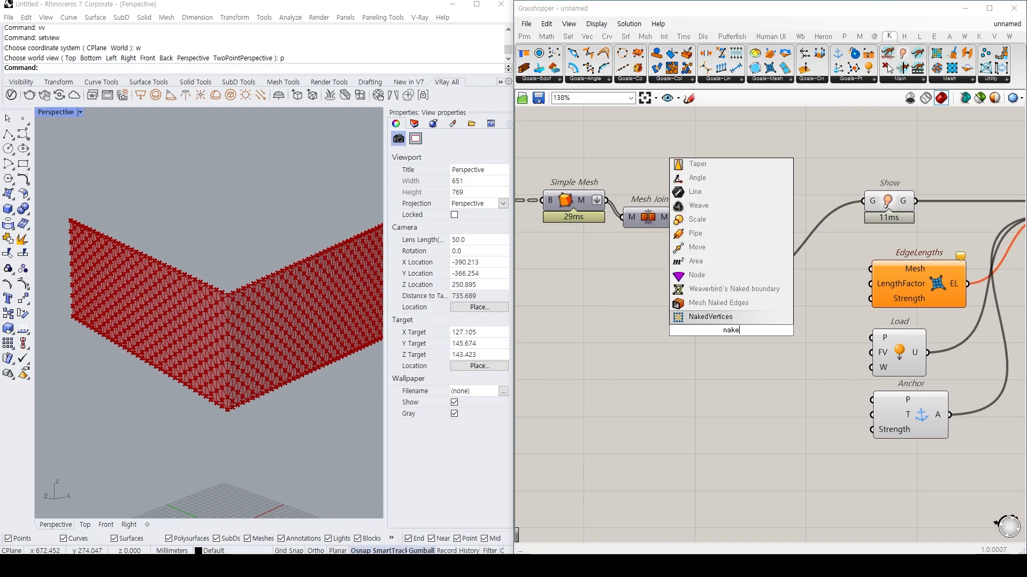
key("Return")
Move NakedVertices, the goal components and the Solver group farther from Weld Mesh, and align Weld Mesh with Mesh Join.
right_click_drag(999, 362, 925, 335)
scroll(724, 339, "down", 2)
mouse_move(724, 338)
right_mouse_down()
mouse_move(708, 325)
mouse_move(710, 346)
right_mouse_up()
scroll(710, 346, "down", 2)
left_click_drag(948, 417, 749, 248)
left_click(675, 336, "shift")
left_click_drag(676, 335, 772, 336)
left_click(688, 341)
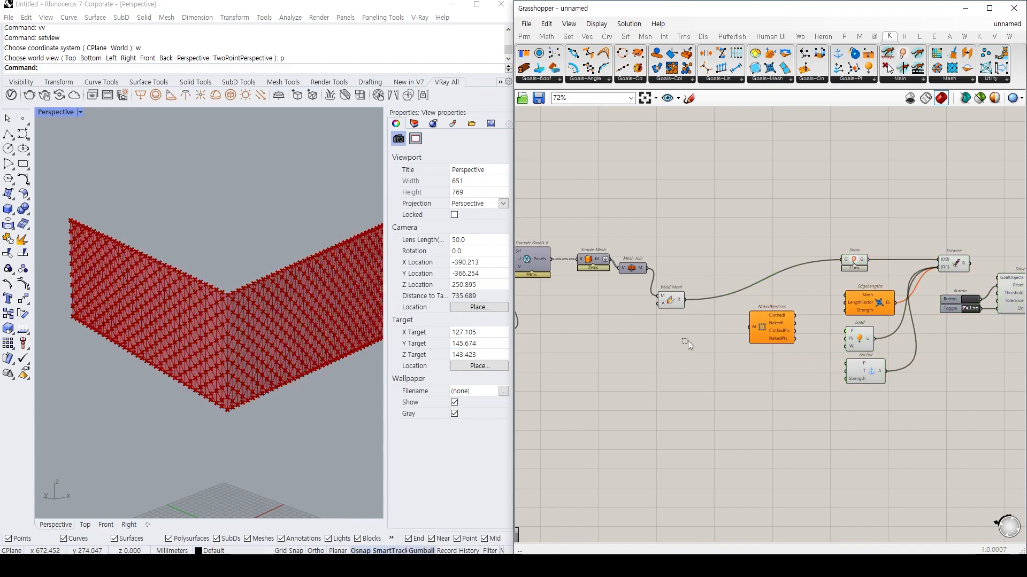
left_click_drag(676, 306, 675, 278)
left_click(683, 293)
Shift NakedVertices closer to Weld Mesh and connect the Weld Mesh output to its M input.
scroll(741, 297, "up", 2)
left_click_drag(783, 323, 755, 316)
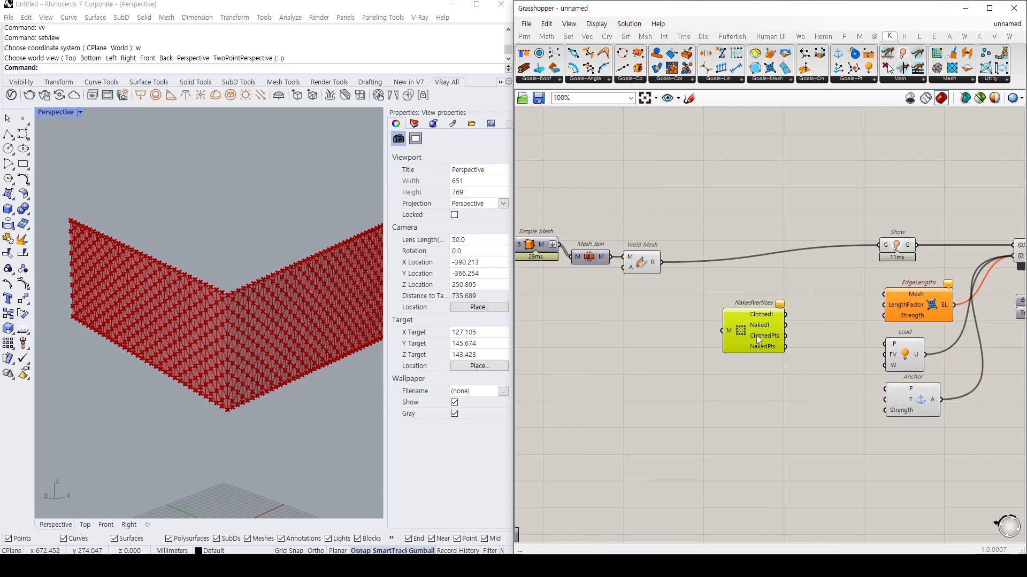
scroll(696, 336, "up", 2)
left_click_drag(649, 234, 717, 357)
Add a Point parameter beside NakedVertices and connect the ClothedPts output to it.
double_click(811, 321)
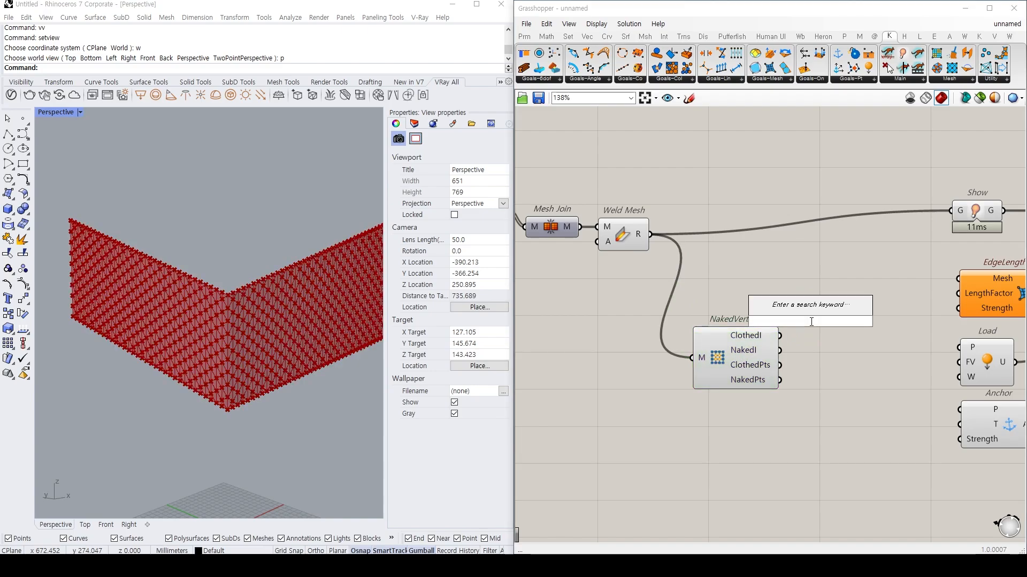
type("pt")
key("Return")
left_click_drag(811, 324, 824, 322)
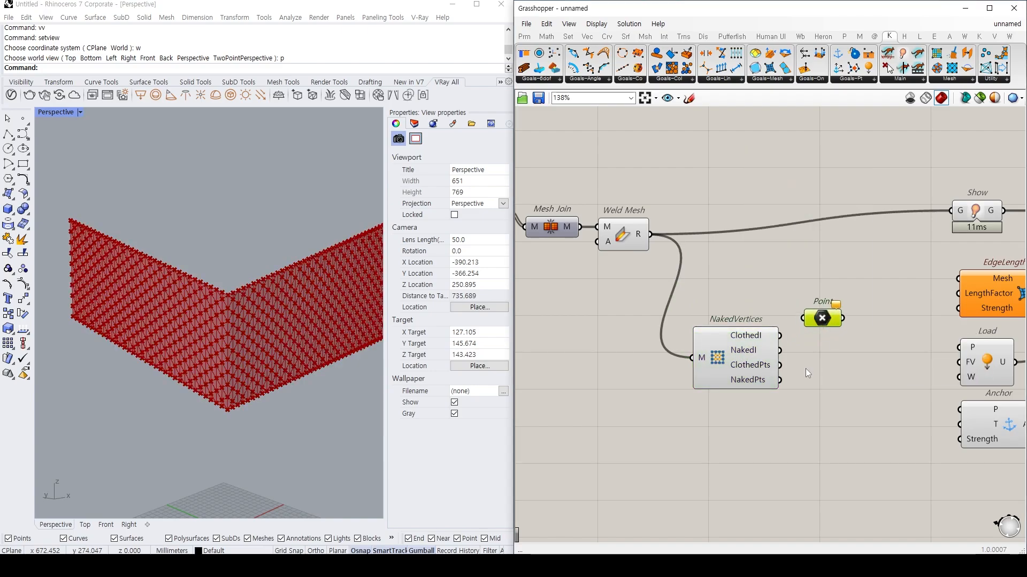
left_click_drag(781, 365, 803, 318)
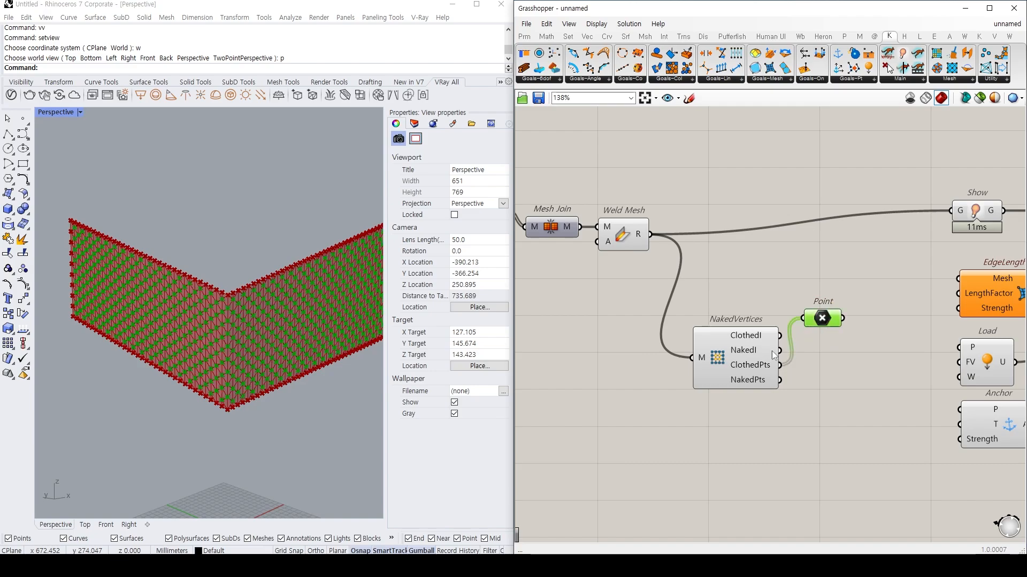
Duplicate the Point parameter below the first one and feed the copy from the NakedPts output instead of ClothedPts.
mouse_move(744, 381)
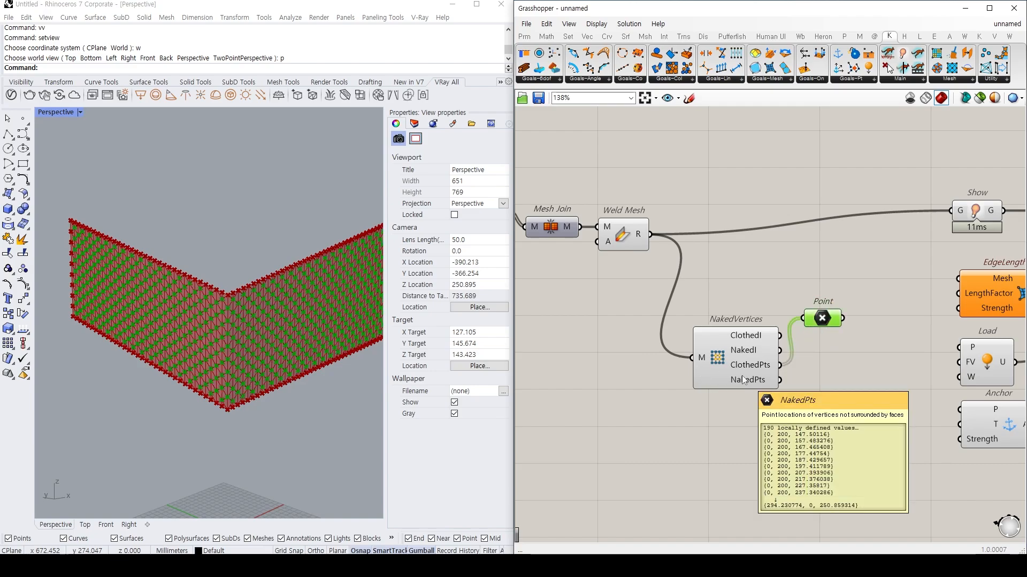
key("ctrl+c")
key("ctrl+v")
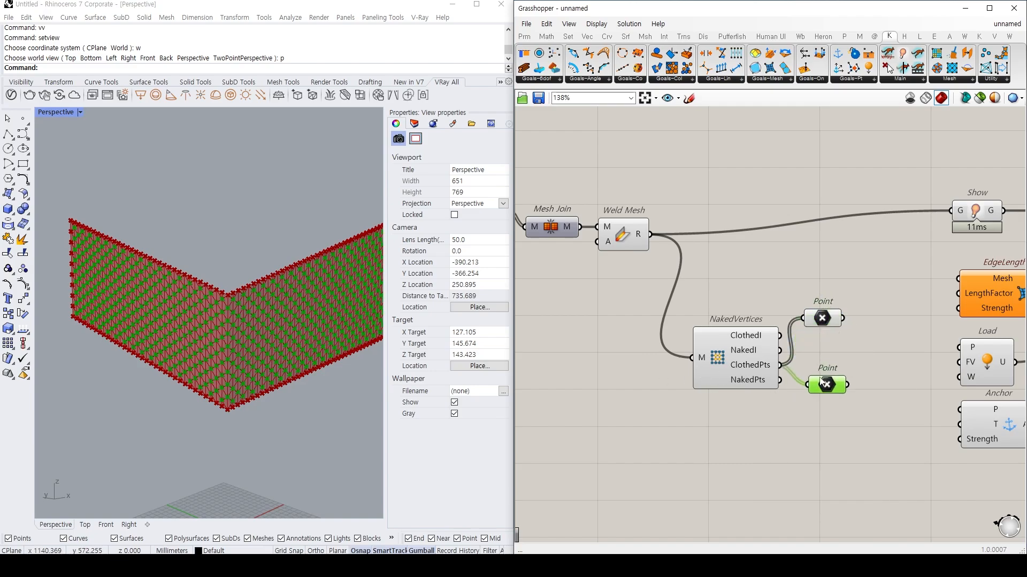
left_click_drag(781, 380, 806, 385)
scroll(283, 323, "down", 4)
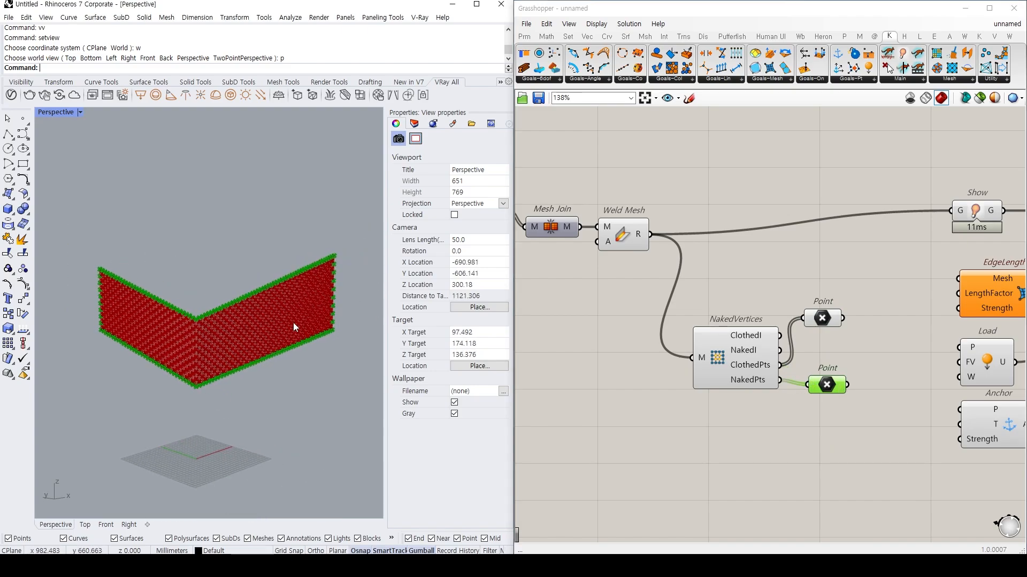
Connect the NakedPts Point parameter to the Anchor goal's P input and line the two up horizontally.
right_click_drag(809, 392, 719, 369)
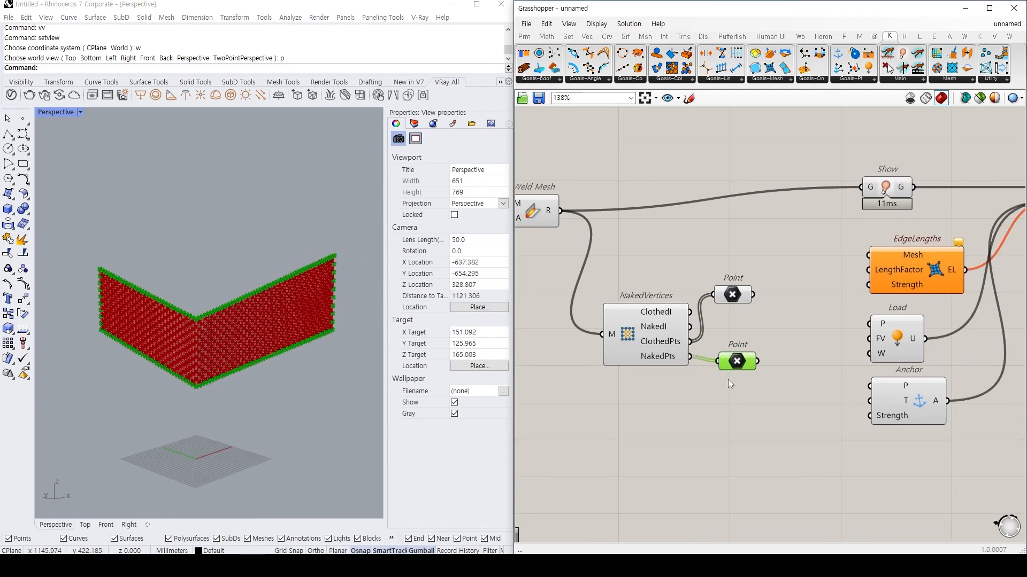
left_click_drag(767, 389, 868, 385)
left_click(908, 401)
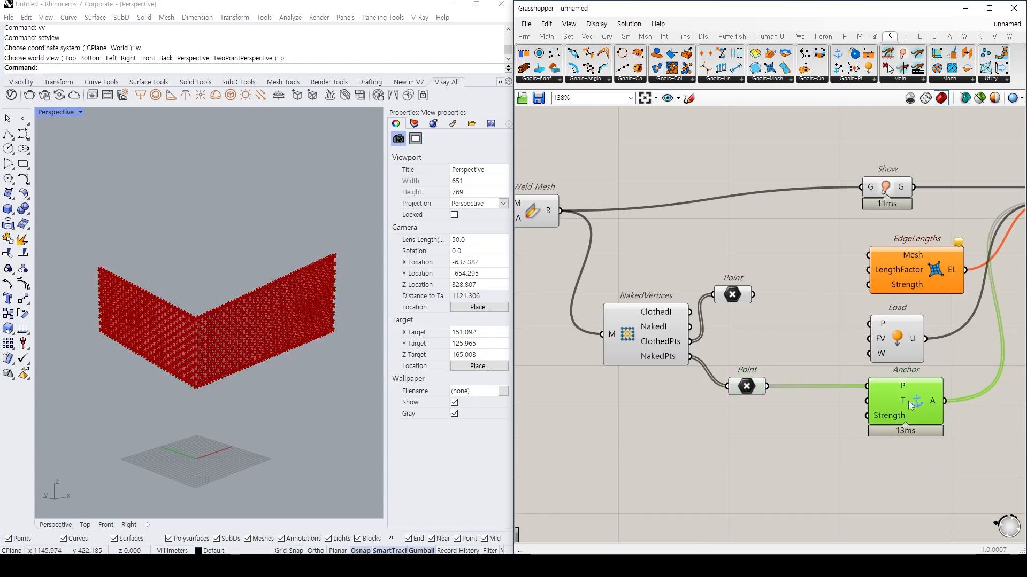
left_click(842, 415)
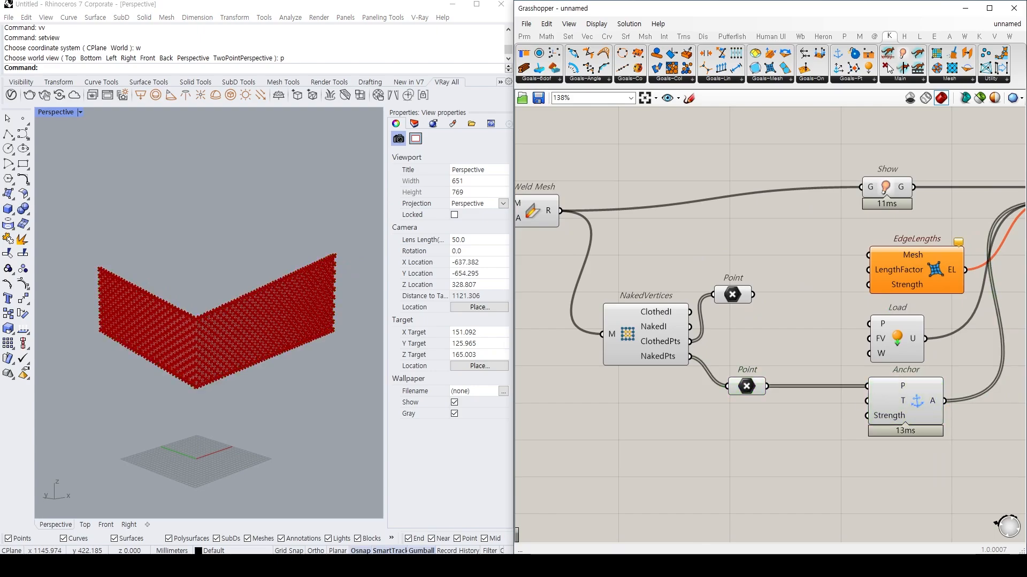
left_click_drag(892, 291, 928, 283)
left_click_drag(888, 427, 909, 413)
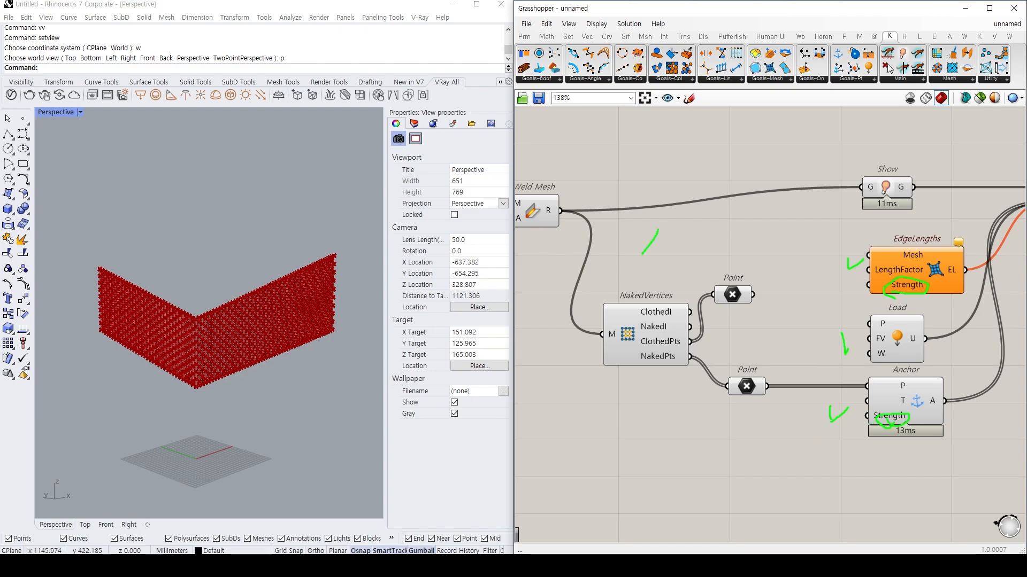
left_click_drag(660, 265, 670, 252)
key("Escape")
Align the two Point parameters in a column close to NakedVertices.
left_click_drag(746, 386, 736, 386)
left_click_drag(738, 303, 741, 342)
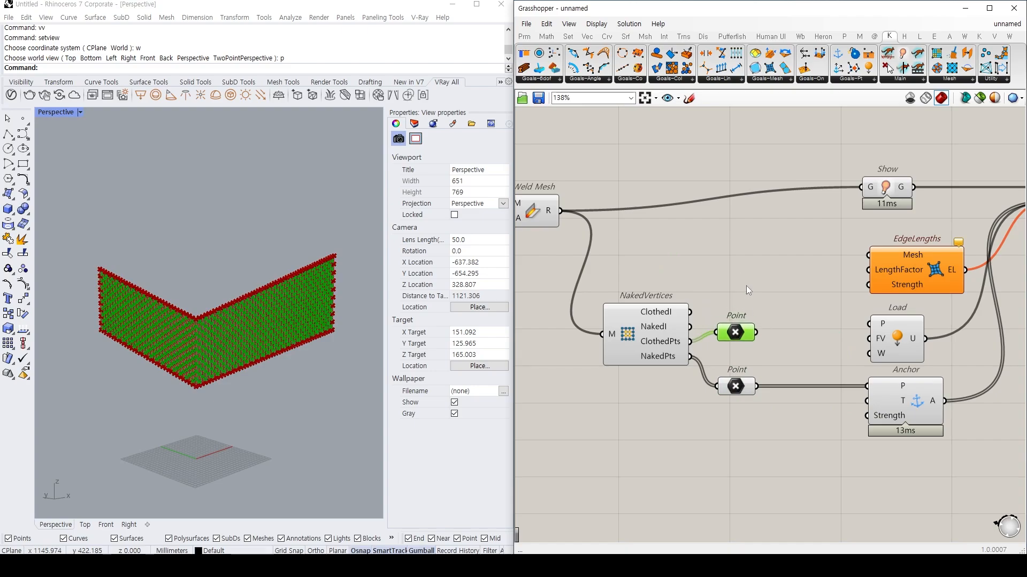
left_click(745, 288)
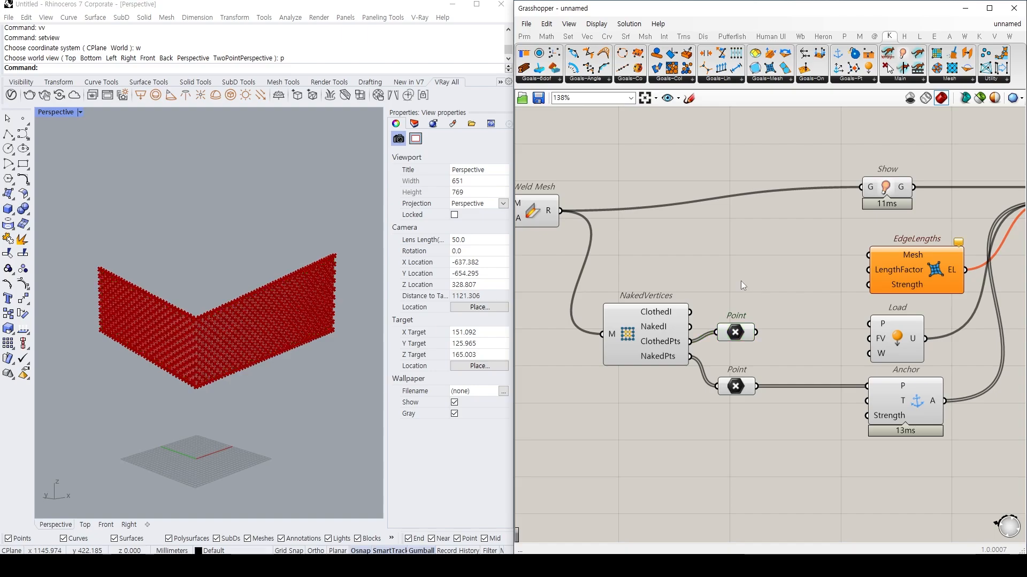
Move the Show, goal, Entwine and Solver components together farther away from the two Point parameters.
scroll(740, 281, "down", 3)
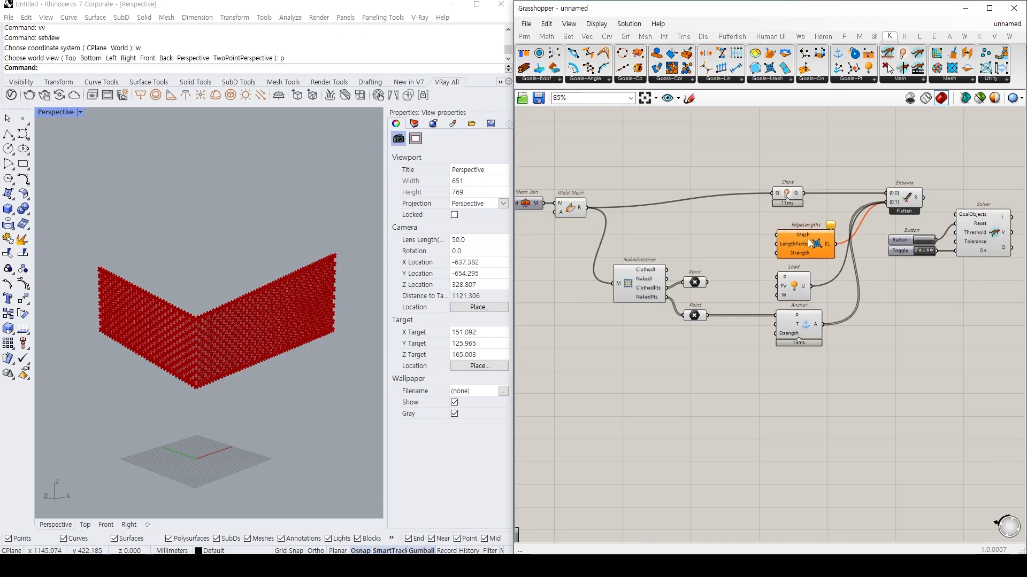
right_click_drag(807, 239, 741, 278)
left_click_drag(690, 209, 989, 422)
left_click_drag(737, 280, 780, 280)
left_click(681, 278)
Raise the ClothedPts Point parameter to leave more space above the NakedPts one.
scroll(680, 273, "up", 2)
right_click_drag(679, 268, 704, 271)
scroll(714, 293, "up", 1)
left_click(715, 296)
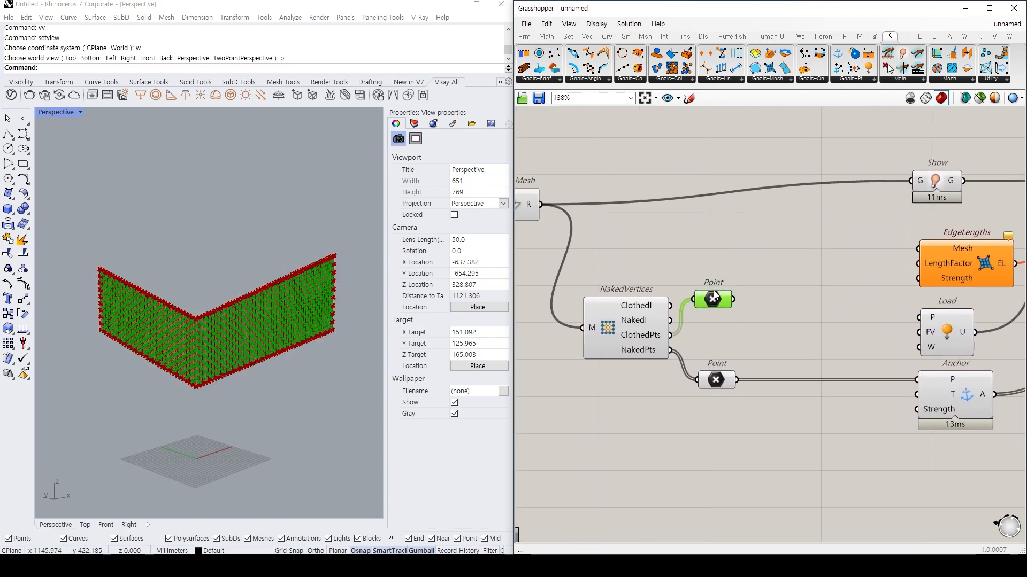
left_click_drag(715, 296, 713, 279)
scroll(183, 307, "up", 5)
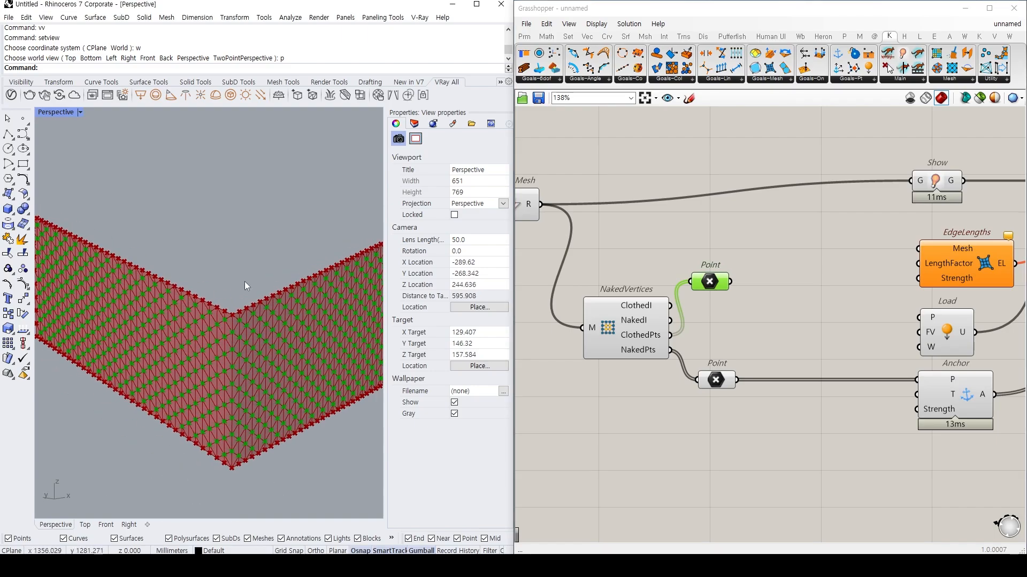
Add a Mesh Closest Point component above the ClothedPts Point parameter.
double_click(654, 222)
type("mesh")
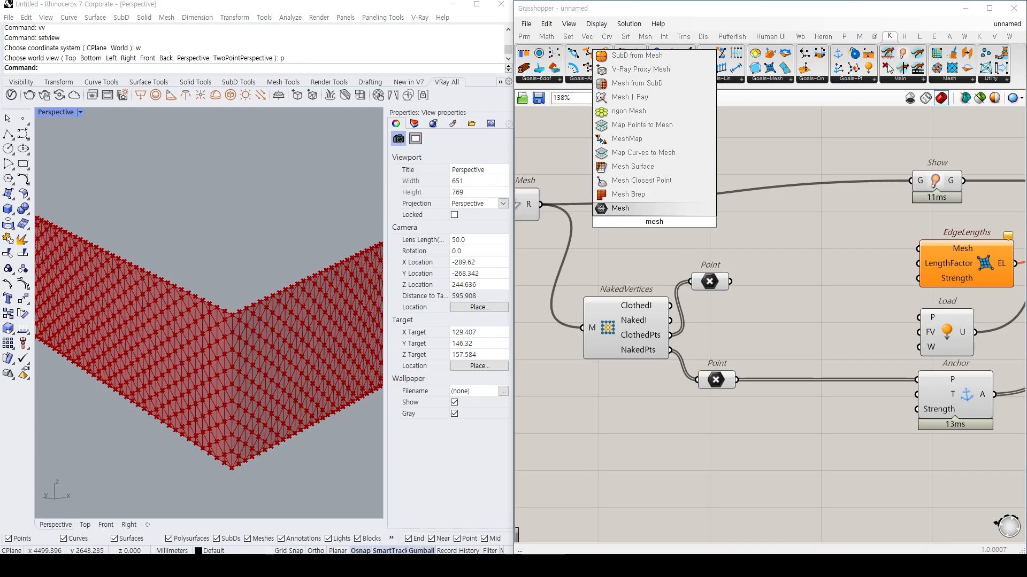
key("Up")
key("Up")
left_click(654, 181)
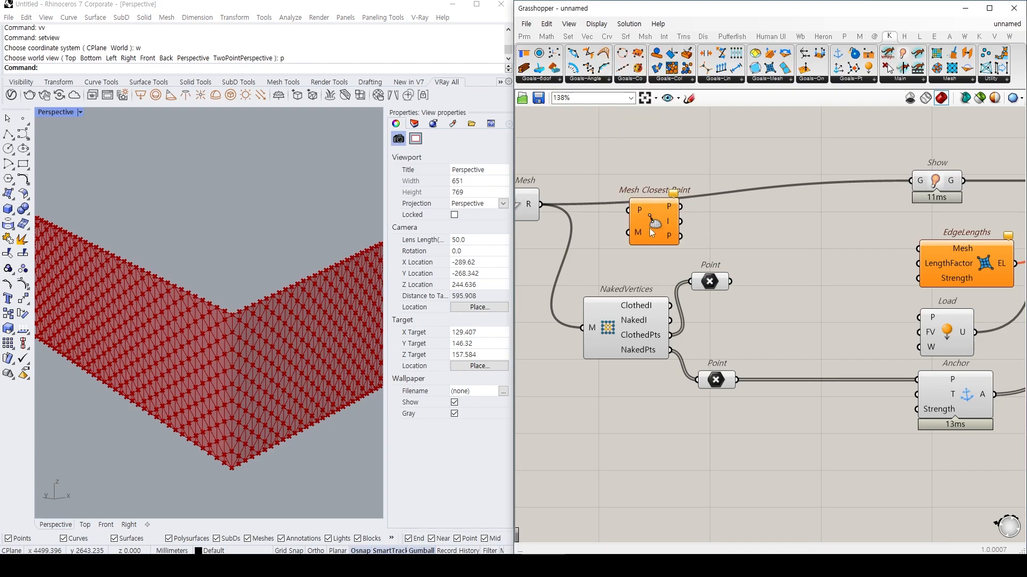
Place Mesh Closest Point beside the ClothedPts Point parameter, connecting that Point to its P input and Weld Mesh to its M input.
right_click_drag(680, 248, 713, 262)
right_click_drag(591, 229, 621, 229)
left_click(594, 225)
left_click_drag(606, 224, 819, 327)
left_click(850, 305)
right_click_drag(850, 305, 731, 273)
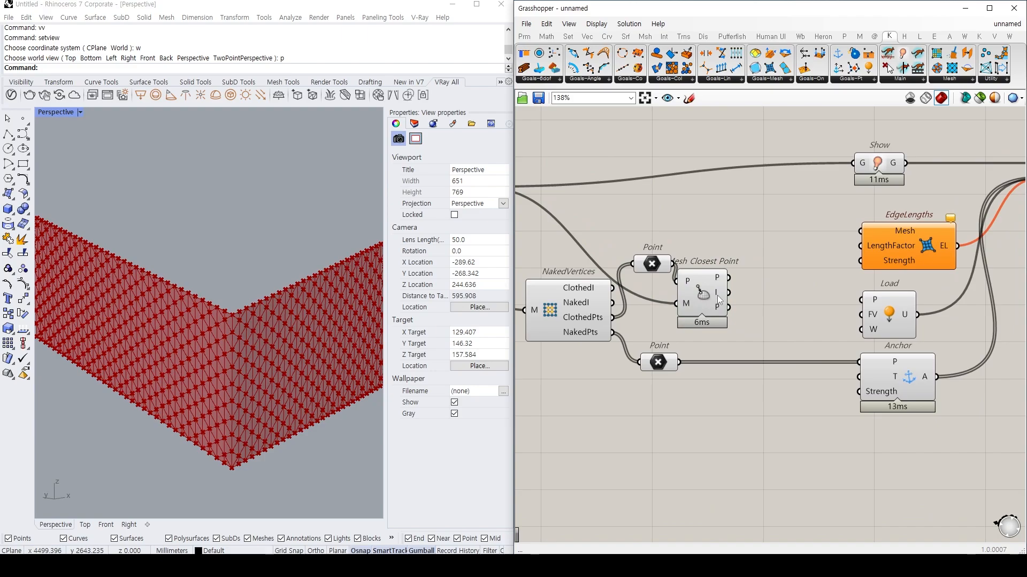
Add a Mesh Eval component and place it between Mesh Closest Point and the goal components.
scroll(717, 284, "up", 2)
left_click(719, 281)
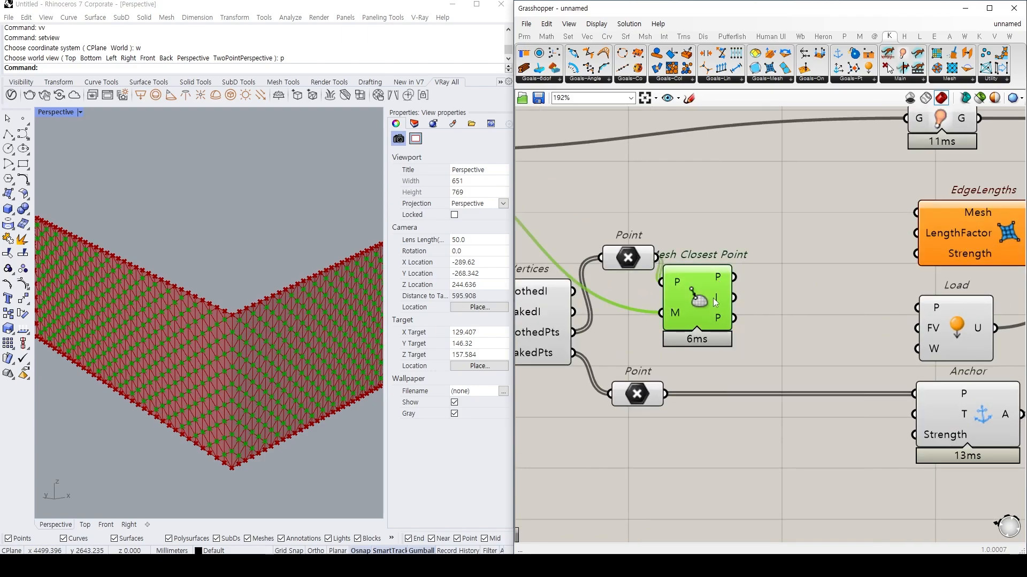
double_click(728, 220)
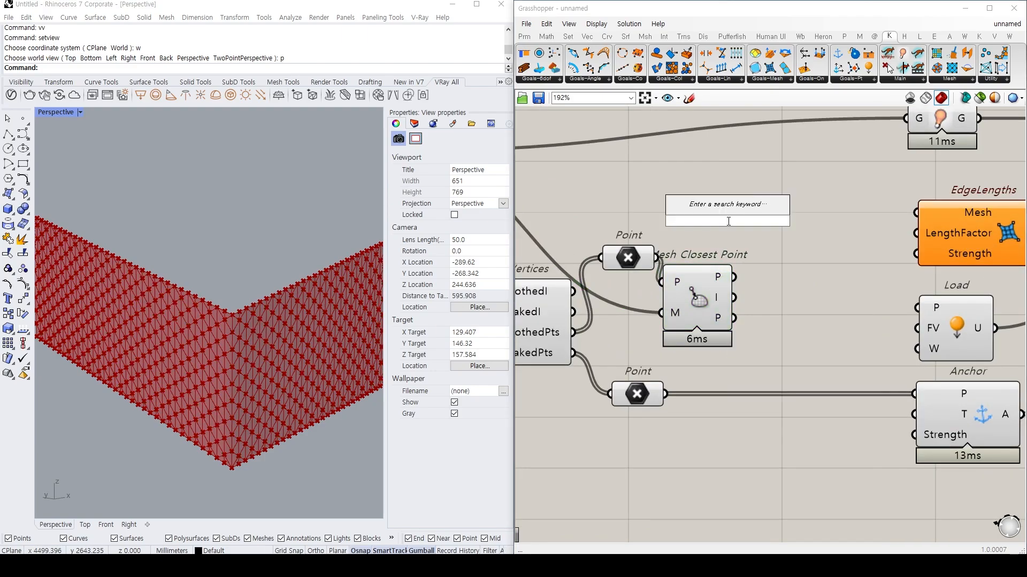
type("mesh eva")
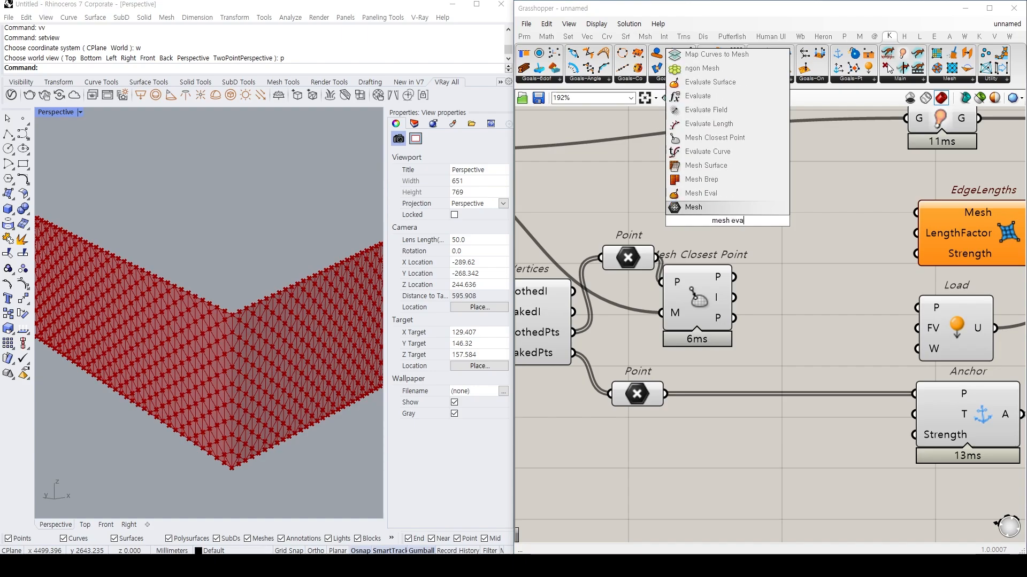
left_click(701, 193)
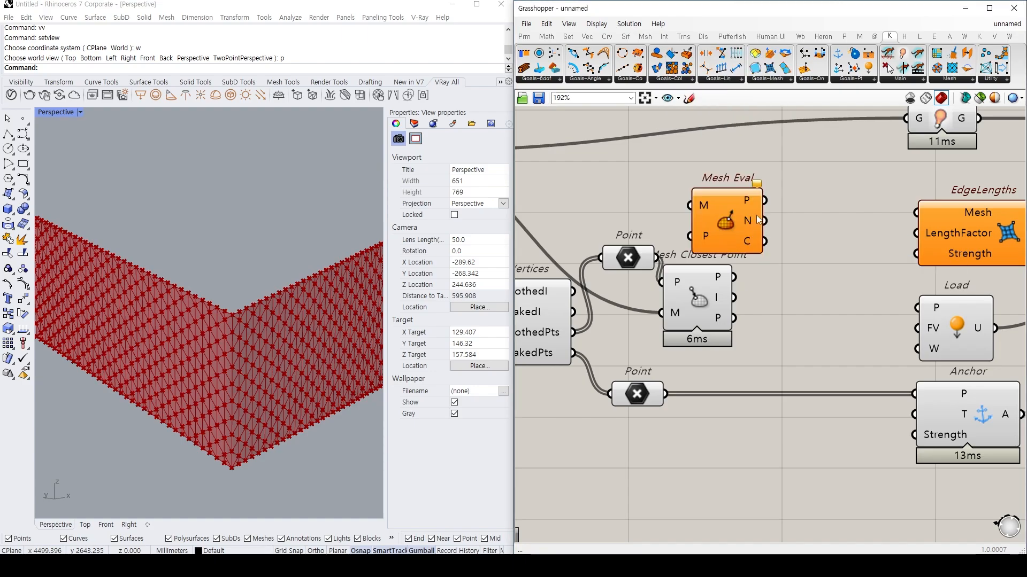
scroll(833, 271, "down", 2)
left_click_drag(806, 253, 840, 264)
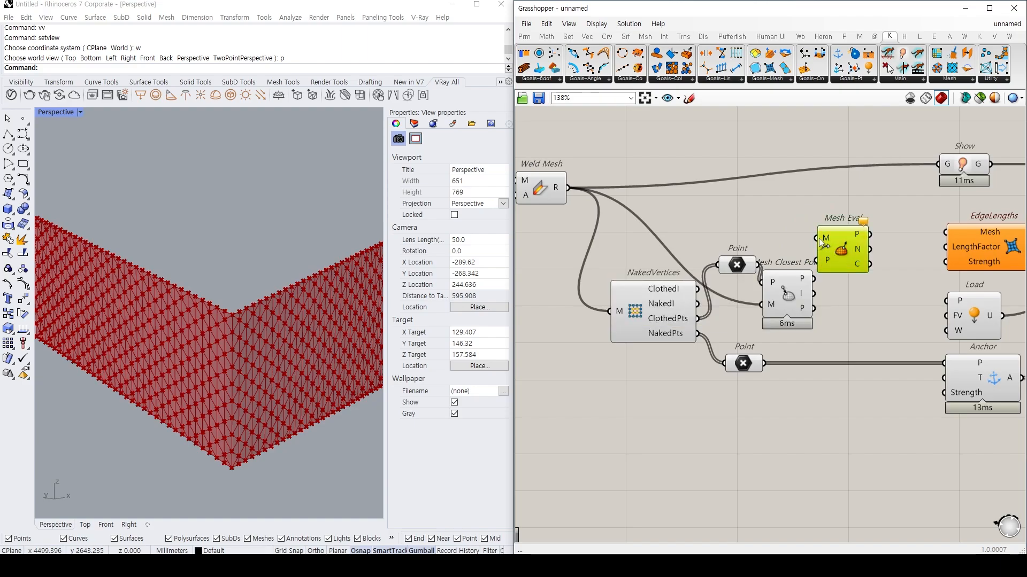
Connect Weld Mesh to Mesh Eval's M input and Mesh Closest Point's Point output to its P input.
left_click_drag(822, 243, 571, 200)
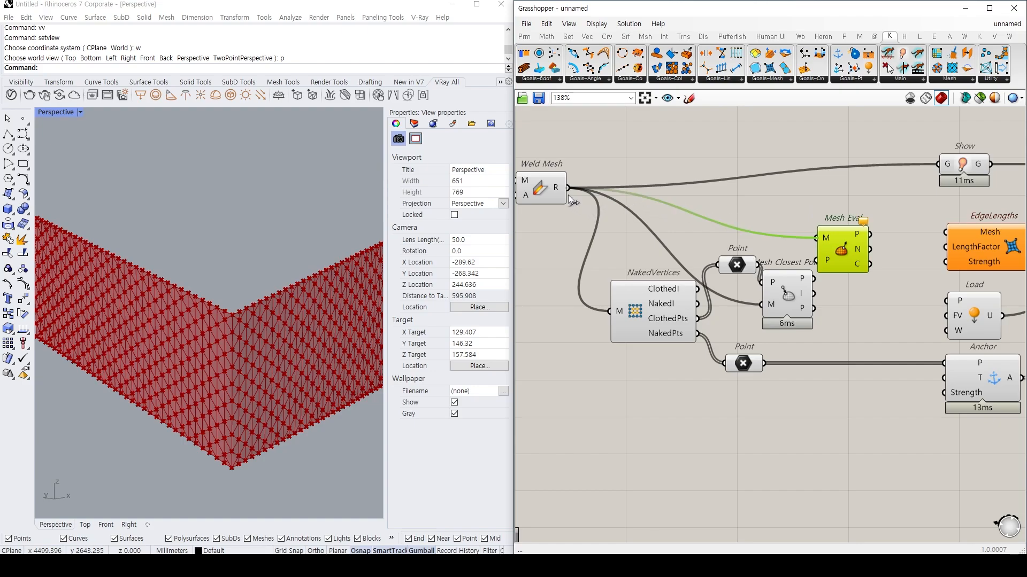
left_click_drag(794, 306, 786, 306)
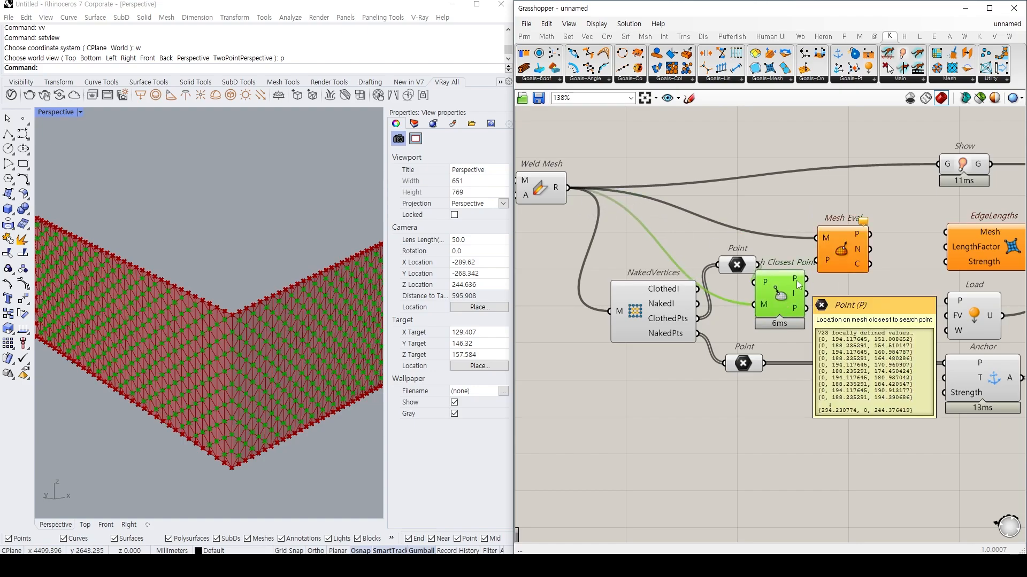
left_click(842, 261)
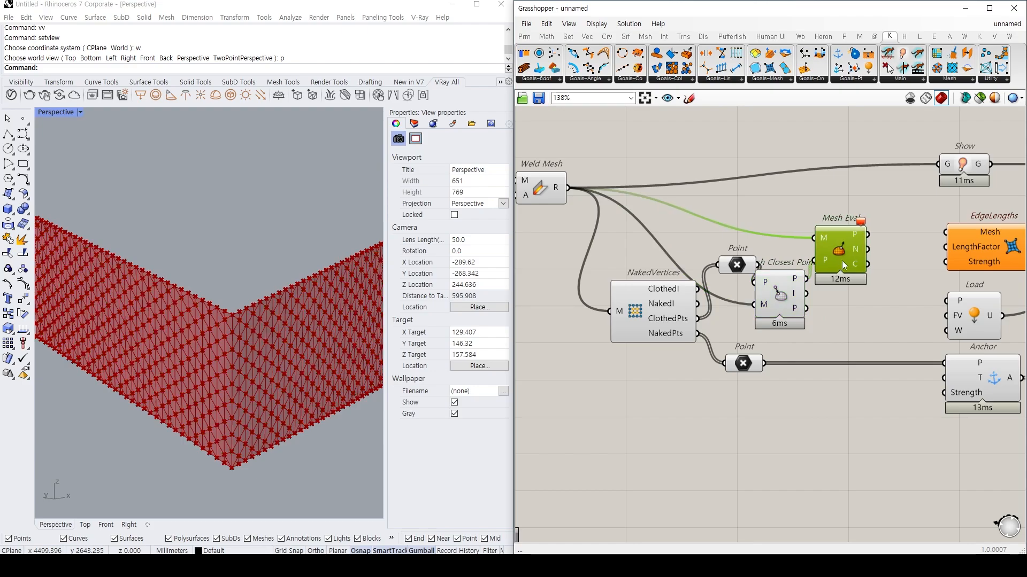
Disconnect the Point output from Mesh Eval's P input and connect Mesh Closest Point's mesh parameter output there instead.
scroll(848, 275, "up", 5)
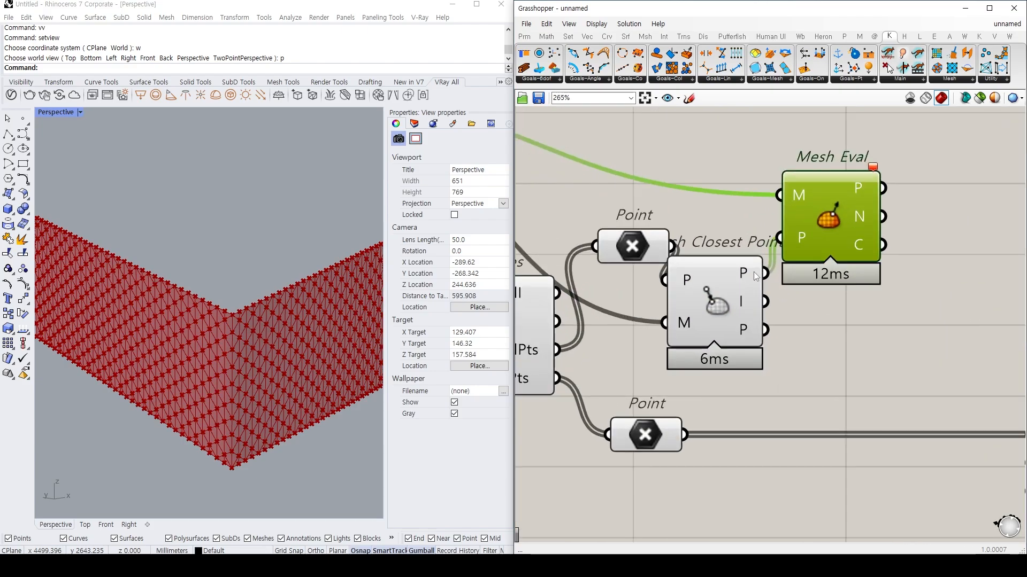
mouse_move(755, 276)
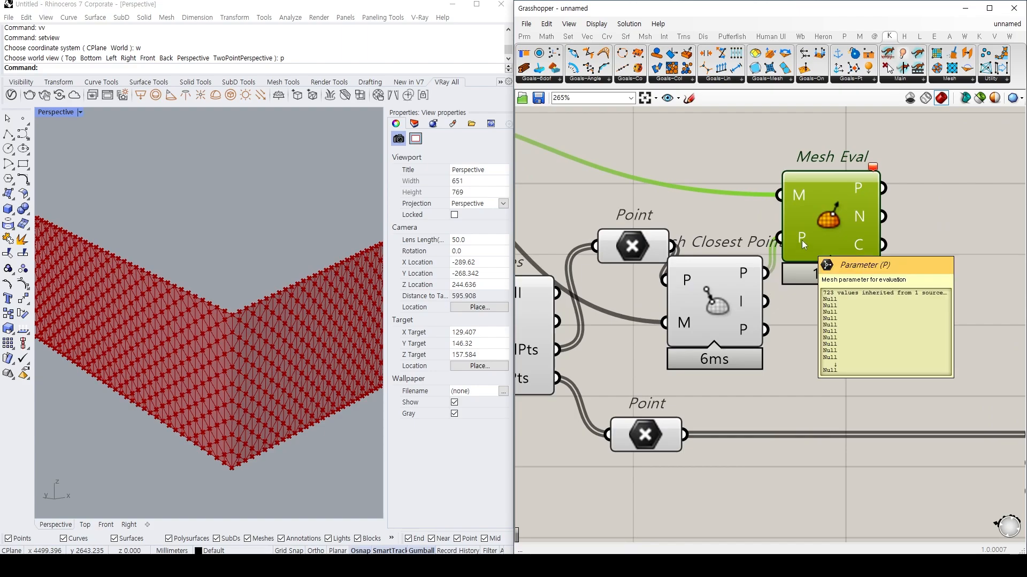
left_click_drag(779, 238, 765, 273, "ctrl")
mouse_move(800, 241)
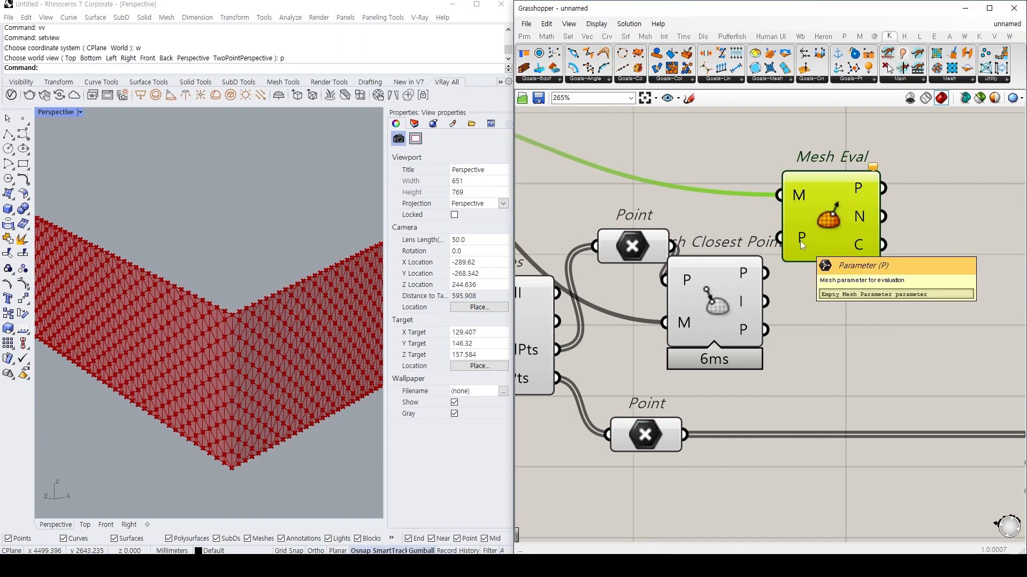
left_click(744, 335)
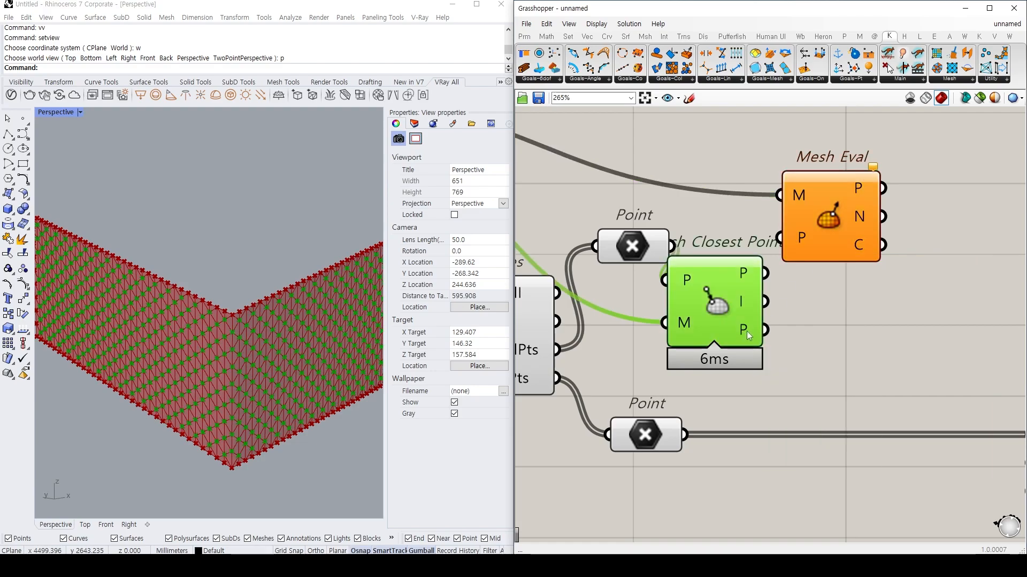
left_click_drag(745, 333, 778, 238)
left_click(819, 243)
Move Mesh Eval down level with Mesh Closest Point and check the normal vectors on its N output.
right_click_drag(817, 279, 687, 310)
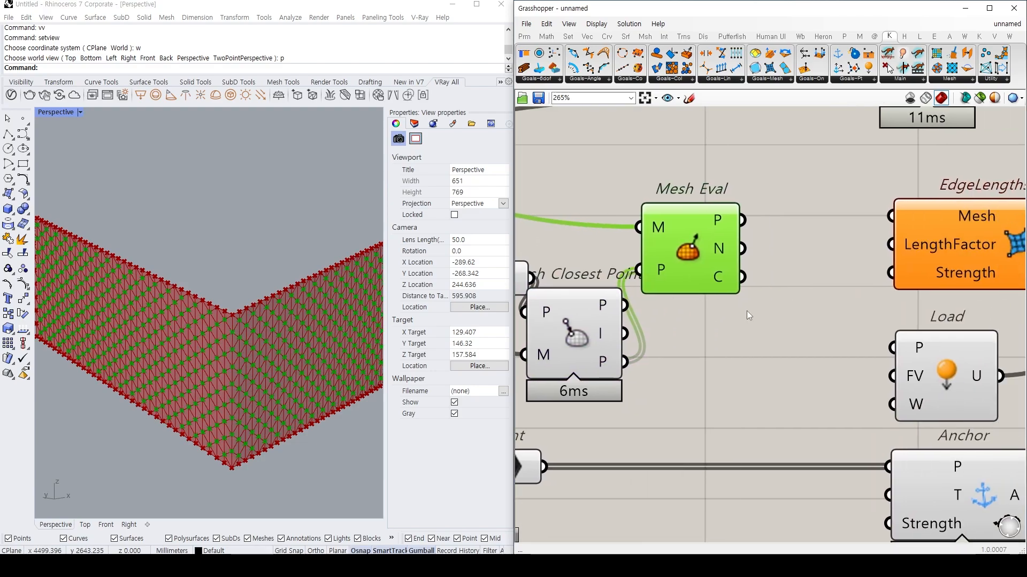
left_click_drag(729, 252, 734, 308)
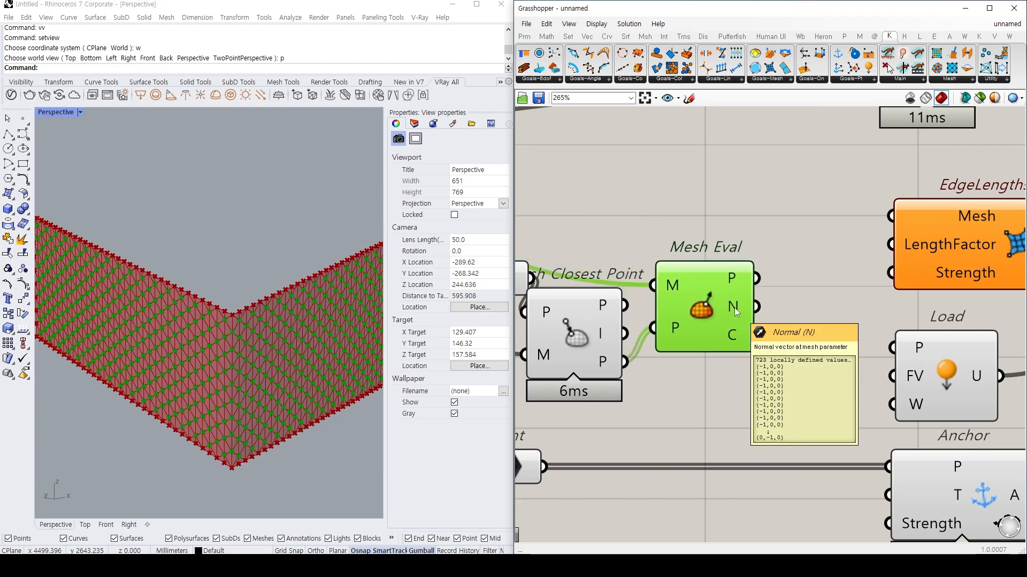
mouse_move(747, 313)
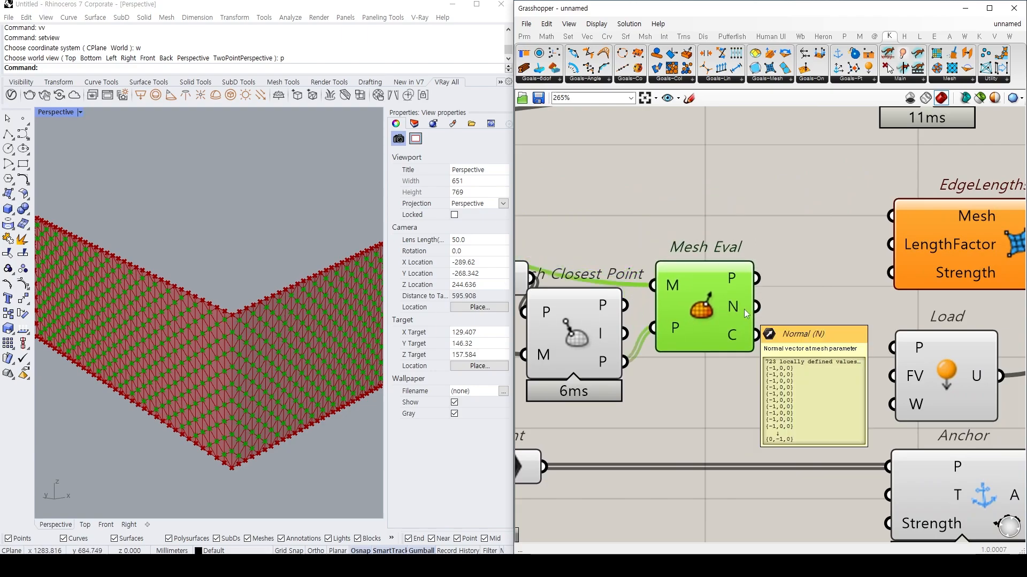
left_click(738, 205)
right_click_drag(736, 198, 737, 224)
scroll(686, 213, "down", 2)
left_click(882, 240)
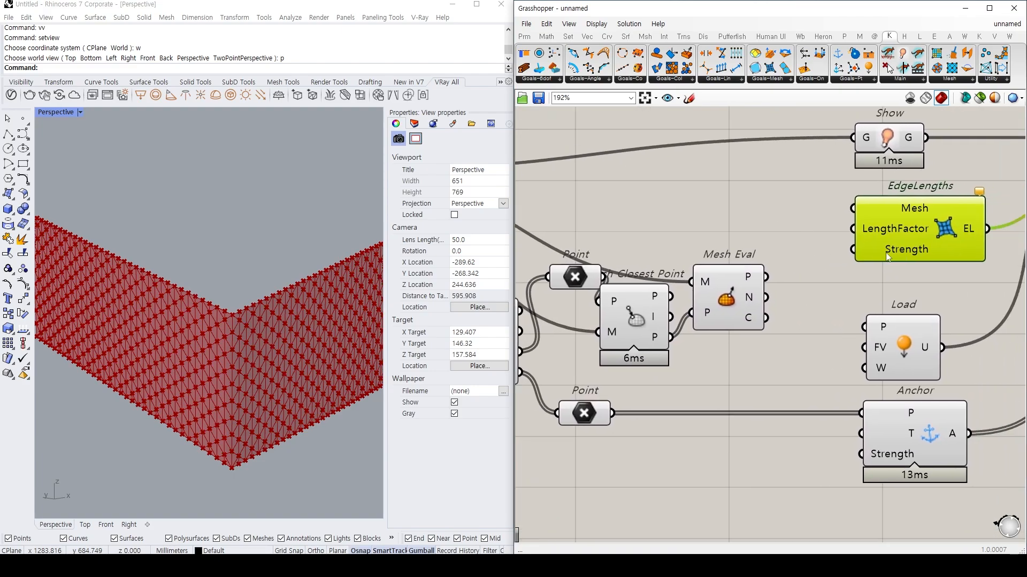
left_click_drag(737, 326, 746, 343)
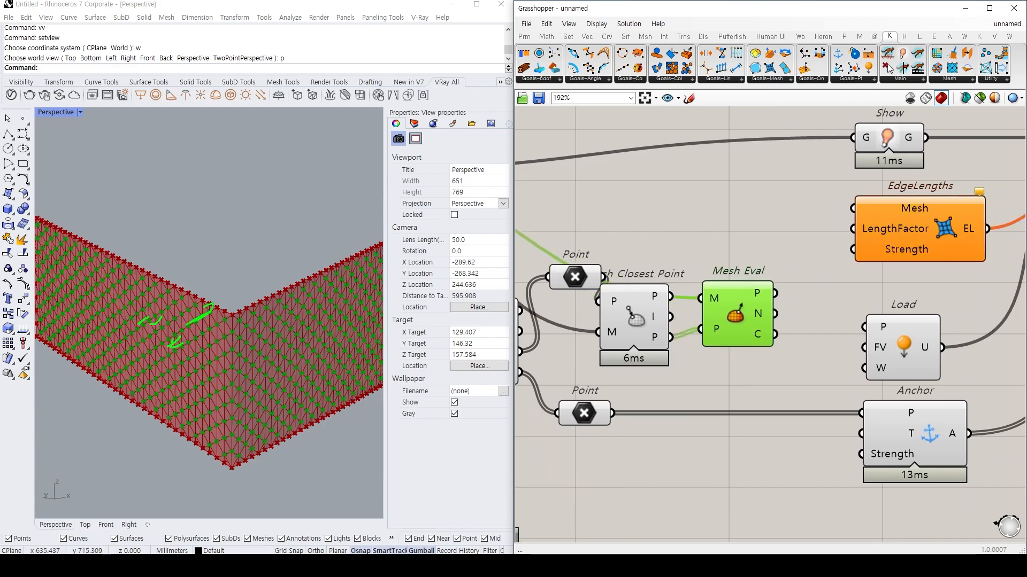
Move the NakedPts Point parameter and the Anchor goal farther down, away from the Load goal.
left_click(715, 361)
scroll(711, 352, "down", 2)
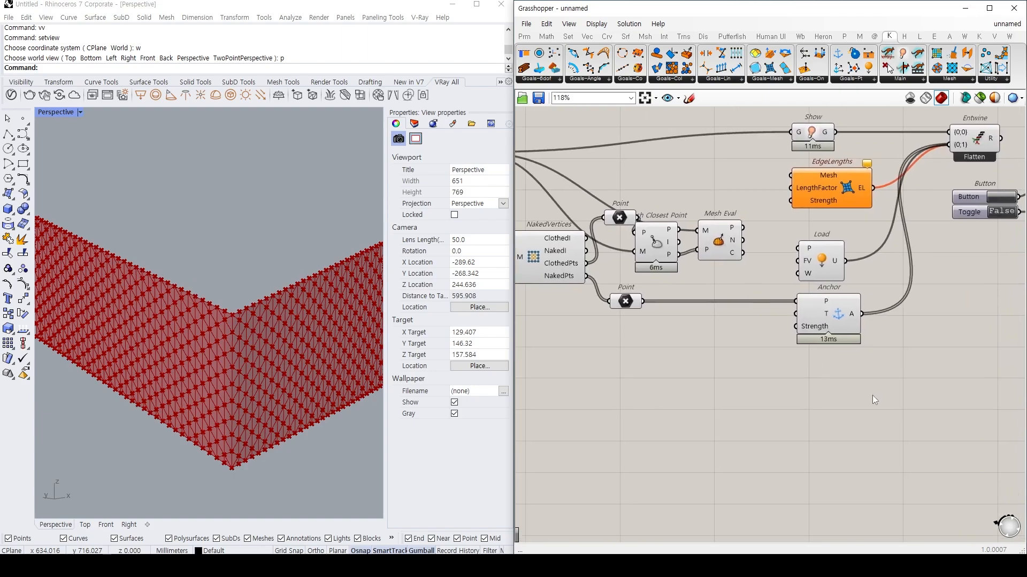
left_click_drag(872, 396, 614, 299)
Examine the normal vectors on Mesh Eval's N output against the two wall directions.
double_click(723, 307)
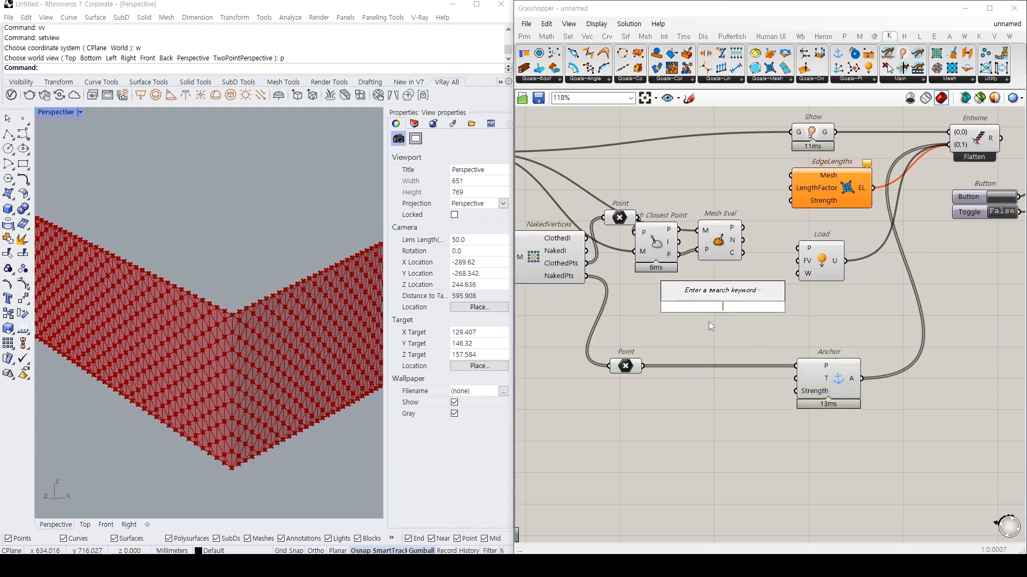
key("Escape")
left_click(725, 239)
scroll(725, 236, "up", 3)
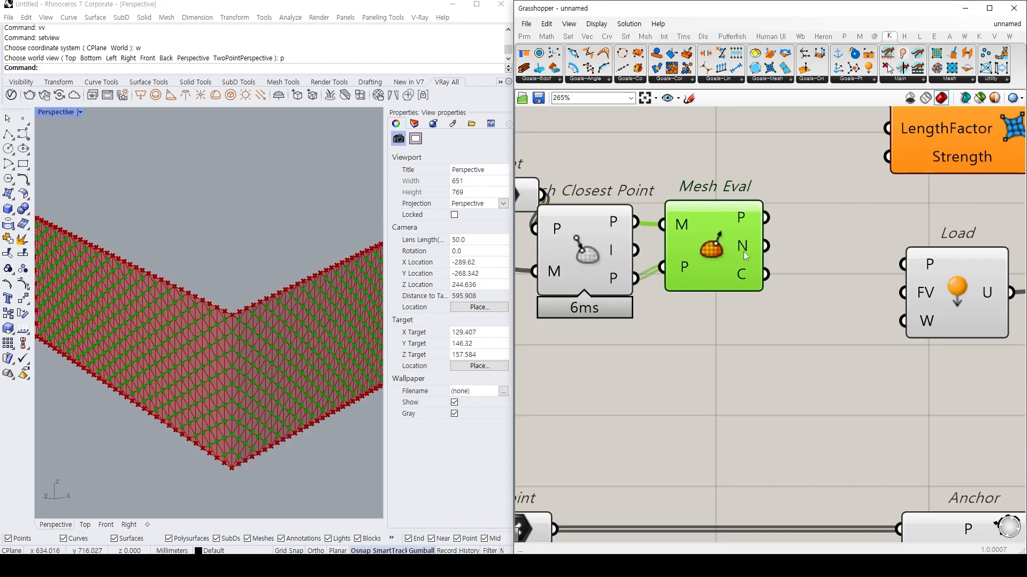
mouse_move(746, 255)
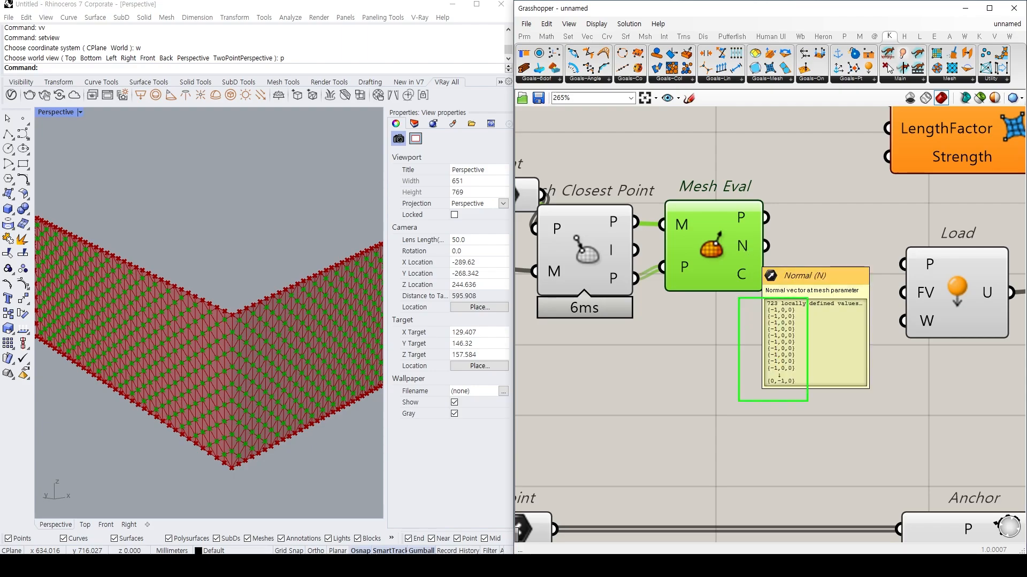
left_click_drag(168, 343, 176, 359)
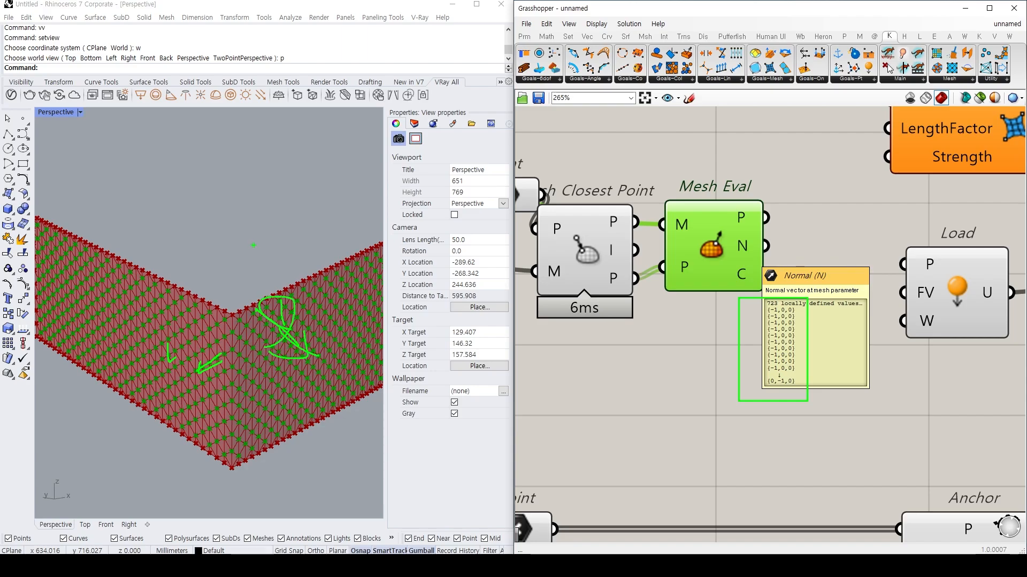
Add a Construct Domain component below Mesh Eval.
double_click(639, 358)
type("c")
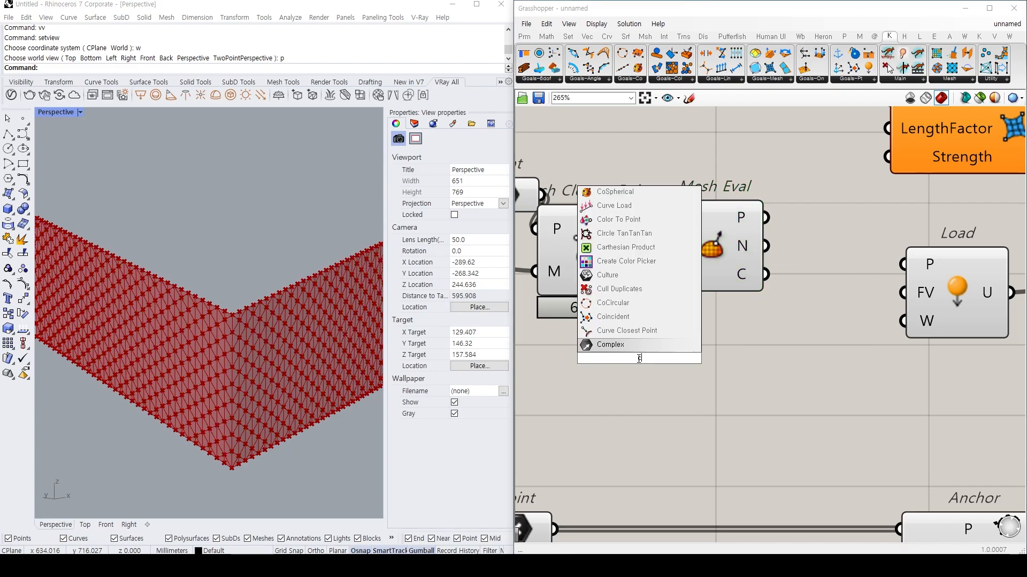
type("onstruct dwomain")
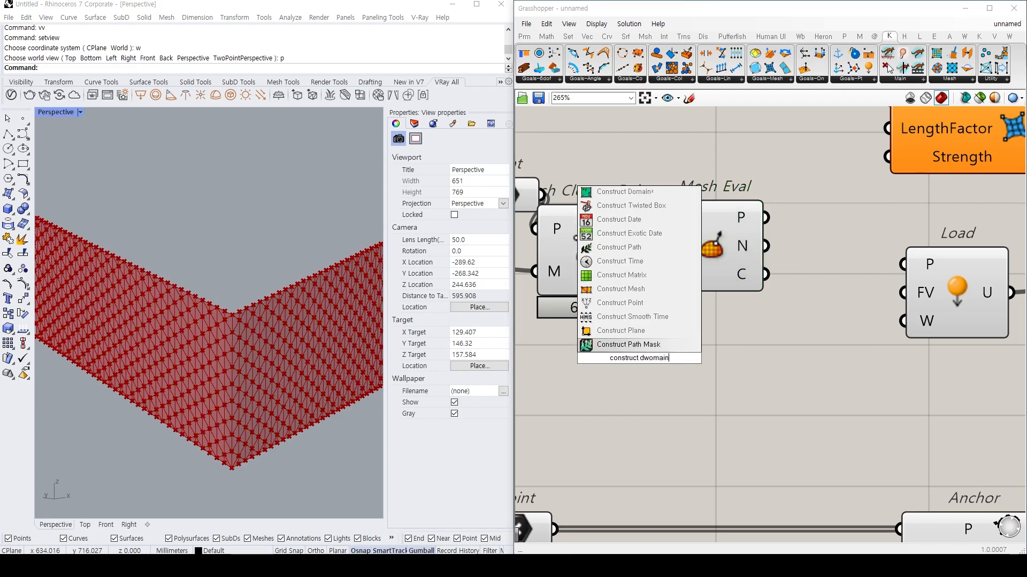
key("BackSpace")
key("BackSpace")
key("BackSpace")
key("BackSpace")
key("BackSpace")
key("BackSpace")
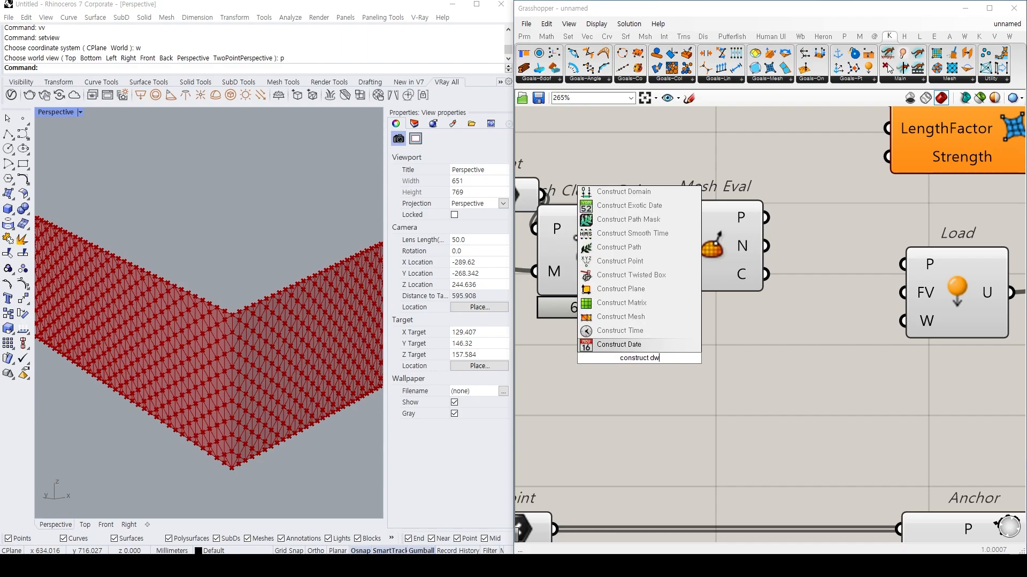
type("omain")
key("Up")
key("Return")
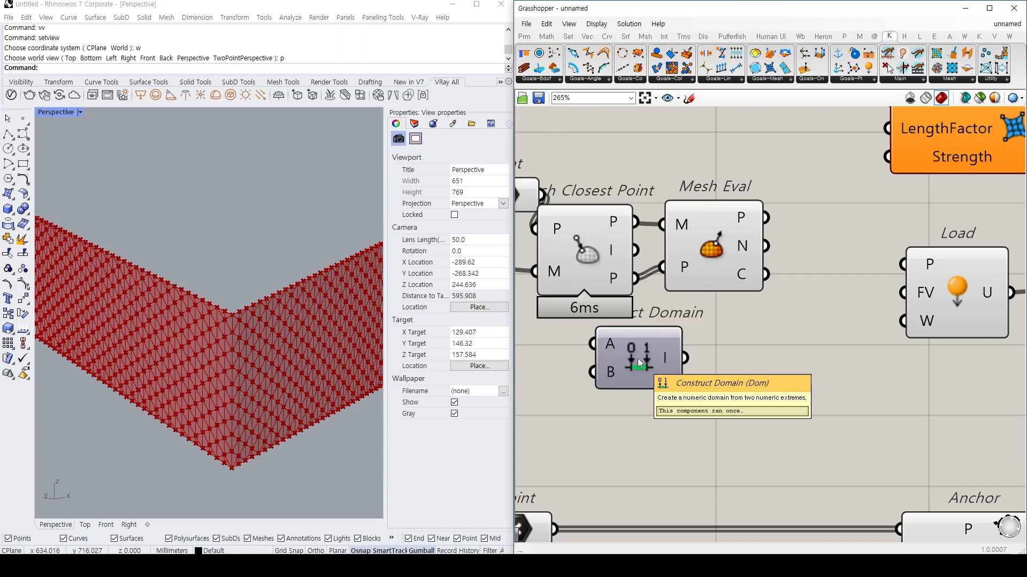
Add a compact panel containing -3 beside the inputs of Construct Domain.
scroll(589, 368, "up", 2)
scroll(608, 383, "up", 2)
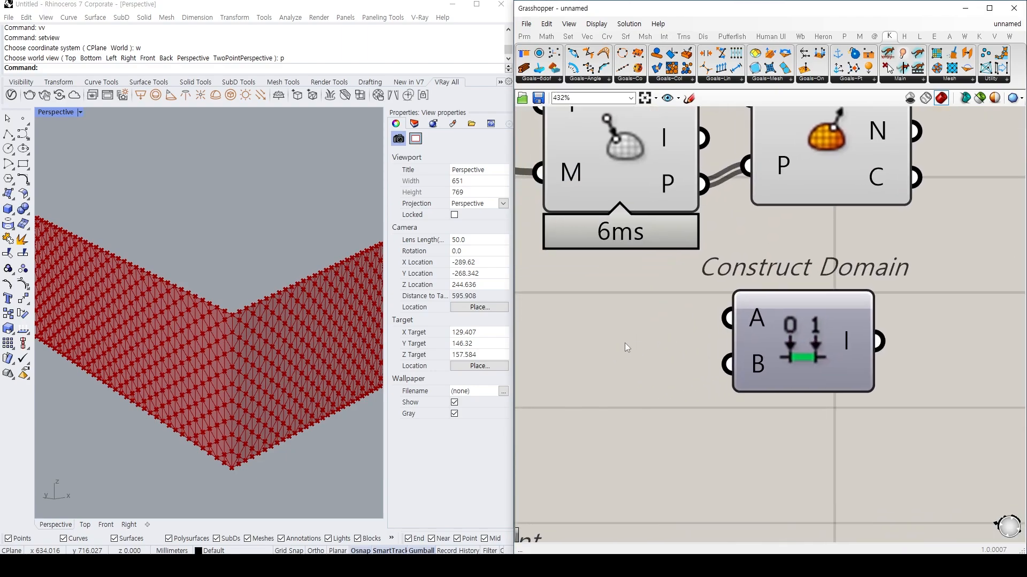
double_click(624, 342)
type("\"-3")
key("Return")
left_click_drag(682, 380, 566, 312)
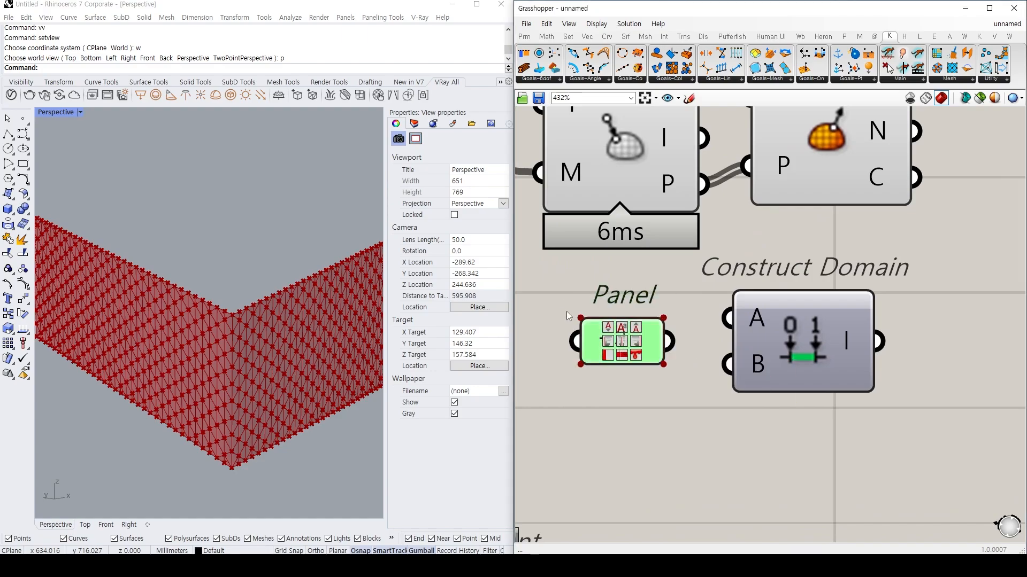
Duplicate the -3 panel, set the copy to 3, and connect the two panels to Construct Domain's A and B inputs.
scroll(603, 322, "down", 2)
key("ctrl+c")
key("ctrl+v")
left_click_drag(641, 354, 641, 382)
scroll(679, 416, "down", 3)
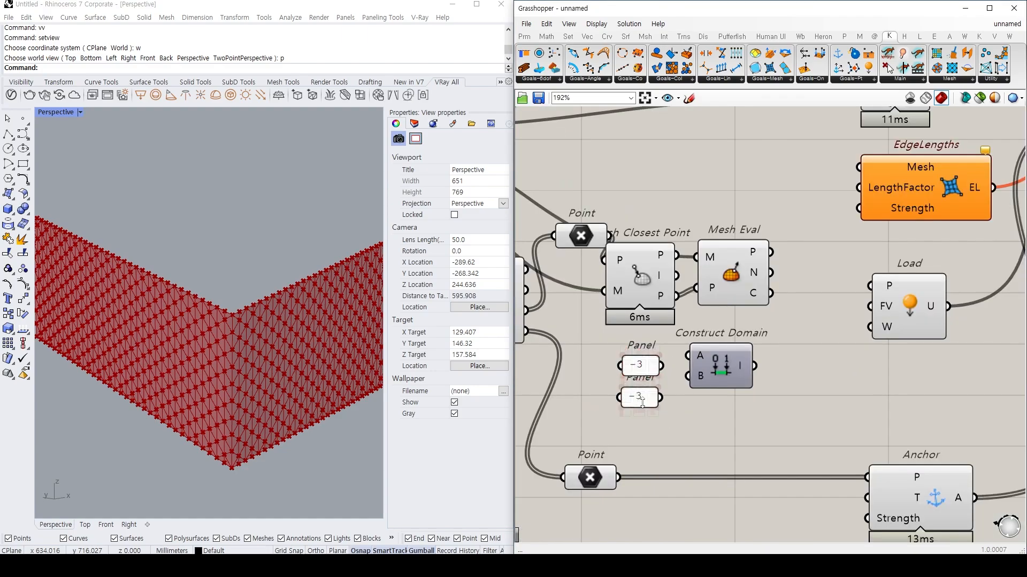
double_click(647, 393)
left_click(676, 480)
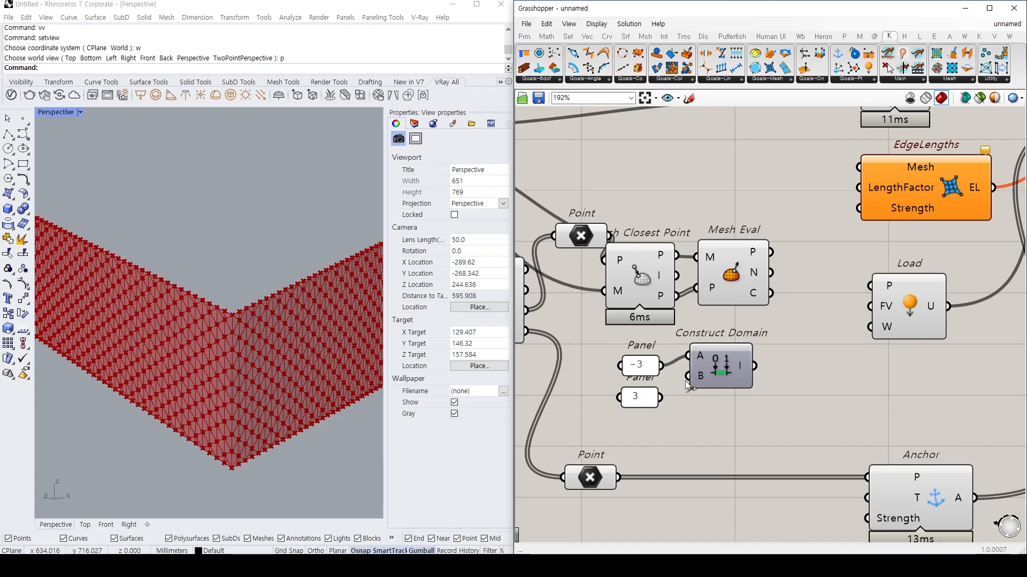
left_click_drag(715, 366, 699, 388)
Add a List Length component beside Construct Domain and connect Mesh Eval's N output to its L input.
double_click(800, 365)
type("list len")
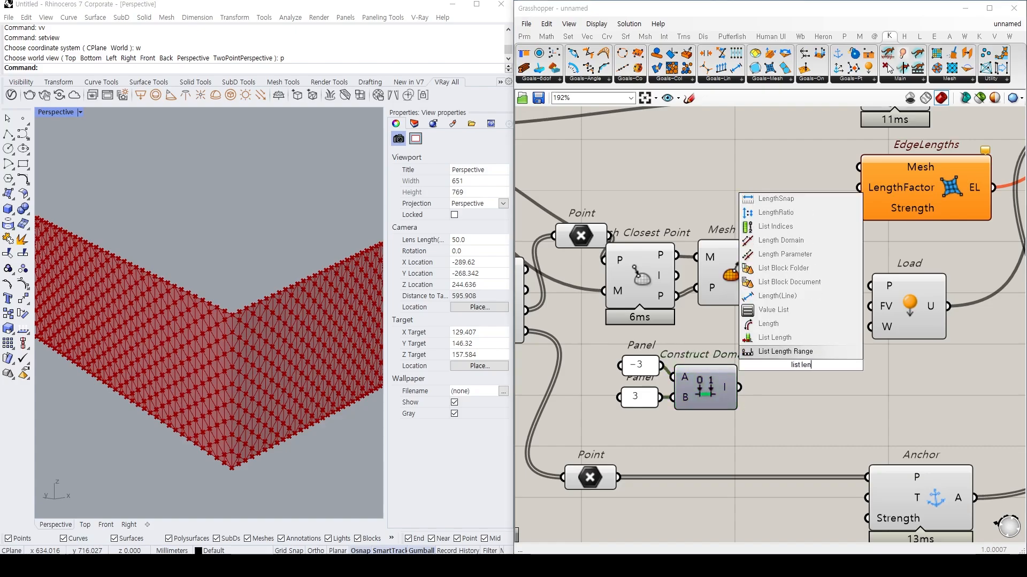
left_click(775, 337)
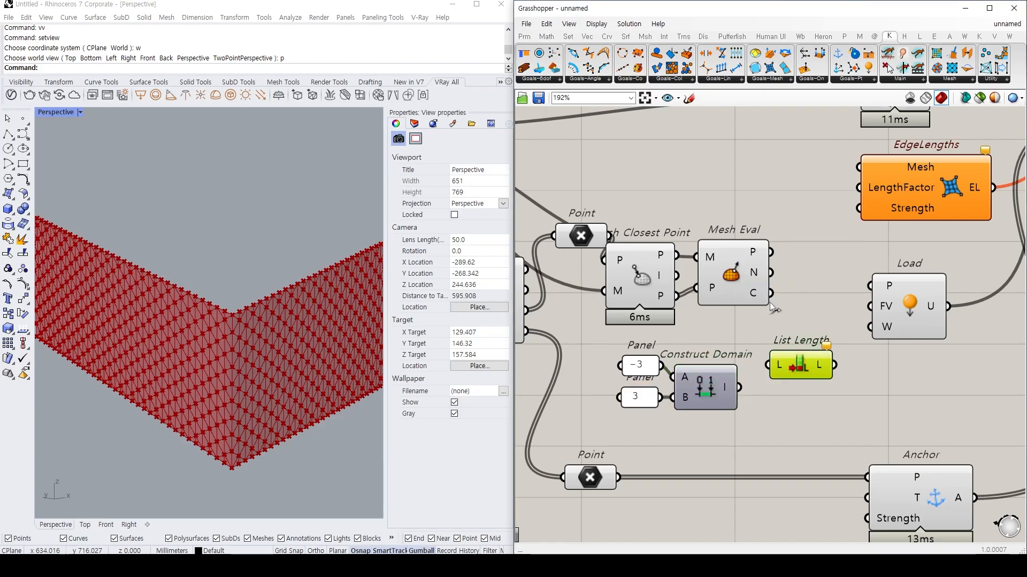
left_click_drag(782, 320, 769, 365)
left_click_drag(799, 367, 784, 428)
Add a Random component, connecting Construct Domain to its R input and List Length to its N input.
double_click(807, 368)
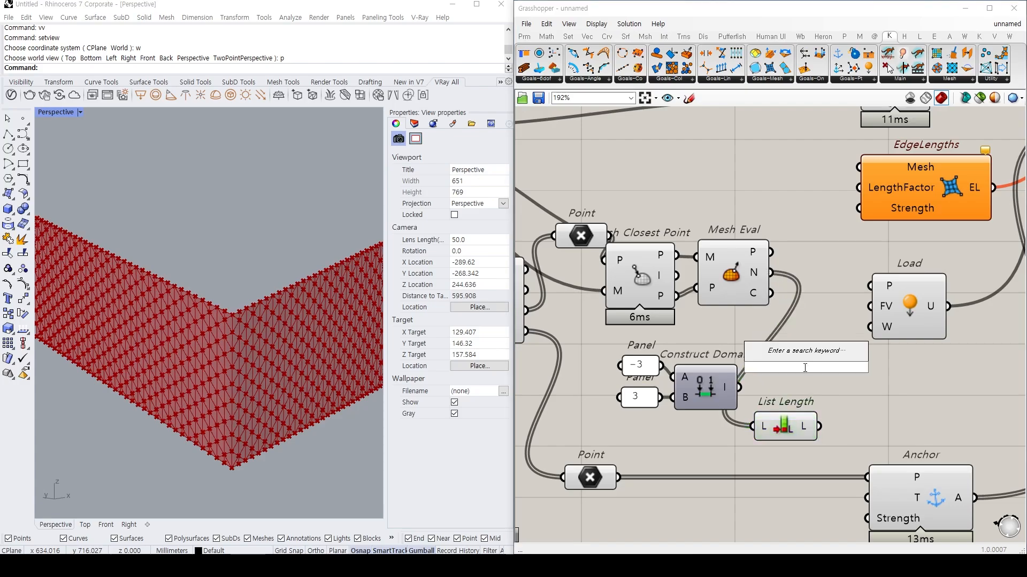
type("random")
key("Return")
left_click_drag(808, 365, 855, 386)
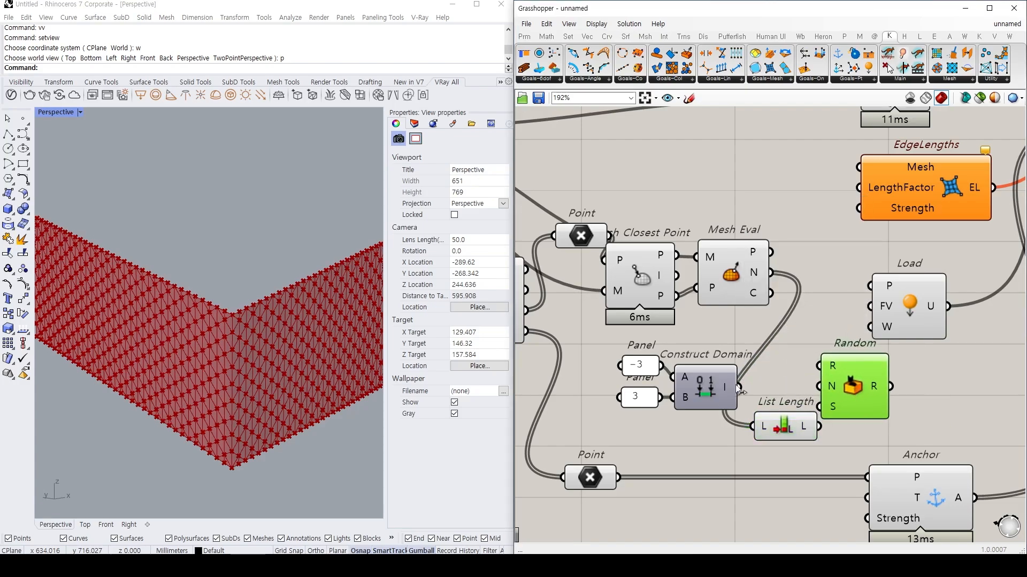
left_click_drag(739, 387, 818, 365)
left_click_drag(853, 387, 875, 403)
left_click_drag(786, 427, 793, 406)
left_click(876, 418)
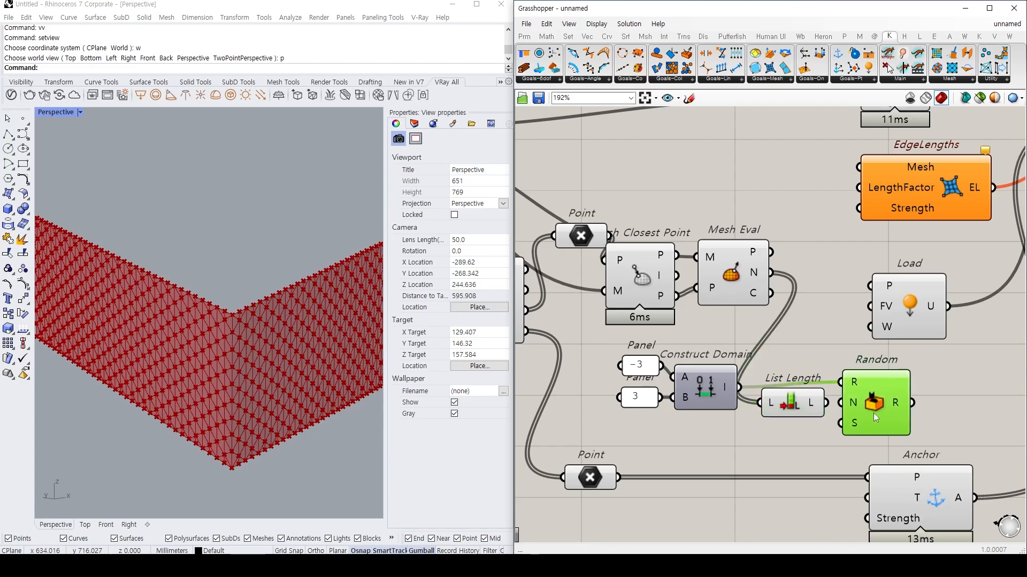
Connect a number slider set to 10 to Random's S input and rearrange Random and the Load goal to make room.
double_click(732, 430)
type("10")
key("Return")
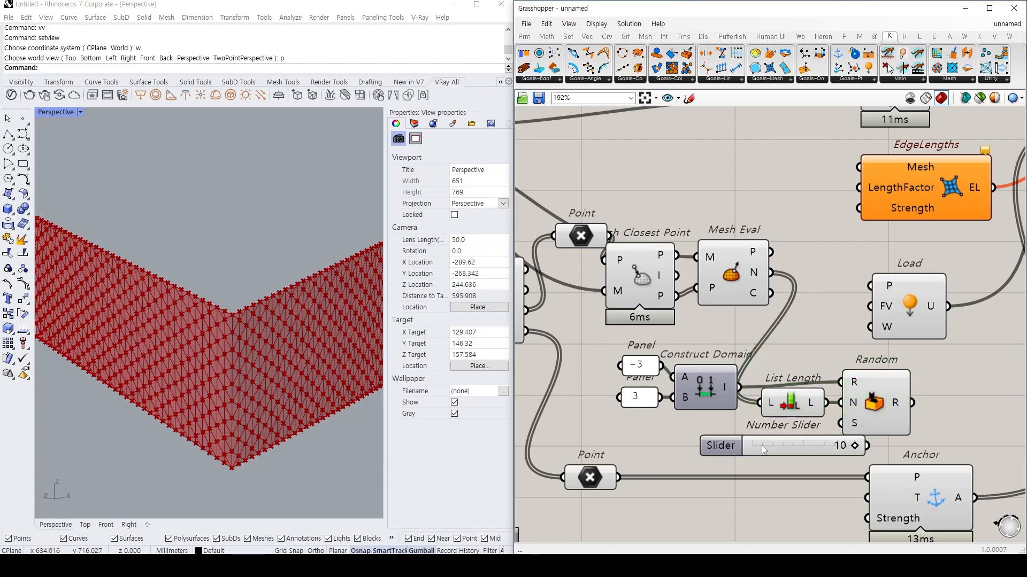
right_click_drag(867, 423, 726, 410)
left_click_drag(788, 308, 837, 276)
left_click_drag(758, 395, 812, 348)
Inspect Random's output values in a temporary panel and delete the panel.
double_click(794, 344)
type("//")
key("Return")
left_click_drag(741, 338, 840, 466)
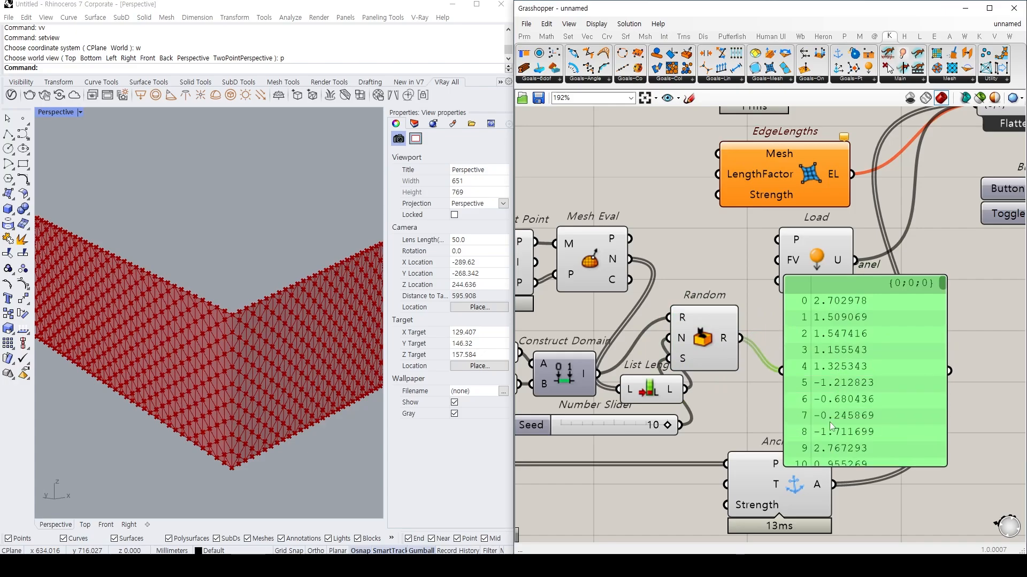
right_click_drag(842, 370, 795, 340)
mouse_move(897, 262)
left_mouse_down()
mouse_move(891, 288)
mouse_move(885, 251)
left_mouse_up()
right_click_drag(528, 332, 704, 327)
right_click_drag(949, 305, 832, 315)
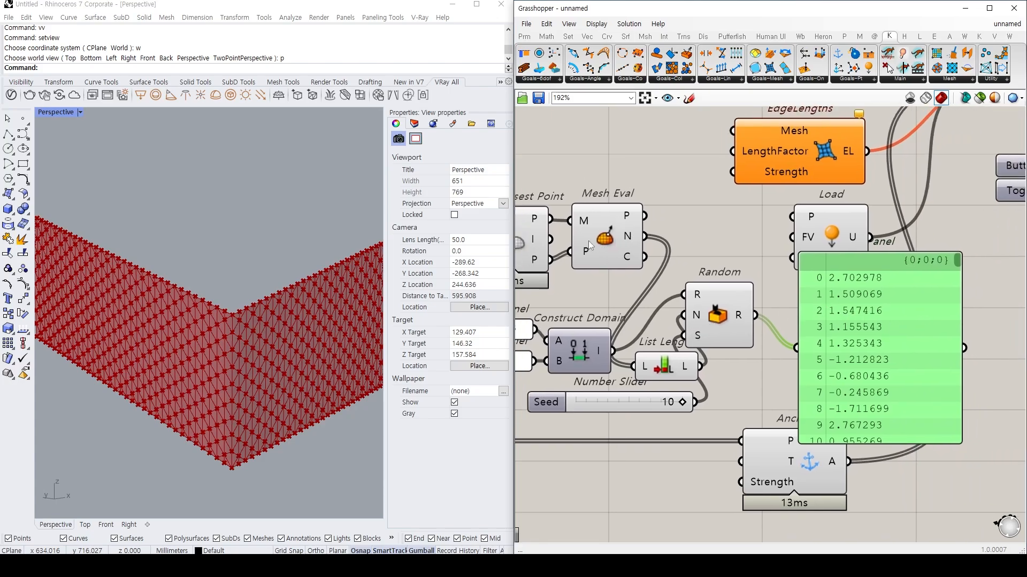
right_click_drag(590, 246, 850, 254)
right_click_drag(957, 300, 728, 331)
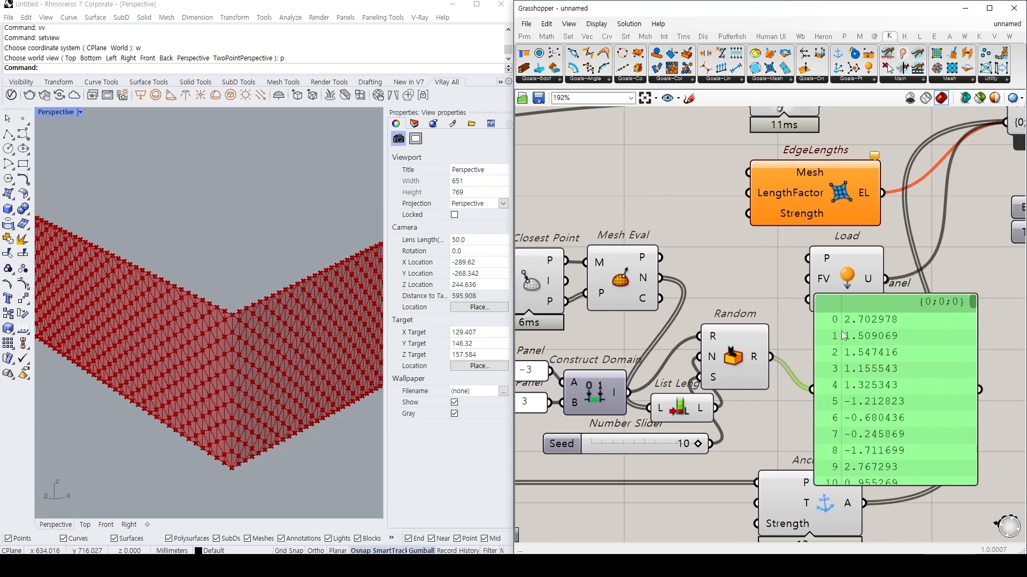
key("Delete")
Multiply Mesh Eval's N output by the Random values with a Multiplication component and connect its result to Load's FV input.
double_click(865, 368)
type("*")
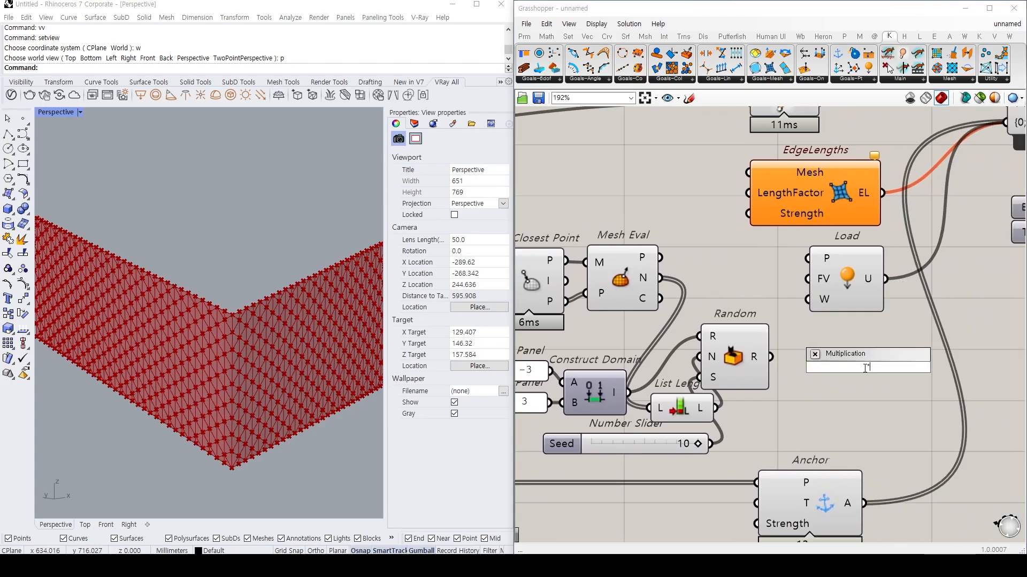
key("Return")
left_click_drag(865, 369, 790, 297)
left_click_drag(791, 296, 828, 288)
left_click_drag(771, 356, 767, 299)
right_click_drag(893, 293, 815, 324)
left_click_drag(781, 331, 828, 330)
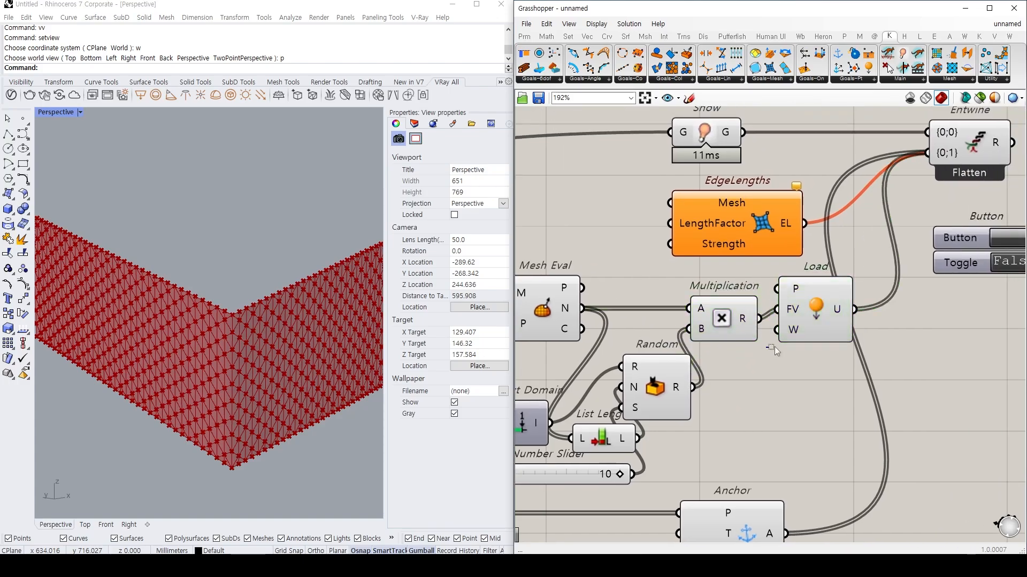
Connect the ClothedPts Point parameter to Load's P input.
right_click_drag(780, 310, 877, 302)
left_click_drag(873, 288, 580, 272)
scroll(665, 288, "down", 2)
left_click_drag(323, 256, 723, 287)
left_click_drag(919, 405, 698, 315)
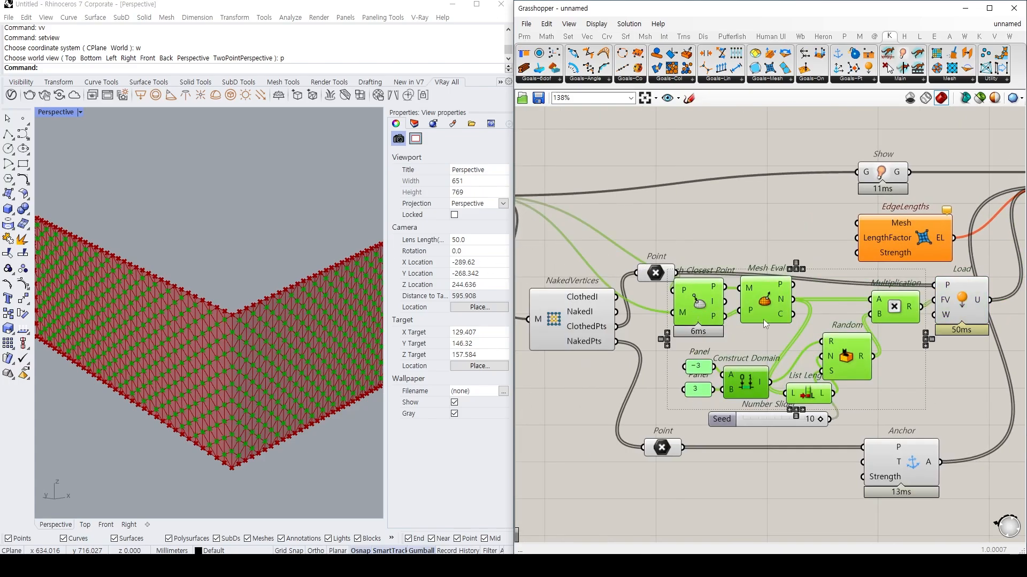
left_click(896, 397)
right_click_drag(894, 393, 837, 416)
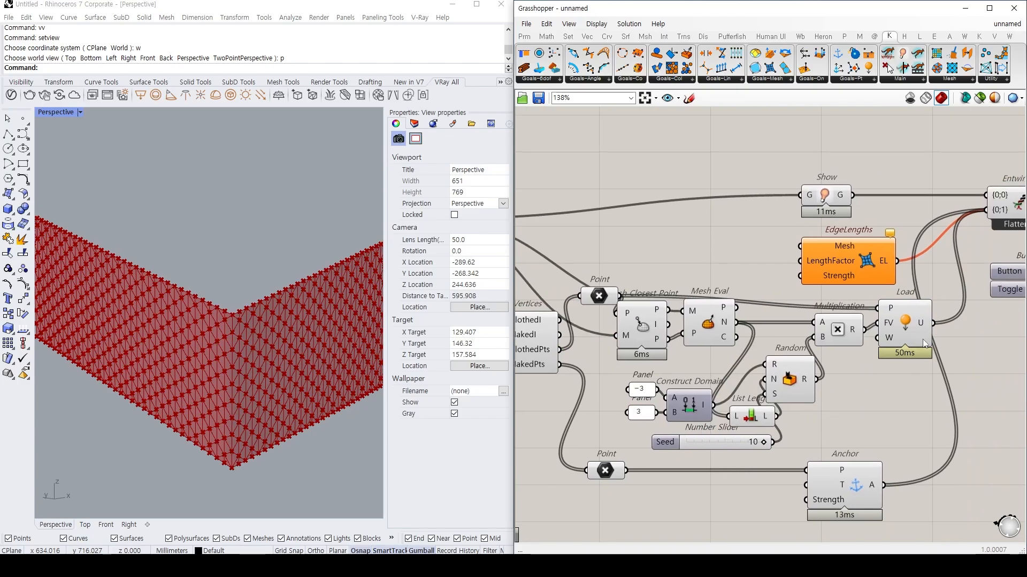
Move the Anchor goal below Load and shift the Entwine and Solver components farther right on the canvas.
left_click_drag(922, 338, 917, 326)
scroll(917, 326, "down", 3)
right_click_drag(916, 326, 835, 321)
left_click_drag(803, 421, 841, 425)
right_click_drag(792, 282, 721, 297)
left_click_drag(946, 332, 887, 267)
left_click(766, 265)
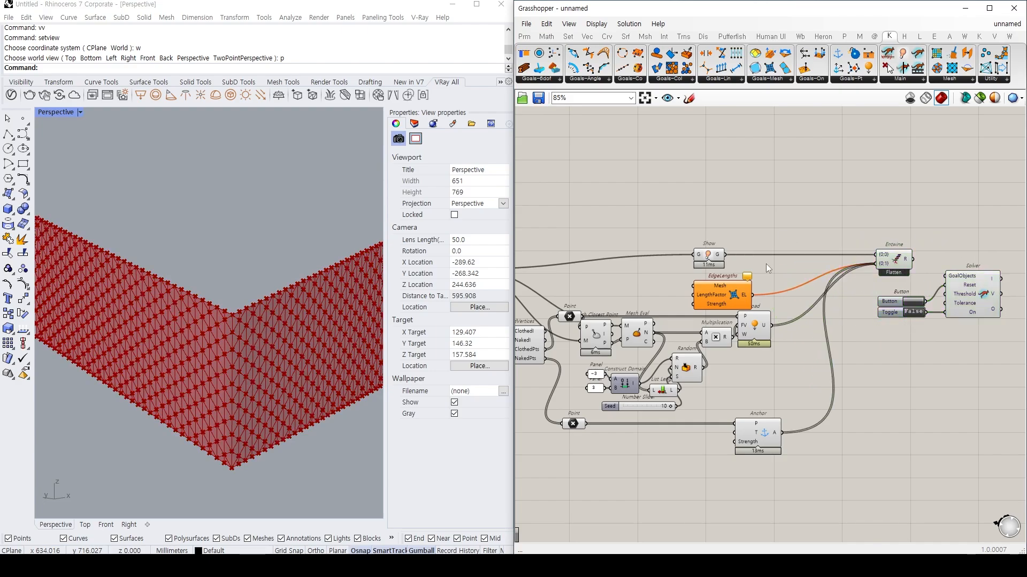
Space out the Show and EdgeLengths goals above Load and connect Weld Mesh to EdgeLengths' Mesh input.
left_click_drag(744, 293, 780, 293)
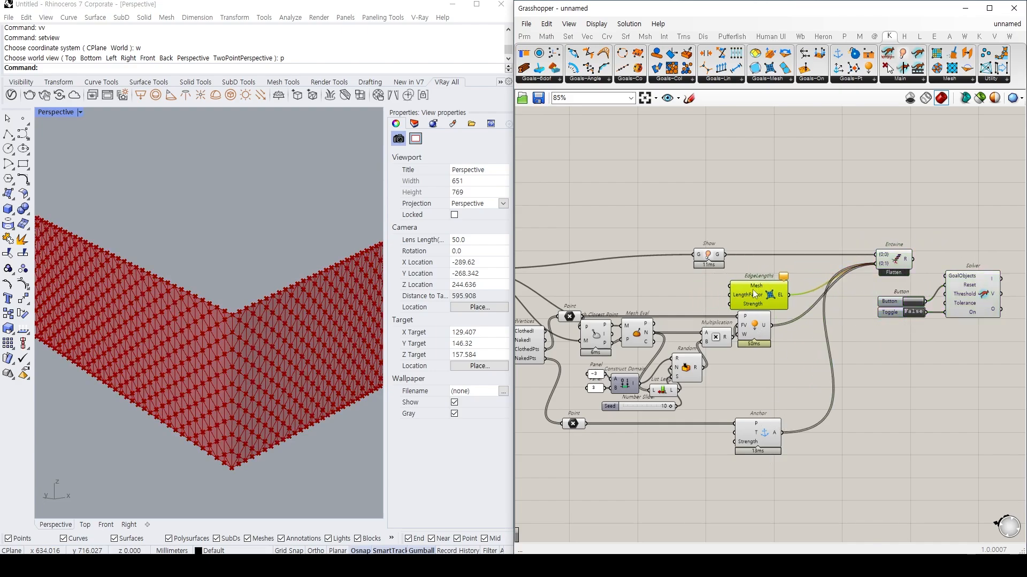
right_click_drag(752, 290, 825, 283)
left_click_drag(781, 251, 829, 206)
left_click(828, 268)
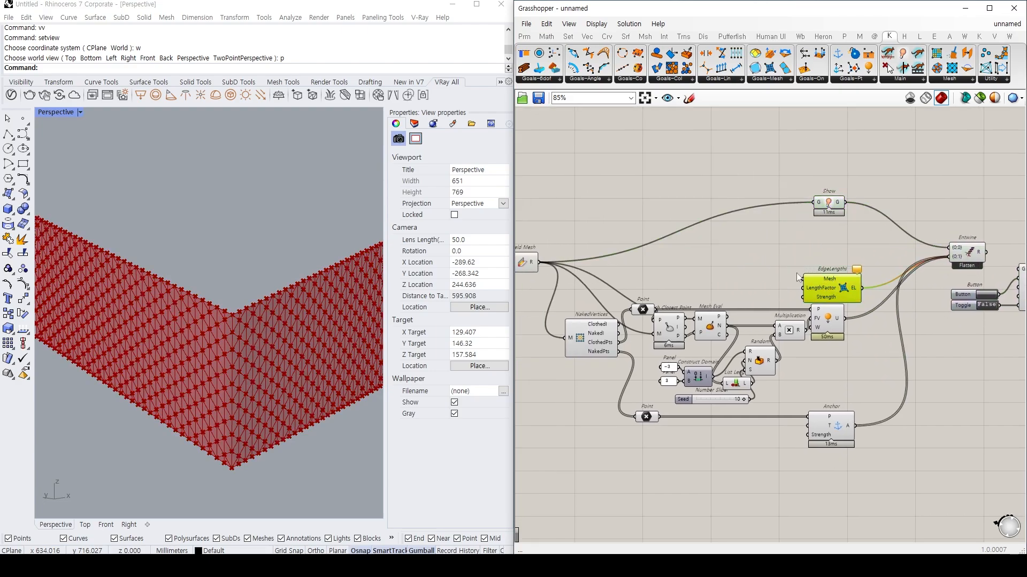
left_click_drag(828, 284, 827, 254)
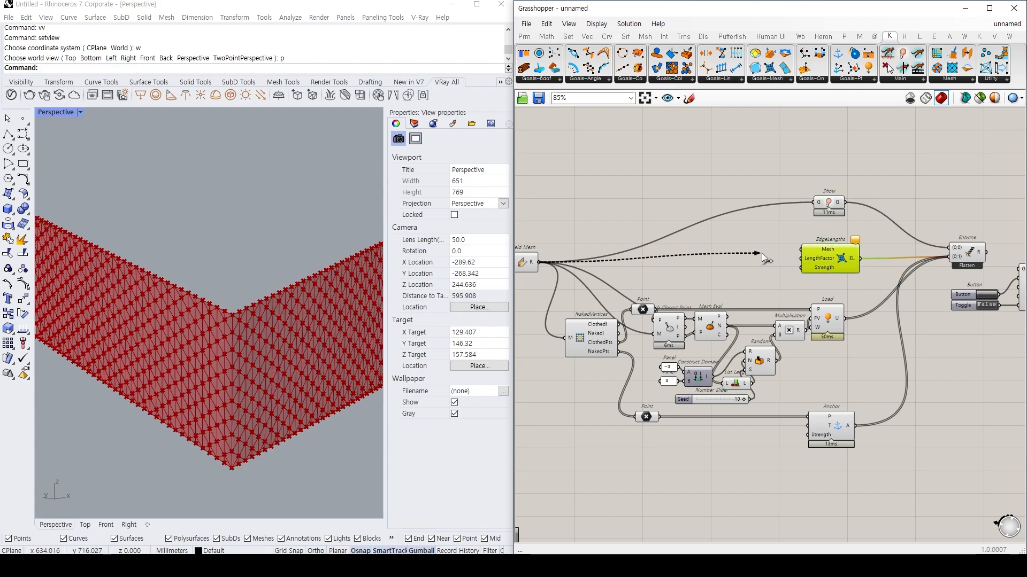
left_click_drag(762, 255, 802, 249)
Add a Multiplication component in front of EdgeLengths and try its R output on the LengthFactor input.
left_click(741, 280)
double_click(741, 280)
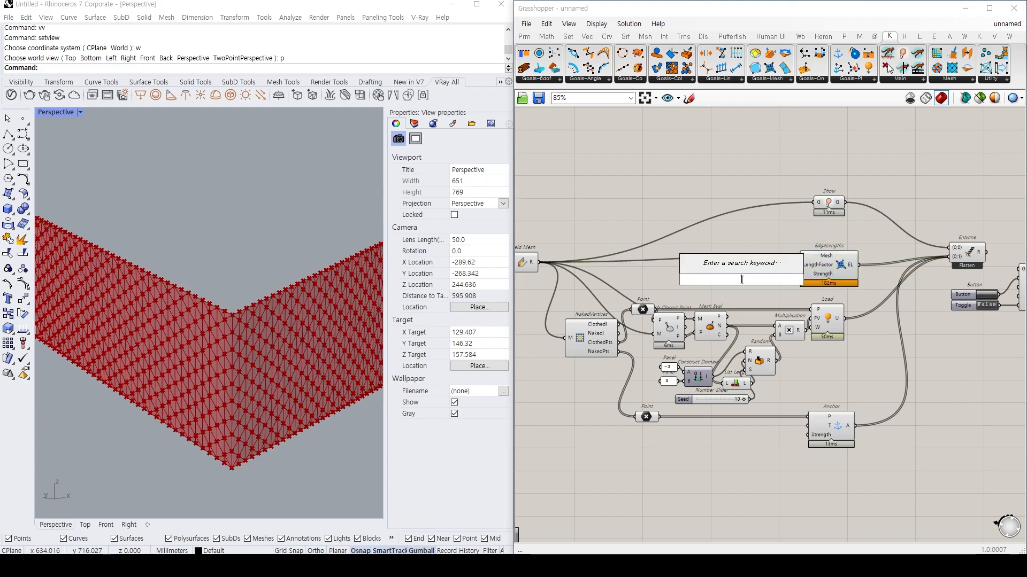
type("x")
key("Return")
scroll(754, 288, "up", 2)
left_click_drag(813, 260, 793, 278)
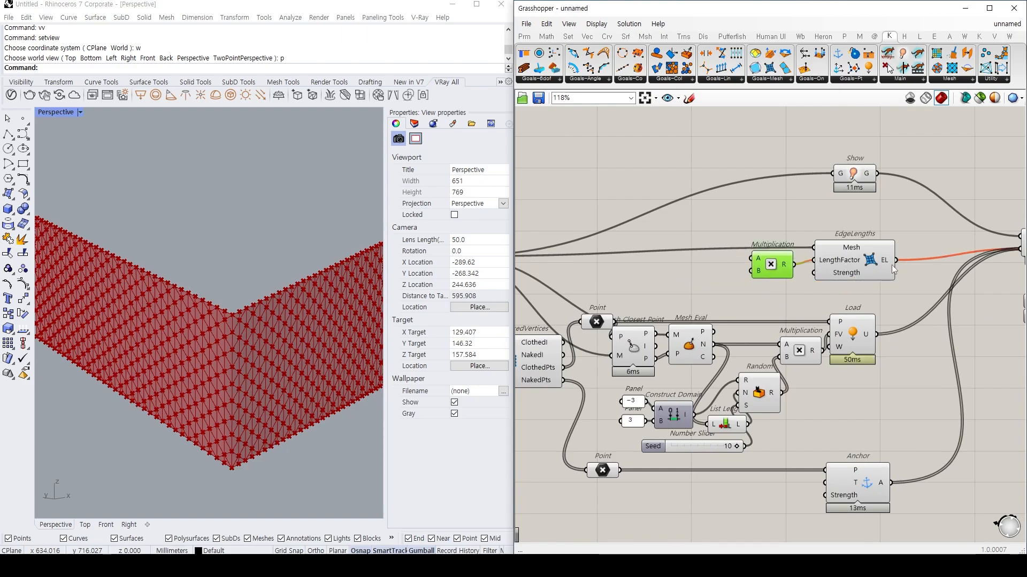
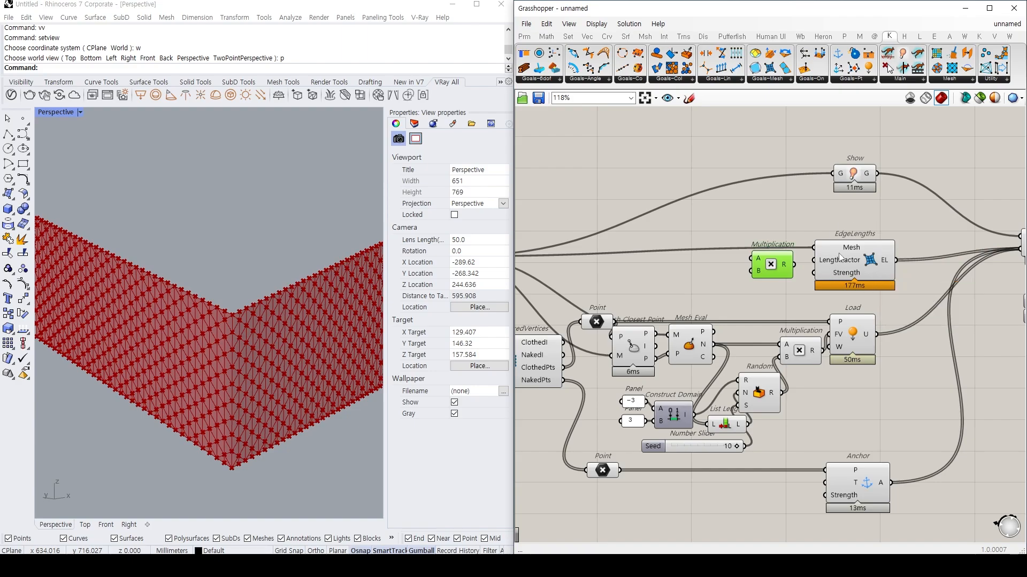
left_click_drag(849, 269, 856, 269)
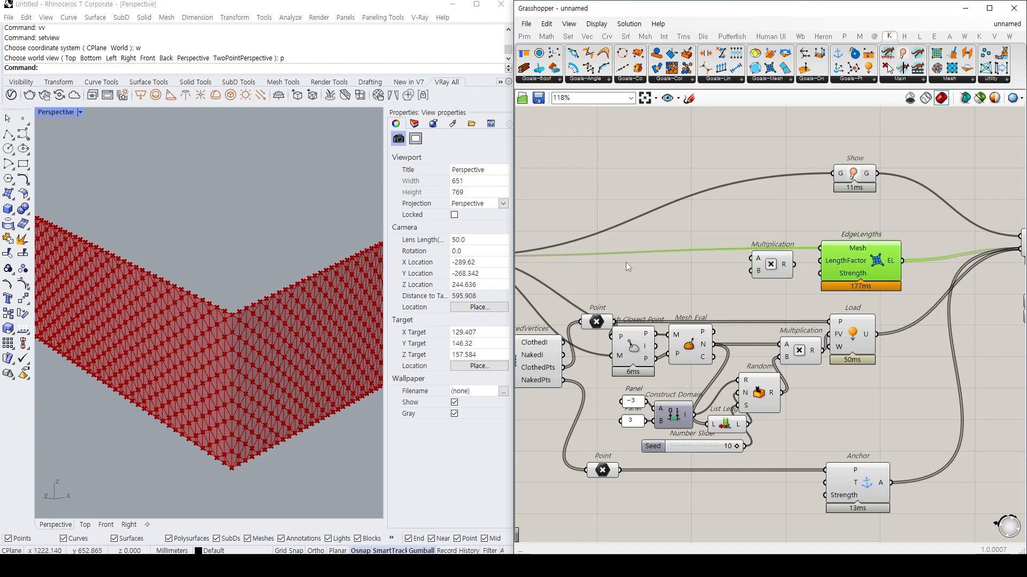
Add a number slider set to 1.2 and connect it to the B input of the Multiplication beside EdgeLengths.
double_click(726, 270)
type("1.2")
key("Return")
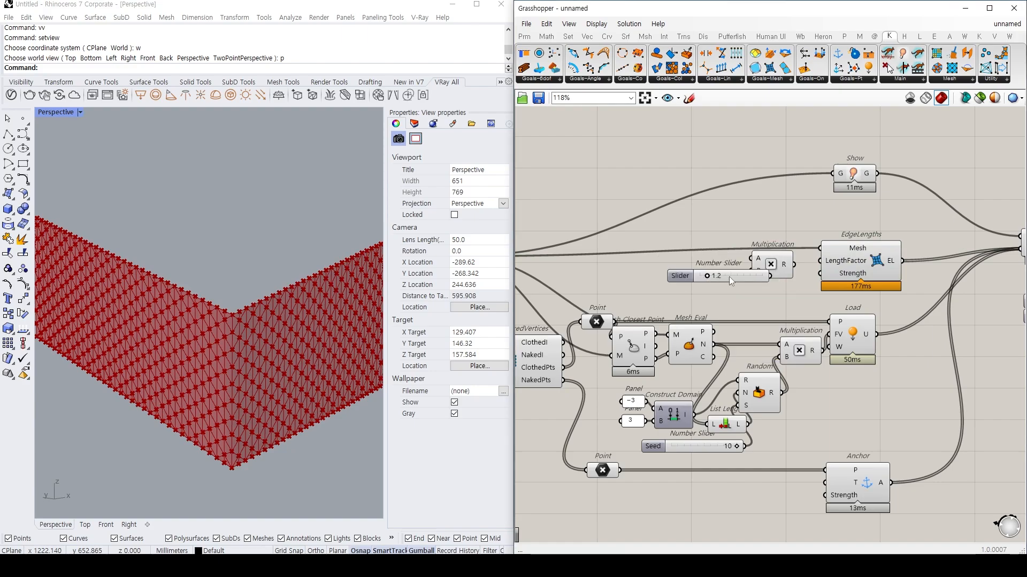
left_click(718, 298)
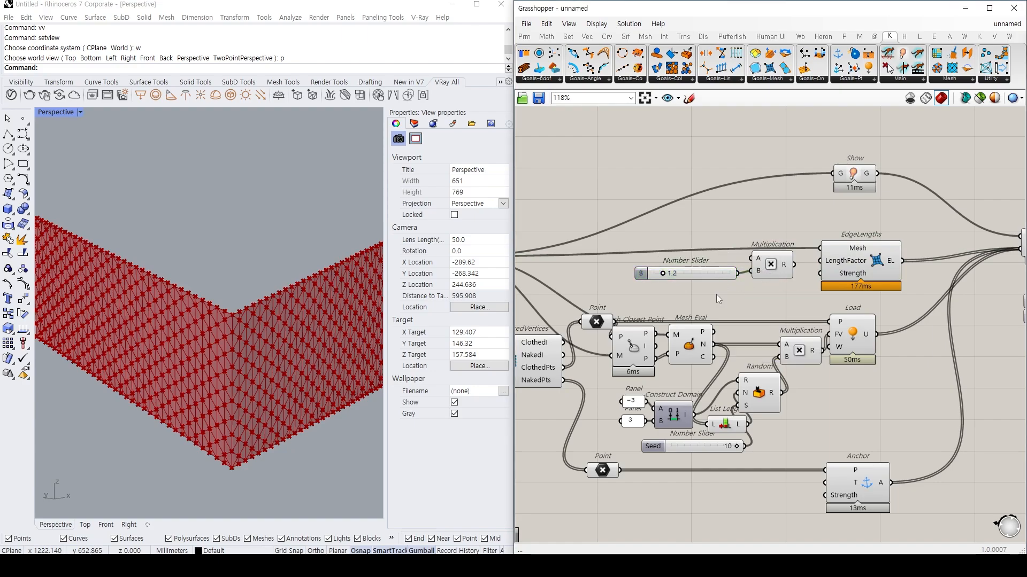
Group the 1.2 number slider and connect the neighbouring Multiplication's R output to EdgeLengths' LengthFactor input.
left_click_drag(712, 274, 709, 280)
key("ctrl+g")
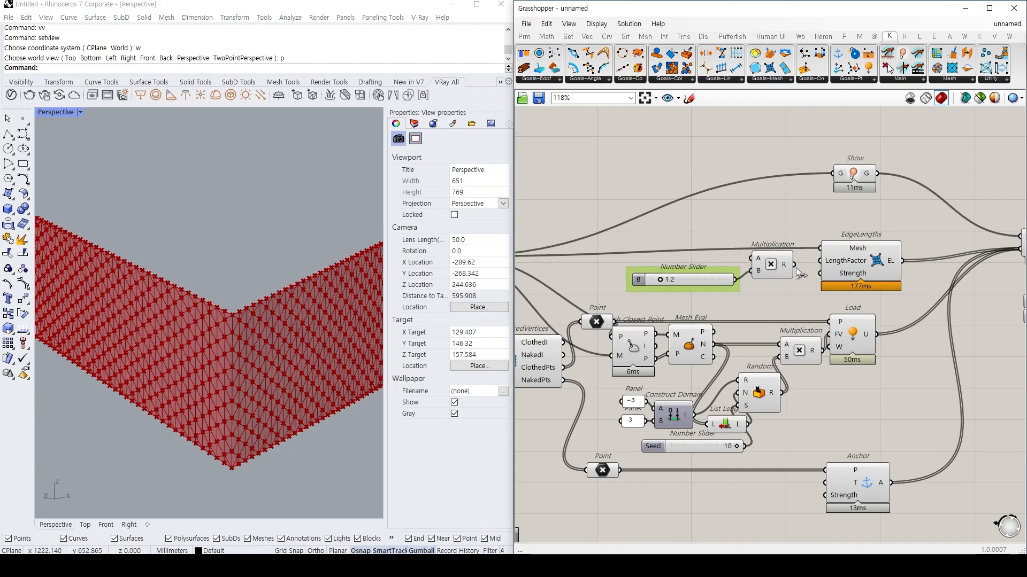
left_click_drag(795, 265, 815, 263)
Align Entwine with EdgeLengths, connect its R output to Solver's GoalObjects, and run the simulation by setting the toggle to True.
right_click_drag(818, 269, 641, 303)
left_click(807, 283)
left_click_drag(836, 263, 832, 276)
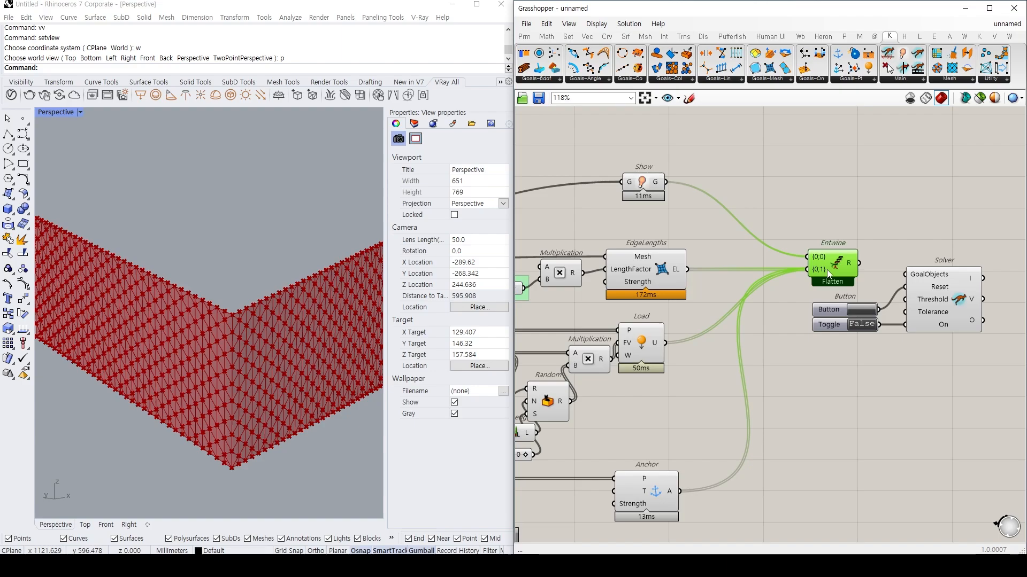
scroll(709, 236, "down", 2)
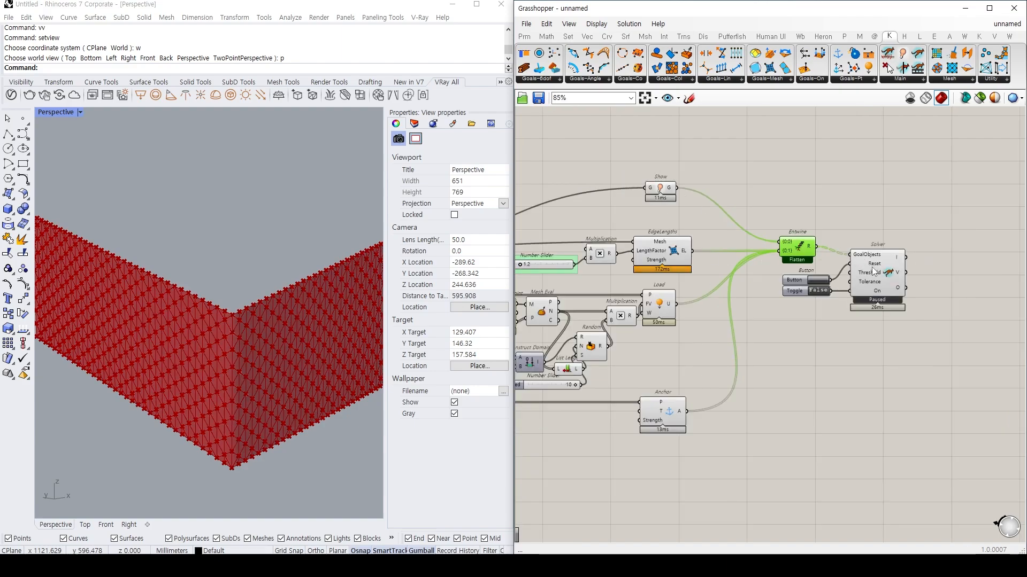
left_click(855, 259)
scroll(855, 260, "up", 2)
left_click(695, 335)
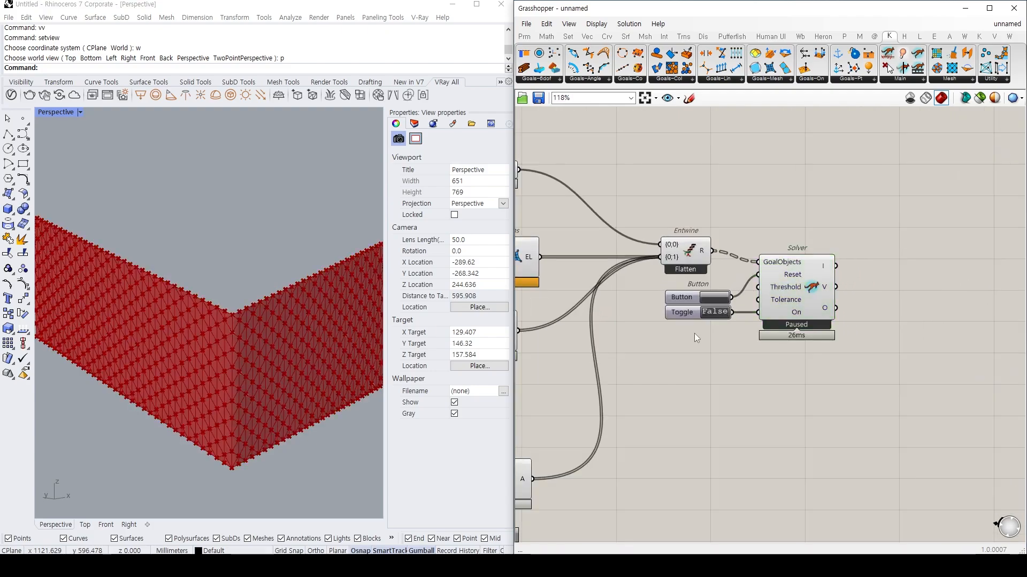
left_click(716, 313)
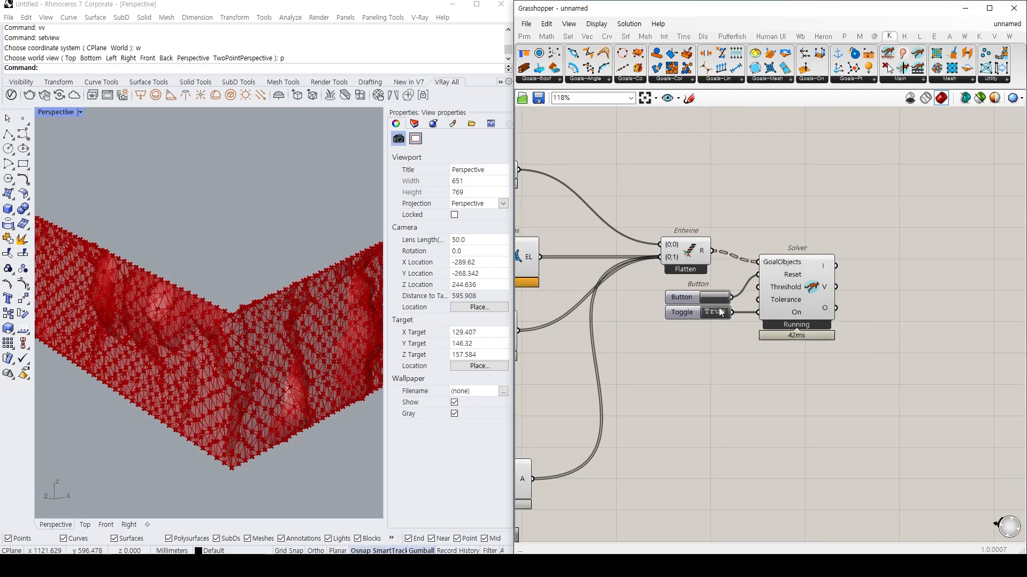
Turn off the preview of the goal components, their upstream mesh components and Entwine so only Solver's result is displayed.
scroll(989, 267, "down", 4)
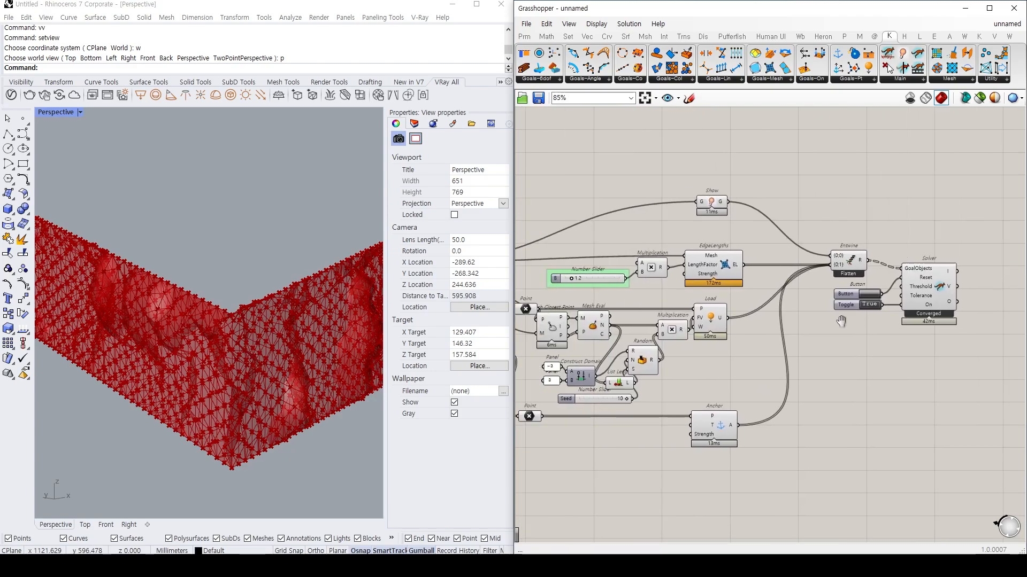
left_click_drag(648, 357, 589, 224)
left_click_drag(850, 432, 620, 209)
middle_click(675, 220)
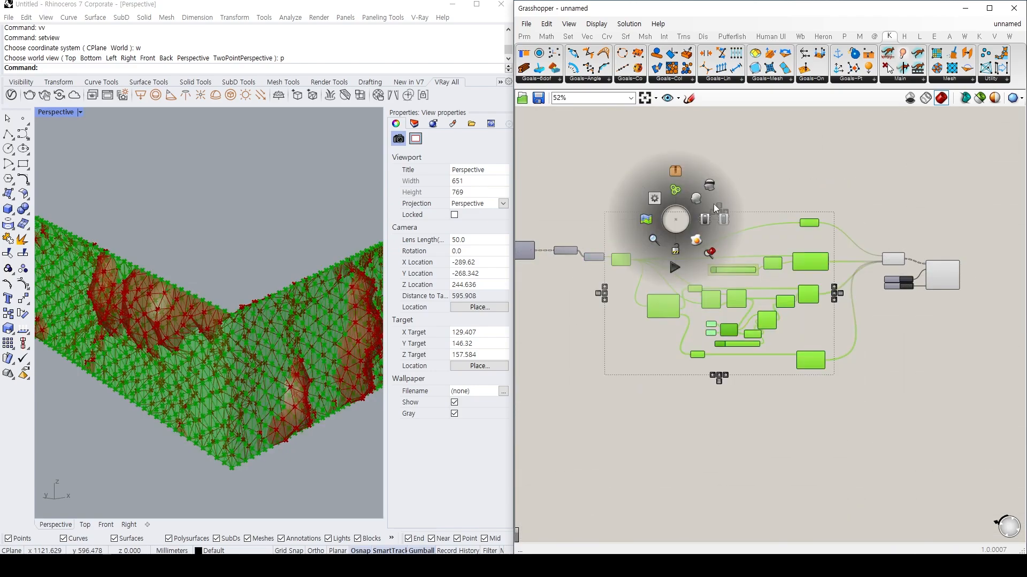
left_click(714, 203)
scroll(856, 271, "up", 3)
scroll(857, 262, "up", 3)
left_click(764, 251)
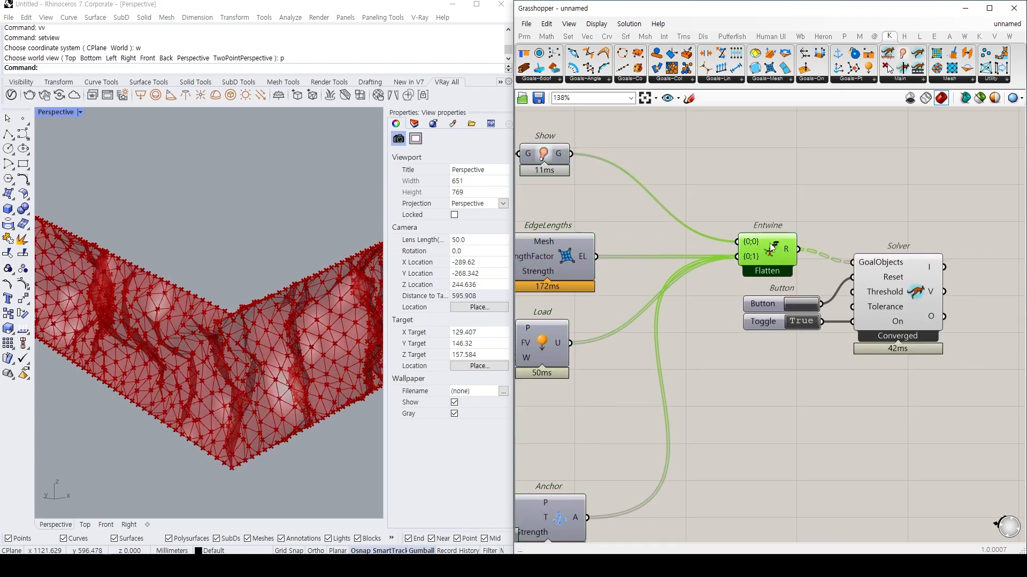
middle_click(775, 251)
left_click(805, 212)
Move the Boolean Toggle below the Button and set it to False to pause Solver.
left_click(886, 306)
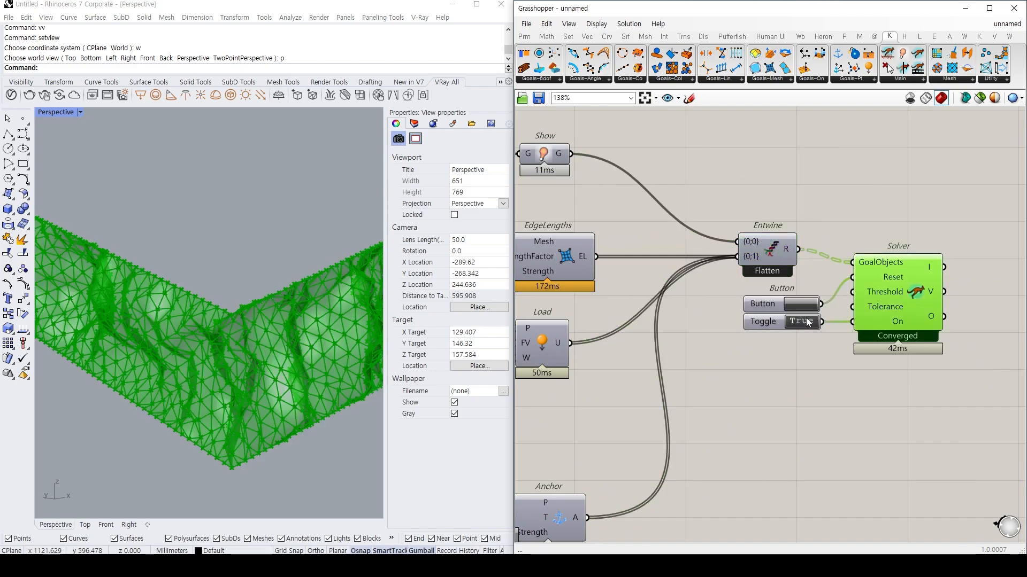
left_click_drag(775, 323, 776, 360)
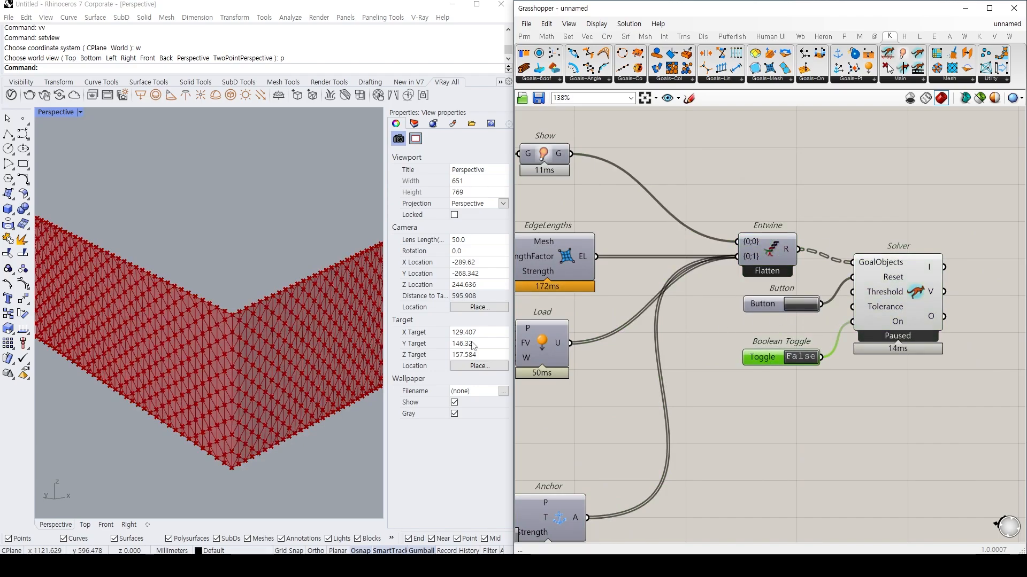
right_click_drag(290, 337, 321, 315)
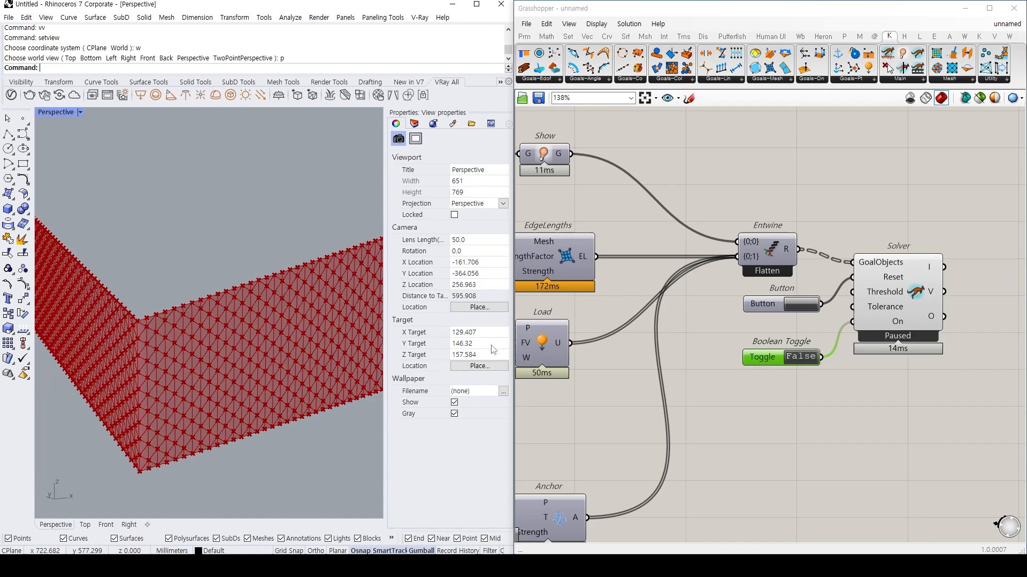
double_click(835, 208)
type("bound")
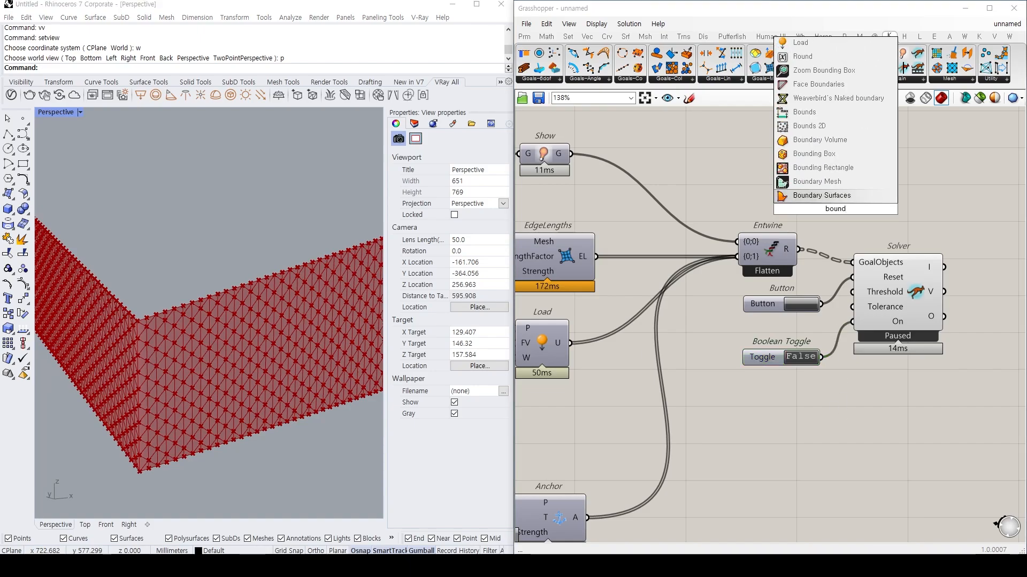
key("Escape")
Add a BouncySolver component above Solver and connect Entwine's R output to its GoalObjects input.
left_click(887, 85)
left_click(907, 99)
left_click(888, 188)
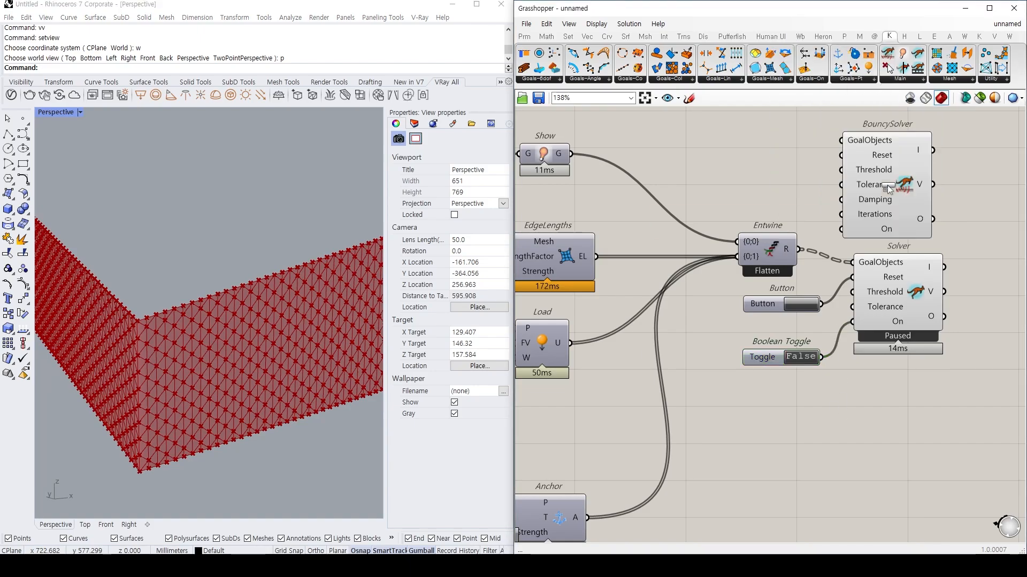
left_click_drag(871, 214, 872, 220)
left_click_drag(798, 249, 841, 146)
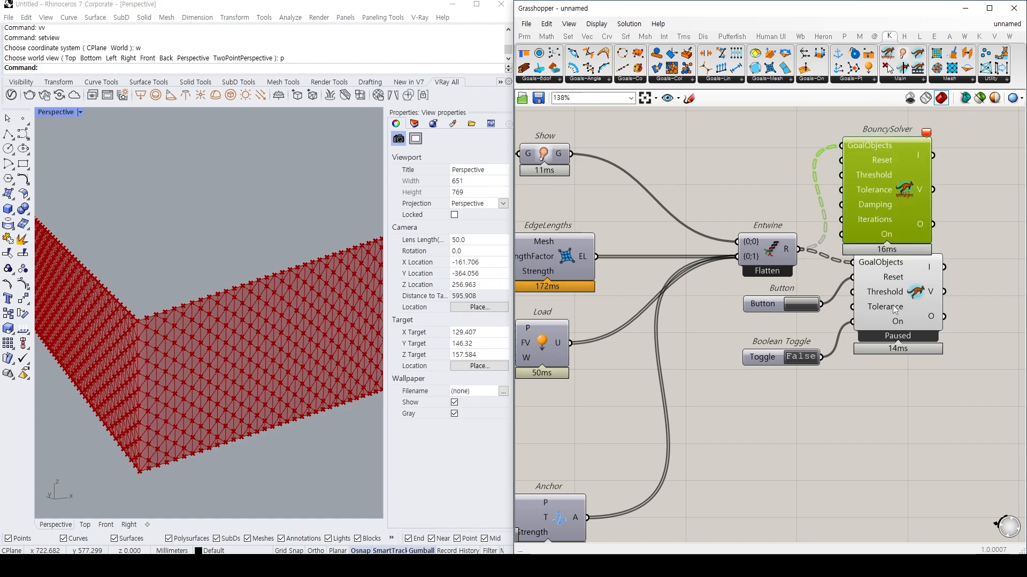
Move Solver down, wire the Button and Boolean Toggle to BouncySolver's Reset and On inputs, and reset the simulation.
left_click_drag(895, 310, 895, 350)
left_click_drag(853, 301, 852, 361)
left_click_drag(884, 227, 899, 228)
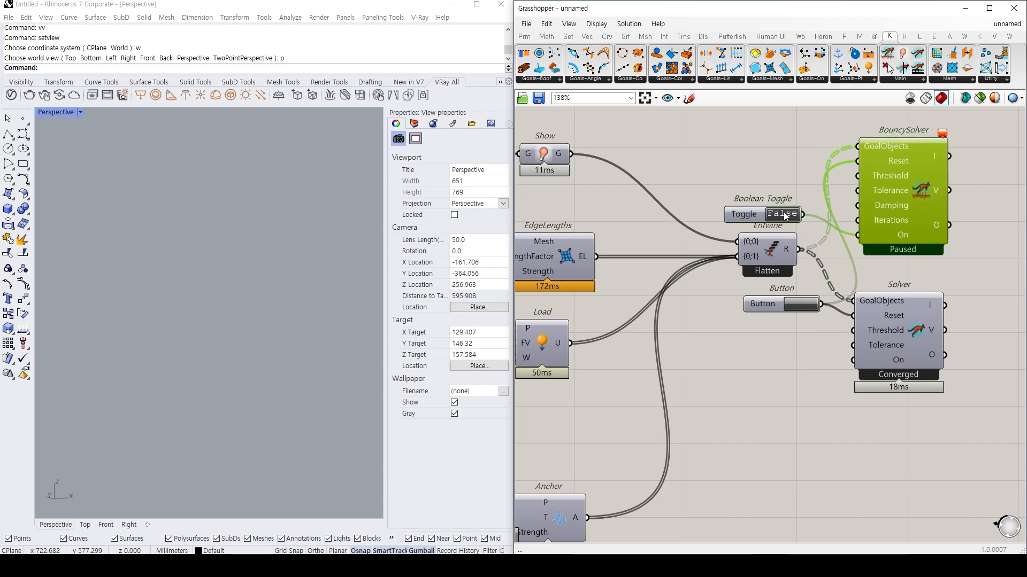
left_click(794, 305)
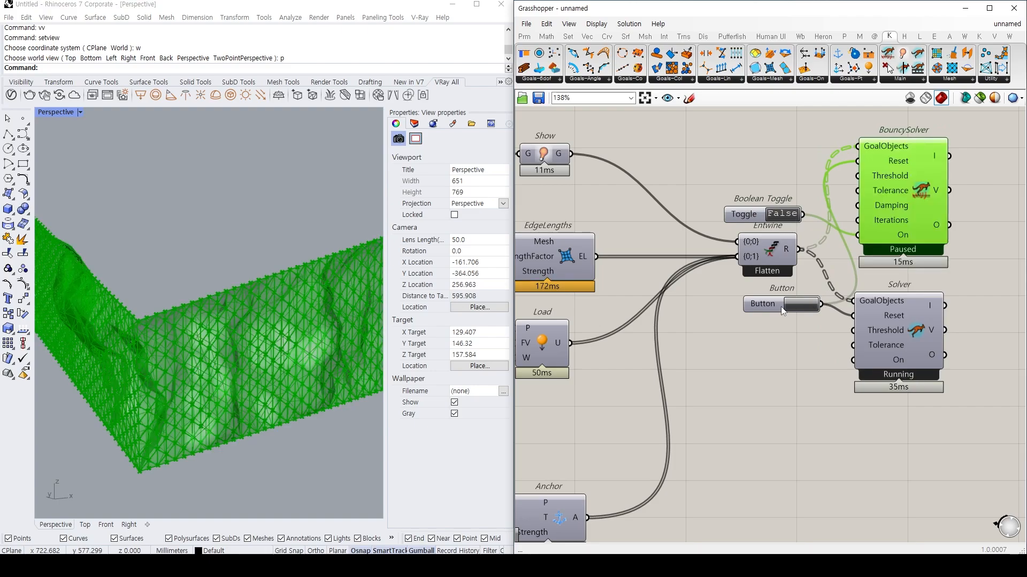
Place the Button above the Boolean Toggle and move Solver farther below BouncySolver.
left_click_drag(782, 312, 766, 194)
left_click(896, 331)
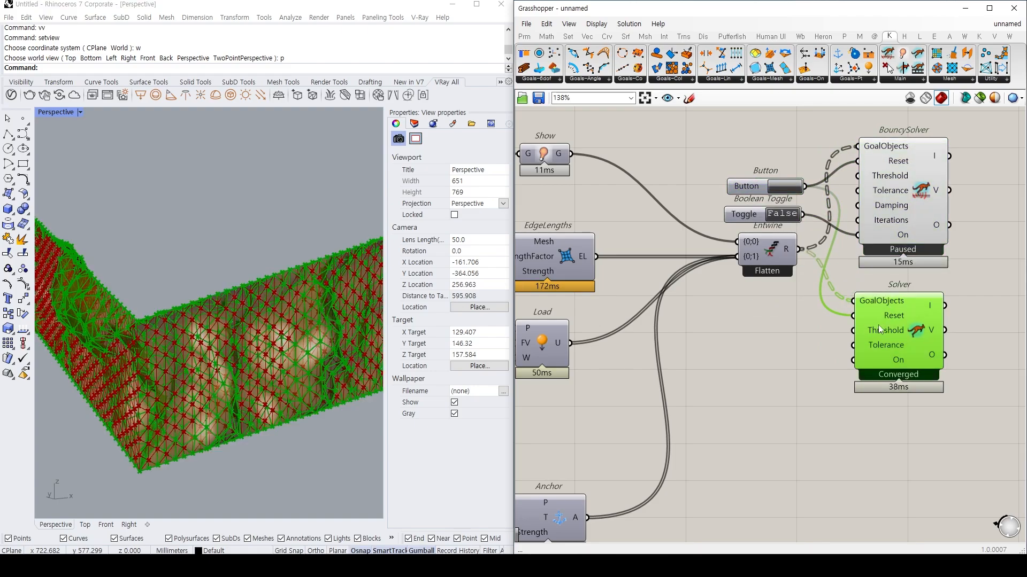
left_click_drag(879, 326, 884, 358)
left_click(892, 302)
Reset the simulation and compare the meshes produced by BouncySolver and Solver, inspecting the folds around the wall corner.
left_click(885, 227)
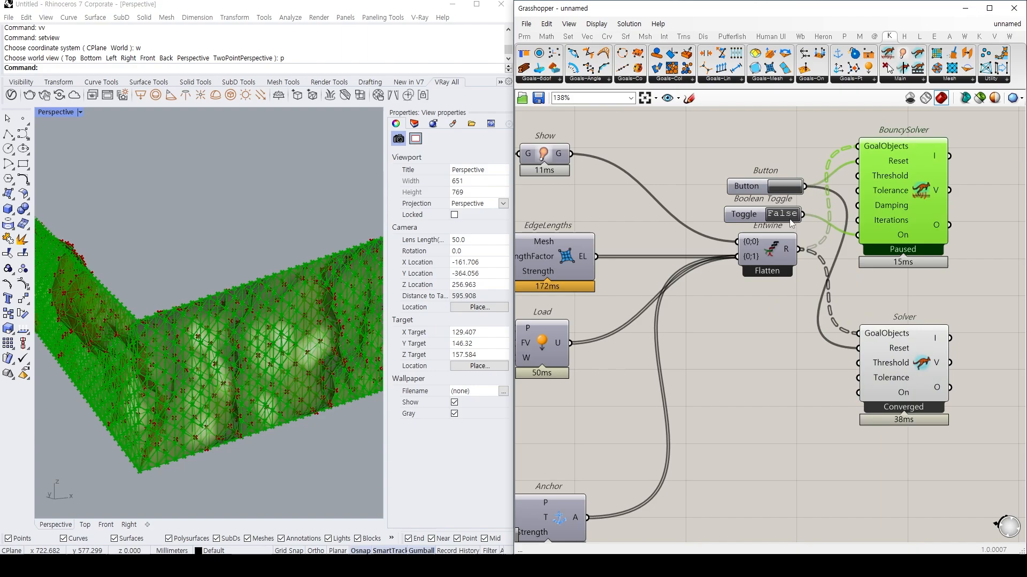
left_click(771, 330)
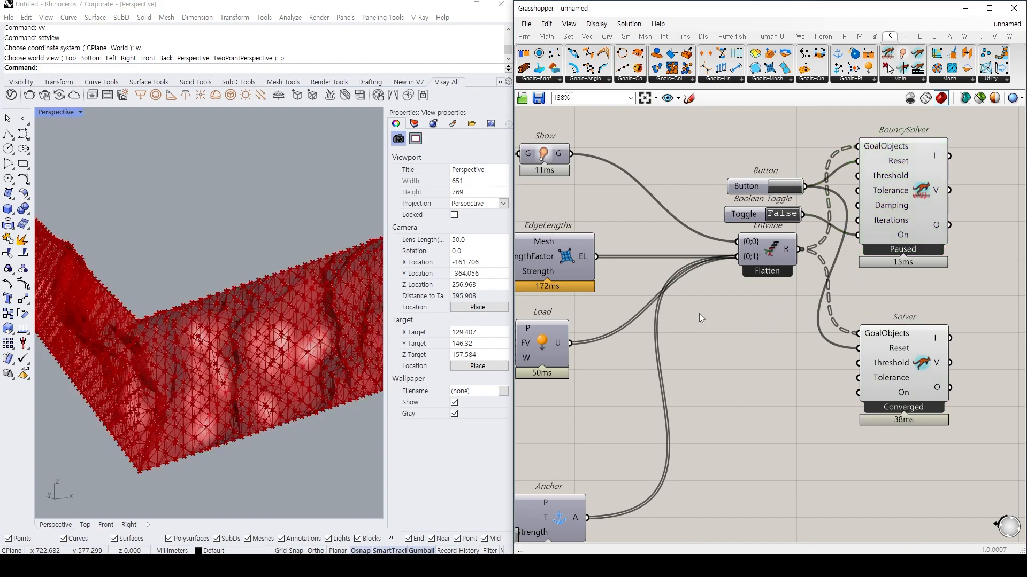
left_click(784, 187)
left_click(883, 370)
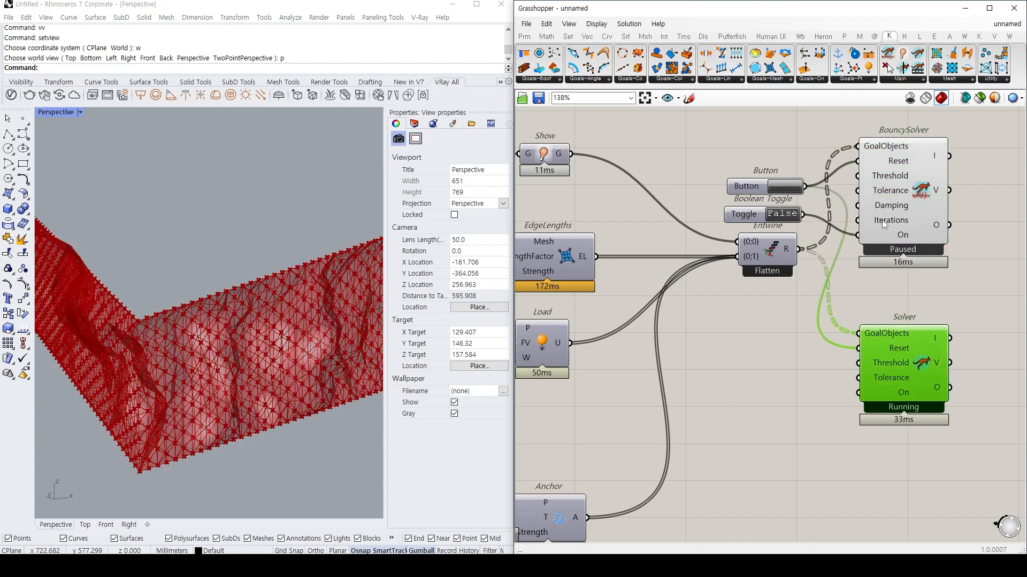
left_click(909, 208)
left_click(784, 187)
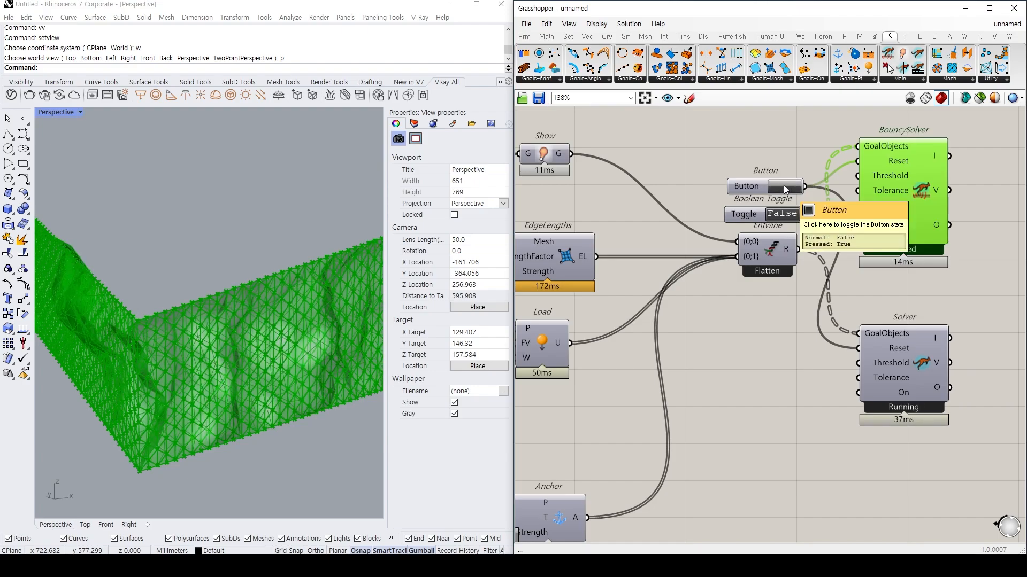
right_click_drag(266, 362, 222, 303)
scroll(236, 283, "up", 4)
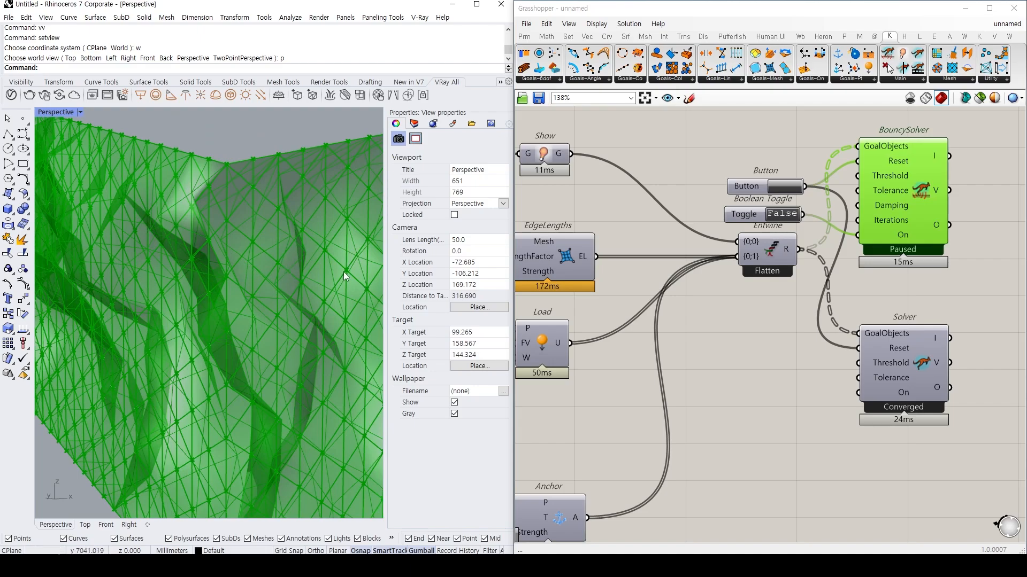
scroll(641, 358, "down", 2)
Set the number slider feeding the Multiplication in front of EdgeLengths to 3 to try a larger edge length.
right_click_drag(642, 359, 731, 326)
right_click_drag(593, 309, 633, 309)
right_click_drag(238, 236, 224, 241)
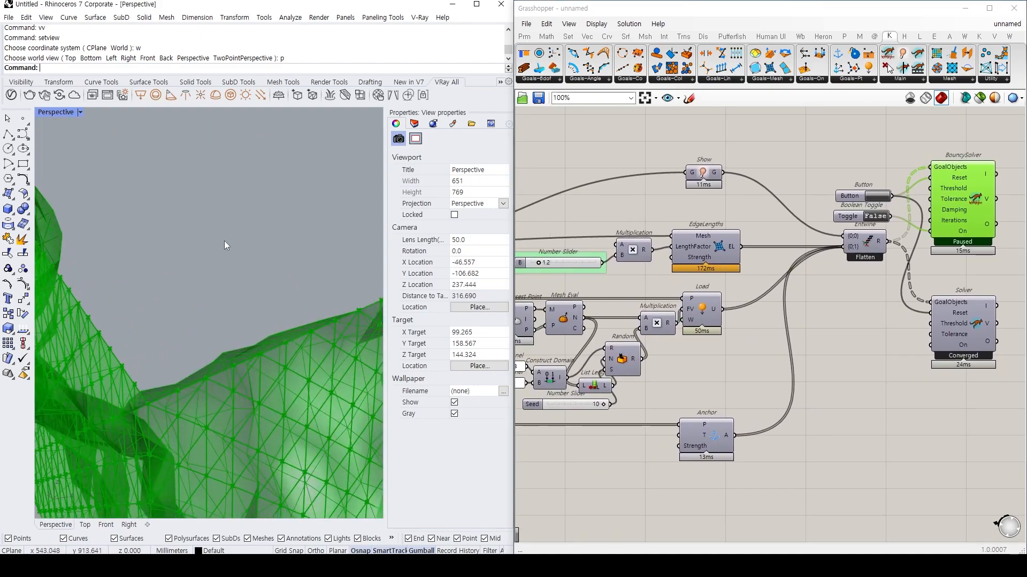
scroll(224, 241, "down", 4)
right_click_drag(544, 264, 615, 267)
double_click(613, 266)
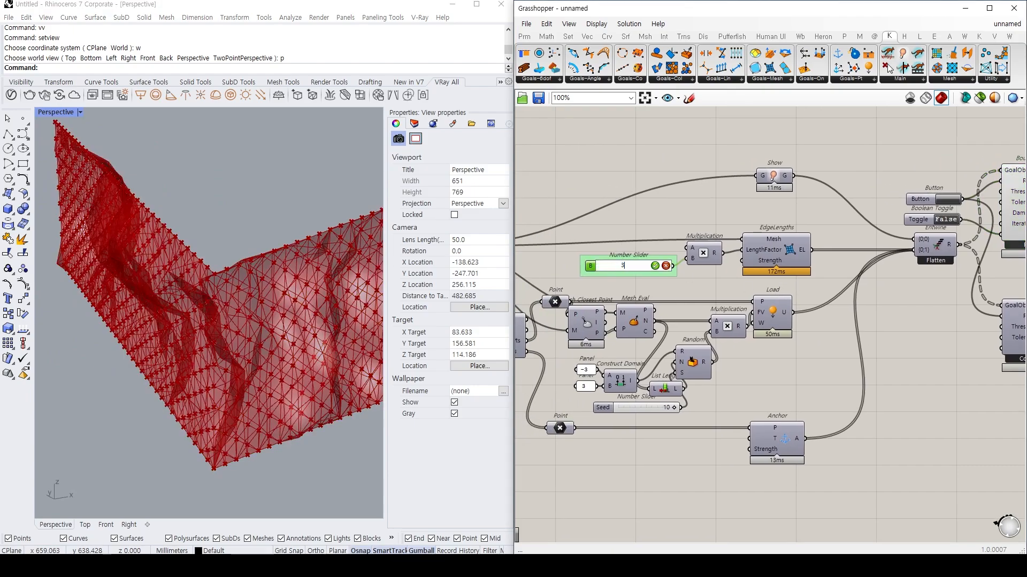
type("3")
key("Return")
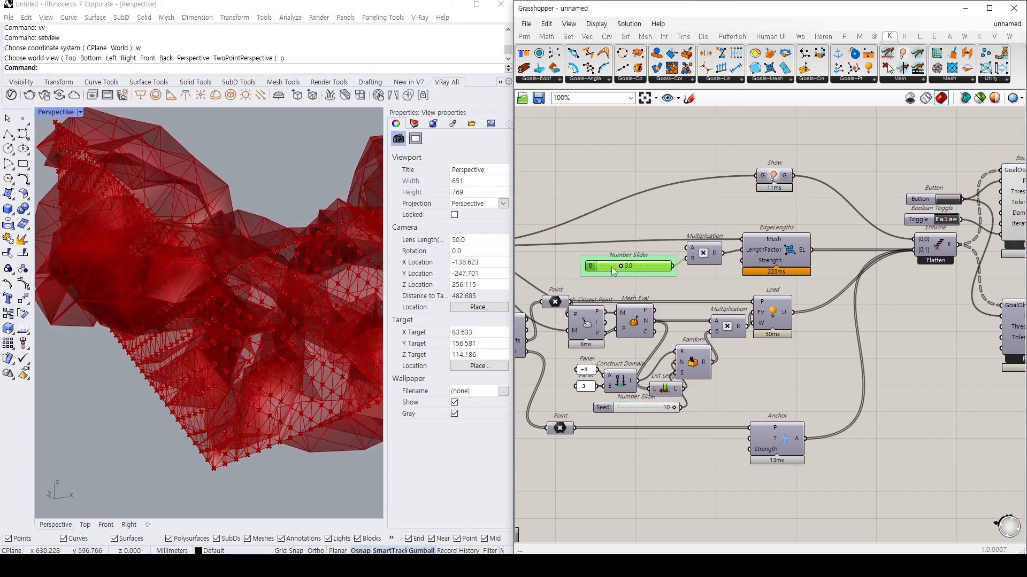
Reset the simulation and try the edge-length multiplier slider at 1 and then at 2.
double_click(612, 267)
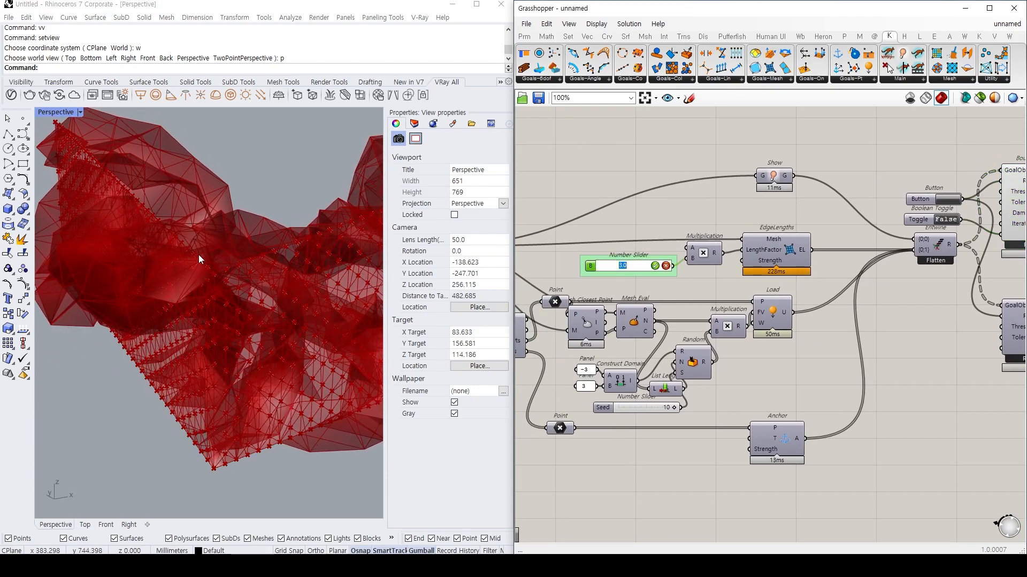
left_click(959, 199)
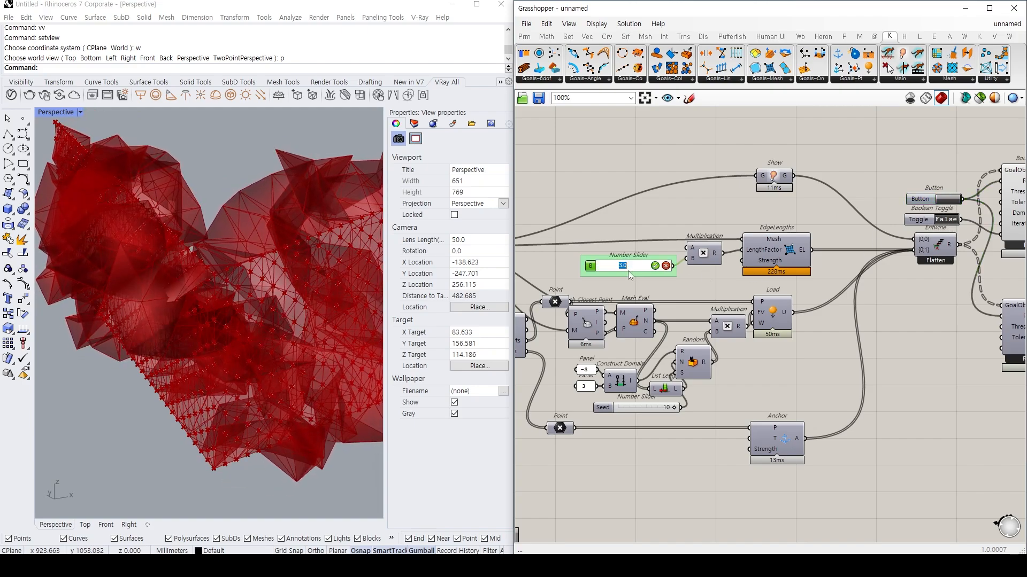
type("1")
key("Return")
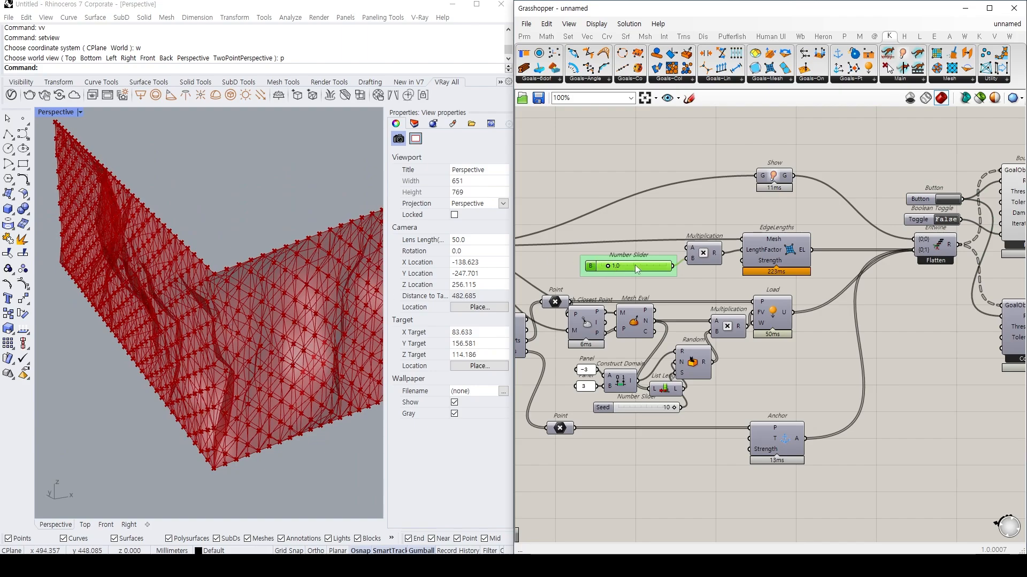
type("2")
key("Return")
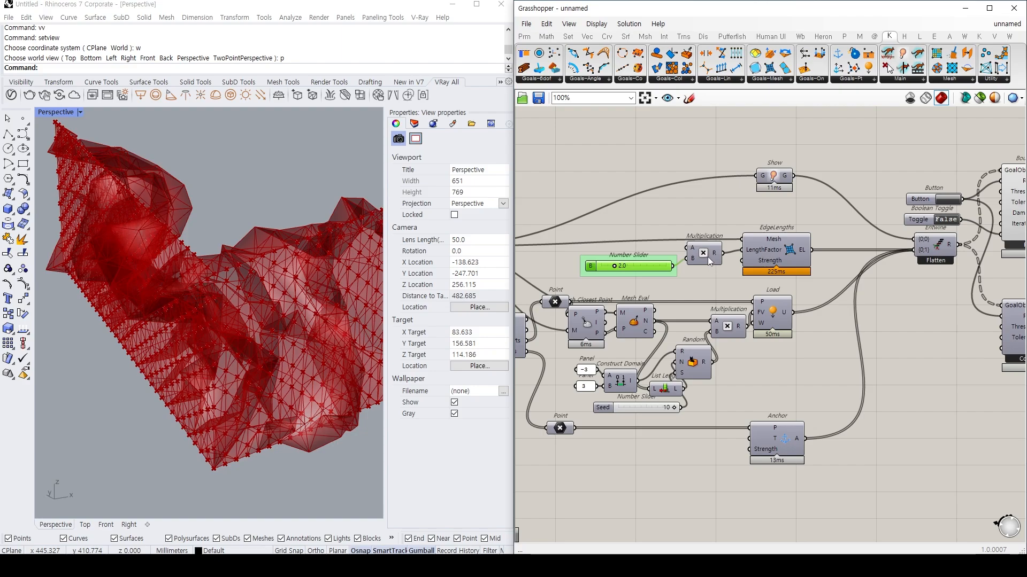
Delete the BouncySolver component and move Solver back up beside Entwine.
left_click_drag(705, 257, 704, 265)
right_click_drag(855, 237, 748, 232)
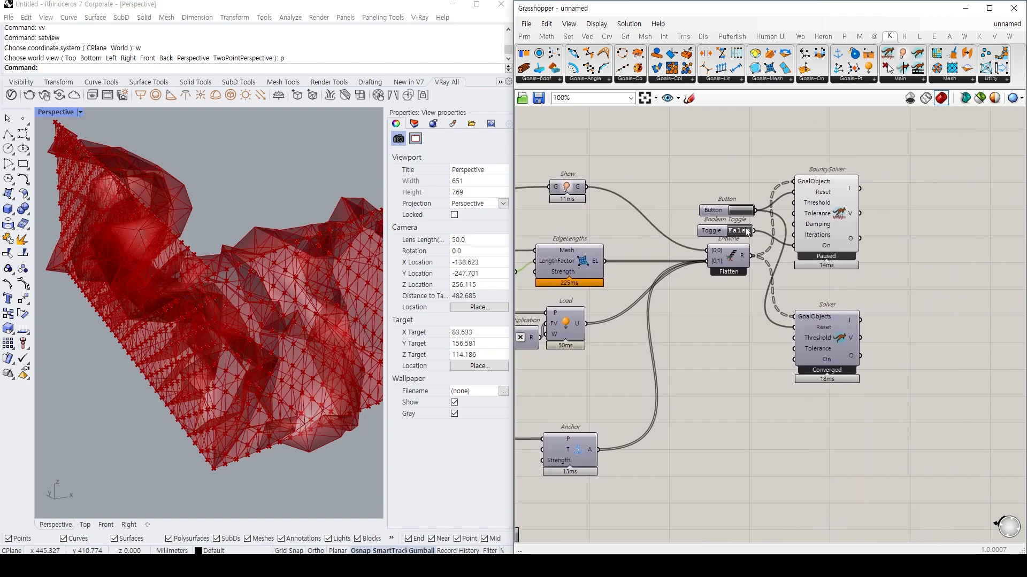
left_click(823, 249)
key("Delete")
left_click_drag(823, 340, 820, 261)
Arrange the Button and Boolean Toggle below Entwine, connect the toggle to Solver's On input and set it to True.
left_click(732, 213)
left_click_drag(720, 214, 711, 304)
left_click(712, 231, "shift")
left_click(769, 301)
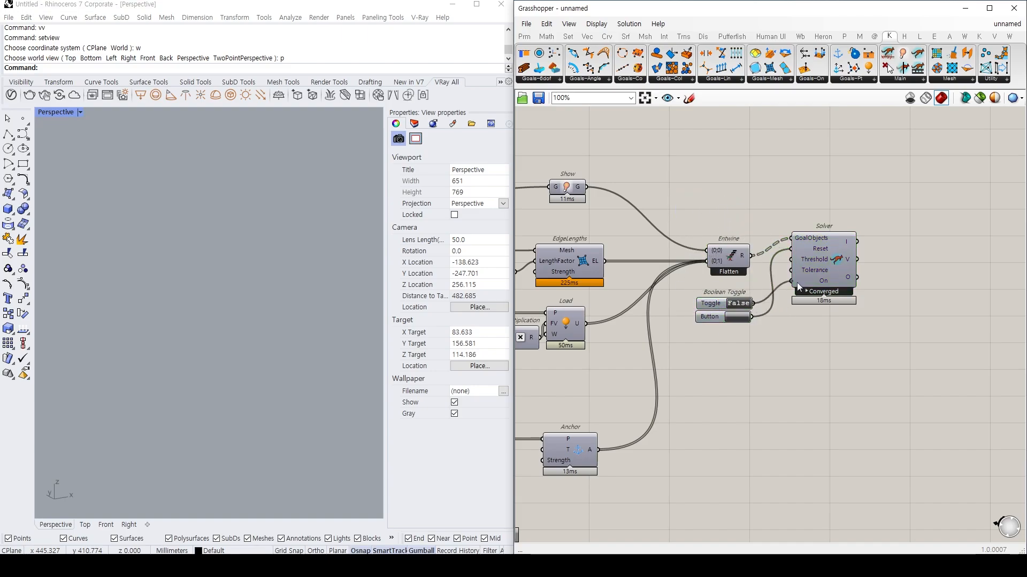
left_click_drag(797, 283, 723, 322)
left_click(734, 324)
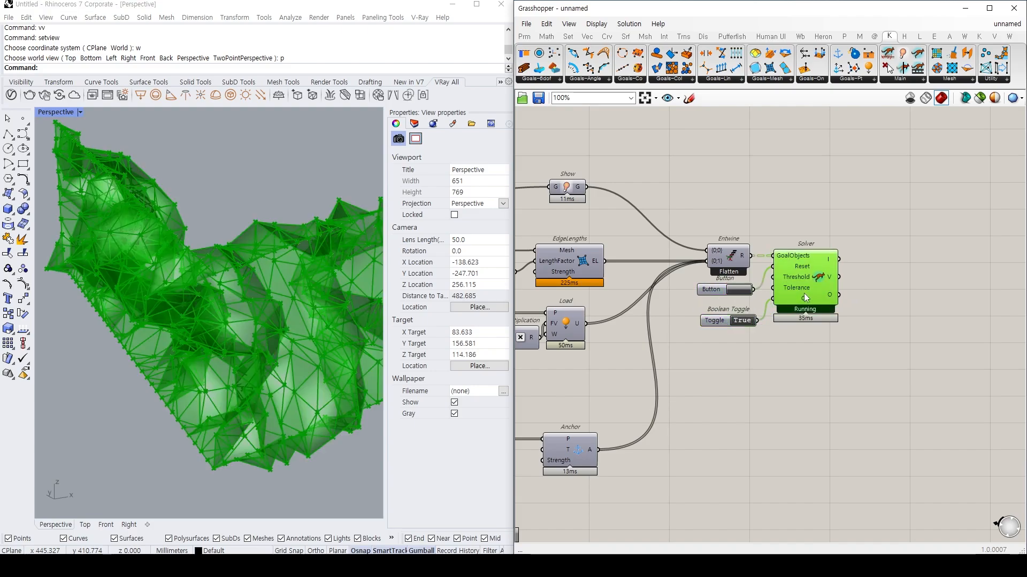
Set the number slider feeding the Multiplication in front of EdgeLengths to 1.1.
right_click_drag(579, 313, 791, 336)
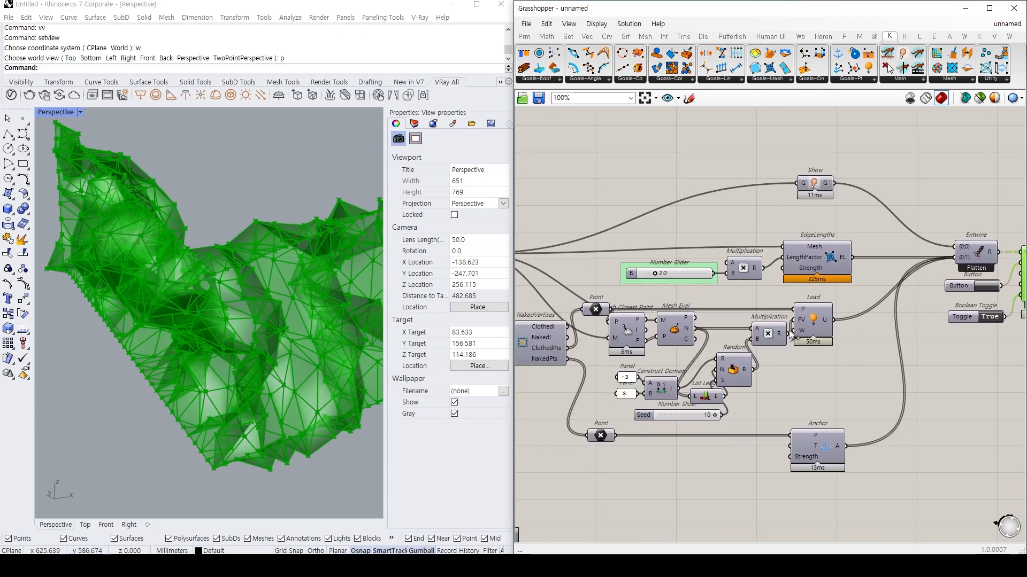
double_click(673, 274)
type("1.1")
key("Return")
right_click_drag(954, 289, 665, 311)
right_click_drag(321, 292, 271, 278)
scroll(271, 277, "down", 6)
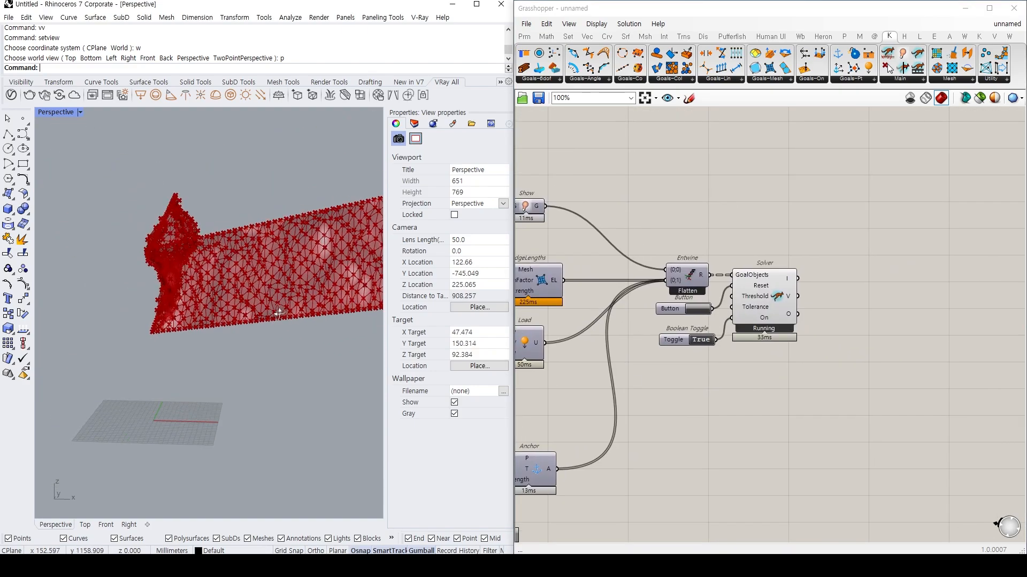
right_click_drag(280, 314, 291, 347)
right_click_drag(870, 345, 803, 345)
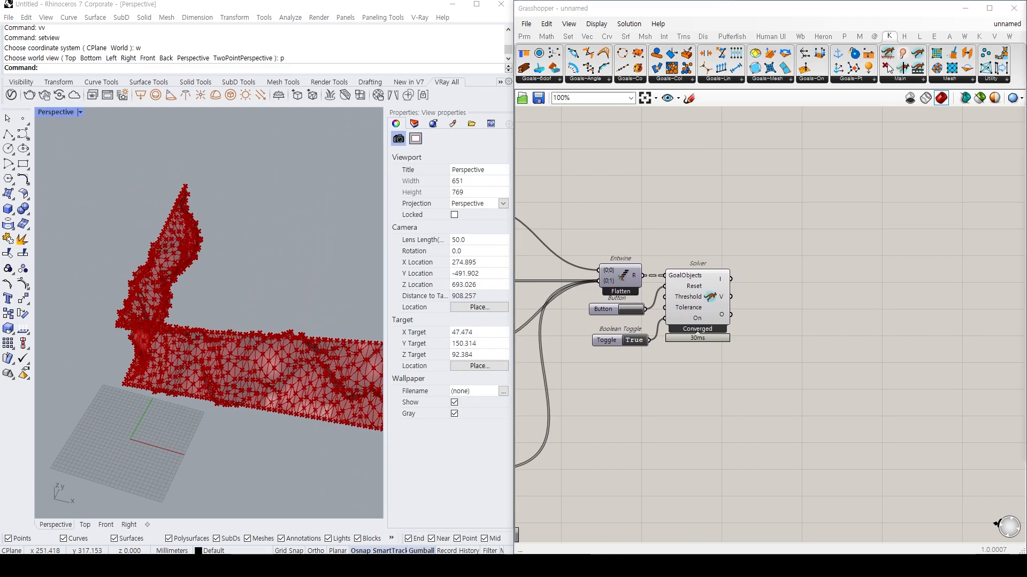
Set the Boolean Toggle to False to pause Solver and inspect the data tree of its O output.
scroll(669, 436, "up", 3)
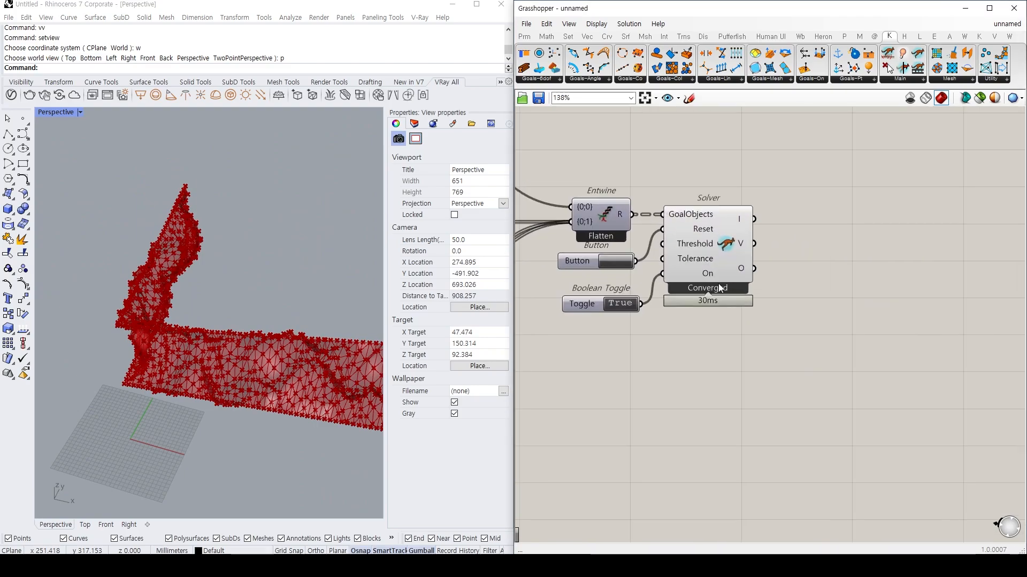
left_click(621, 304)
left_click(719, 269)
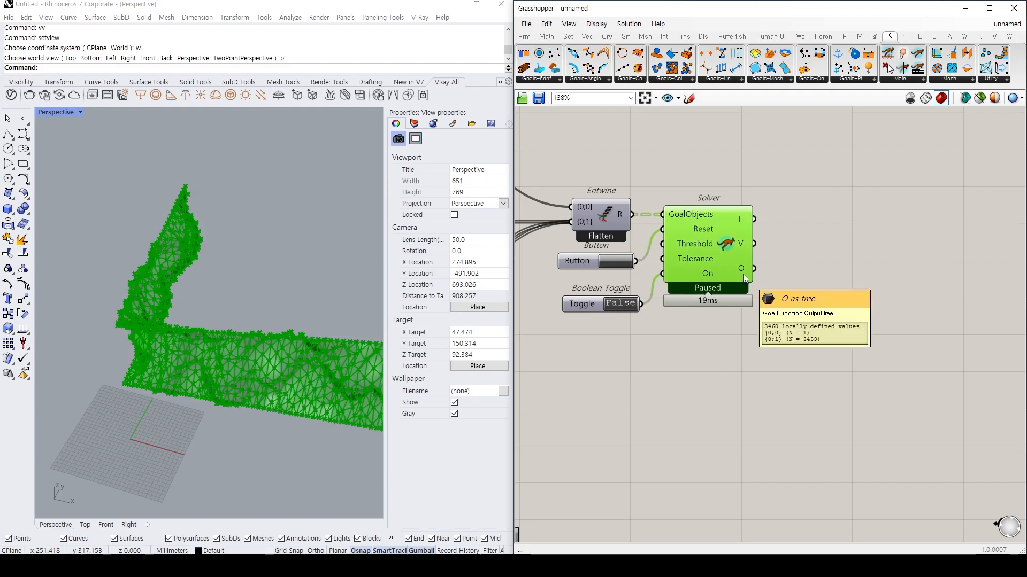
right_click_drag(610, 209, 731, 238)
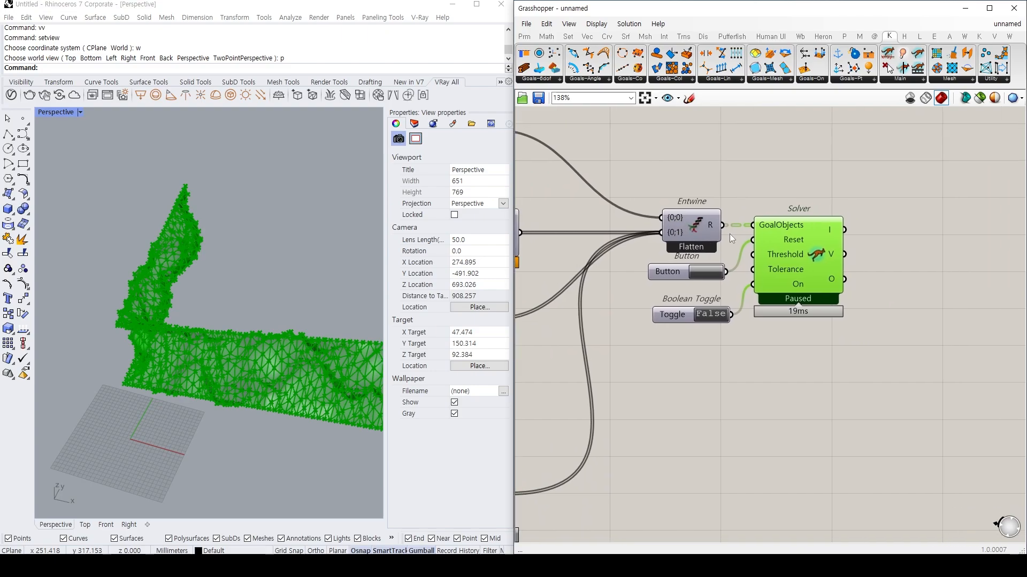
right_click_drag(817, 265, 751, 263)
mouse_move(764, 281)
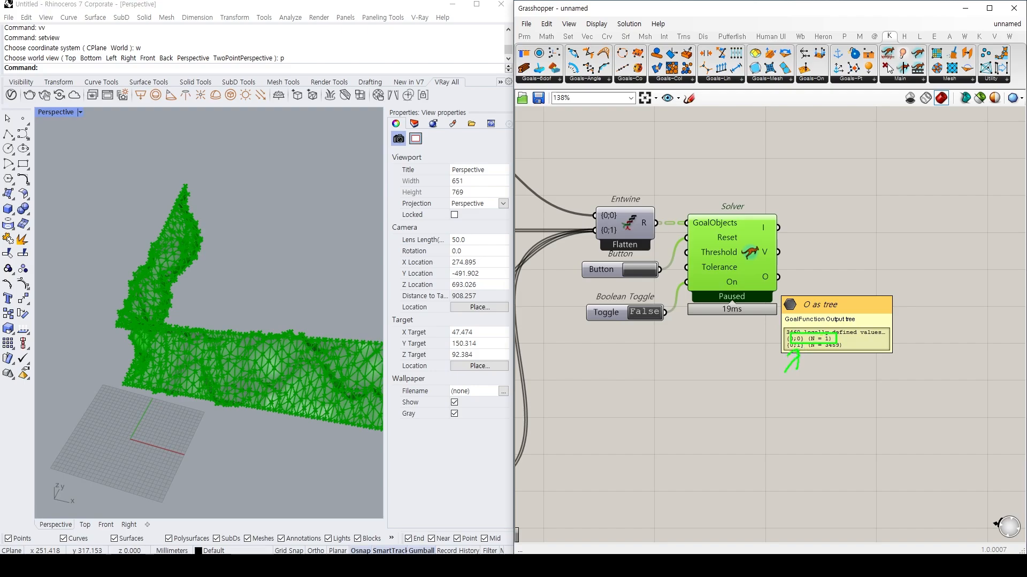
Add an Explode Tree component, feed it from Solver's O output and match its outputs to branches {0;0} and {0;1}.
double_click(849, 274)
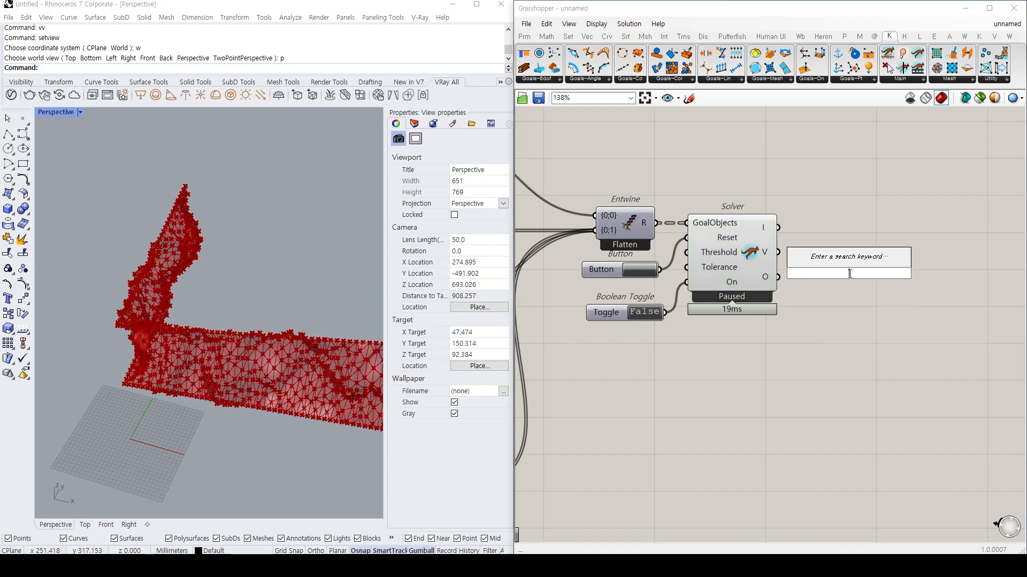
type("bang")
key("Return")
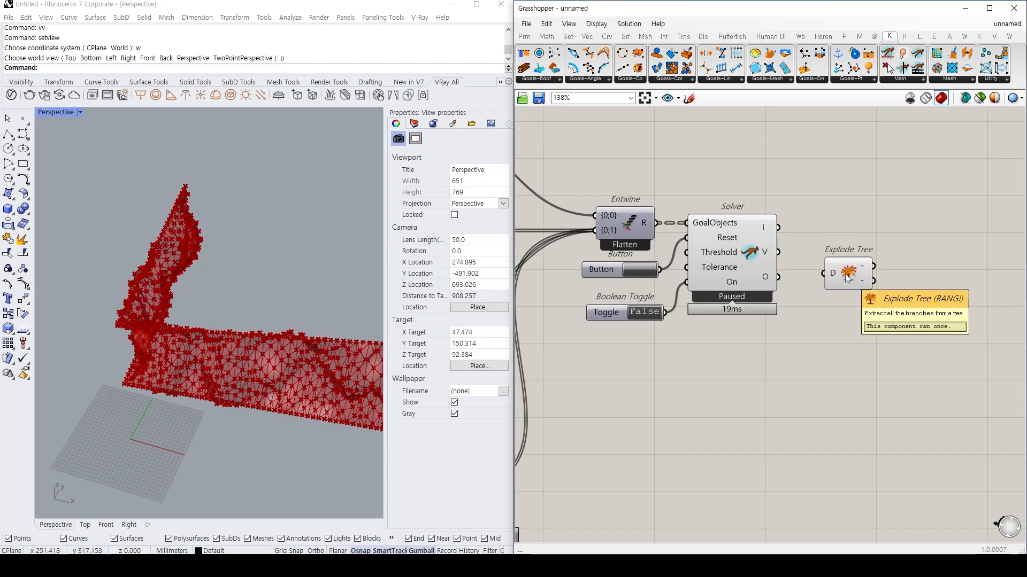
left_click_drag(856, 289, 821, 304)
left_click_drag(778, 277, 830, 331)
right_click_drag(869, 335, 827, 355)
left_click(827, 355)
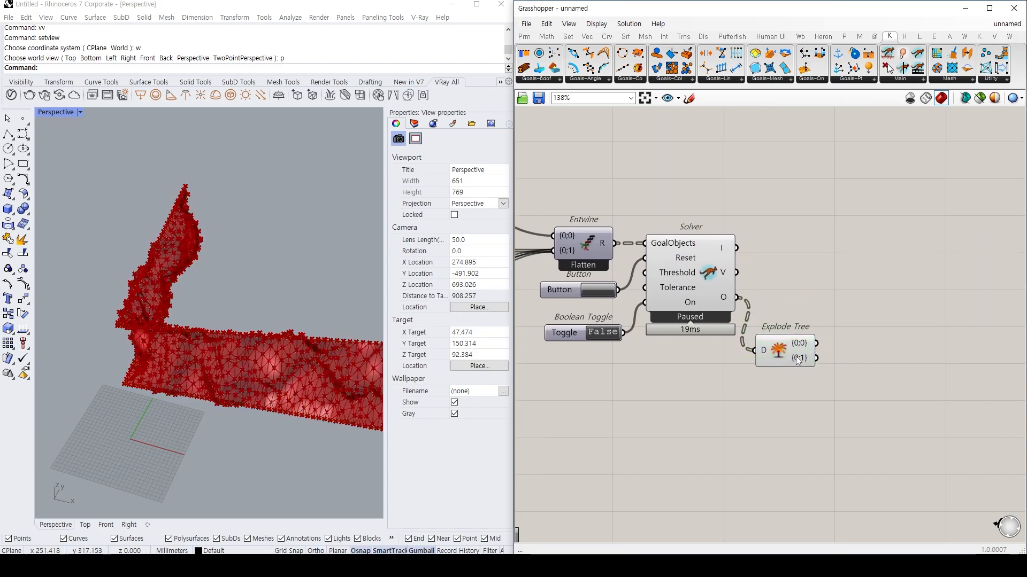
Add a Mesh parameter beside Explode Tree and connect it to the {0;0} output.
left_click(795, 356)
left_click(825, 348)
double_click(854, 344)
type("mesh")
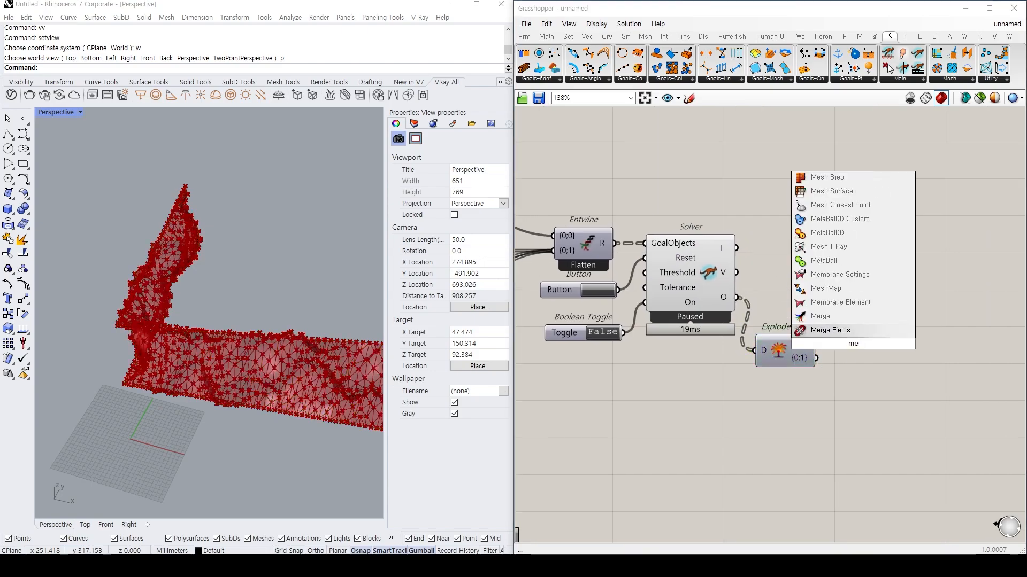
key("Return")
left_click_drag(817, 345, 833, 344)
left_click(854, 344)
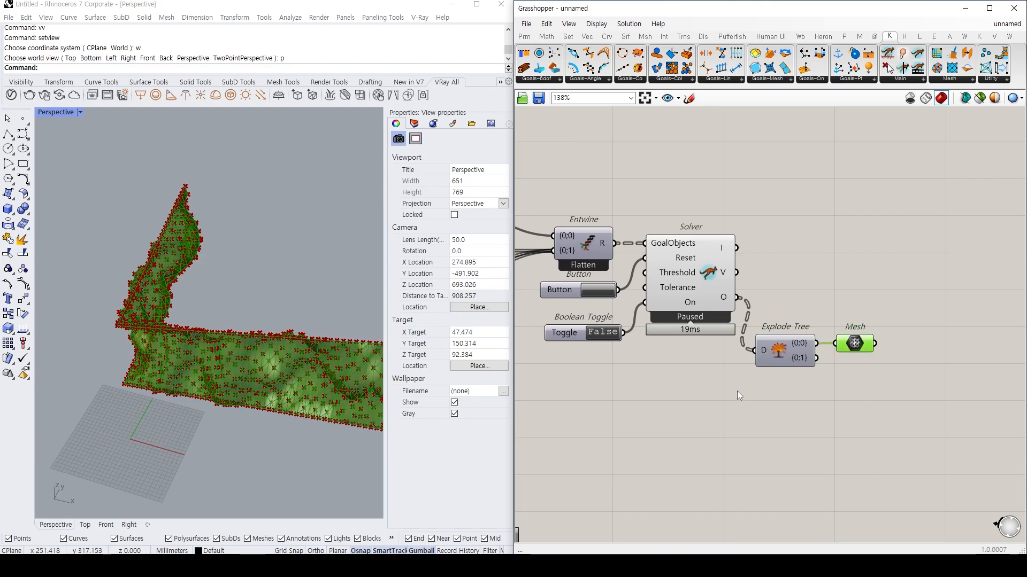
Turn off the previews of Solver and Explode Tree and view the folded mesh on its own.
left_click(732, 310)
right_click_drag(608, 267, 546, 267)
scroll(681, 351, "up", 3)
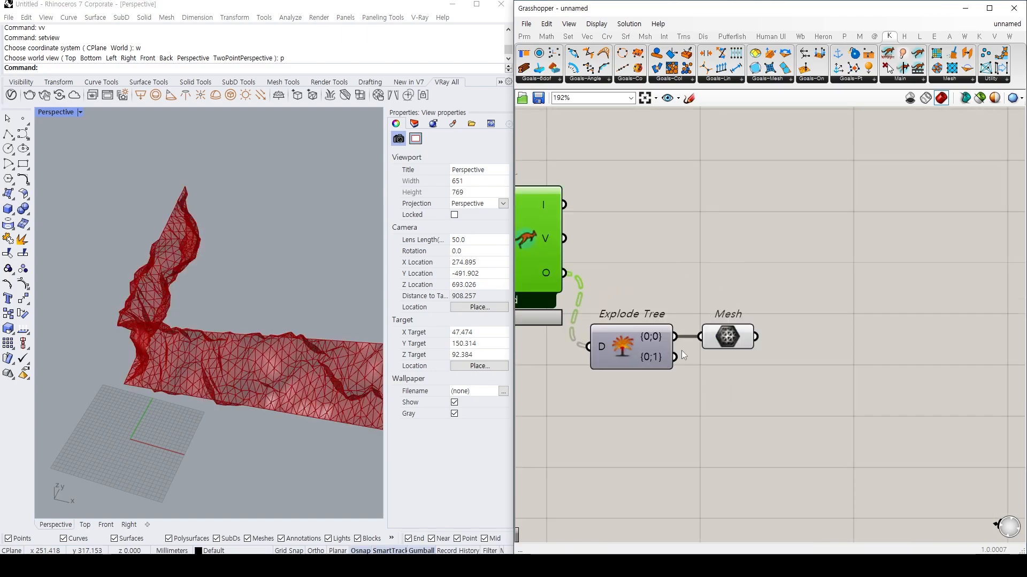
right_click_drag(278, 374, 281, 307)
scroll(732, 345, "up", 2)
left_click(743, 348)
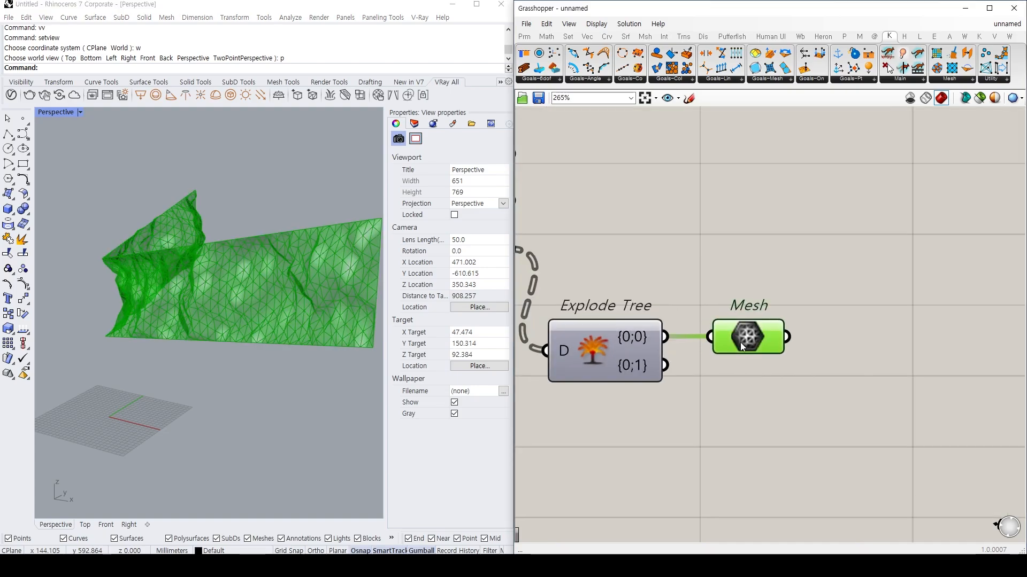
Add a Face Boundaries component fed by the Mesh parameter and place it below and beyond that parameter.
scroll(727, 314, "down", 2)
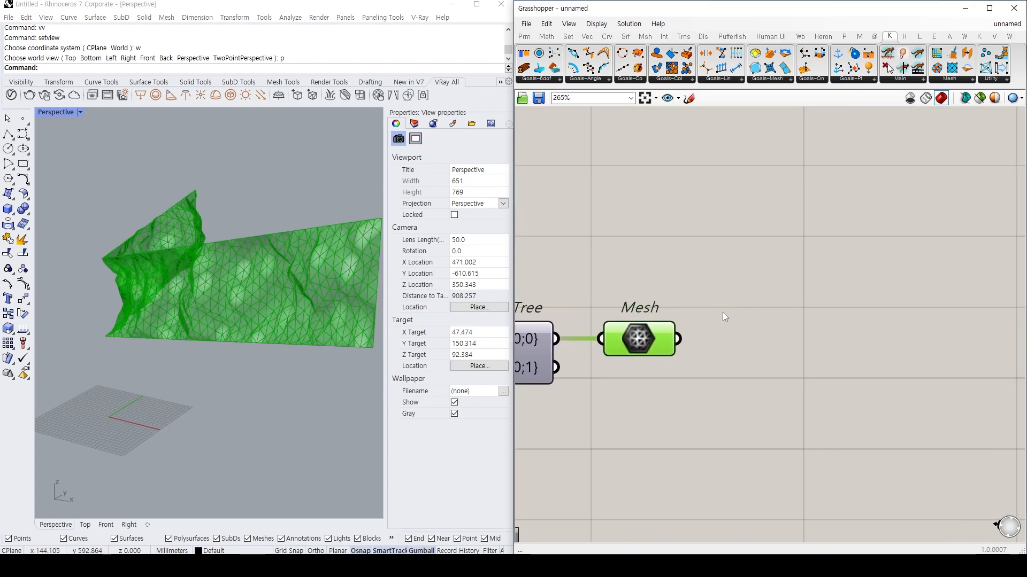
double_click(819, 307)
type("face b")
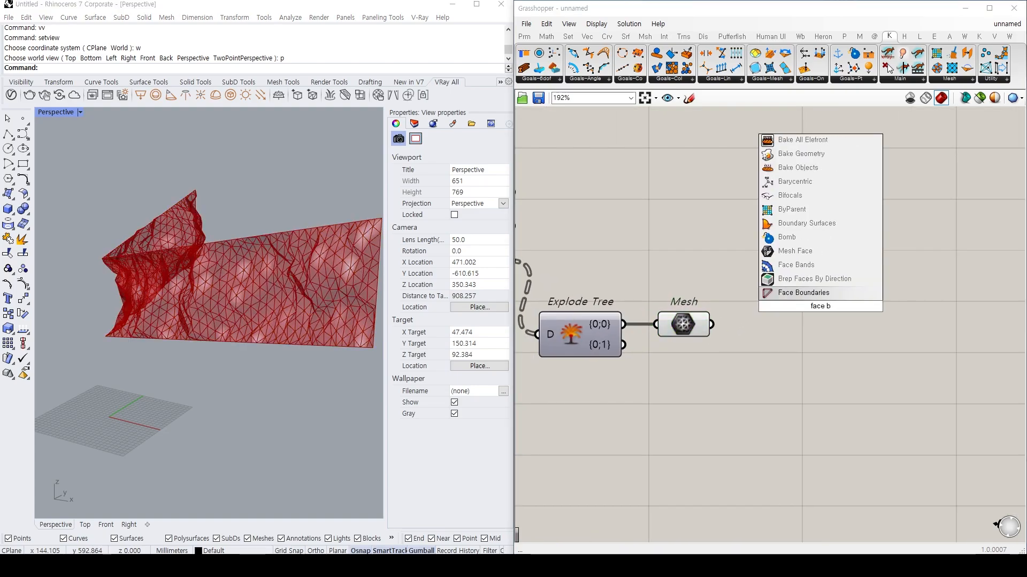
key("Return")
left_click_drag(814, 306, 800, 270)
left_click_drag(712, 324, 767, 272)
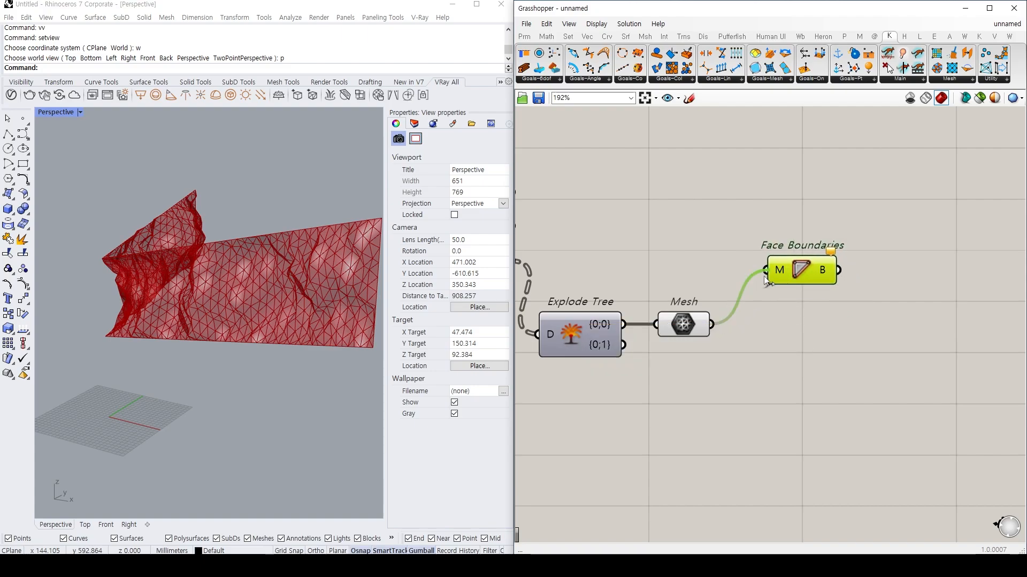
left_click(757, 318)
scroll(283, 275, "up", 6)
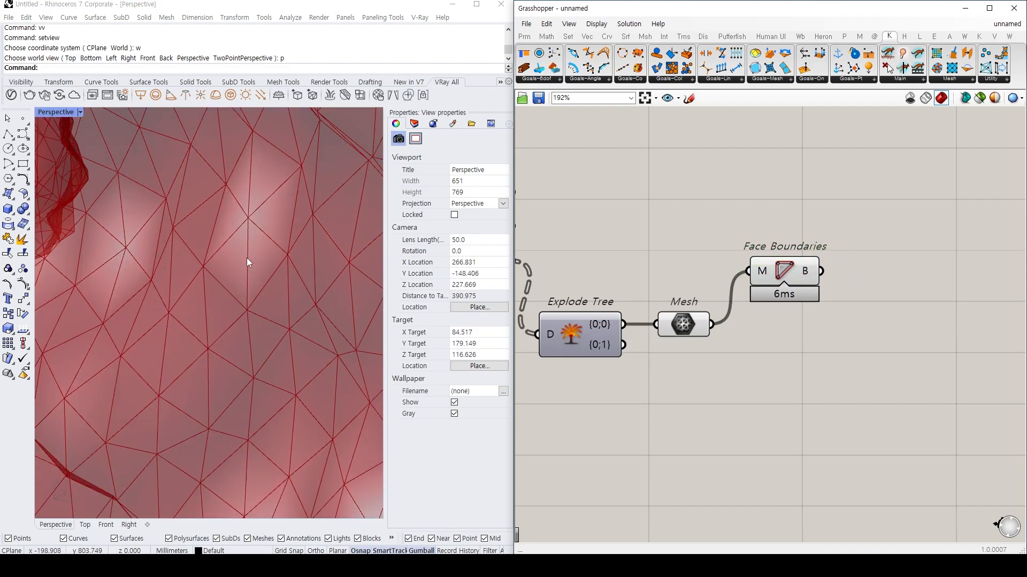
scroll(264, 298, "down", 6)
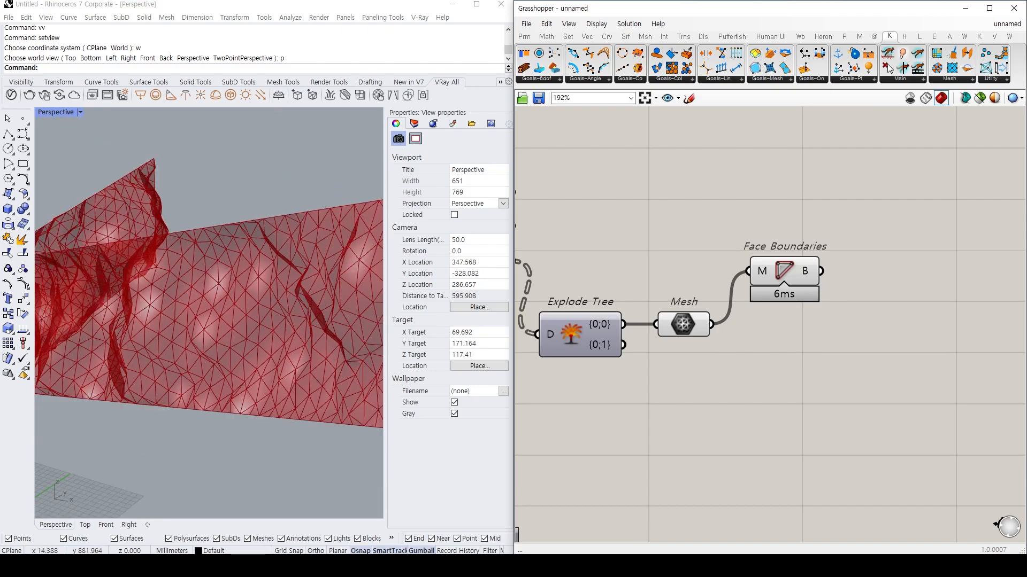
left_click_drag(796, 272, 804, 387)
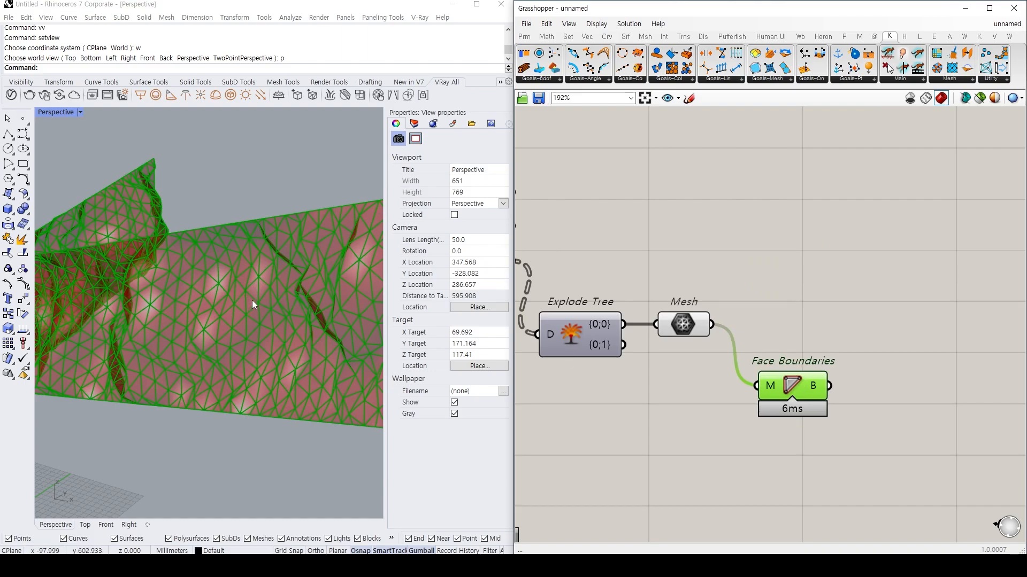
Add a Planar component after Face Boundaries and connect the B output to its C input.
right_click_drag(824, 321, 752, 291)
double_click(752, 290)
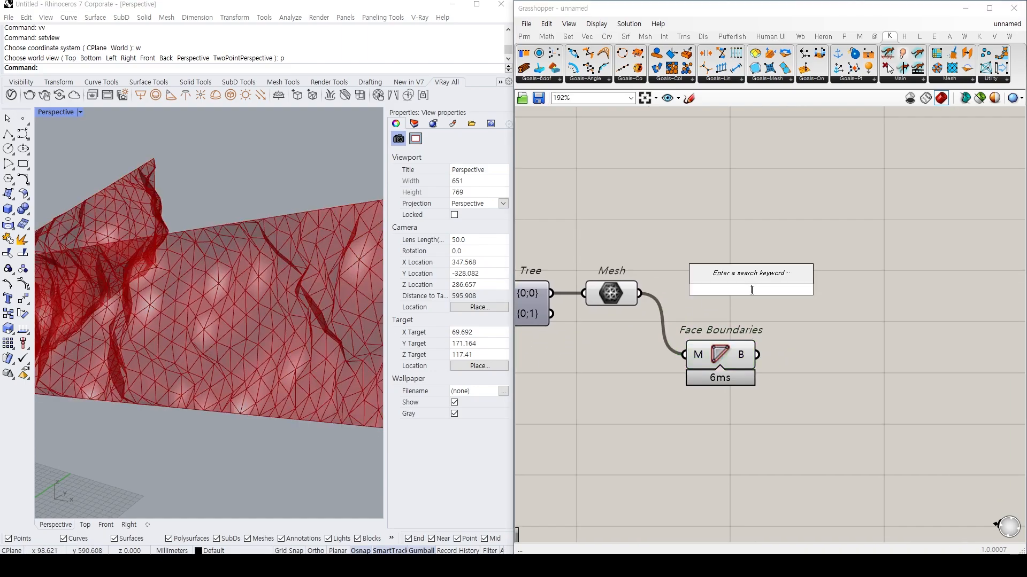
type("pla")
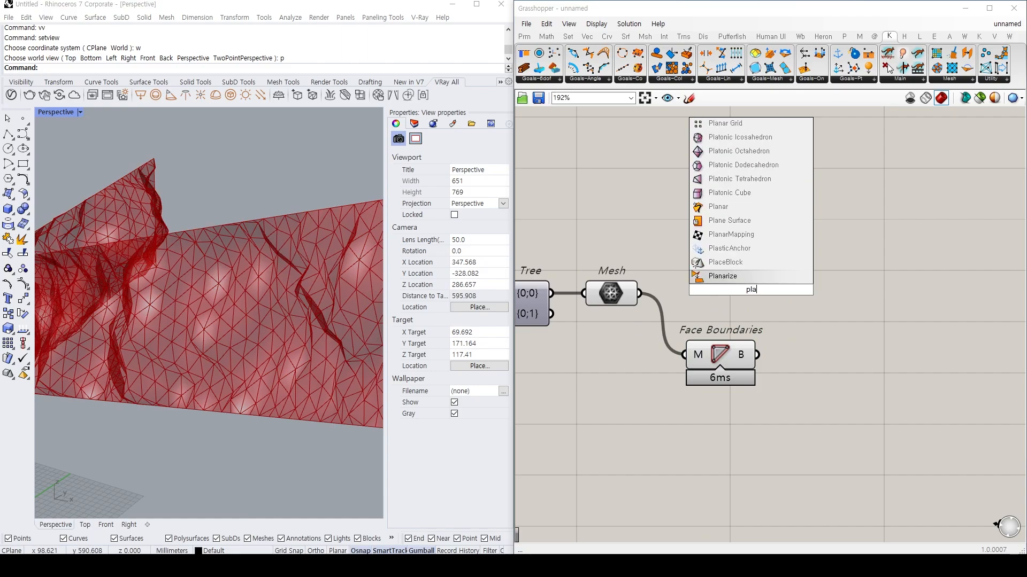
key("Up")
key("Up")
key("Up")
key("Up")
key("Up")
key("Return")
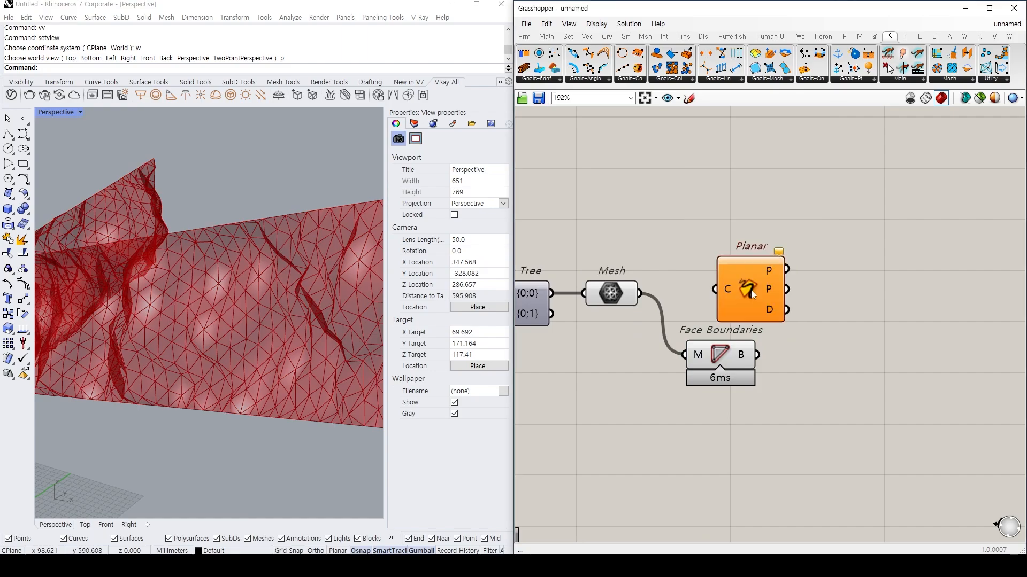
left_click_drag(751, 290, 829, 352)
left_click_drag(757, 355, 815, 409)
Add an Offset Curve component after Planar and connect Planar's P output to its plane input.
right_click_drag(887, 364, 830, 361)
double_click(853, 303)
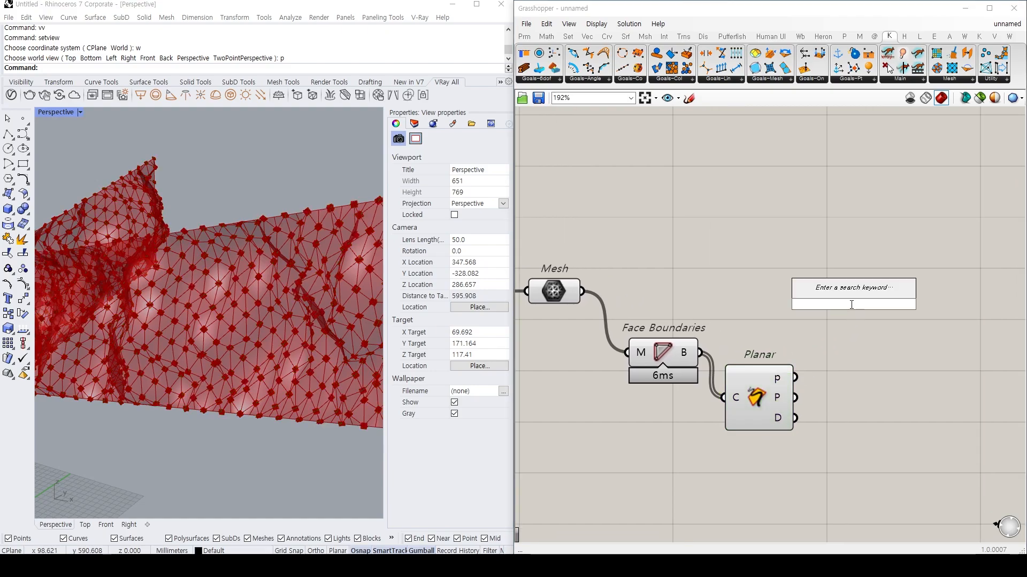
type("off")
key("Up")
key("Up")
key("Up")
key("Up")
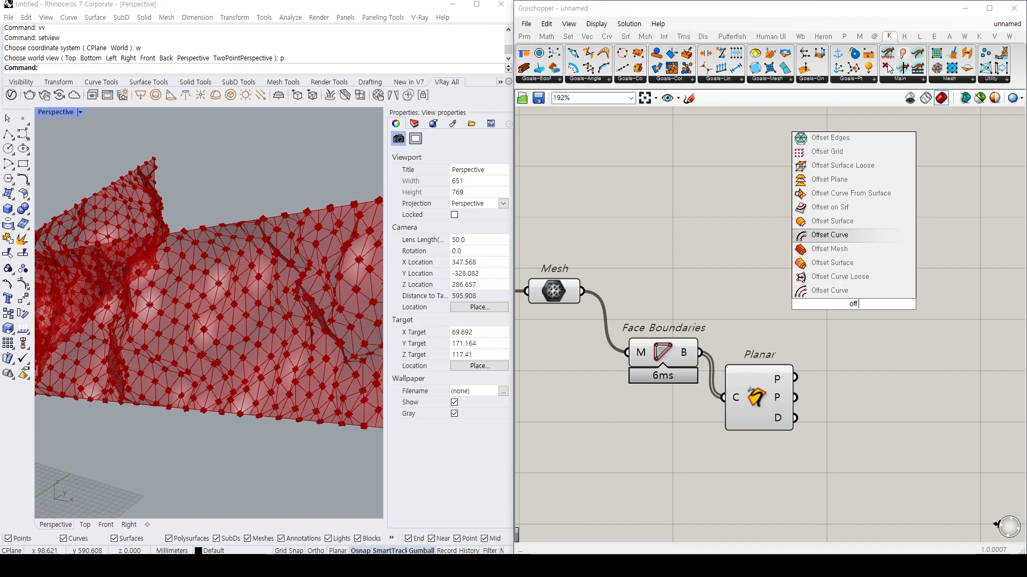
key("Return")
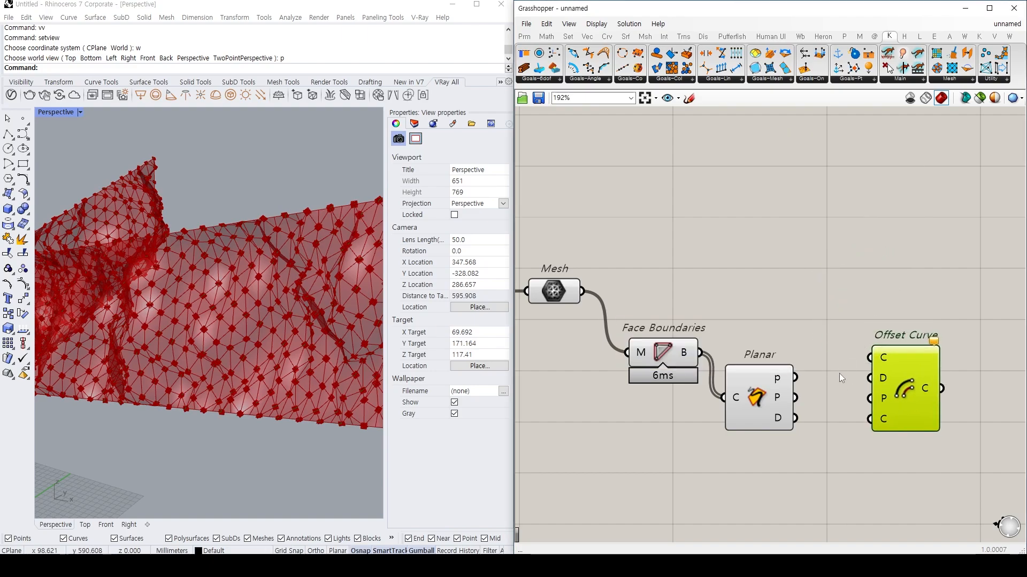
left_click_drag(796, 398, 875, 399)
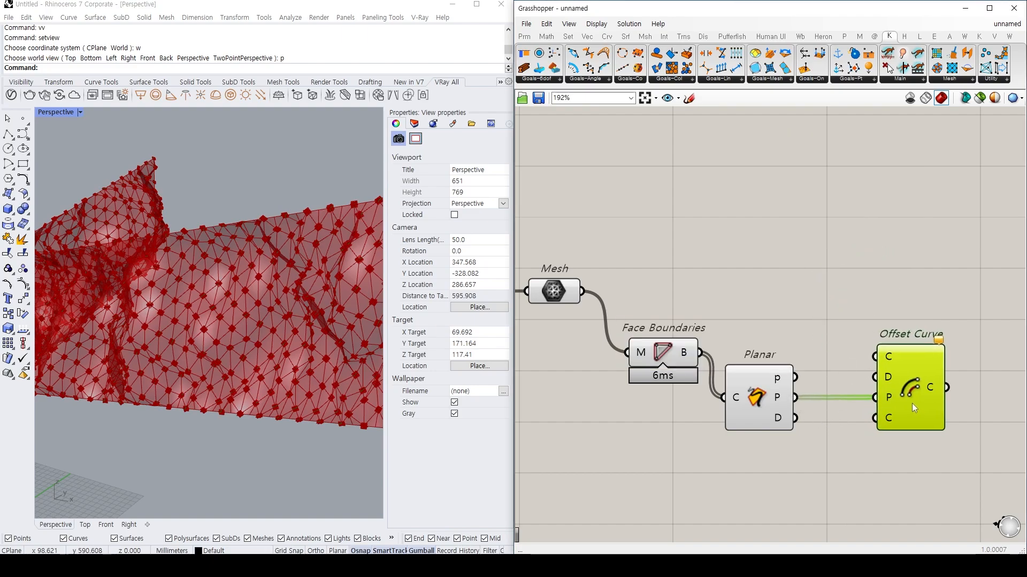
Feed Offset Curve's distance from a 0.3 number slider through a Negative component, and its curve input from Face Boundaries.
double_click(779, 295)
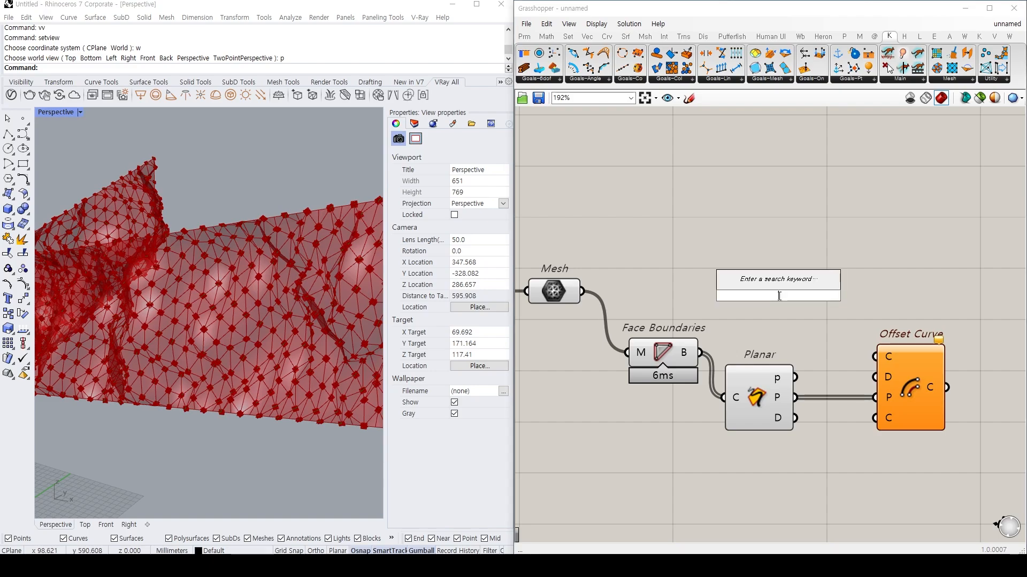
type("nega")
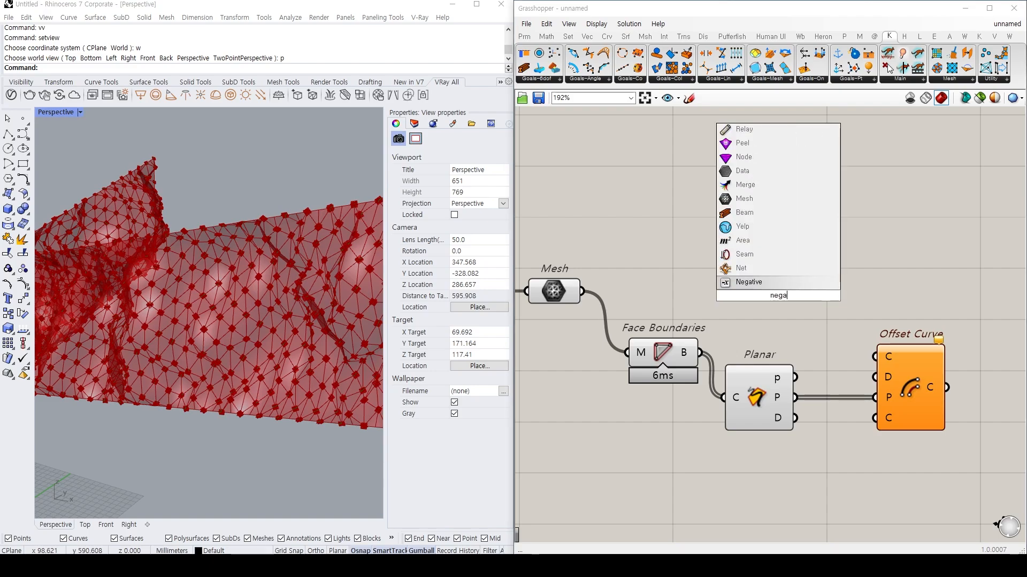
key("Return")
double_click(742, 260)
type("0.3")
key("Return")
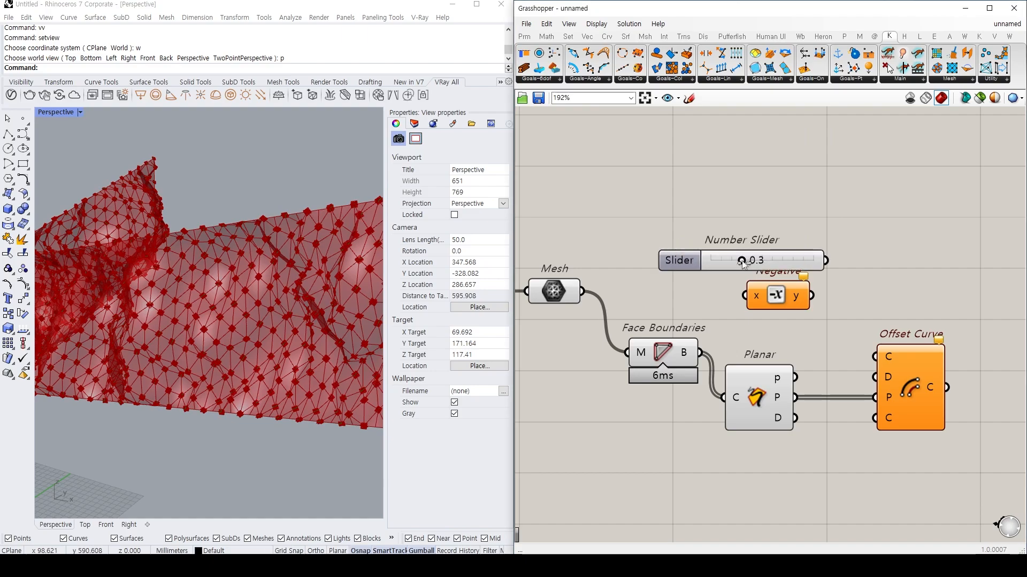
left_click_drag(711, 272, 640, 270)
left_click_drag(755, 269, 776, 293)
left_click_drag(775, 293, 701, 352)
scroll(251, 333, "up", 8)
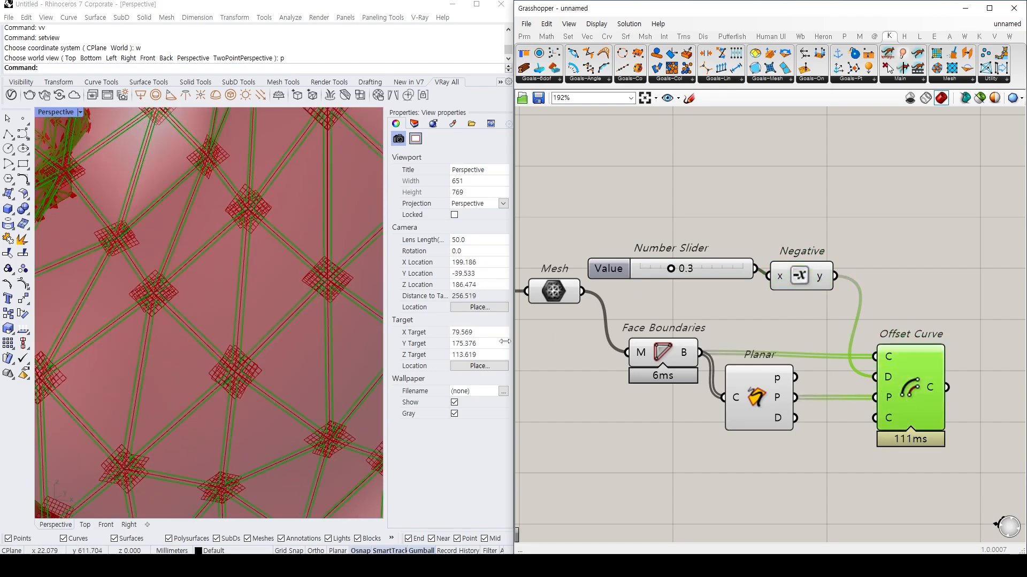
Highlight the face boundaries and offset curves together, and add a Loft component above Offset Curve.
left_click(673, 355)
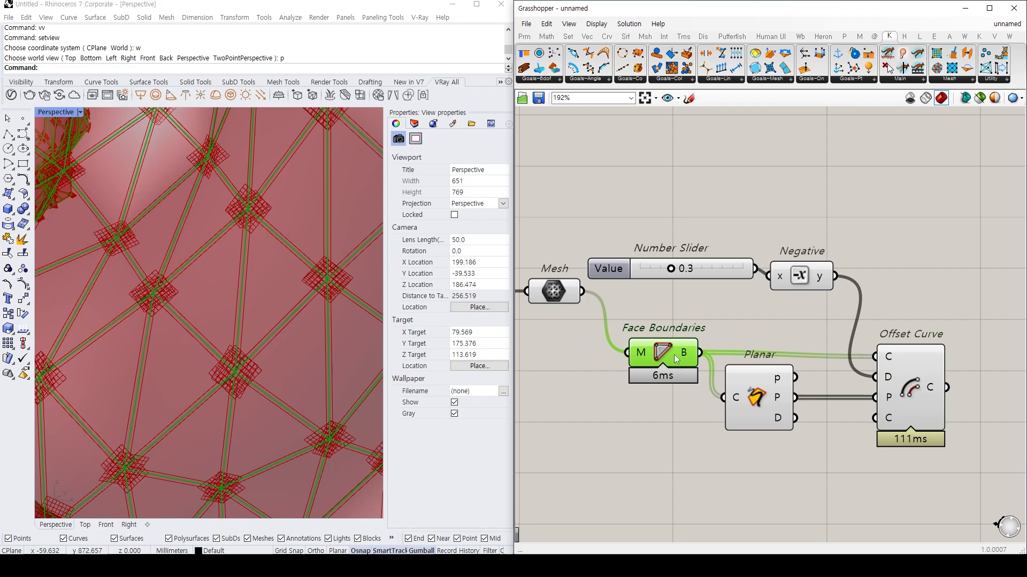
left_click(919, 385, "shift")
right_click_drag(886, 305, 760, 294)
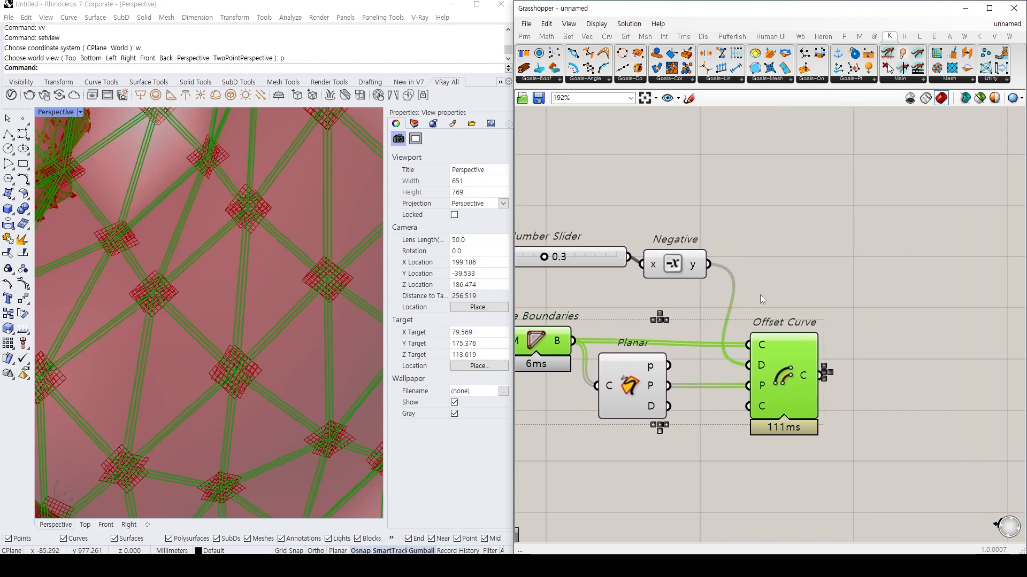
double_click(847, 286)
type("loft")
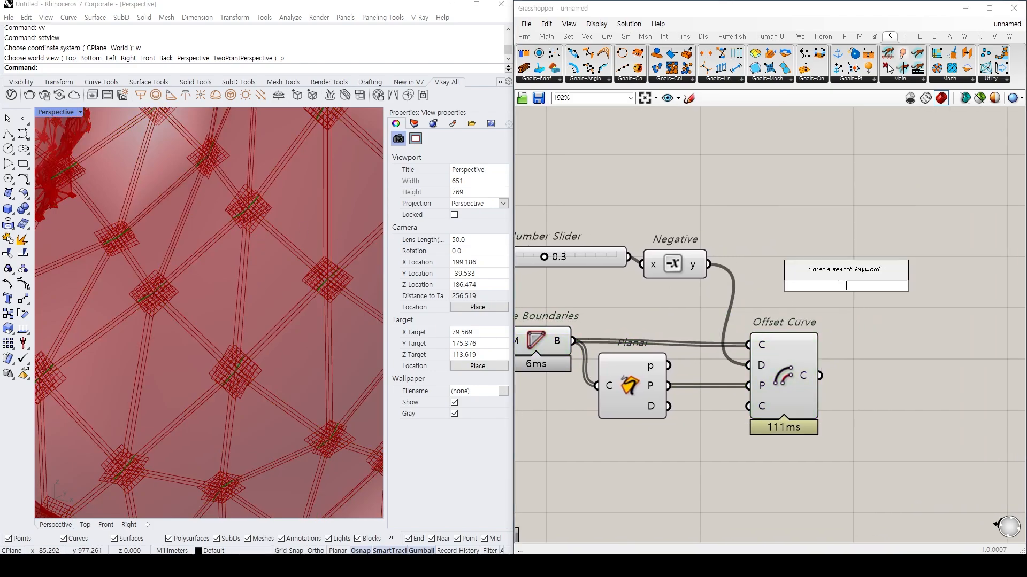
key("Return")
Move Planar and Offset Curve down and closer together to free space below Loft.
left_click_drag(771, 397, 754, 416)
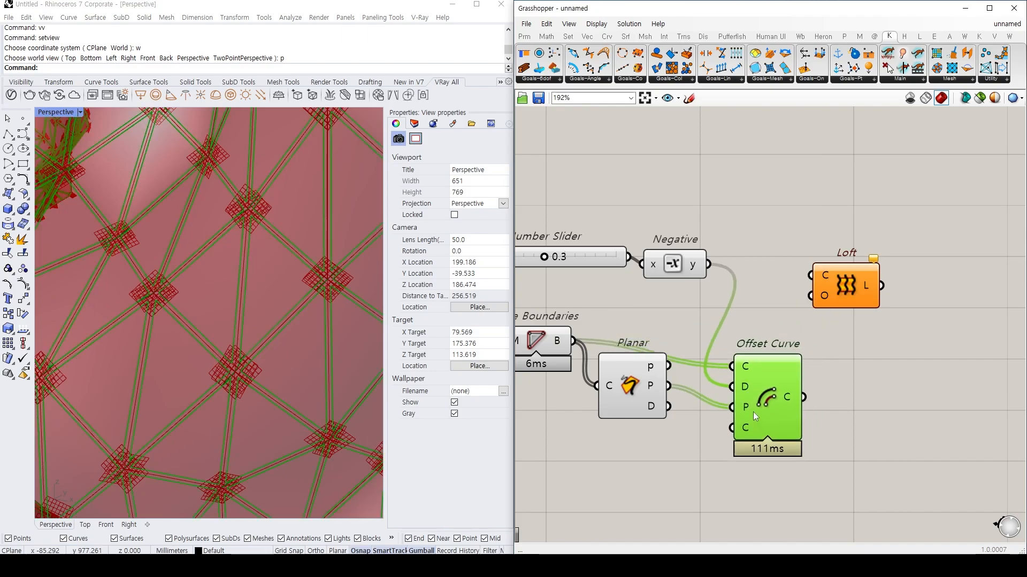
key("ctrl+z")
left_click_drag(634, 396, 634, 463, "shift")
left_click(708, 466)
left_click_drag(817, 467, 788, 467)
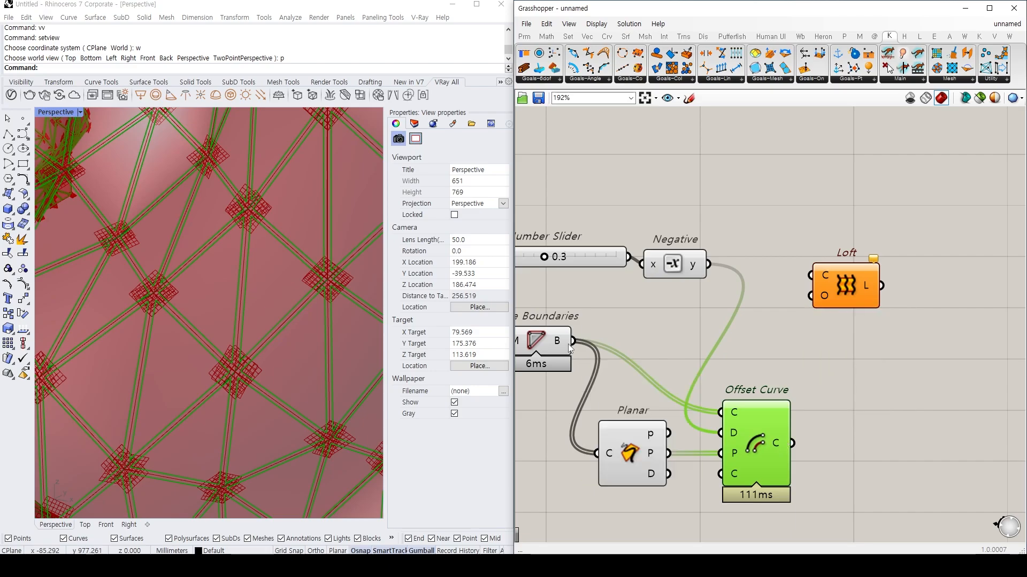
Add a Merge component just below Loft for combining the face boundaries with the offset curves.
right_click_drag(570, 349, 639, 347)
left_click(608, 338)
double_click(918, 350)
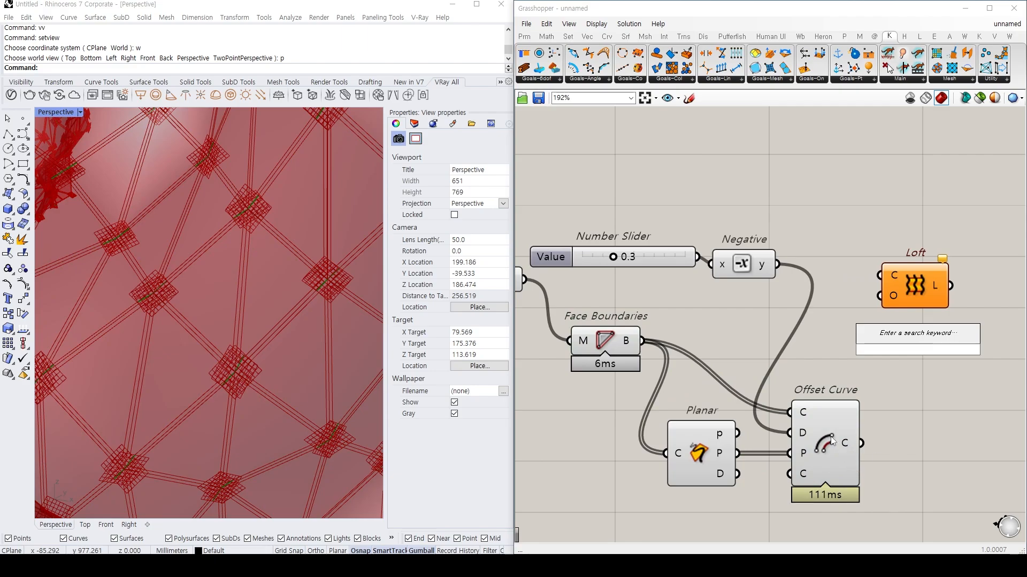
type("merge")
key("Return")
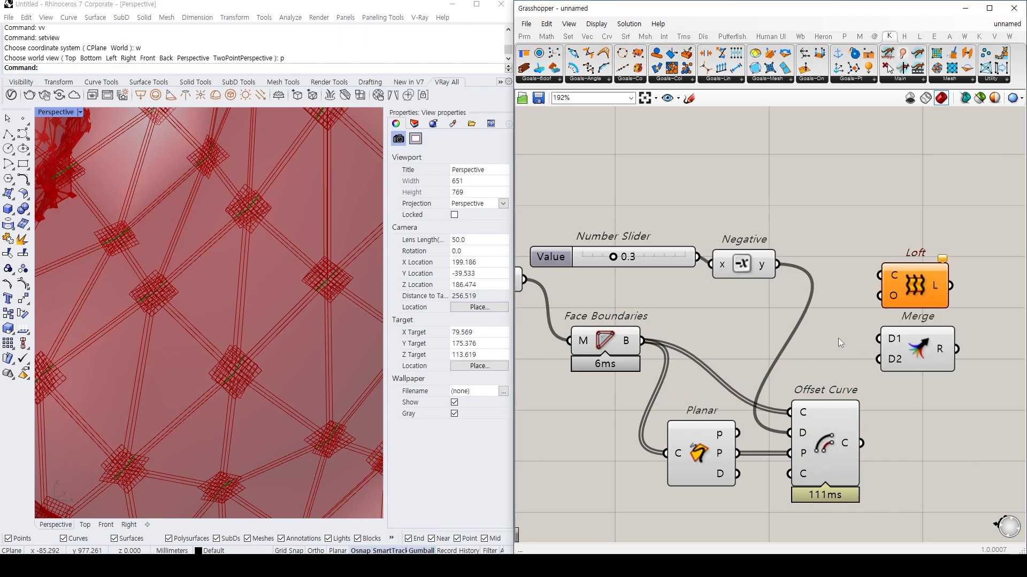
Connect Face Boundaries to Merge's grafted D1 input and Offset Curve's output to D2, and check the merged data tree.
left_click_drag(647, 351, 869, 341)
right_click(891, 346)
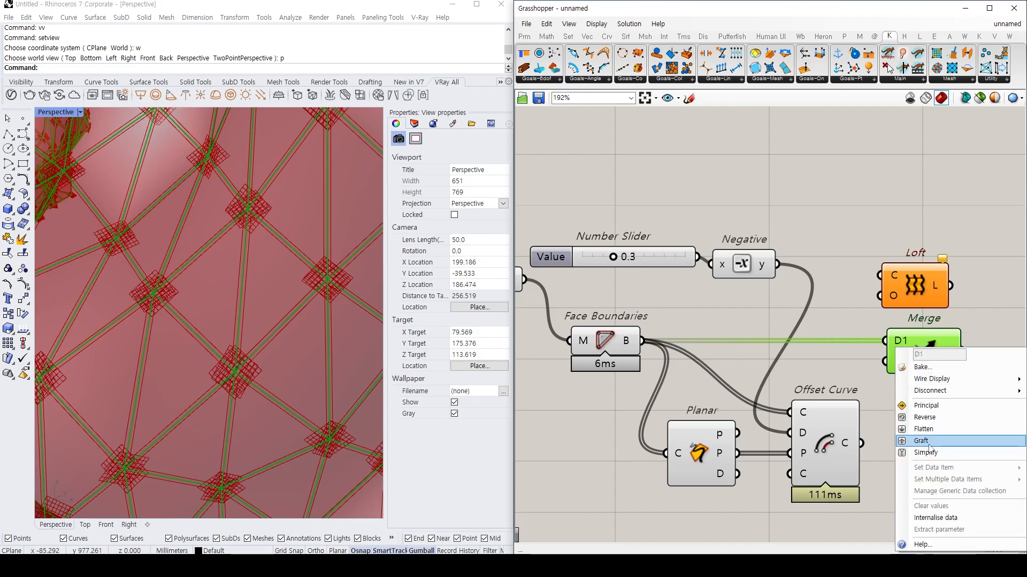
left_click(933, 447)
left_click_drag(862, 445, 868, 361)
right_click_drag(936, 364, 760, 345)
scroll(752, 342, "up", 2)
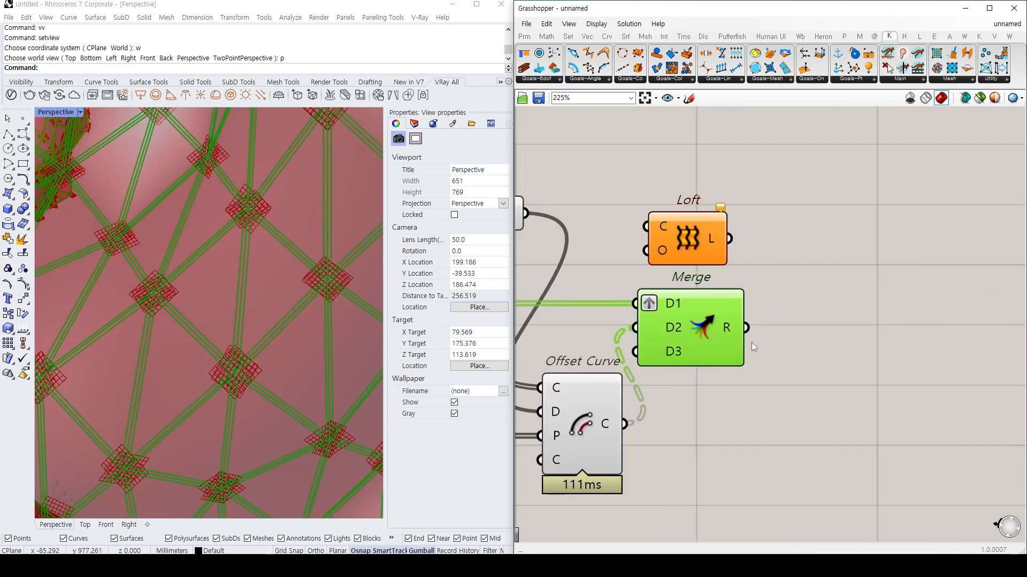
mouse_move(733, 332)
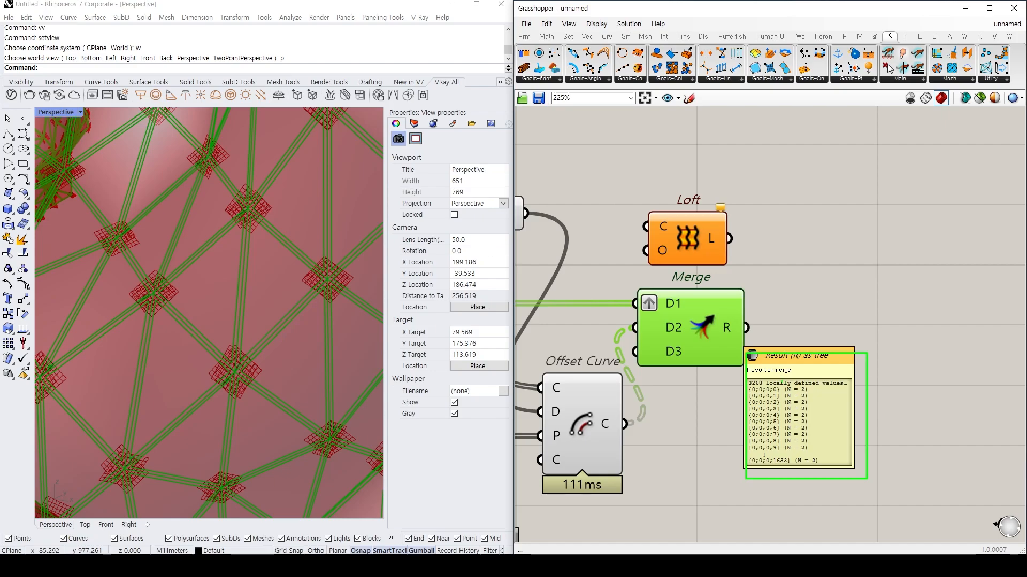
Move Loft beyond Merge's output and feed the merged result into Loft's curve input.
double_click(830, 275)
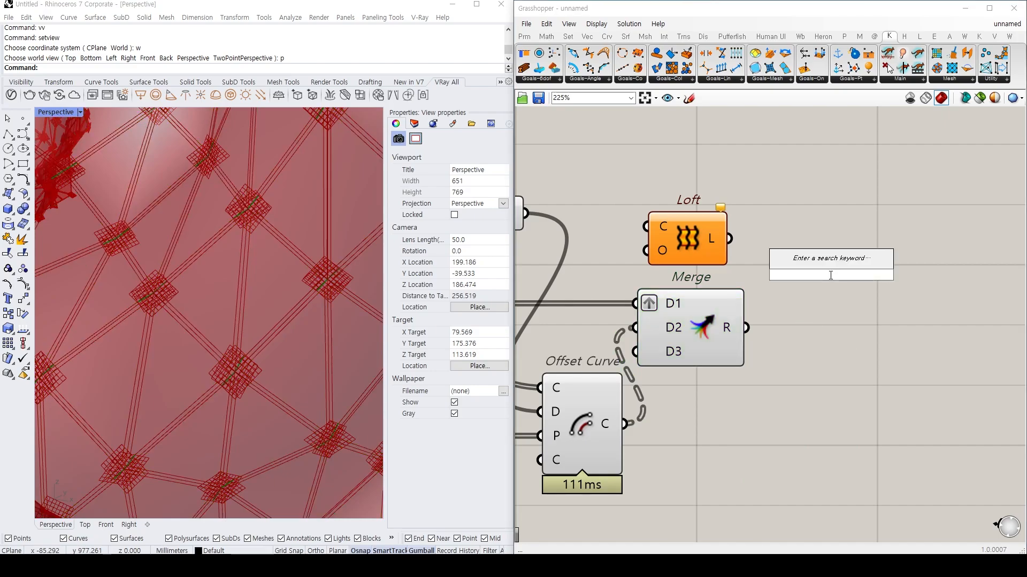
key("Escape")
left_click_drag(672, 249, 840, 343)
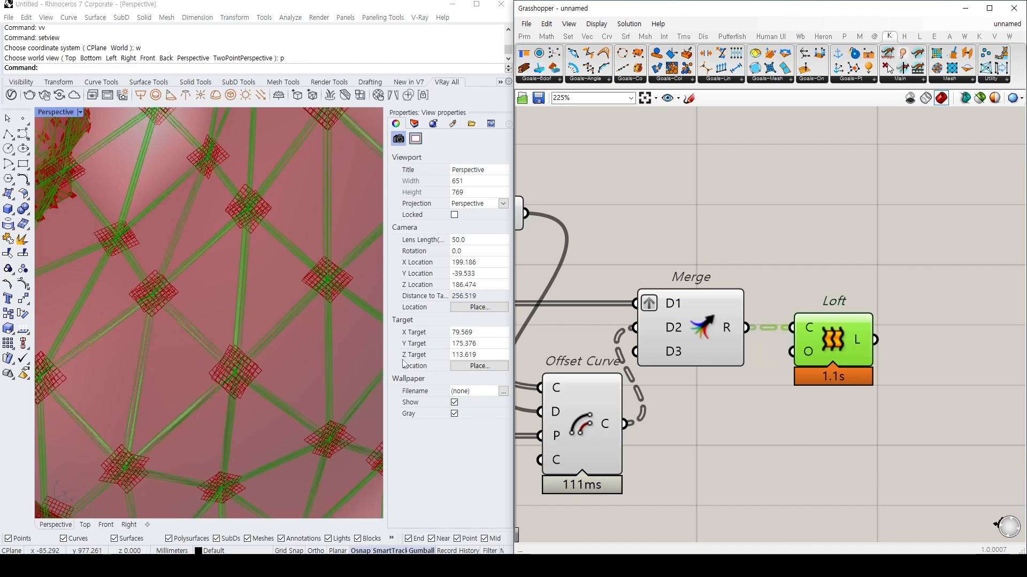
scroll(253, 282, "down", 8)
right_click_drag(252, 286, 250, 339, "shift")
left_click(677, 248)
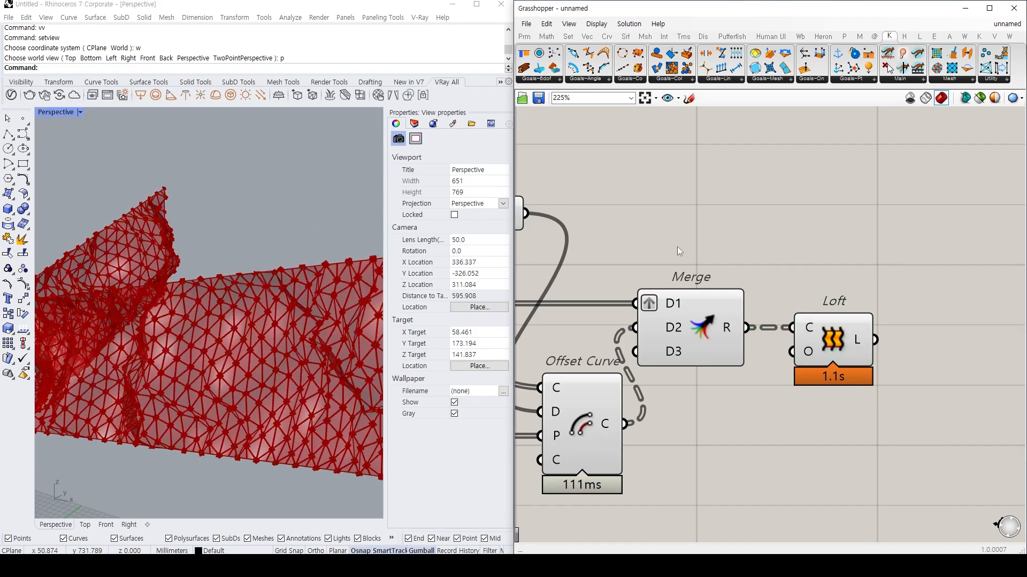
Hide the previews of all components from Explode Tree through Merge and examine the lofted frames on the wrinkled walls.
right_click_drag(677, 246, 827, 240)
scroll(794, 256, "down", 8)
left_click_drag(813, 351, 685, 216)
middle_click(722, 207)
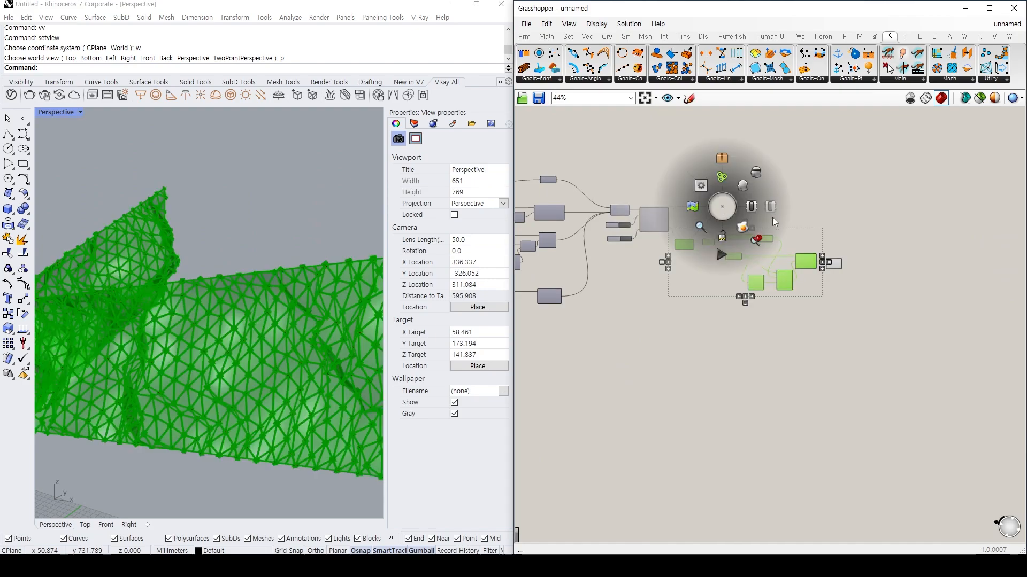
left_click(751, 269)
right_click_drag(160, 343, 261, 255)
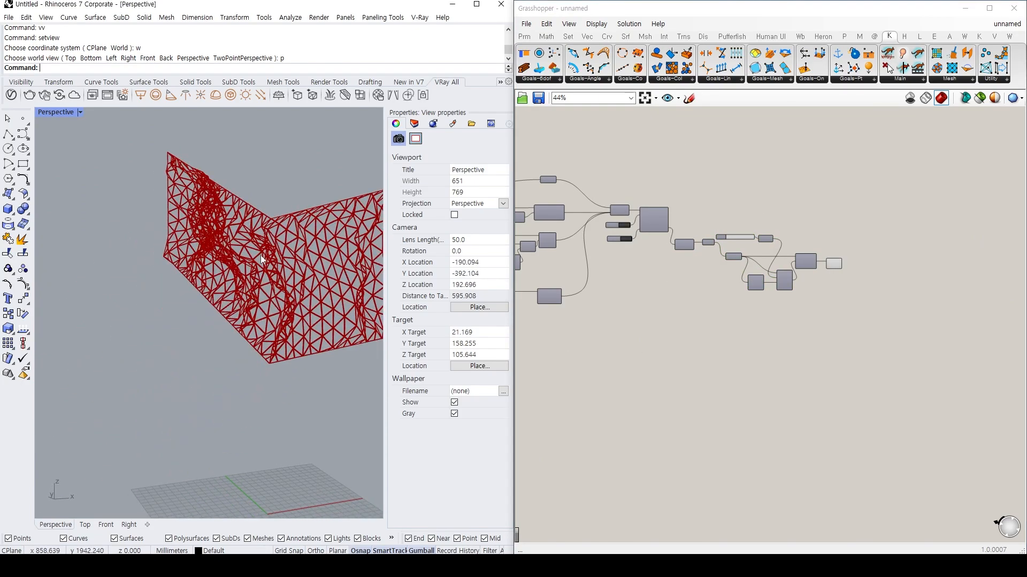
scroll(261, 255, "up", 10)
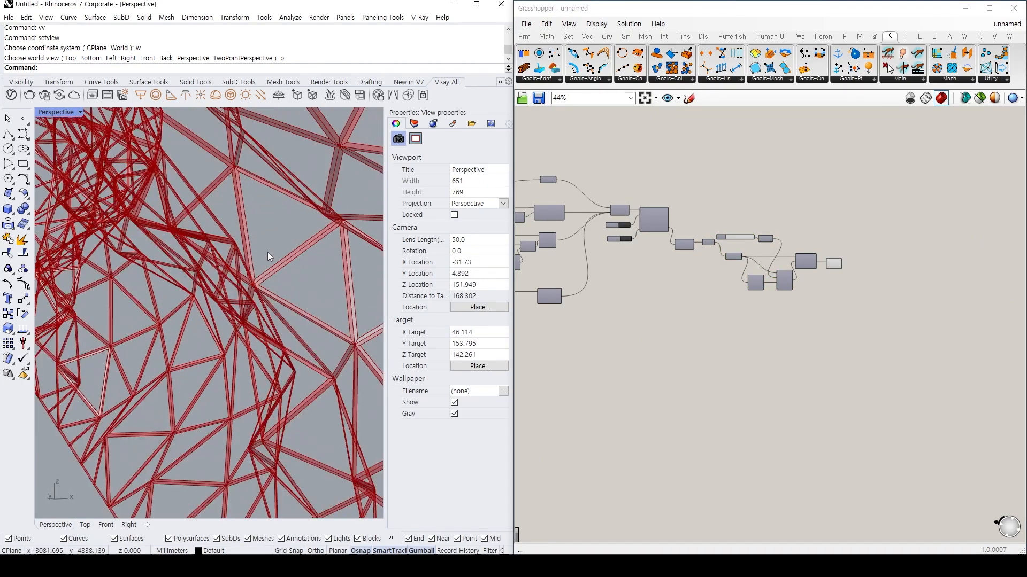
scroll(267, 252, "down", 6)
right_click_drag(248, 238, 251, 202)
scroll(735, 298, "up", 3)
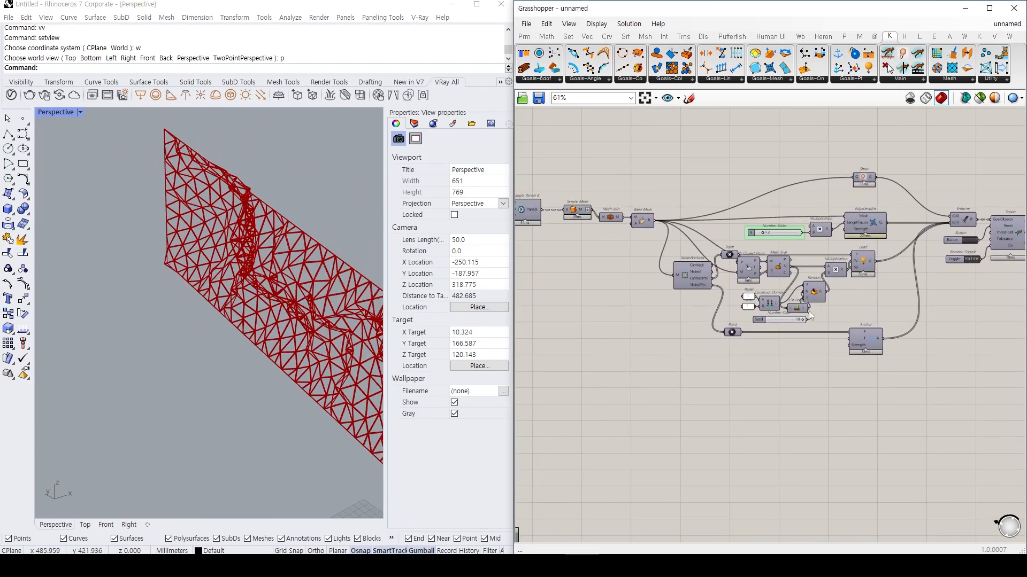
Reset the paused Kangaroo solver and add a Data Dam component above the Number Slider and Negative components.
scroll(791, 318, "up", 3)
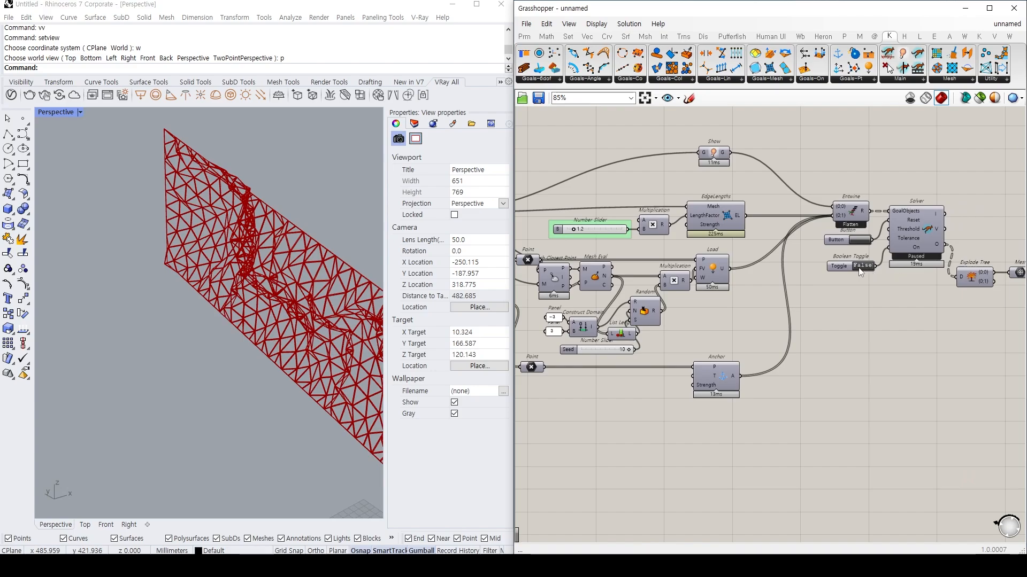
left_click(858, 240)
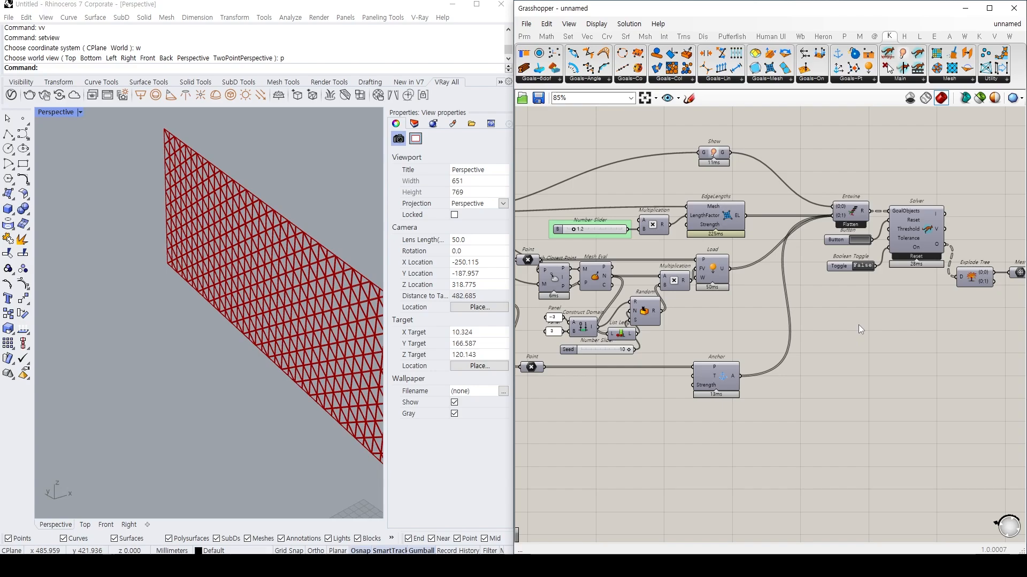
right_click_drag(858, 326, 595, 369)
double_click(856, 252)
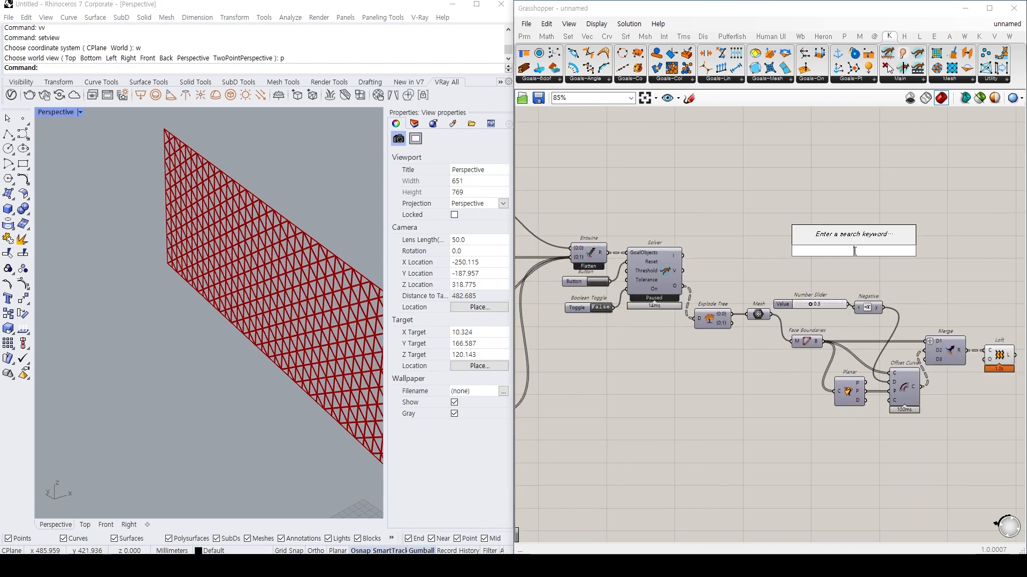
type("data dam")
key("Return")
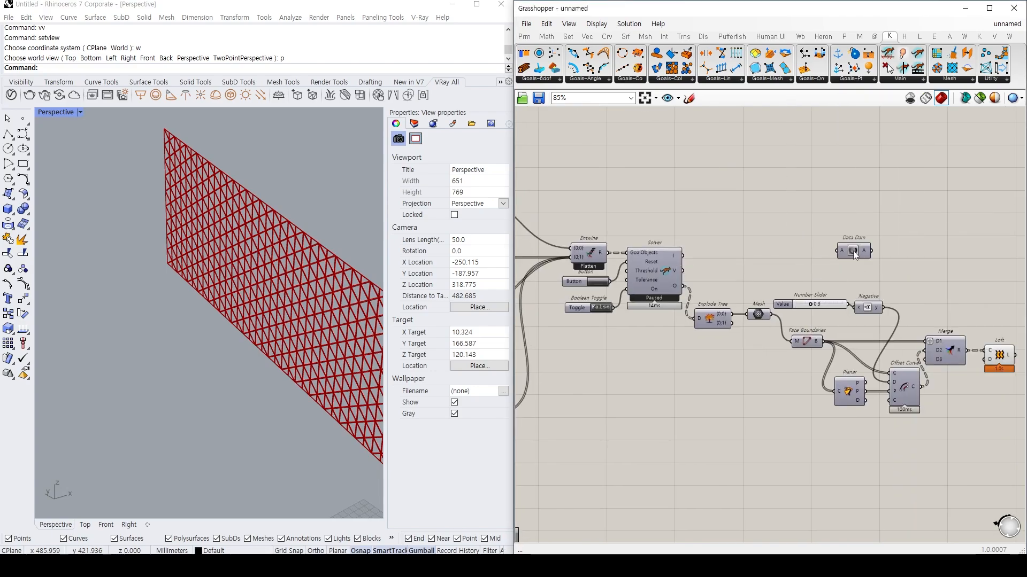
Place Data Dam between Solver and Explode Tree, routing the solver's O output through it into Explode Tree.
left_click_drag(839, 255, 756, 284)
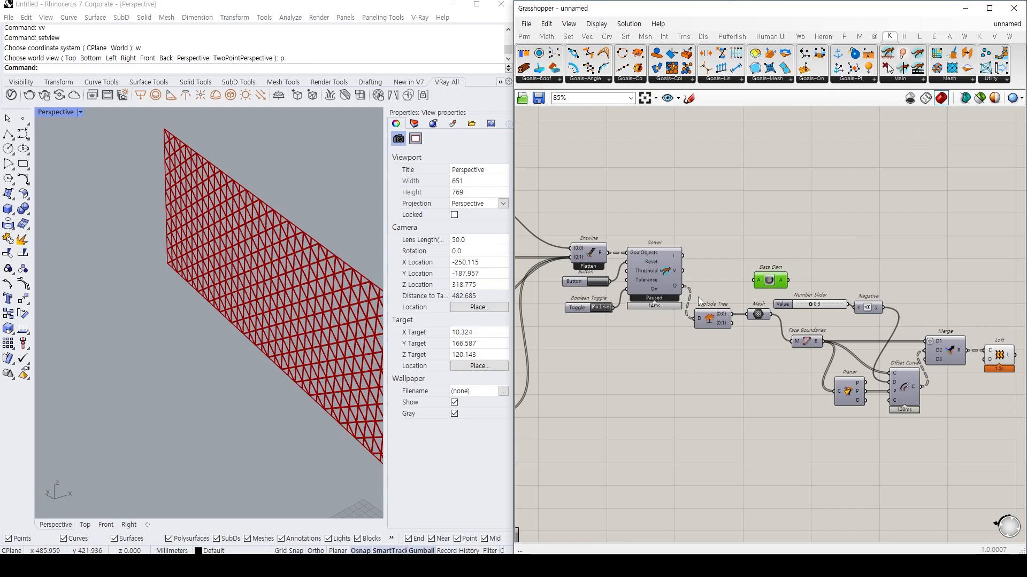
left_click_drag(683, 286, 696, 319)
left_click(717, 288)
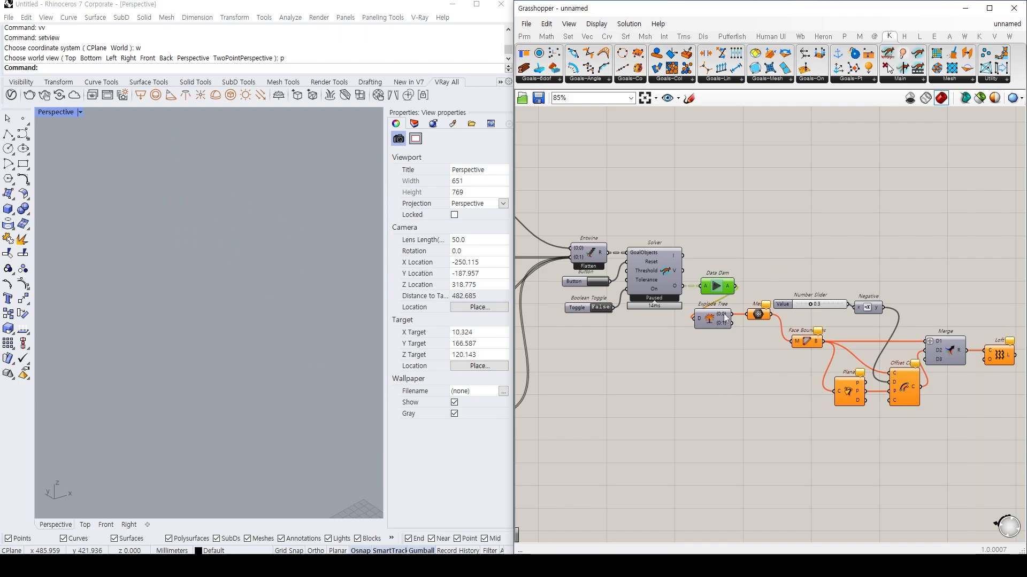
Reset the solver, run it with the Boolean toggle set to True, and release the folded result through Data Dam.
right_click_drag(605, 354, 768, 330)
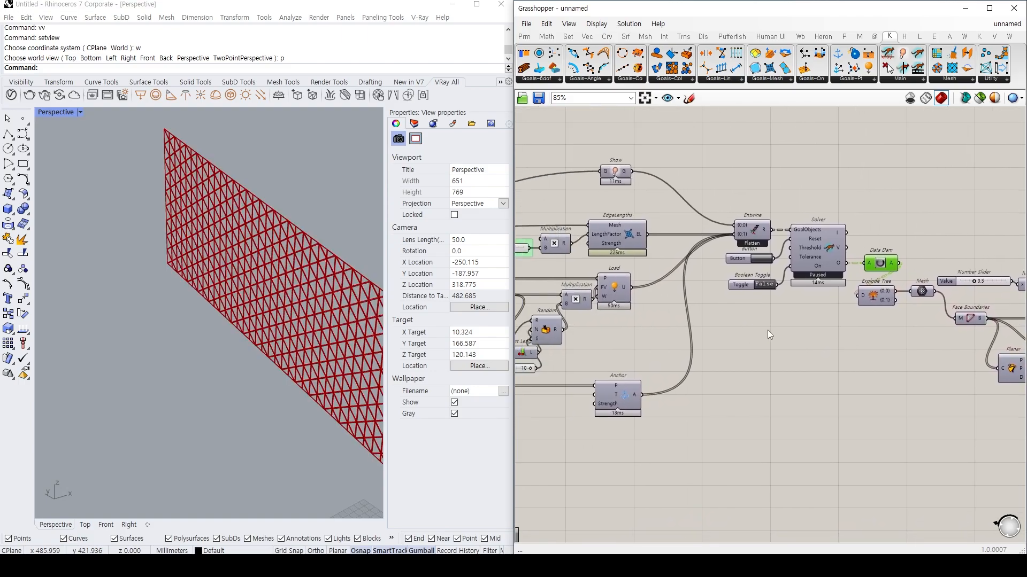
scroll(798, 309, "down", 2)
right_click_drag(675, 340, 818, 341)
right_click_drag(612, 307, 808, 348)
scroll(808, 349, "up", 3)
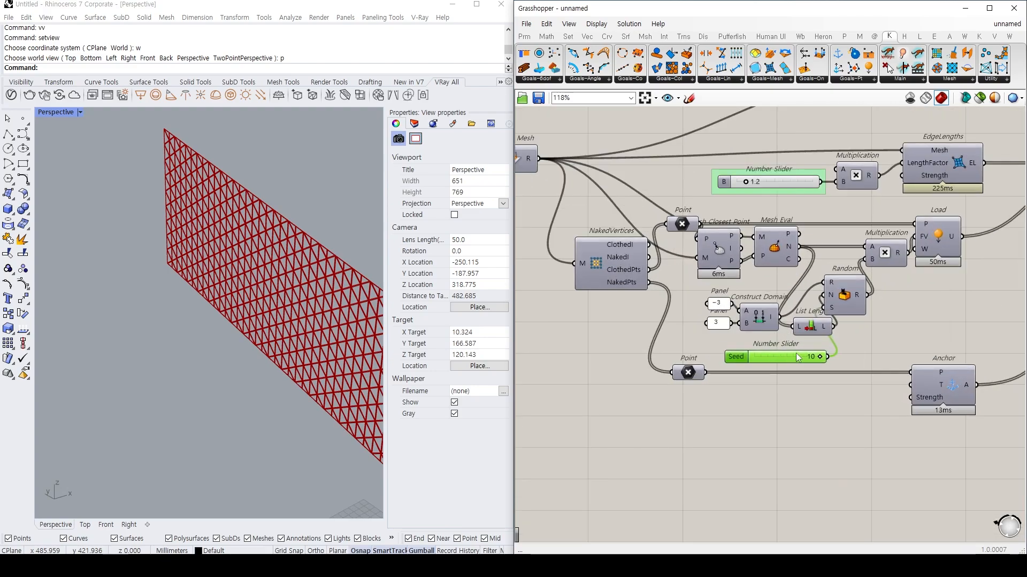
right_click_drag(861, 318, 688, 329)
right_click_drag(1001, 271, 706, 293)
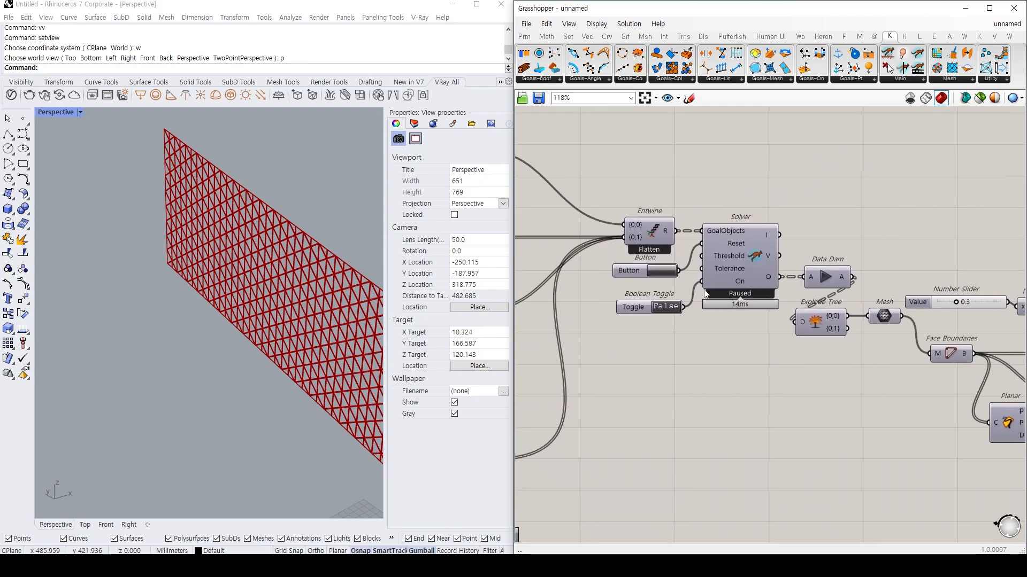
left_click(662, 271)
double_click(665, 307)
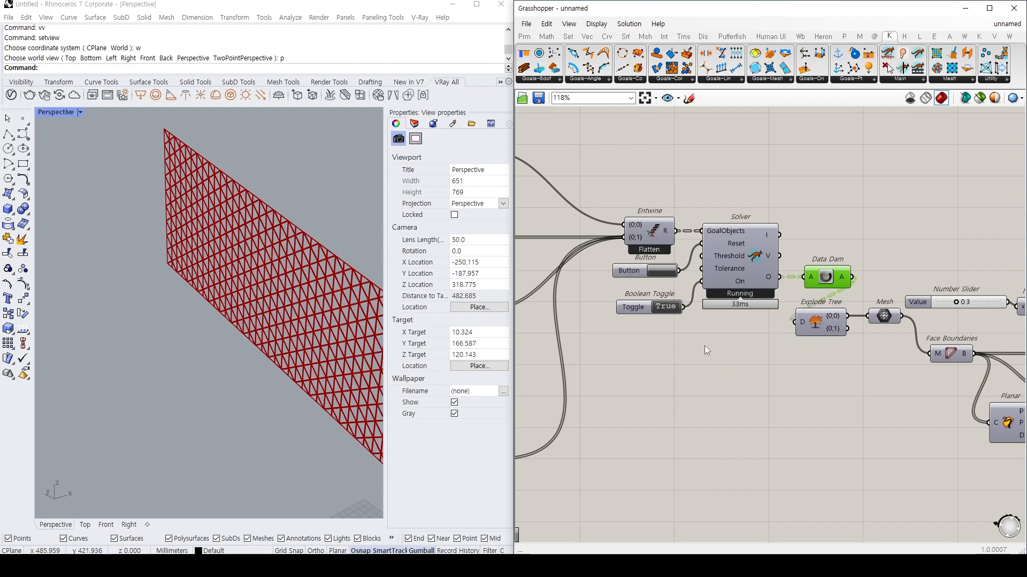
scroll(281, 354, "down", 6)
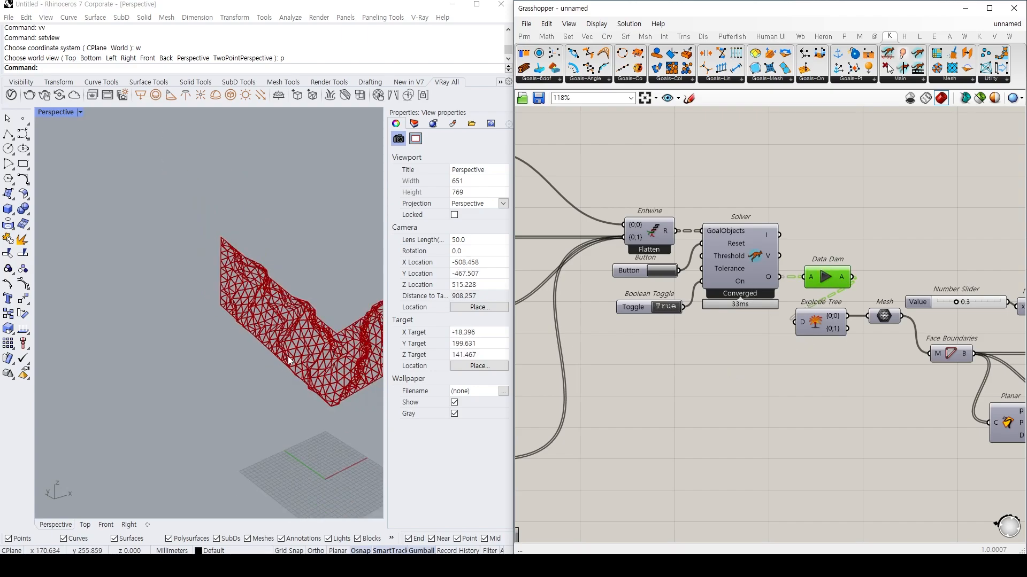
right_click_drag(282, 355, 182, 318)
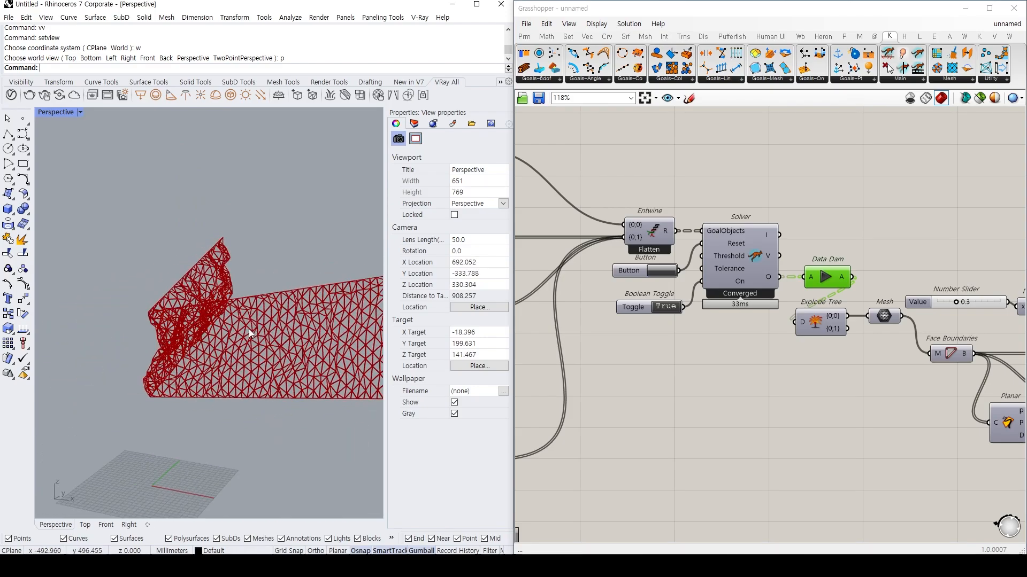
Switch the solver's Boolean toggle to False and set the Random component's Seed slider to 3.
right_click_drag(718, 309, 826, 295)
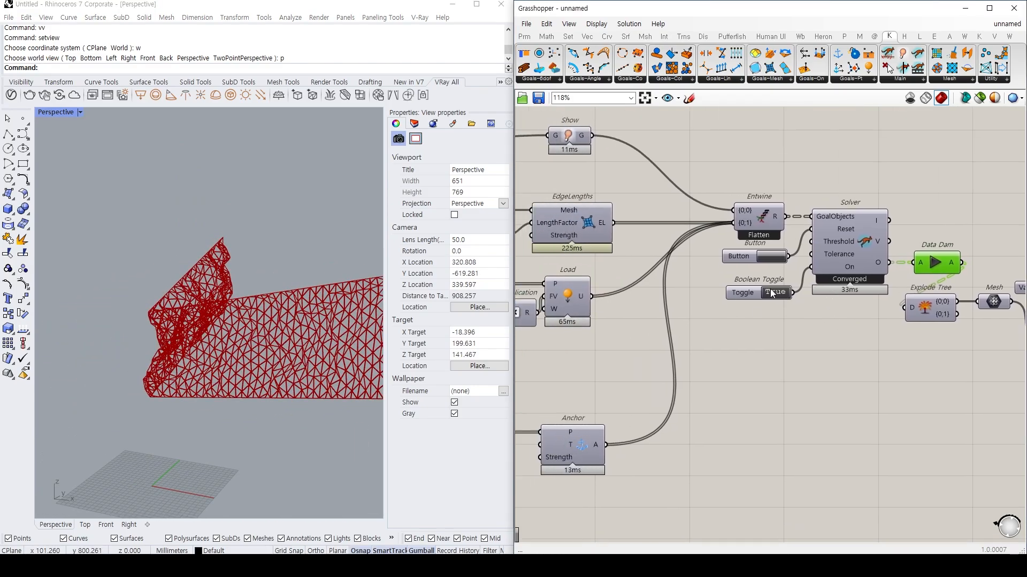
double_click(774, 291)
right_click_drag(744, 369, 1022, 307)
right_click_drag(675, 344, 769, 327)
double_click(775, 338)
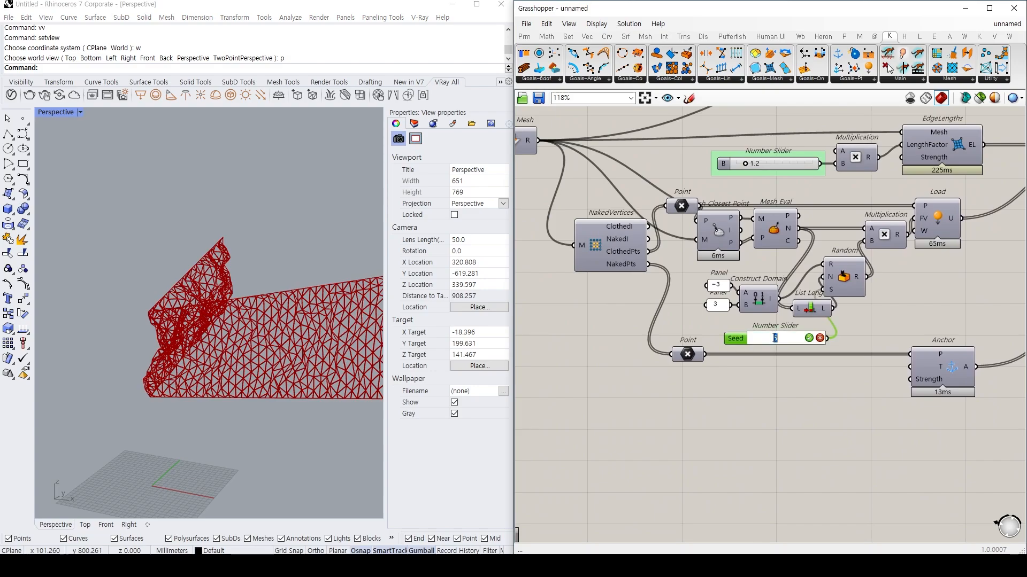
type("3")
key("Return")
Run the solver with the toggle set to True and release the new fold pattern through Data Dam to update the frames.
scroll(352, 329, "down", 5)
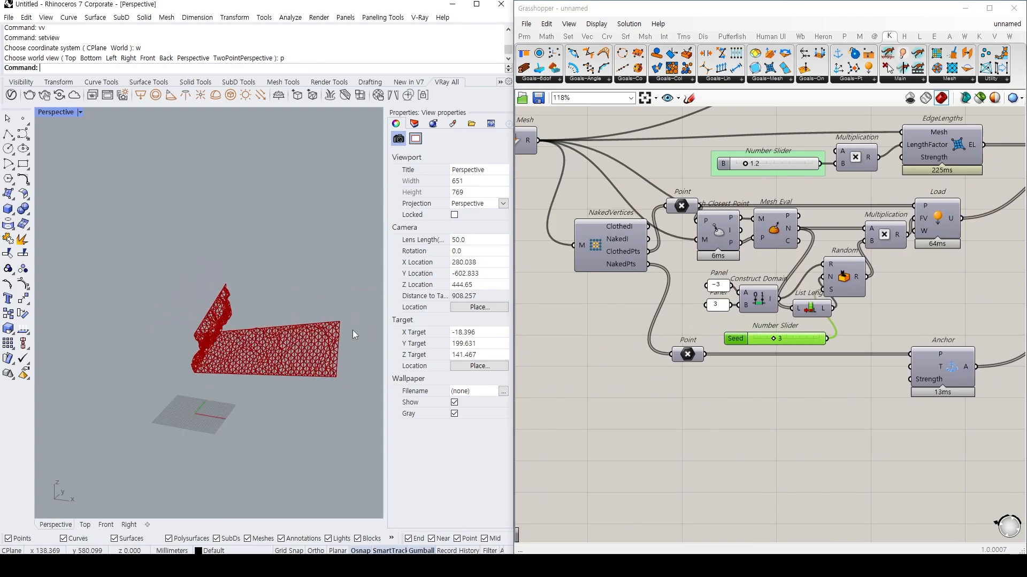
right_click_drag(720, 333, 582, 356)
right_click_drag(868, 310, 606, 360)
scroll(750, 279, "up", 2)
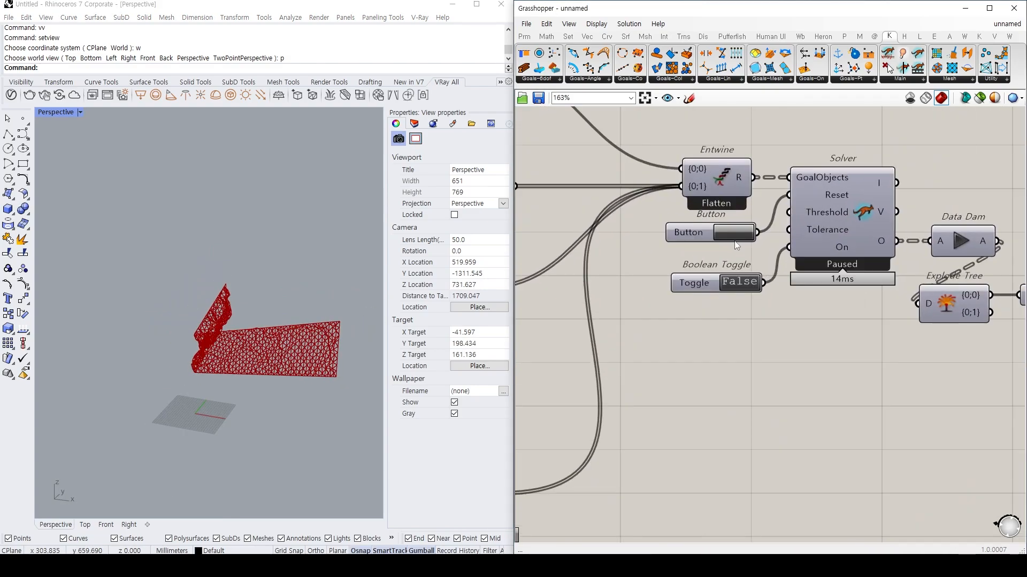
double_click(747, 281)
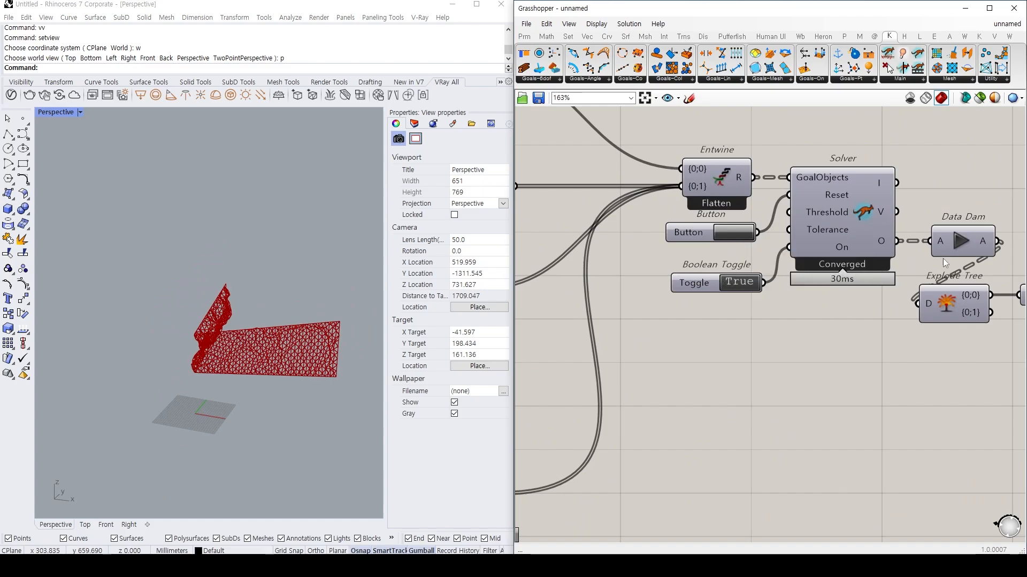
left_click(942, 258)
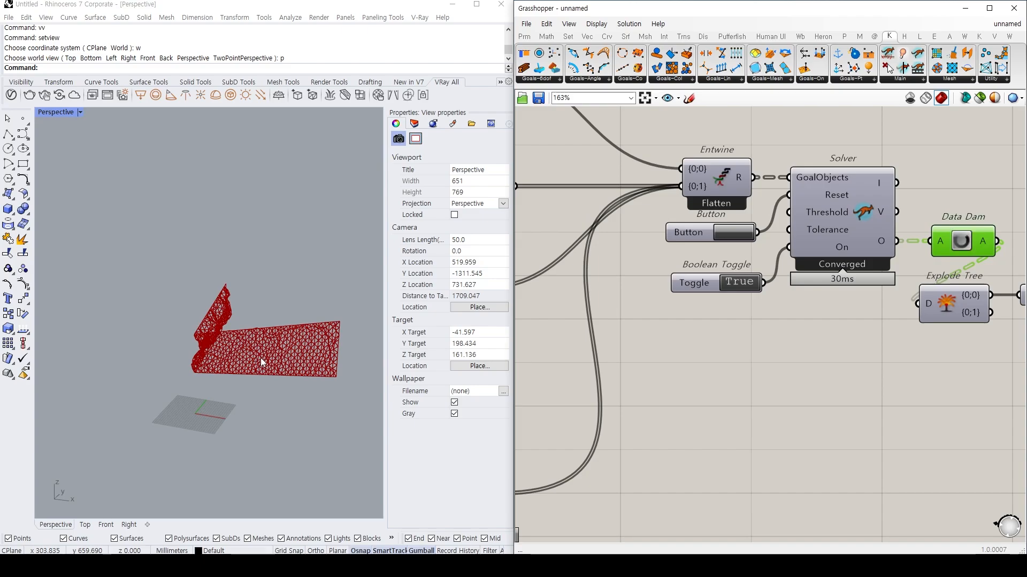
scroll(261, 358, "up", 3)
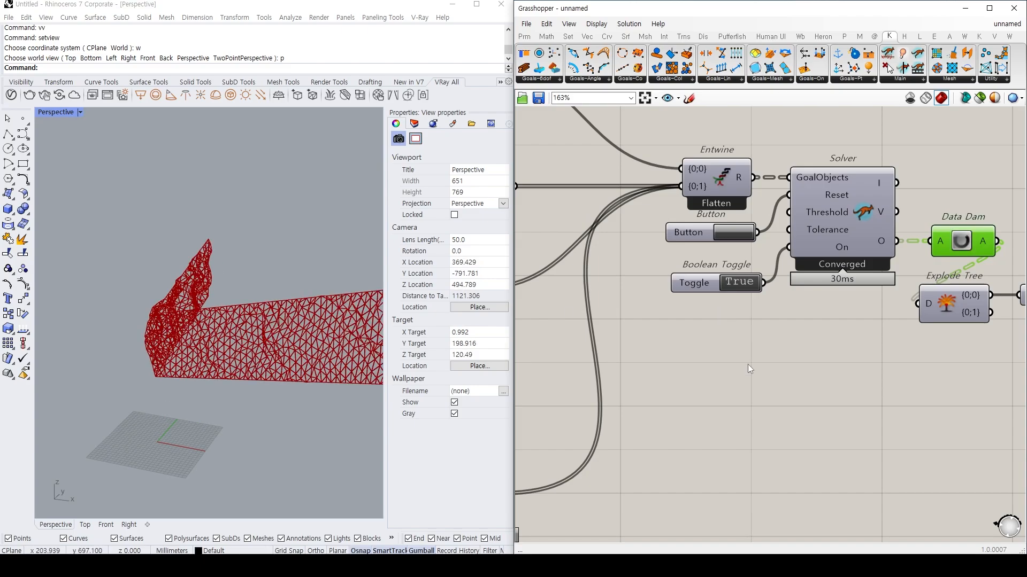
left_click(766, 350)
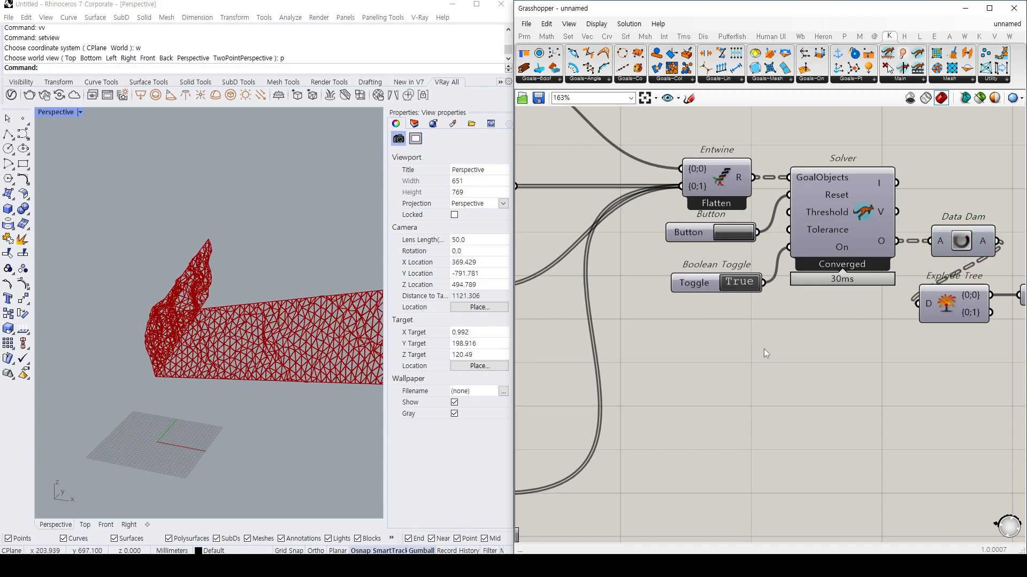